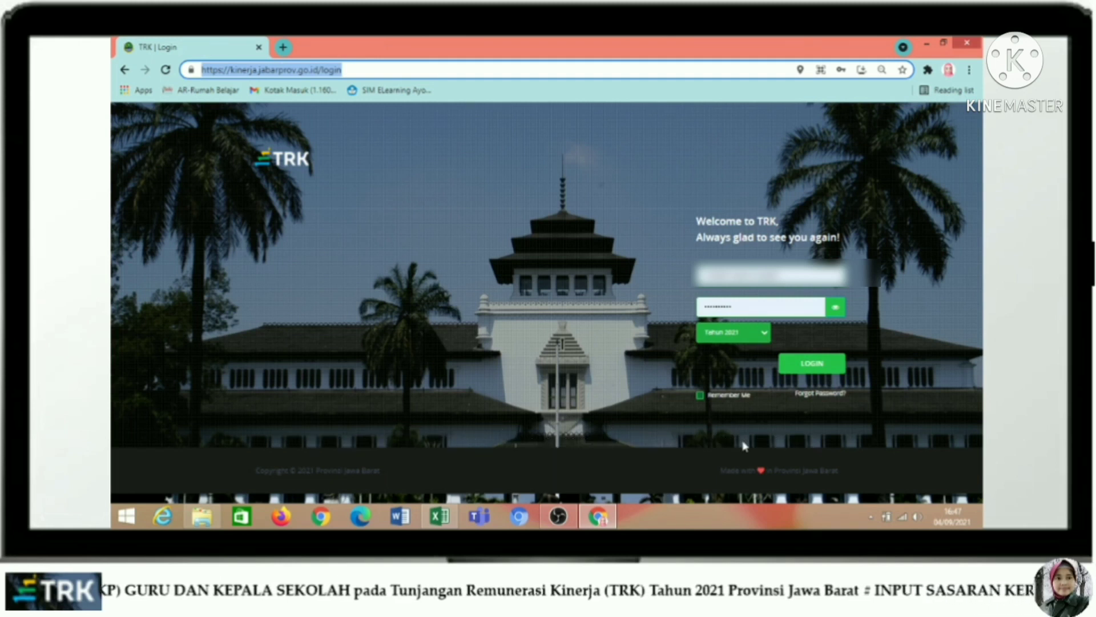
{"action": "left_click", "coordinate": [547, 210]}
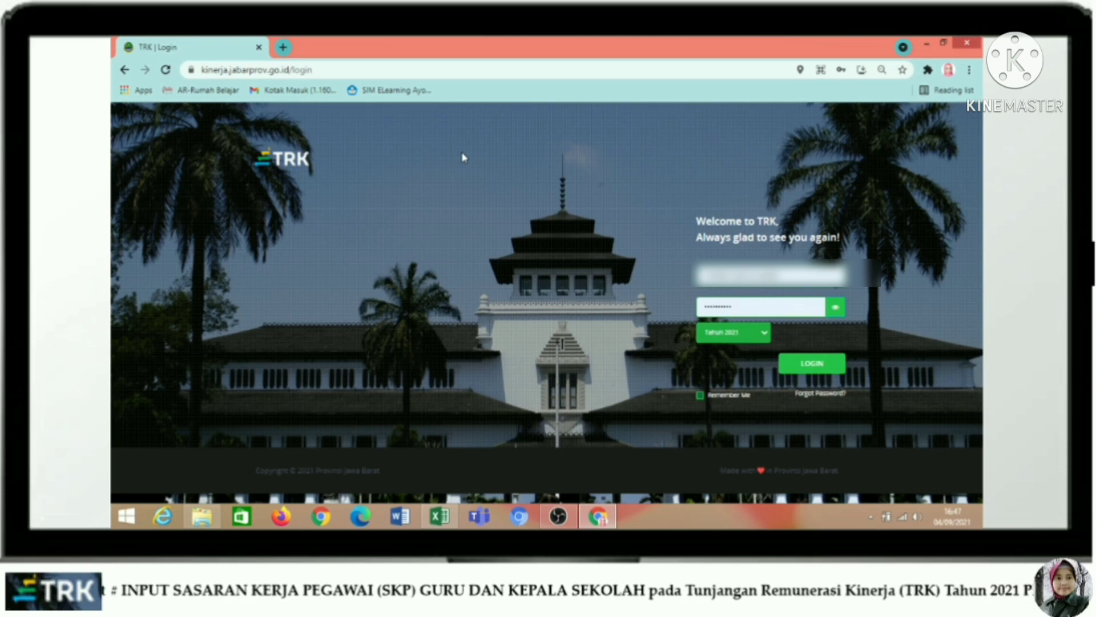
{"action": "left_click", "coordinate": [359, 70]}
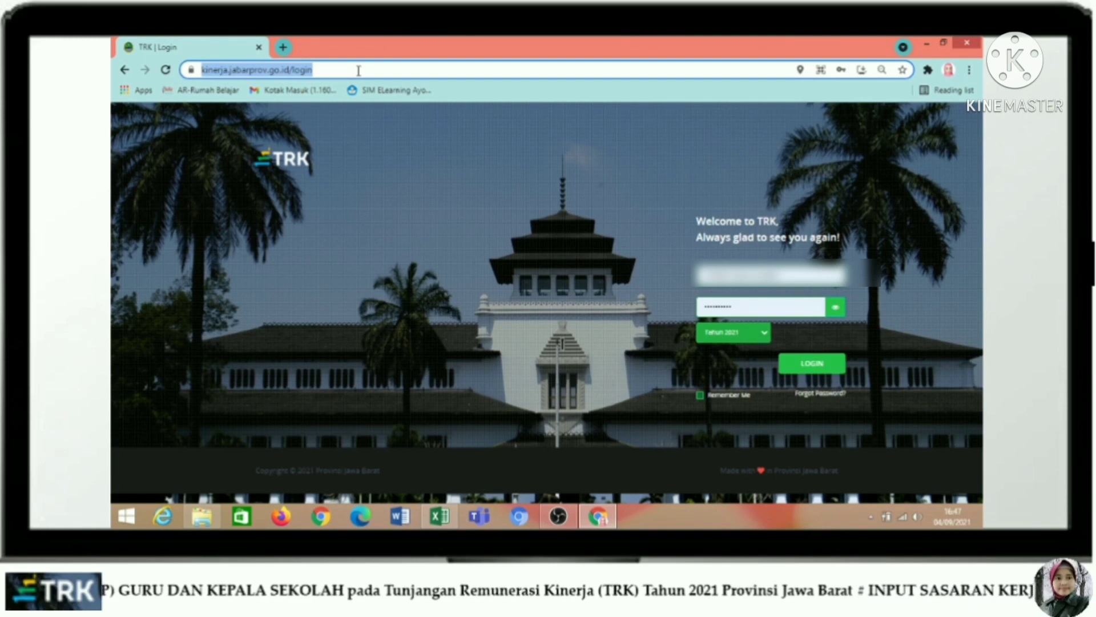
{"action": "left_click", "coordinate": [481, 170]}
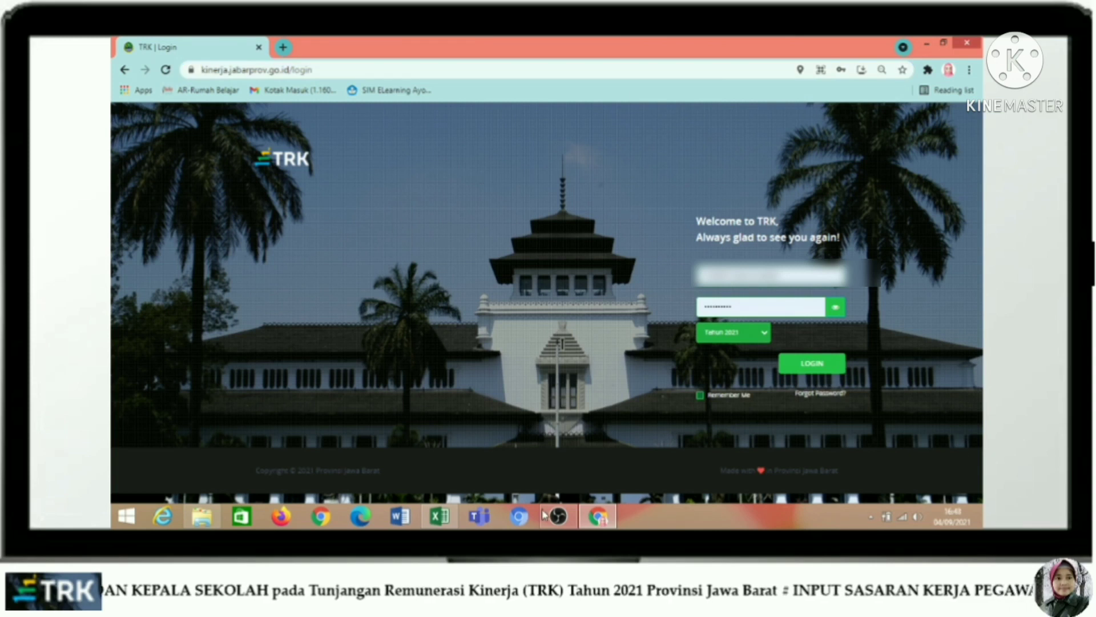
- Fill in the saved username and account password on the TRK login page and log in
{"action": "left_click", "coordinate": [810, 278]}
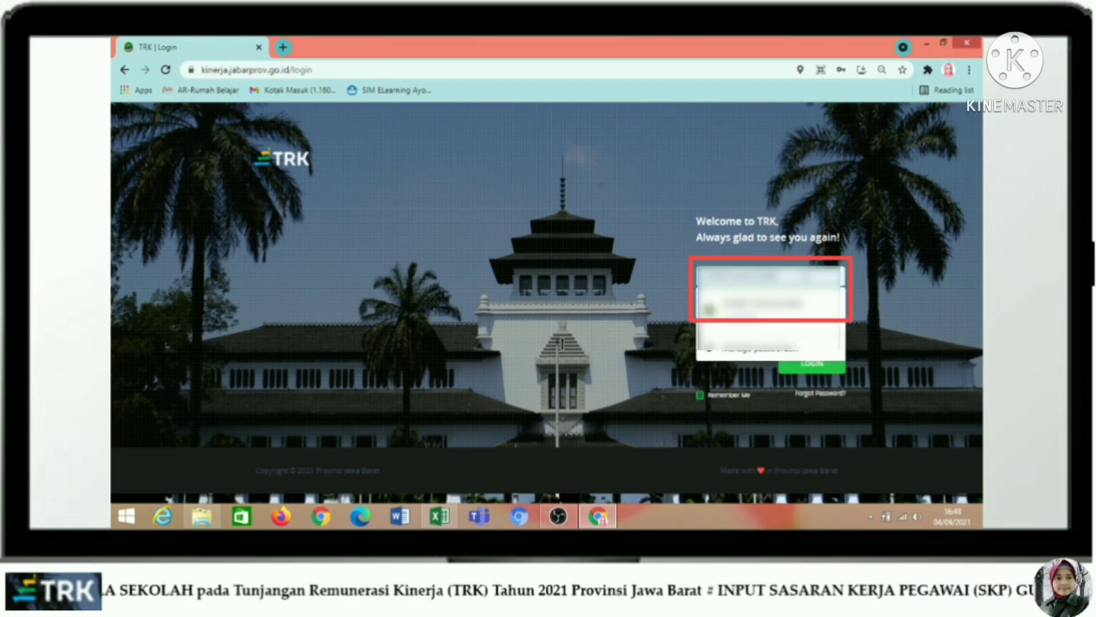
{"action": "left_click", "coordinate": [800, 301]}
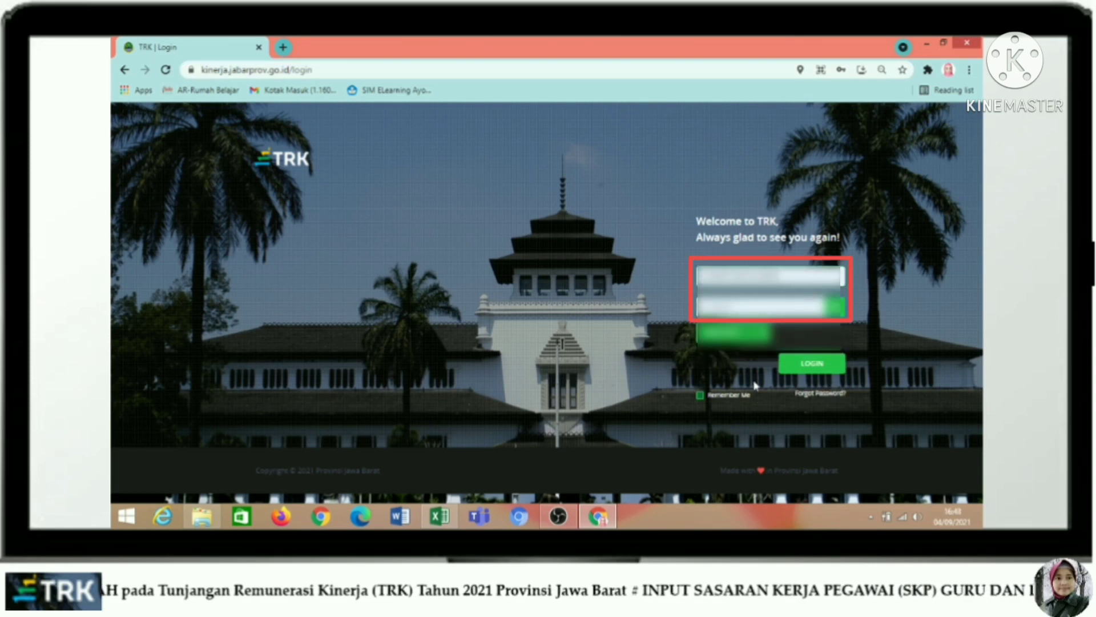
{"action": "left_click", "coordinate": [807, 371]}
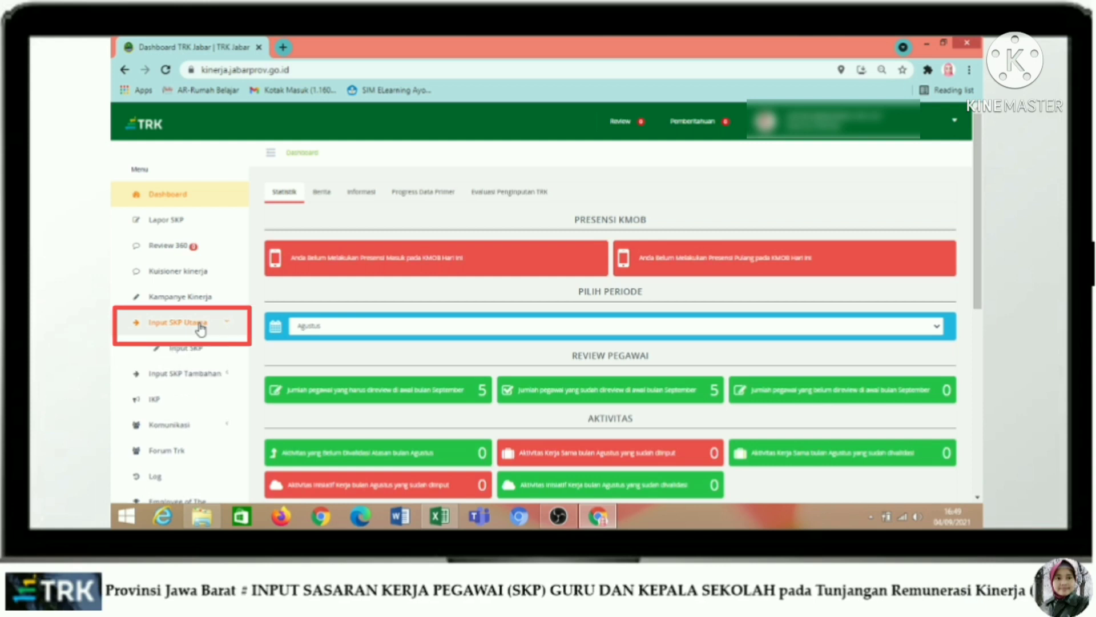
- Open the Input SKP page under Input SKP Utama and look through the list of employee performance plans
{"action": "left_click", "coordinate": [214, 329]}
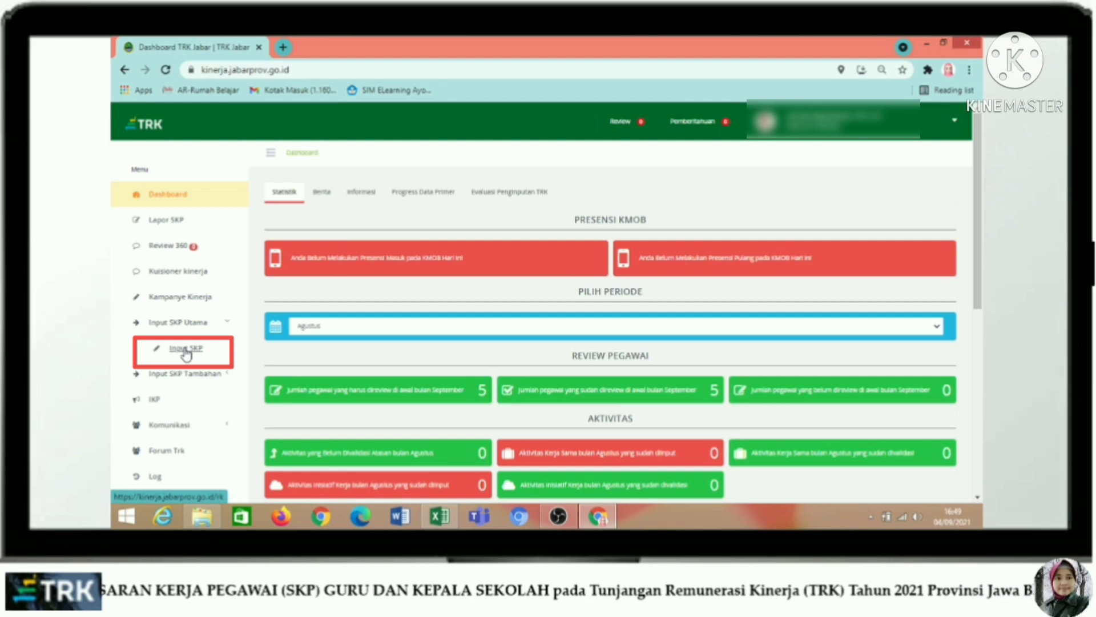
{"action": "left_click", "coordinate": [185, 353]}
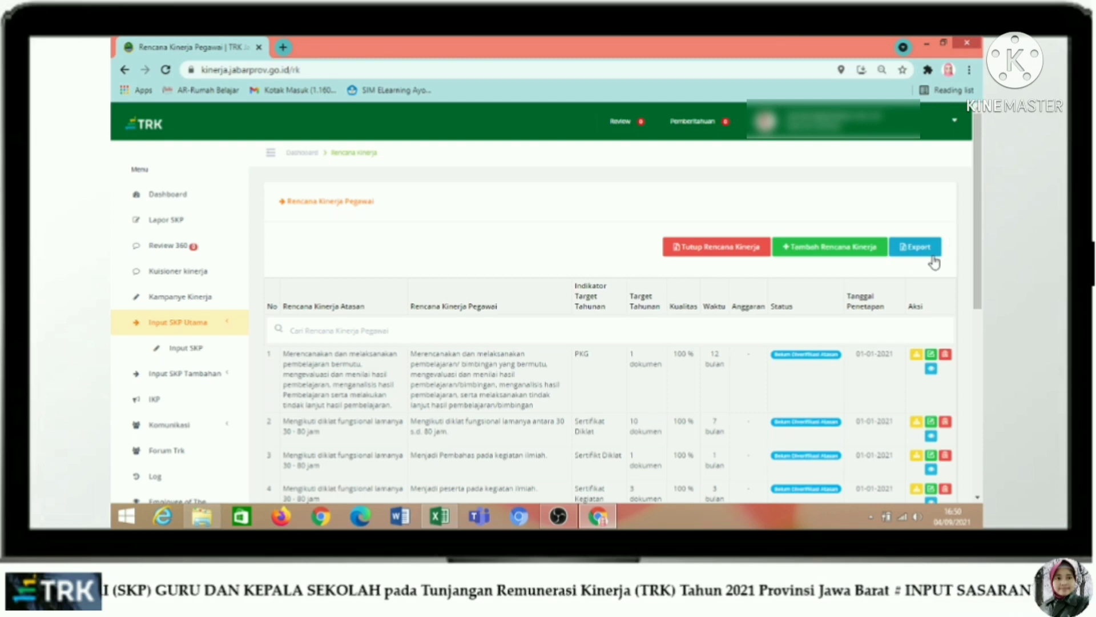
{"action": "scroll", "coordinate": [934, 263], "scroll_direction": "down", "scroll_amount": 5}
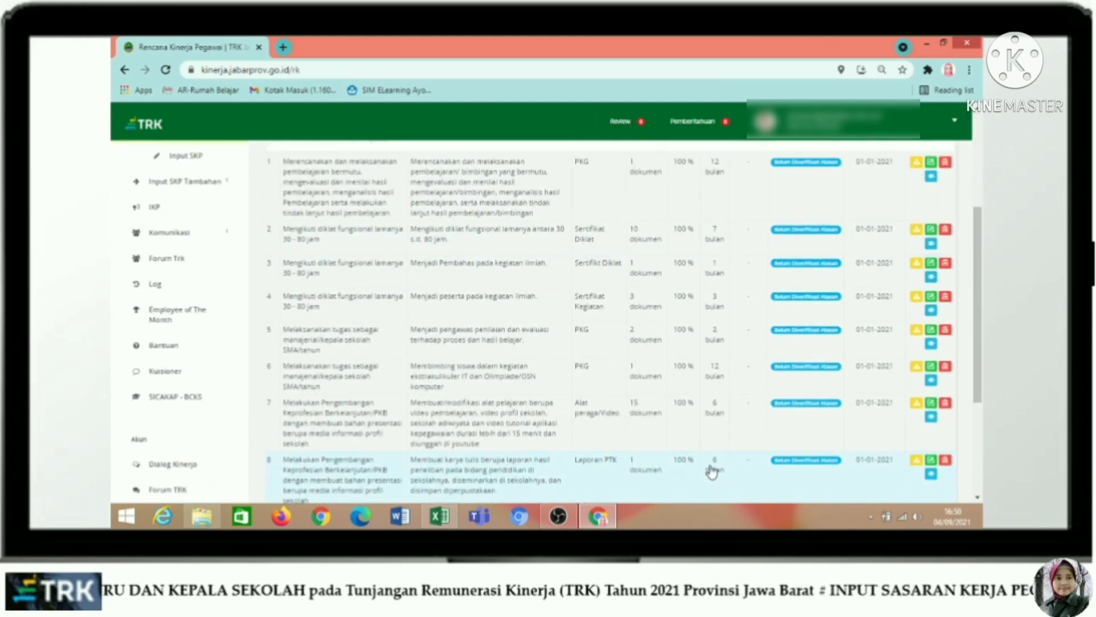
{"action": "scroll", "coordinate": [714, 457], "scroll_direction": "up", "scroll_amount": 5}
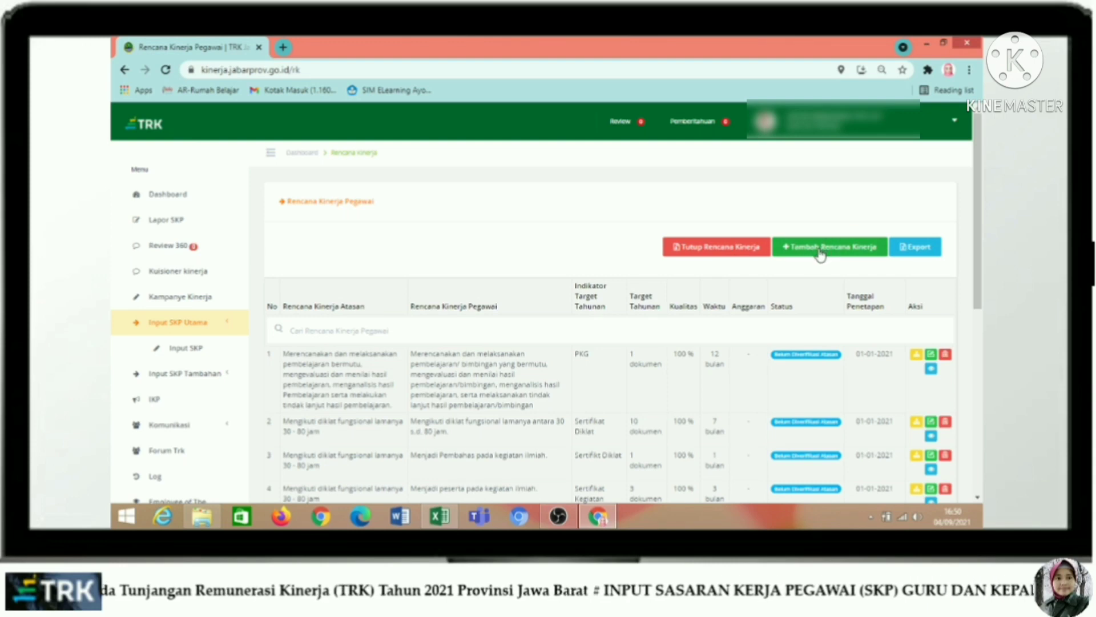
{"action": "scroll", "coordinate": [820, 254], "scroll_direction": "down", "scroll_amount": 10}
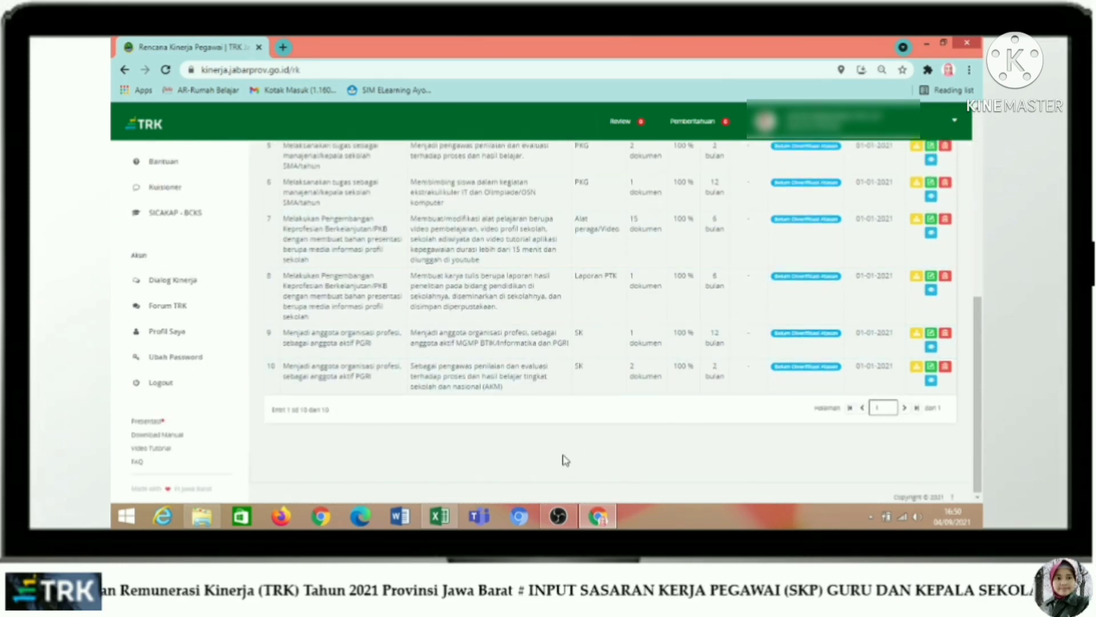
{"action": "scroll", "coordinate": [799, 393], "scroll_direction": "up", "scroll_amount": 10}
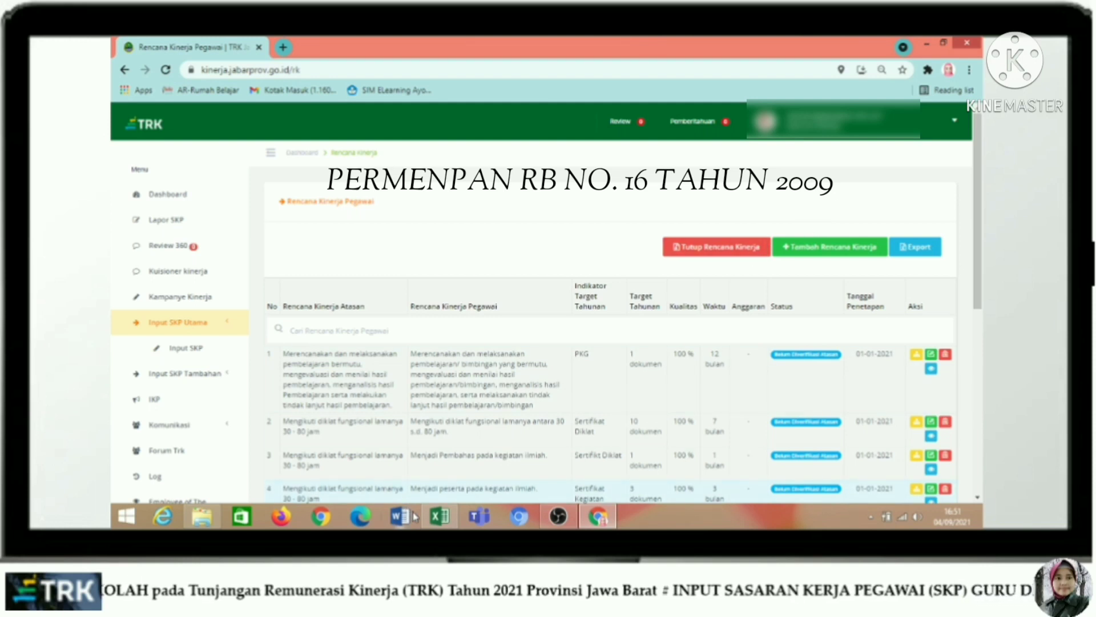
- Start a new Rencana Kinerja and choose the supervisor's plan "Merencanakan dan melaksanakan pembelajaran bermutu…" with indicator PKG
{"action": "mouse_move", "coordinate": [433, 524]}
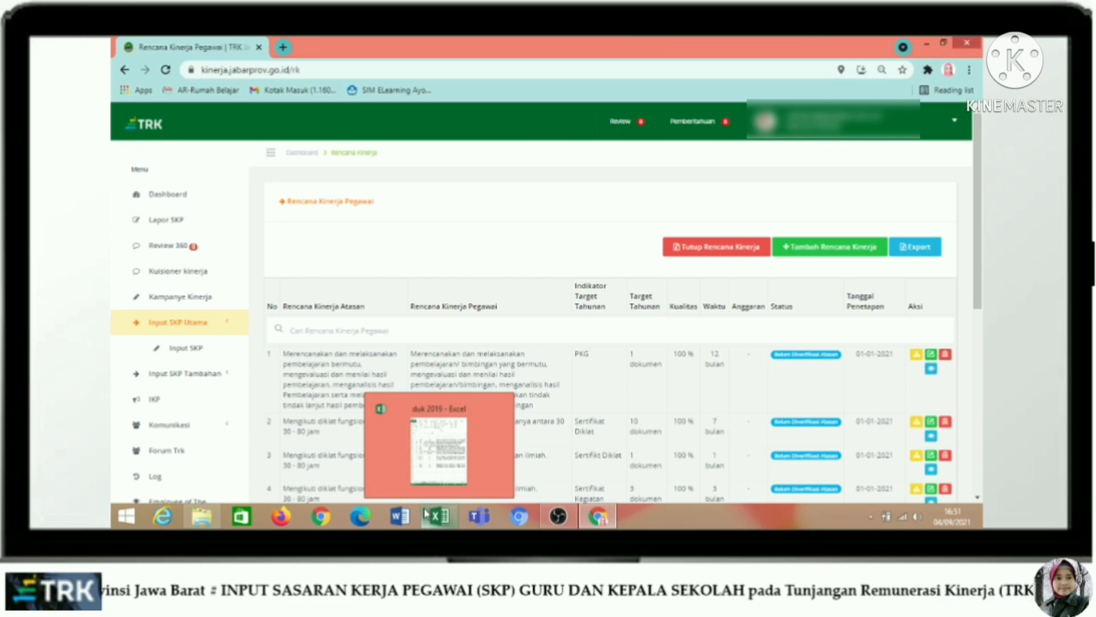
{"action": "left_click", "coordinate": [839, 250]}
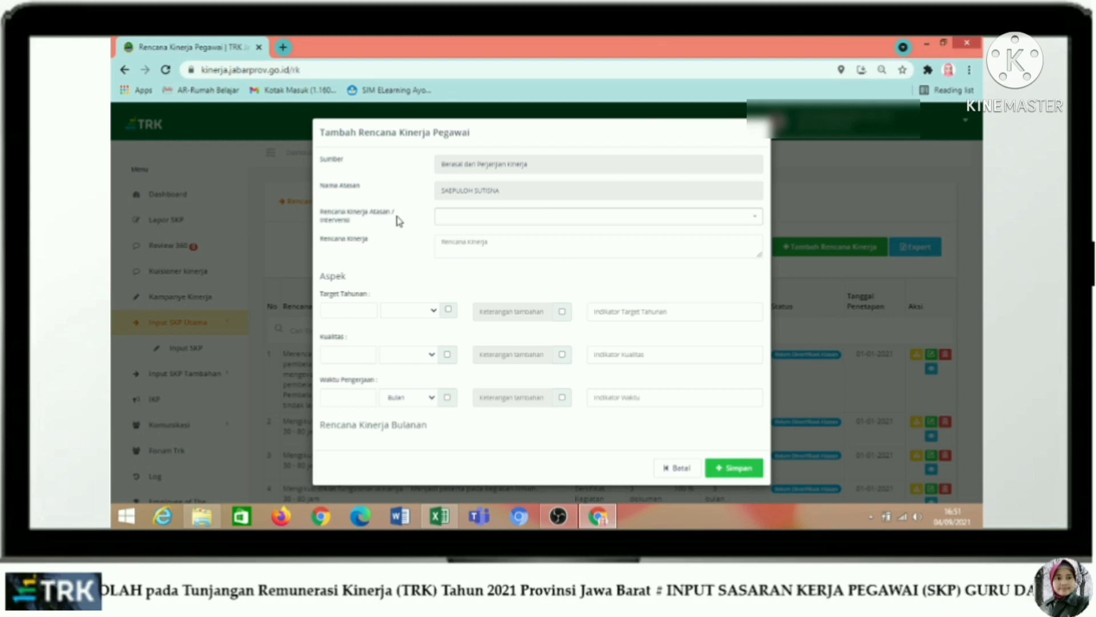
{"action": "left_click", "coordinate": [628, 224]}
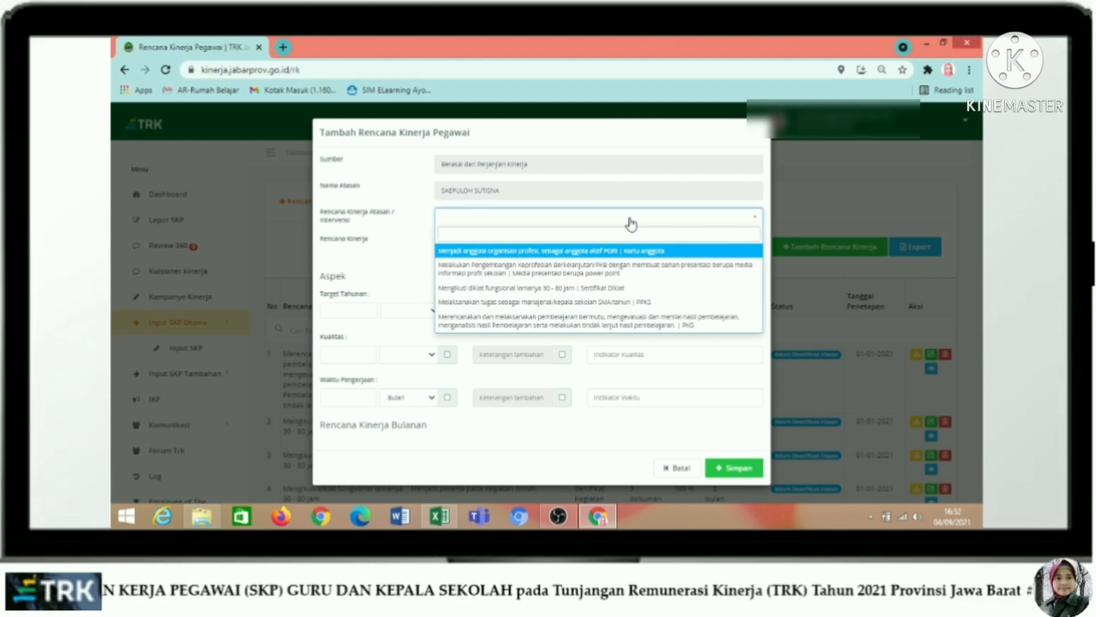
{"action": "left_click", "coordinate": [439, 516]}
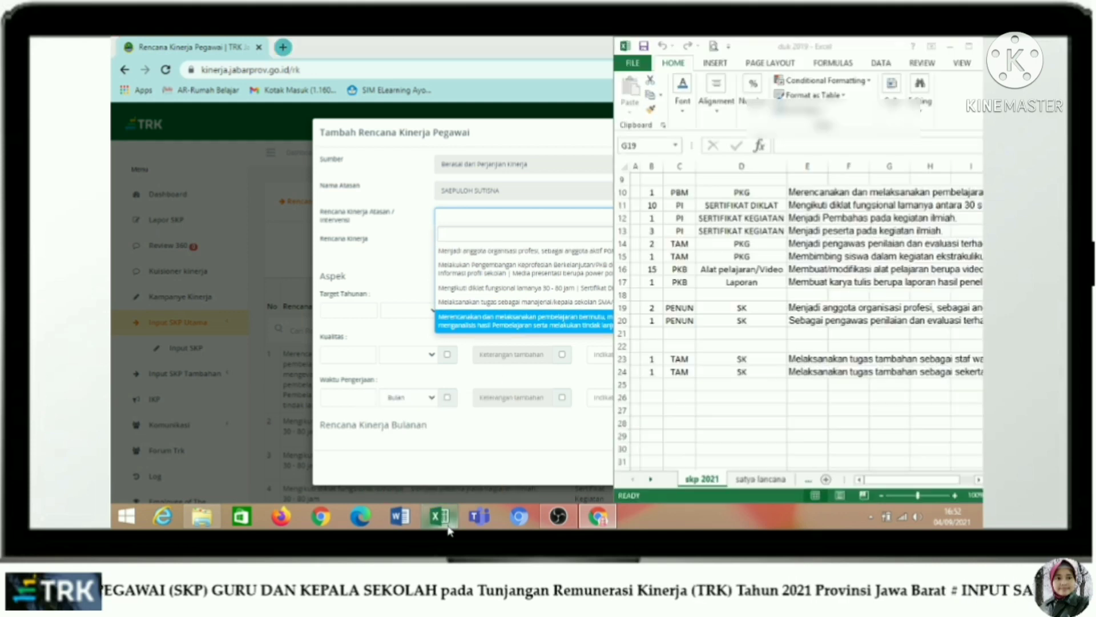
{"action": "left_click", "coordinate": [888, 307]}
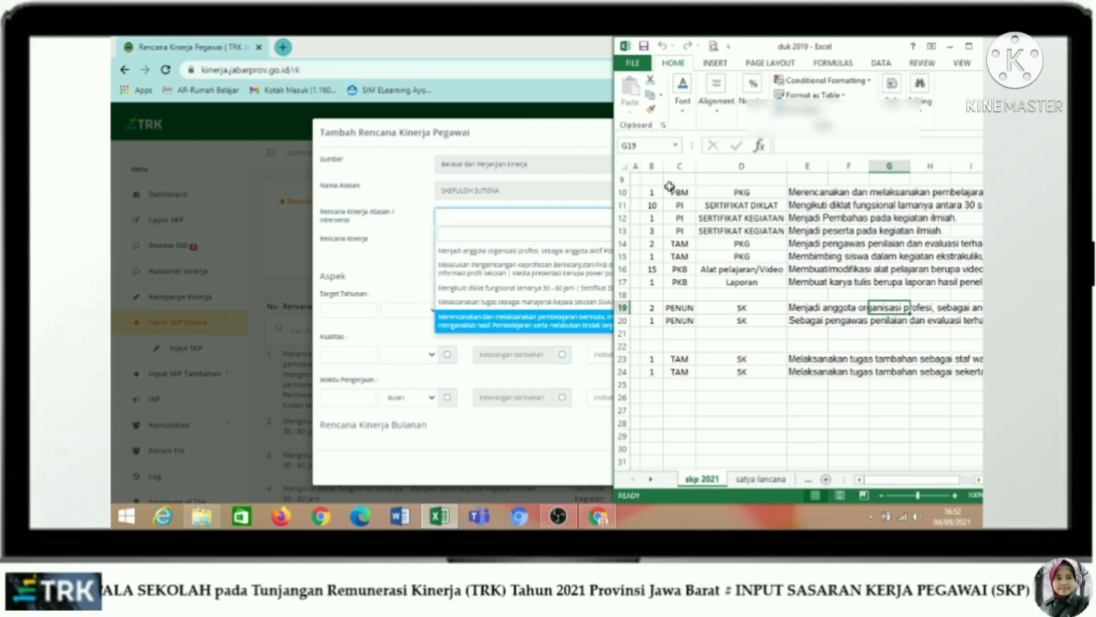
{"action": "left_click", "coordinate": [579, 199]}
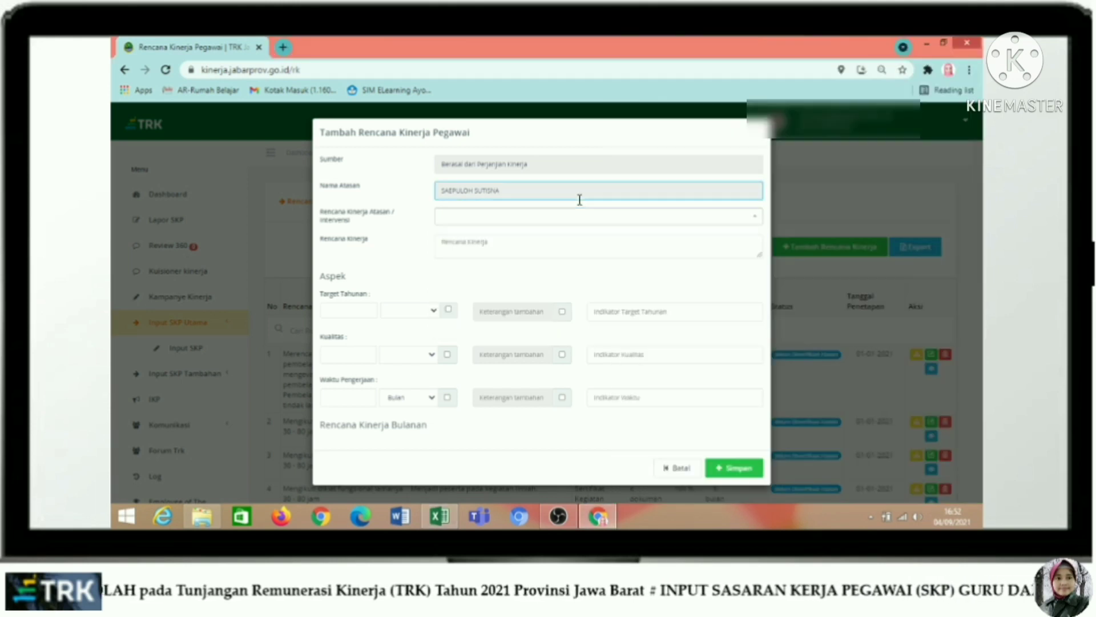
{"action": "left_click", "coordinate": [571, 222]}
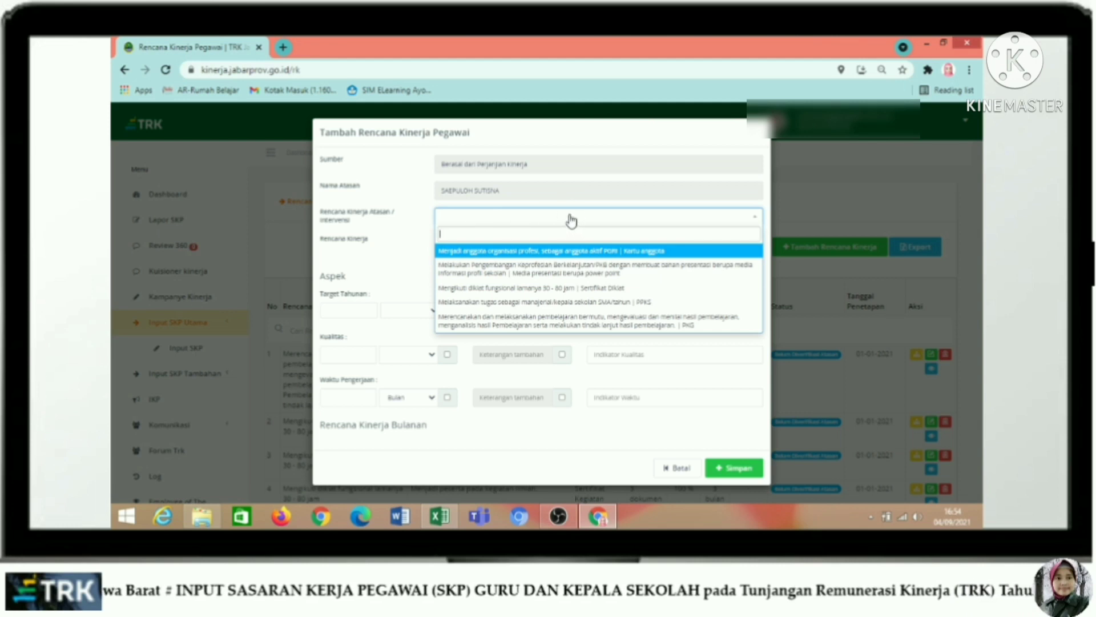
{"action": "left_click", "coordinate": [570, 330]}
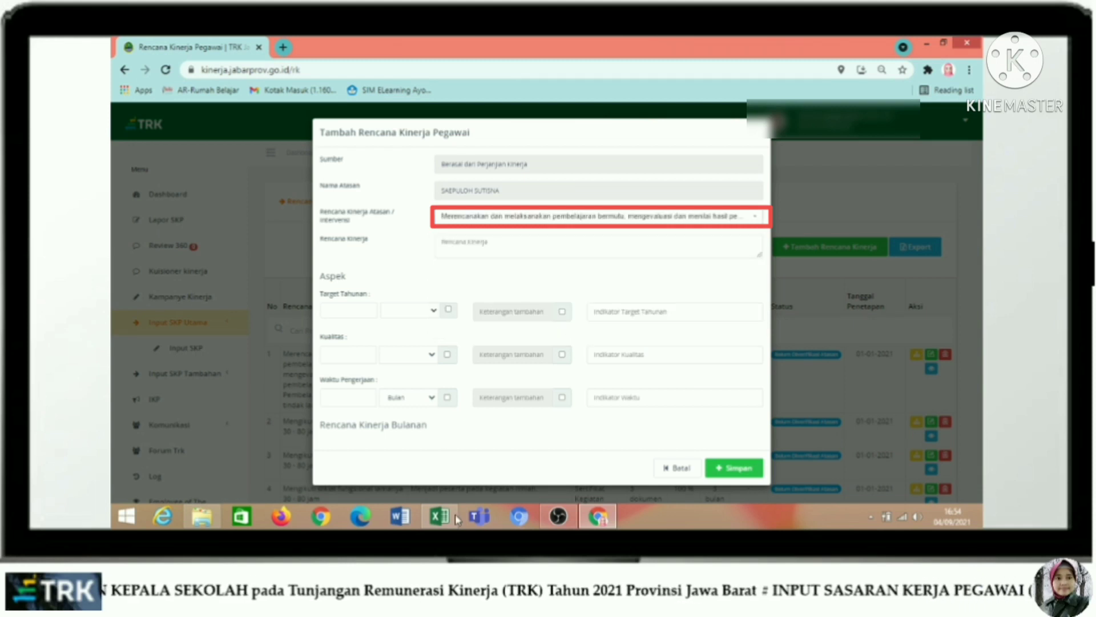
- Copy the plan text from cell E10 of the skp 2021 sheet in Excel into Rencana Kinerja, removing the trailing line break
{"action": "left_click", "coordinate": [439, 517]}
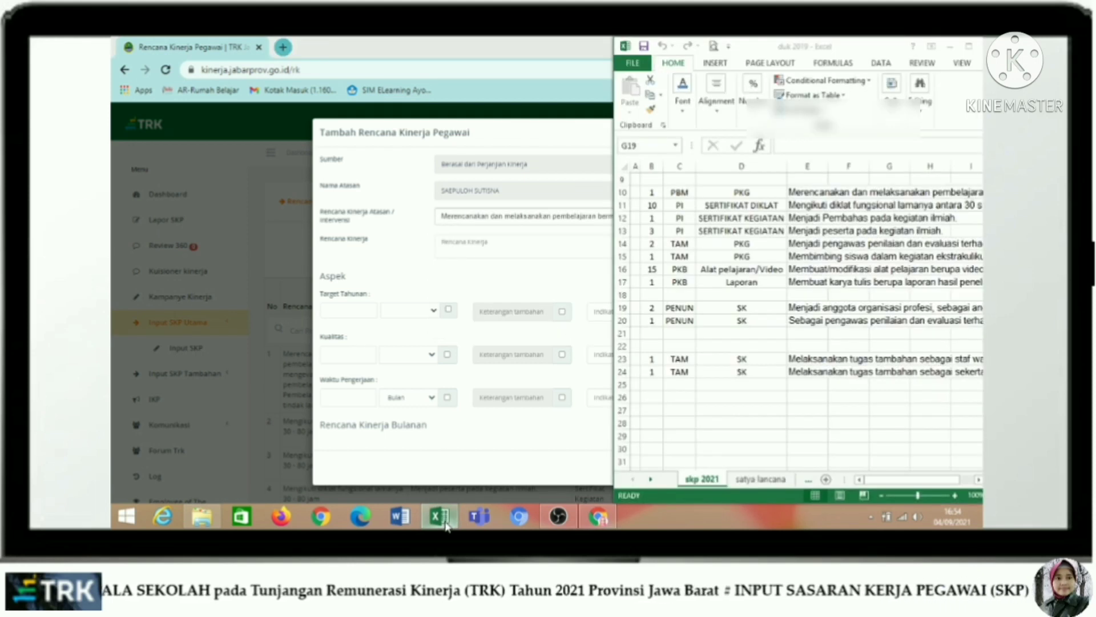
{"action": "left_click", "coordinate": [805, 192]}
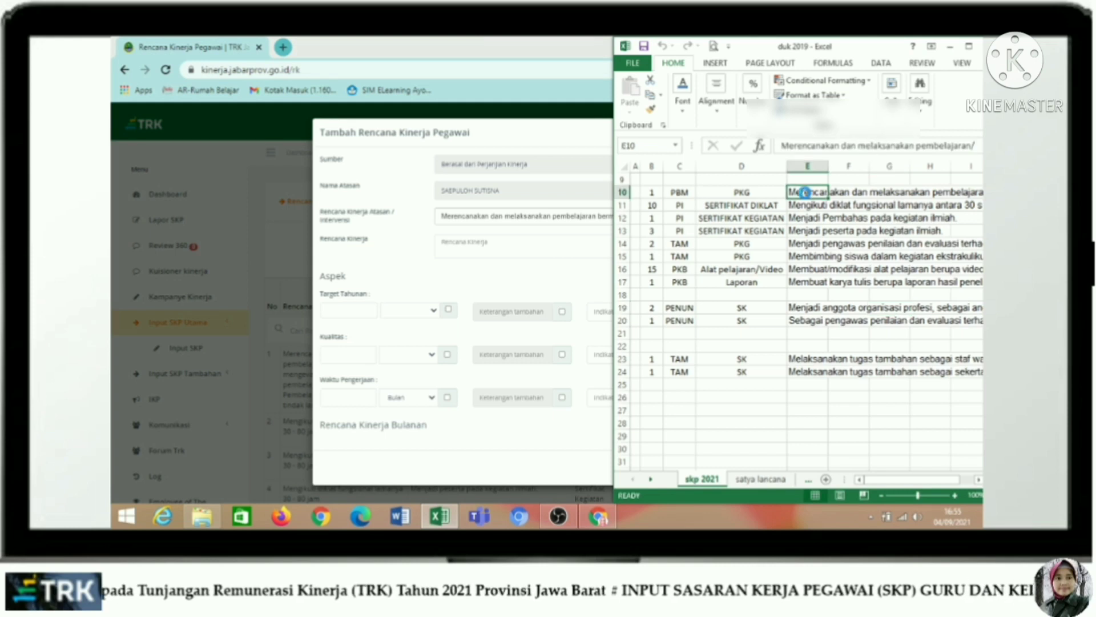
{"action": "key", "text": "ctrl+c"}
{"action": "left_click", "coordinate": [468, 247]}
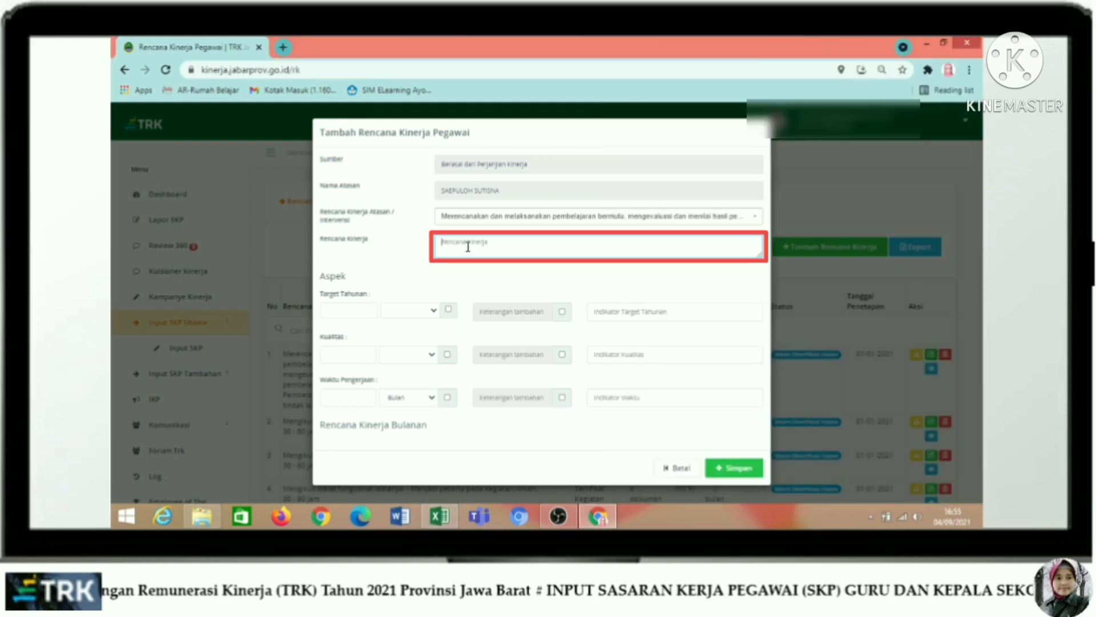
{"action": "key", "text": "ctrl+v"}
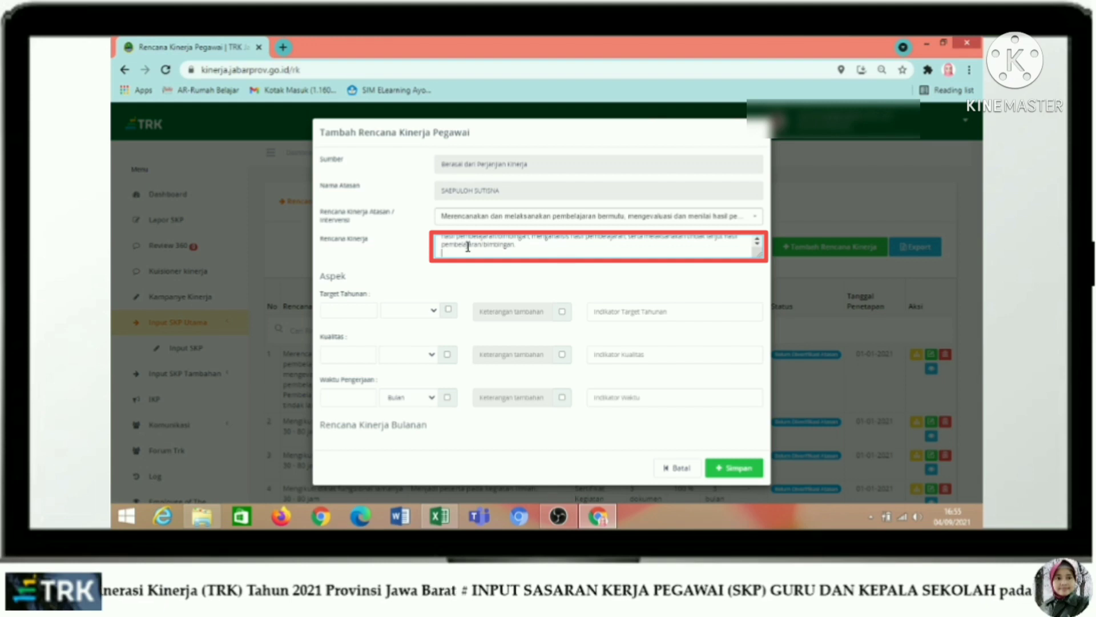
{"action": "key", "text": "BackSpace"}
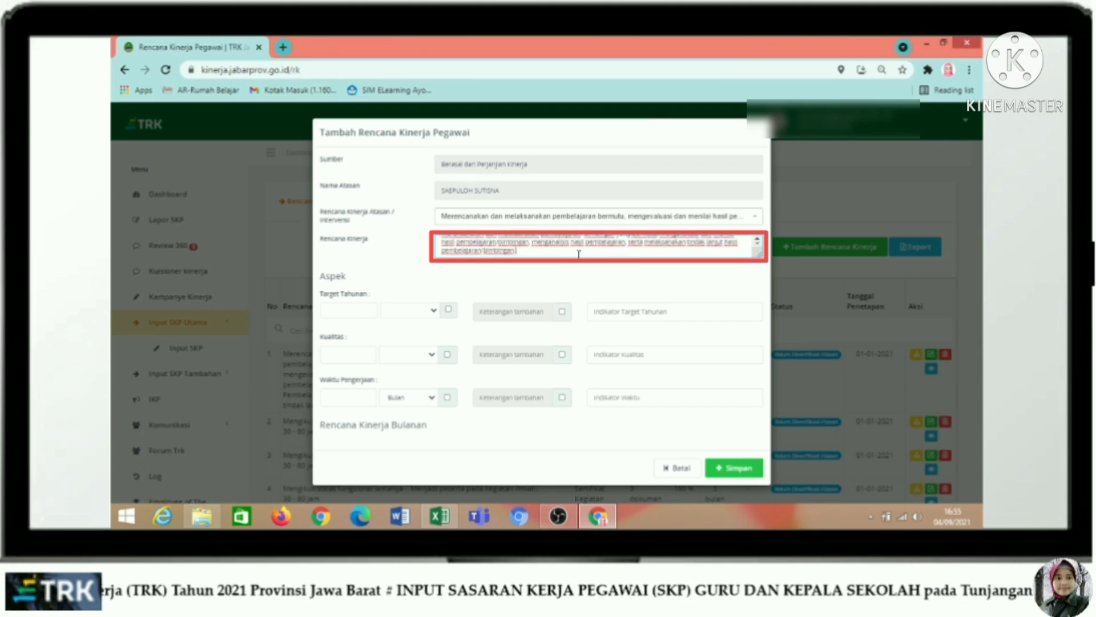
{"action": "scroll", "coordinate": [578, 250], "scroll_direction": "up", "scroll_amount": 1}
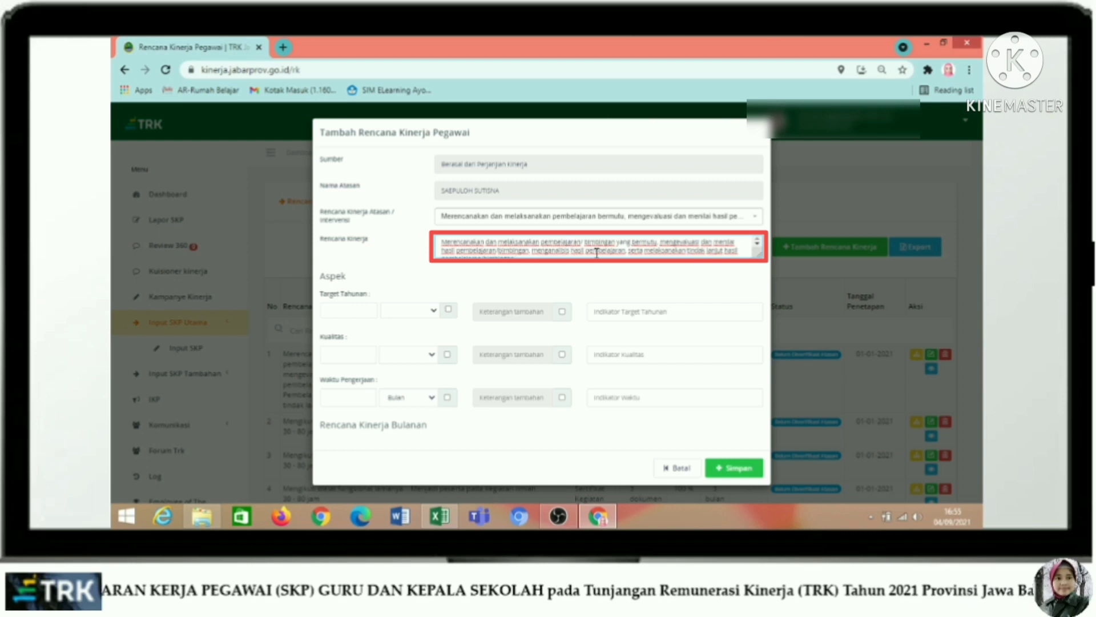
{"action": "scroll", "coordinate": [602, 251], "scroll_direction": "down", "scroll_amount": 1}
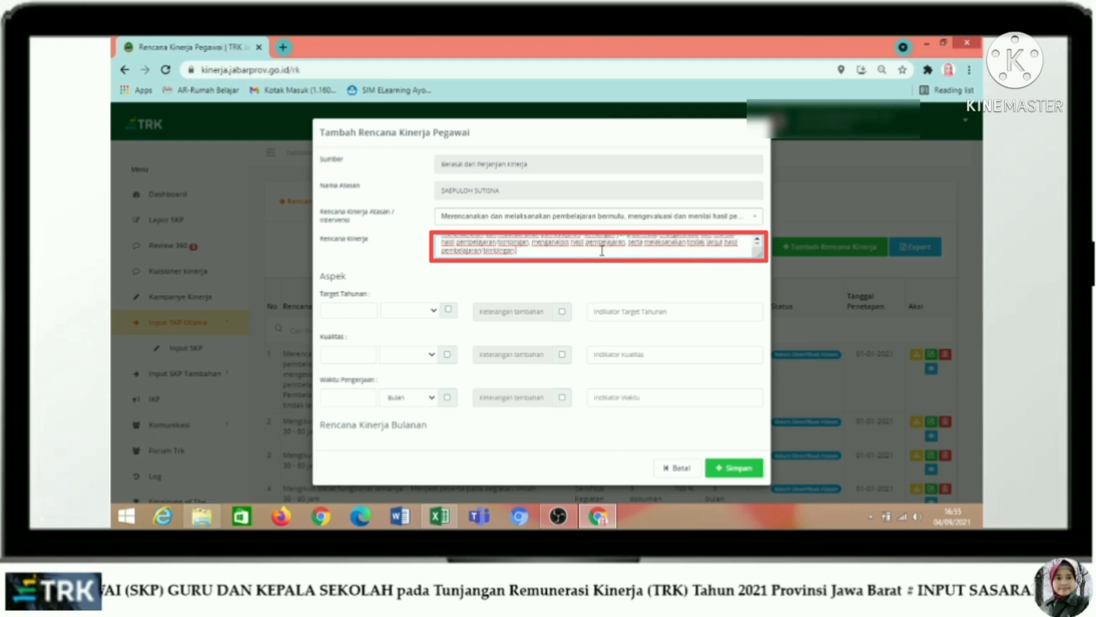
- Set the Target Tahunan to 1 dokumen with the indicator PKG
{"action": "left_click", "coordinate": [327, 308]}
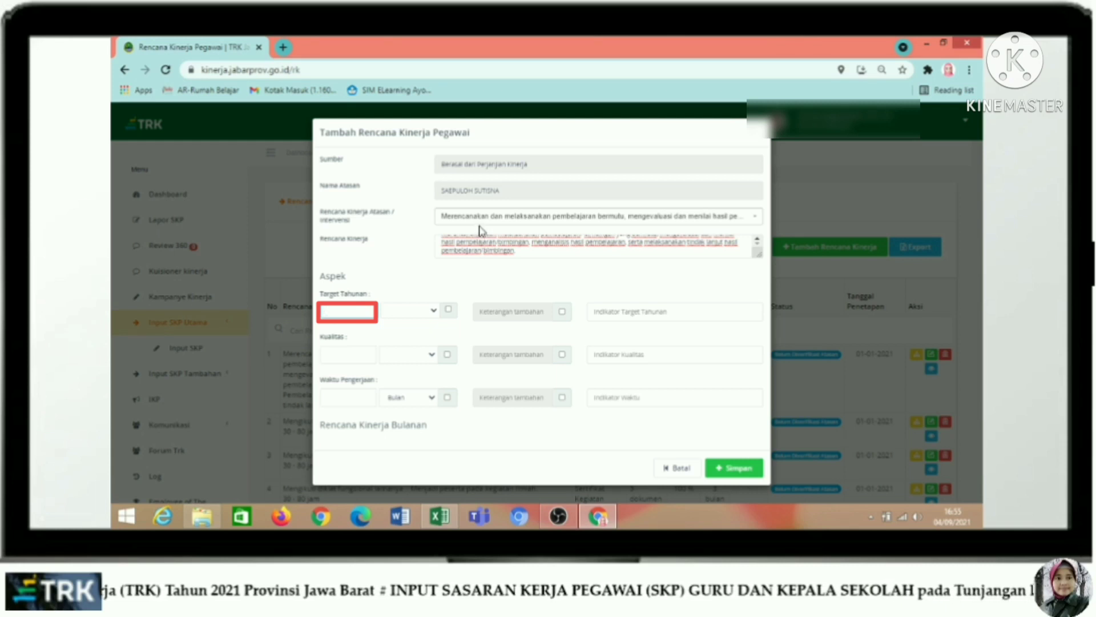
{"action": "type", "text": "1"}
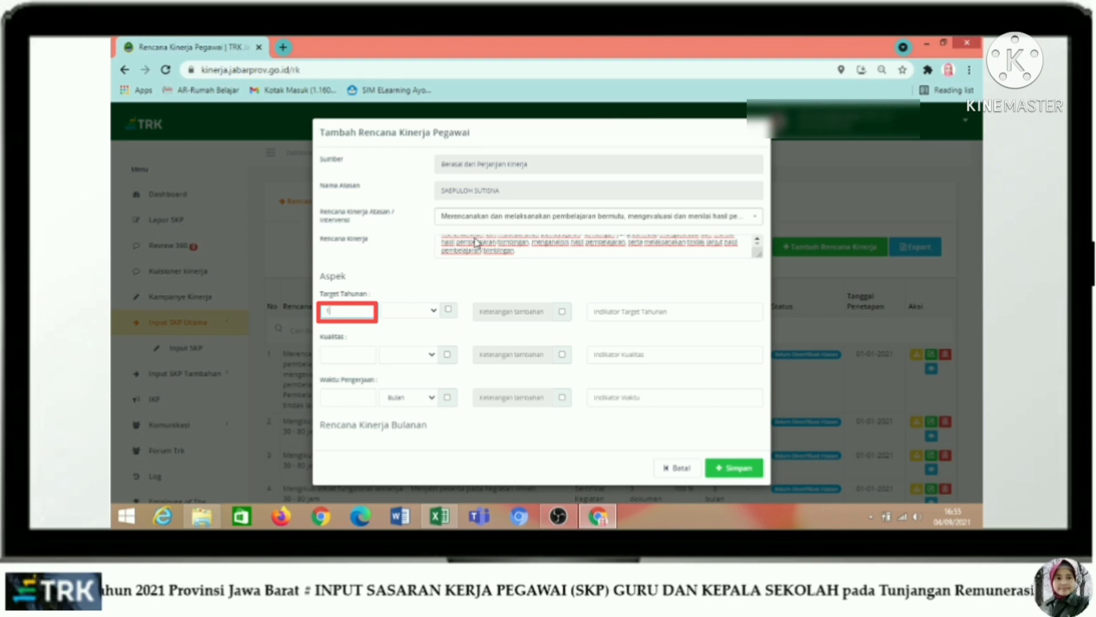
{"action": "left_click", "coordinate": [407, 312]}
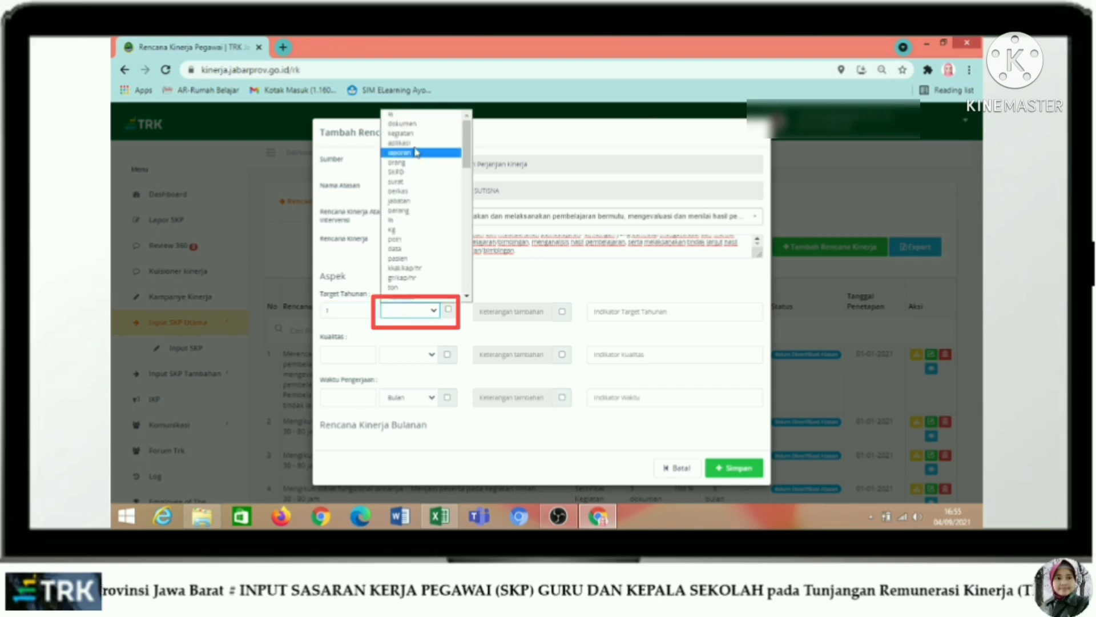
{"action": "left_click", "coordinate": [416, 125]}
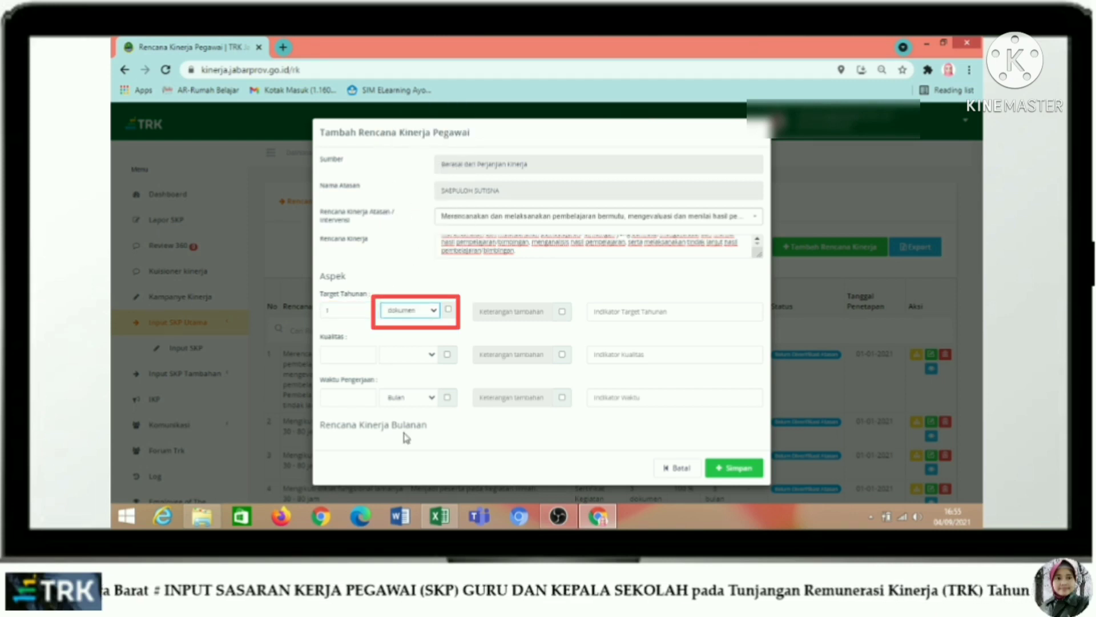
{"action": "left_click", "coordinate": [631, 312]}
{"action": "type", "text": "PKG"}
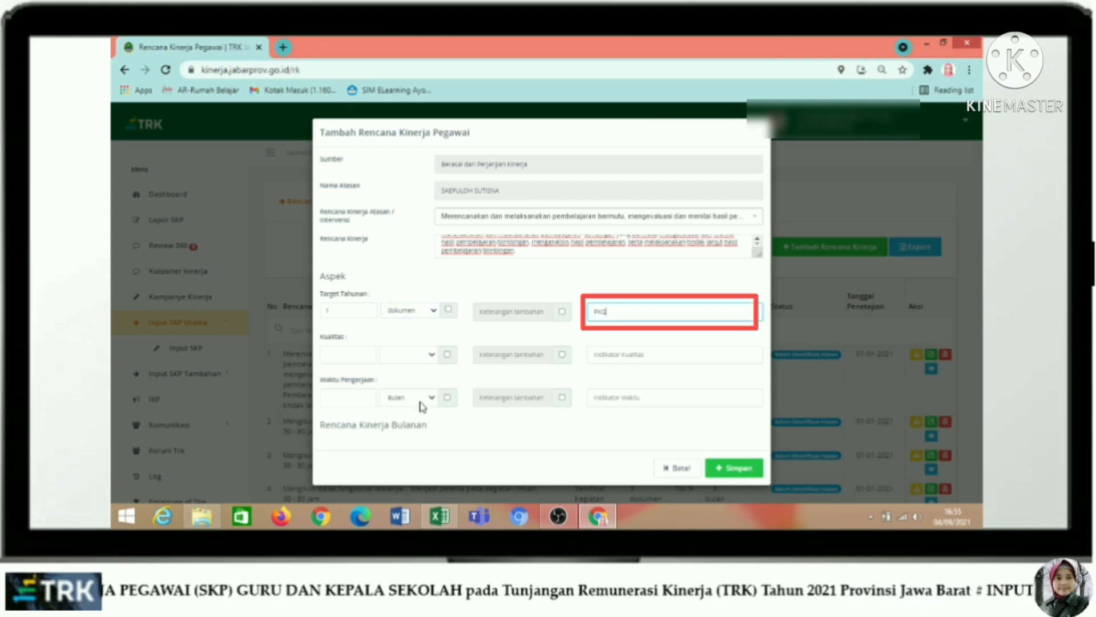
- Set the Kualitas aspect to 100 % with the indicator Nilai PKG
{"action": "left_click", "coordinate": [340, 354]}
{"action": "type", "text": "100"}
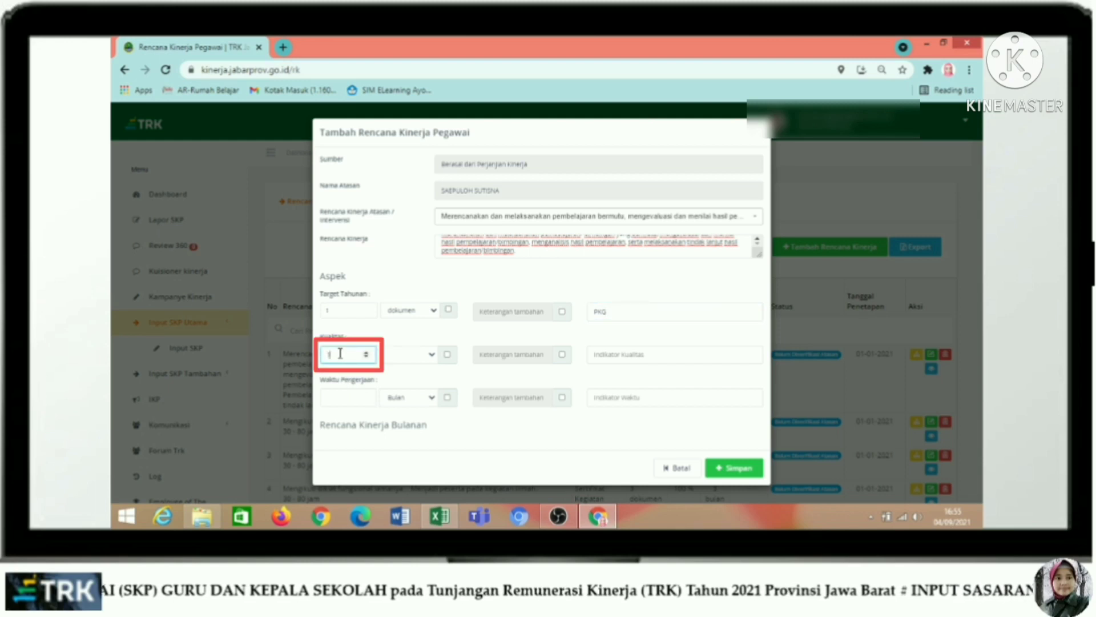
{"action": "left_click", "coordinate": [420, 355]}
{"action": "left_click", "coordinate": [406, 263]}
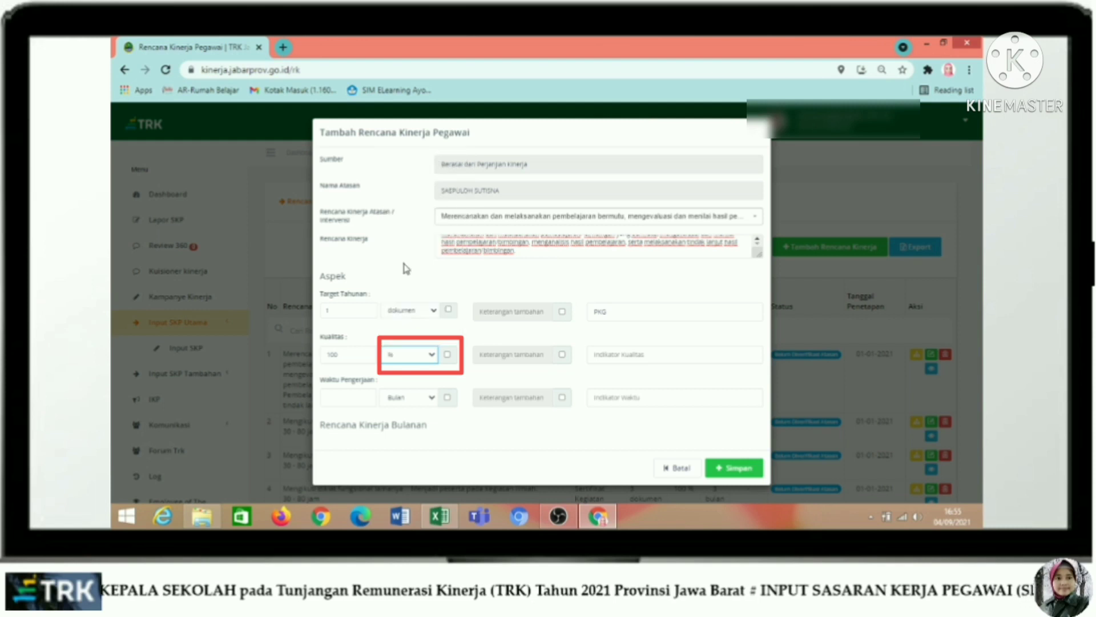
{"action": "left_click", "coordinate": [618, 356]}
{"action": "type", "text": "N"}
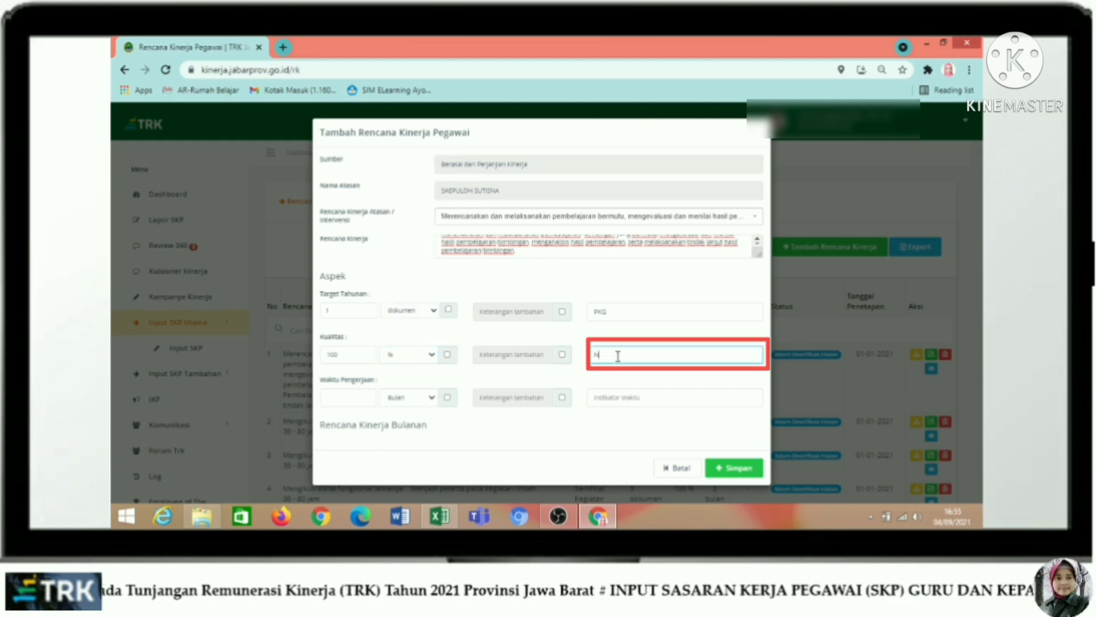
{"action": "type", "text": "ilai BKG"}
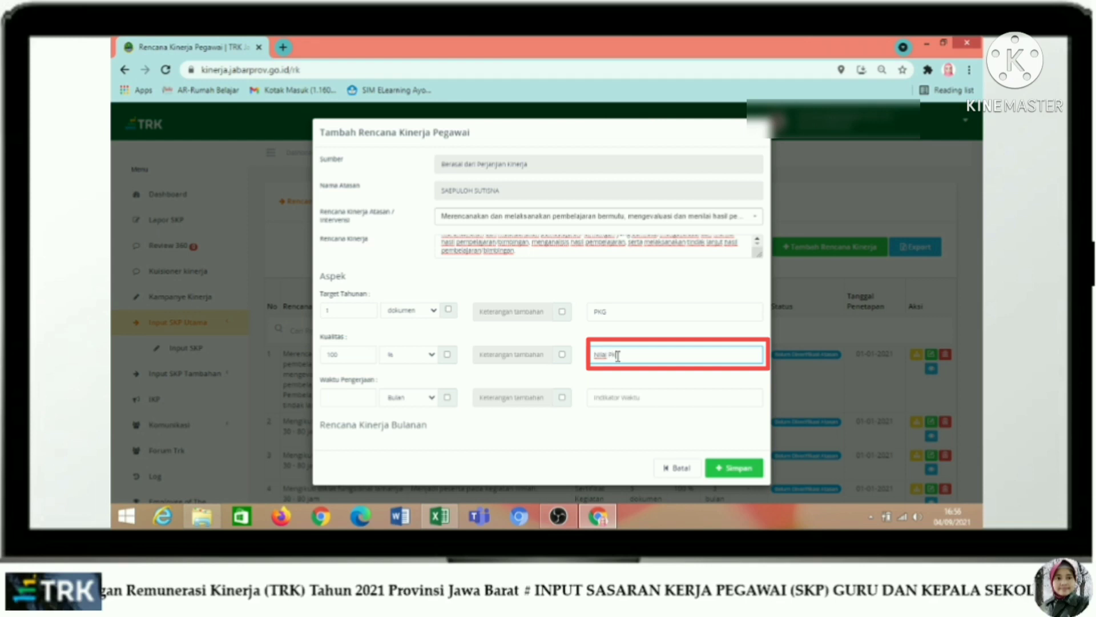
- Set the Waktu Pengerjaan to 12 Bulan and enter "-" as its Indikator Waktu
{"action": "left_click", "coordinate": [349, 395]}
{"action": "type", "text": "12"}
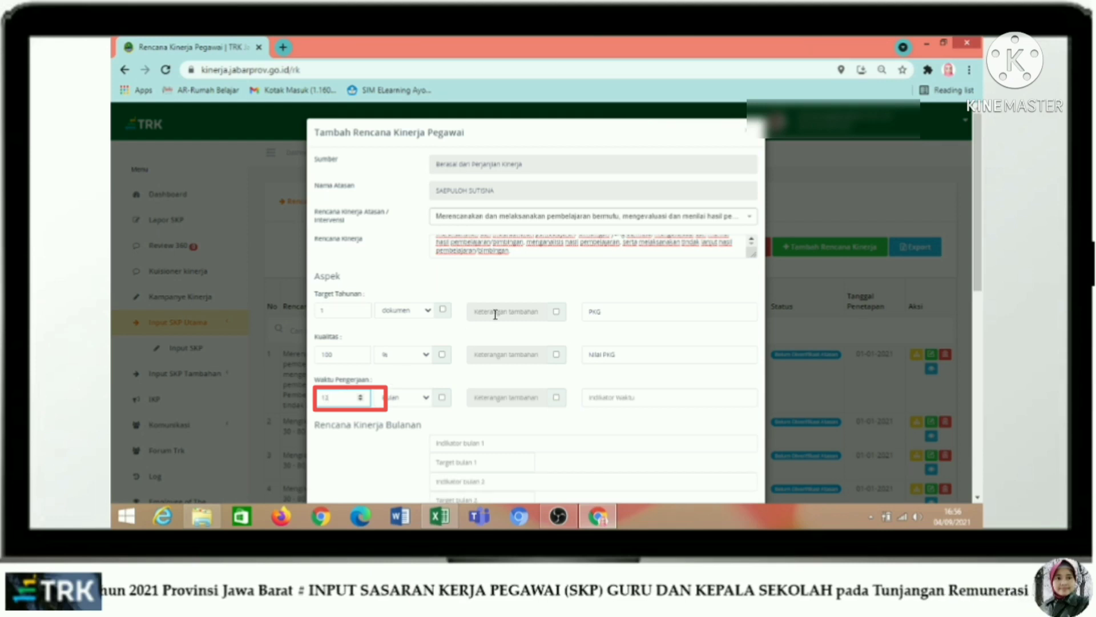
{"action": "scroll", "coordinate": [495, 314], "scroll_direction": "down", "scroll_amount": 1}
{"action": "scroll", "coordinate": [495, 315], "scroll_direction": "down", "scroll_amount": 3}
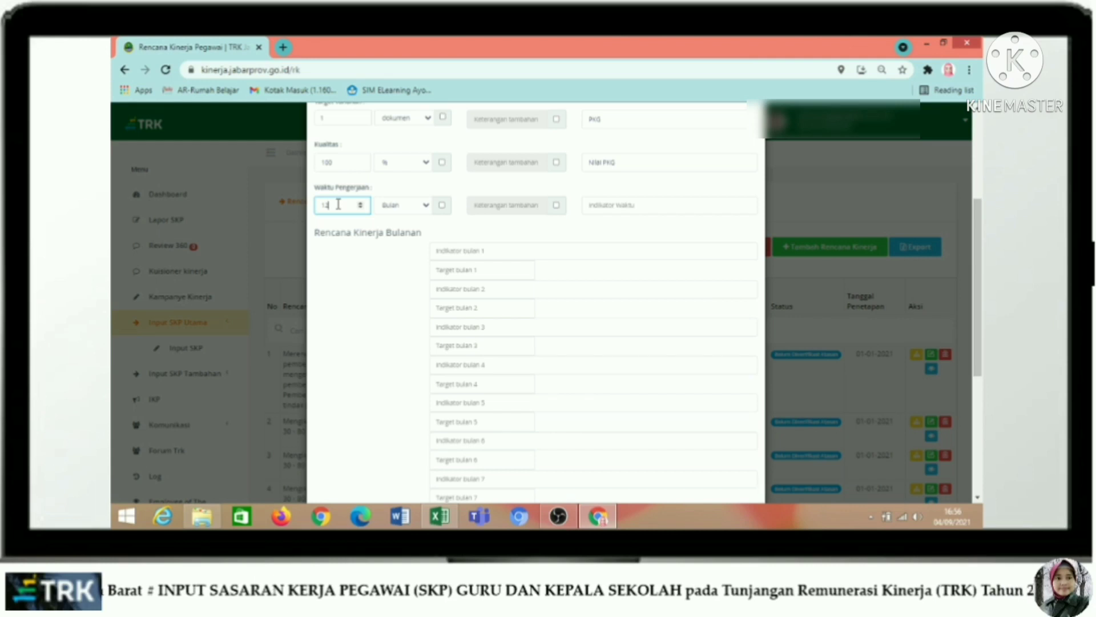
{"action": "left_click", "coordinate": [629, 204]}
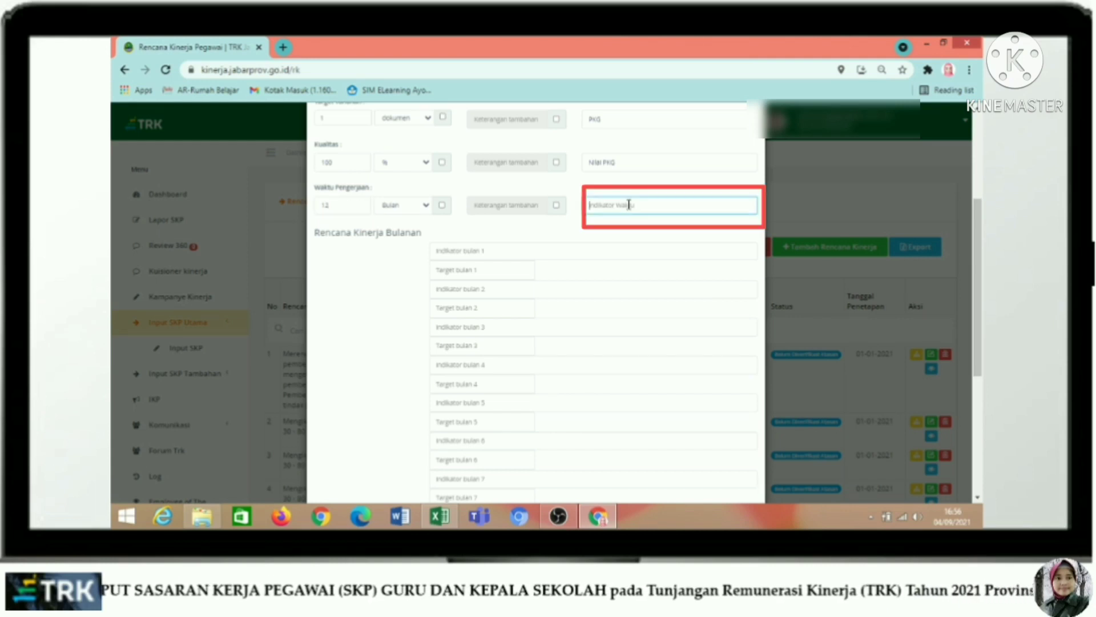
{"action": "type", "text": "J"}
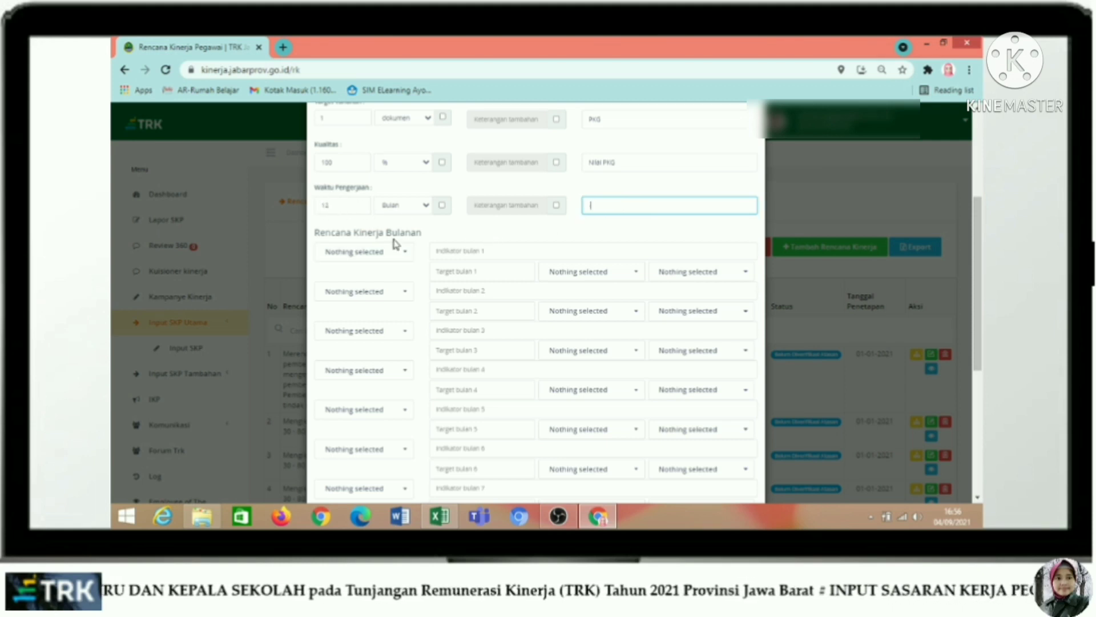
{"action": "scroll", "coordinate": [395, 243], "scroll_direction": "down", "scroll_amount": 1}
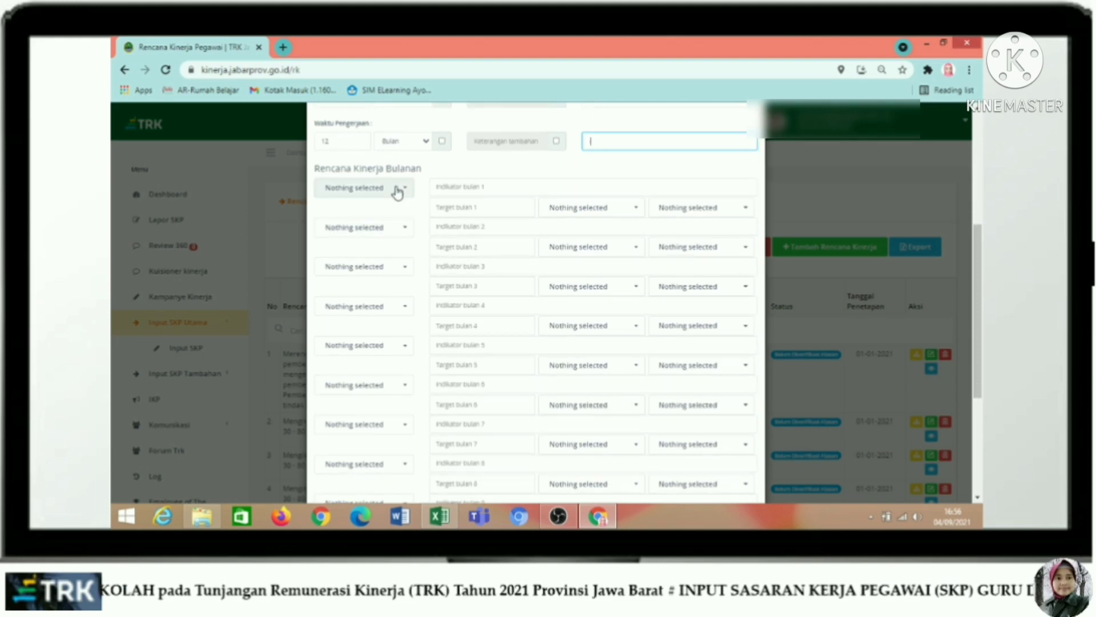
{"action": "scroll", "coordinate": [398, 195], "scroll_direction": "down", "scroll_amount": 3}
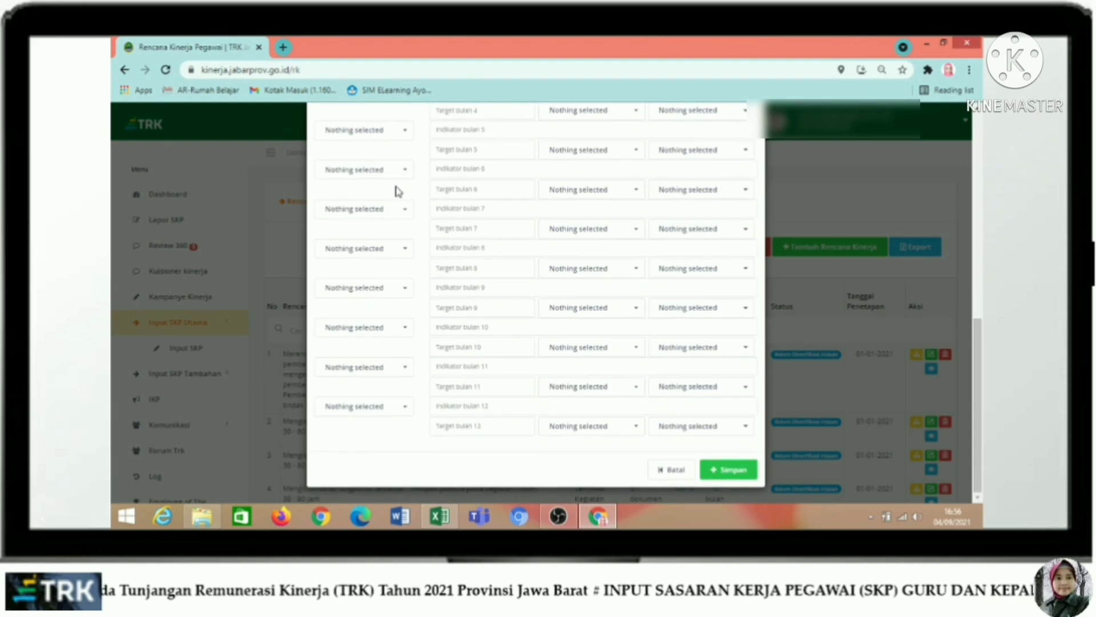
{"action": "scroll", "coordinate": [396, 192], "scroll_direction": "up", "scroll_amount": 3}
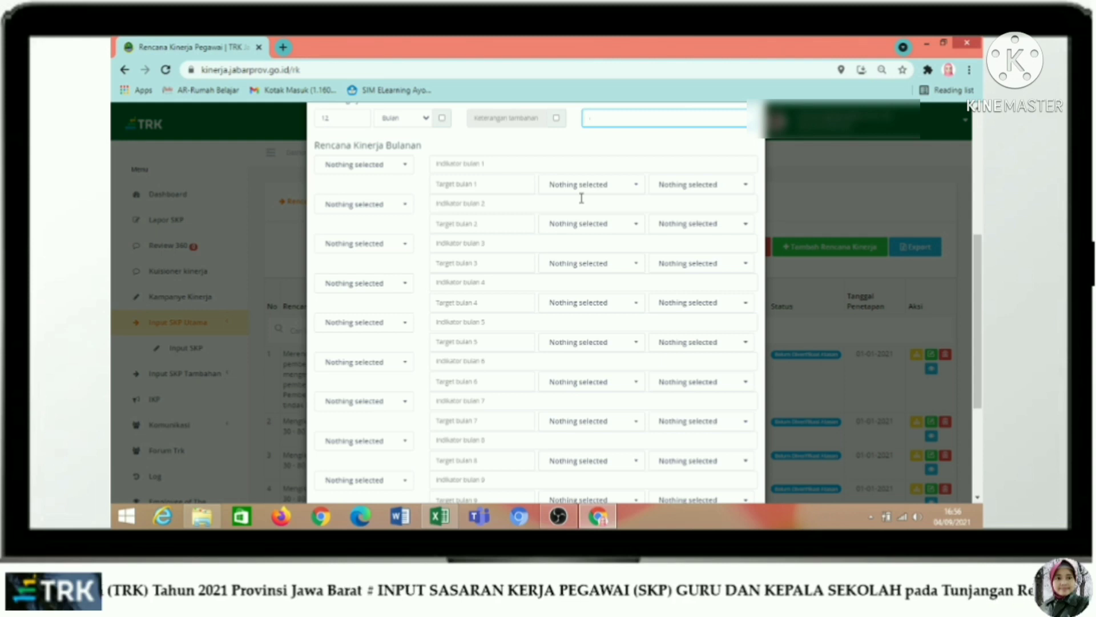
- Assign Januari, Februari, Maret, April, Mei and Juni to the first six rows of Rencana Kinerja Bulanan
{"action": "left_click", "coordinate": [406, 167]}
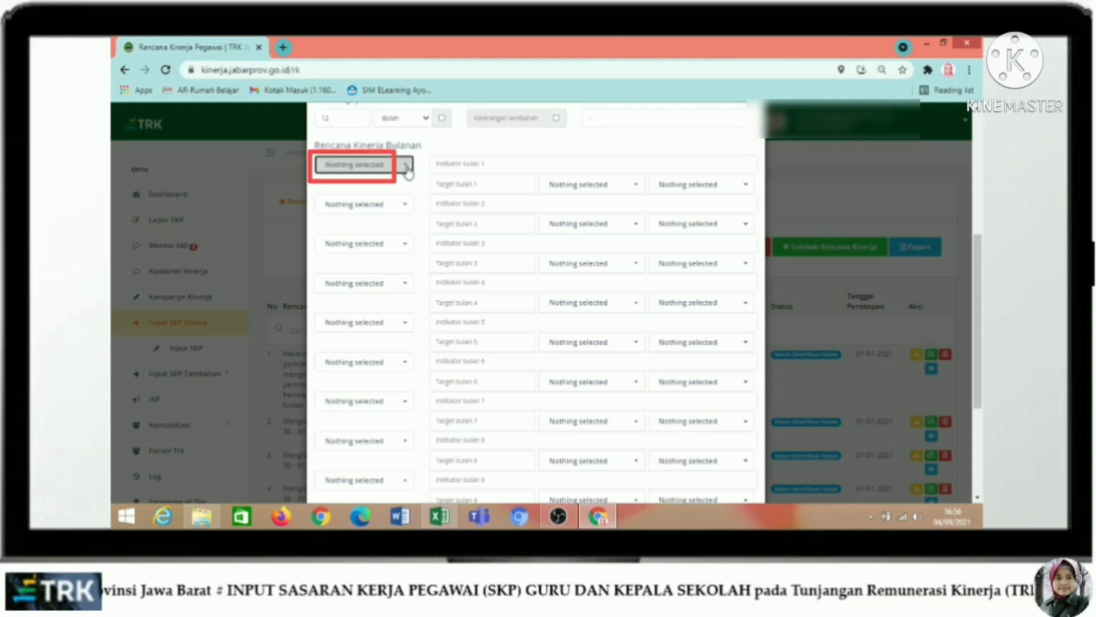
{"action": "left_click", "coordinate": [391, 189]}
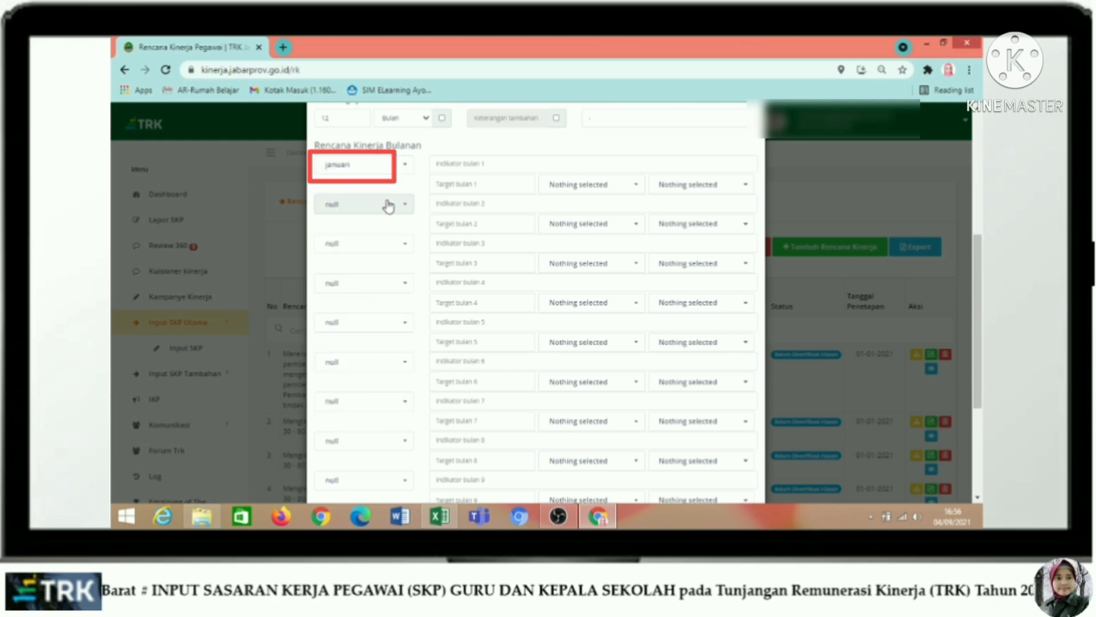
{"action": "left_click", "coordinate": [391, 204]}
{"action": "left_click", "coordinate": [381, 229]}
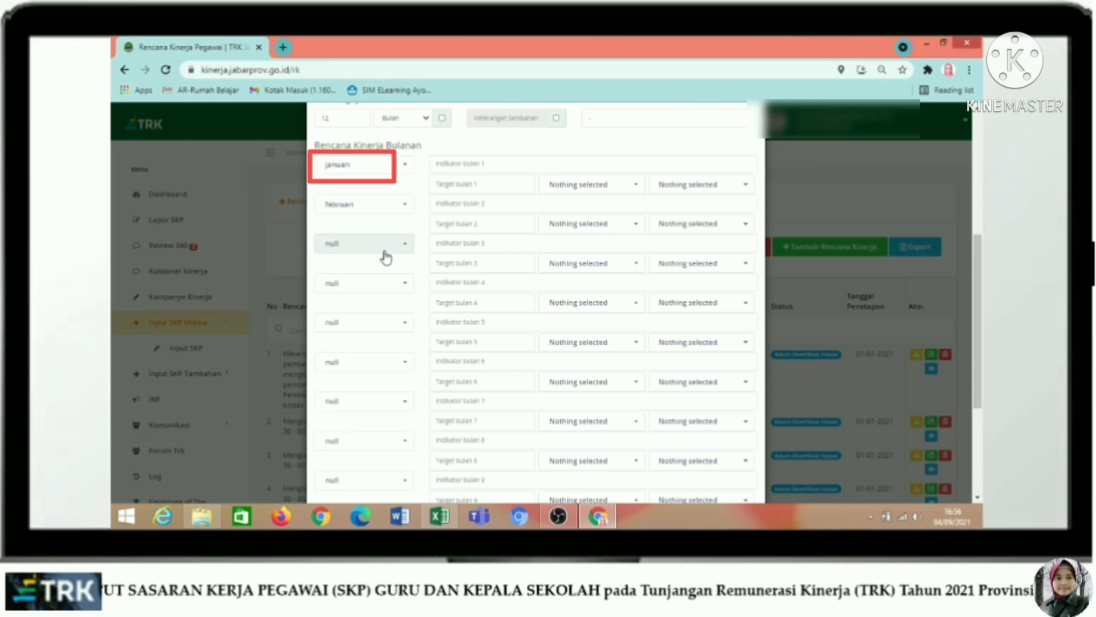
{"action": "left_click", "coordinate": [383, 245]}
{"action": "left_click", "coordinate": [368, 276]}
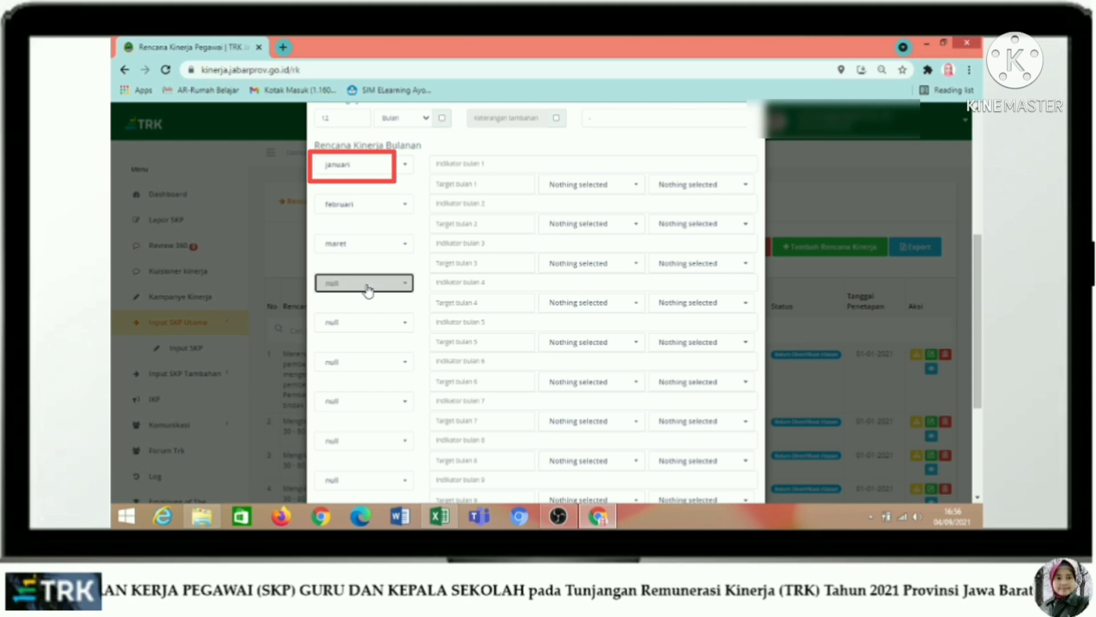
{"action": "left_click", "coordinate": [367, 286]}
{"action": "left_click", "coordinate": [359, 317]}
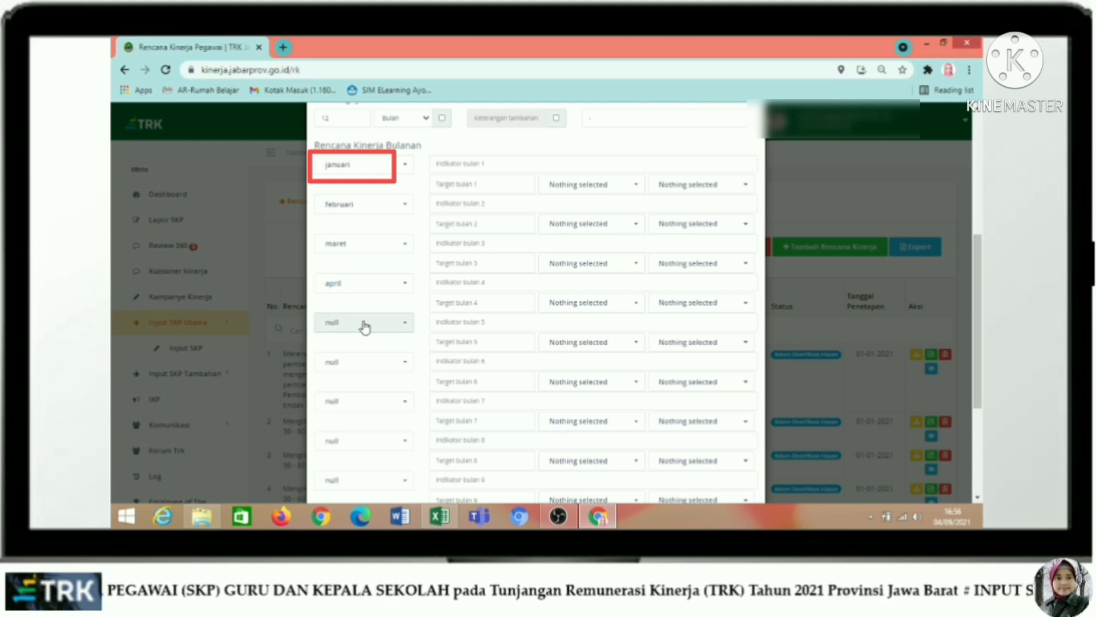
{"action": "left_click", "coordinate": [362, 321]}
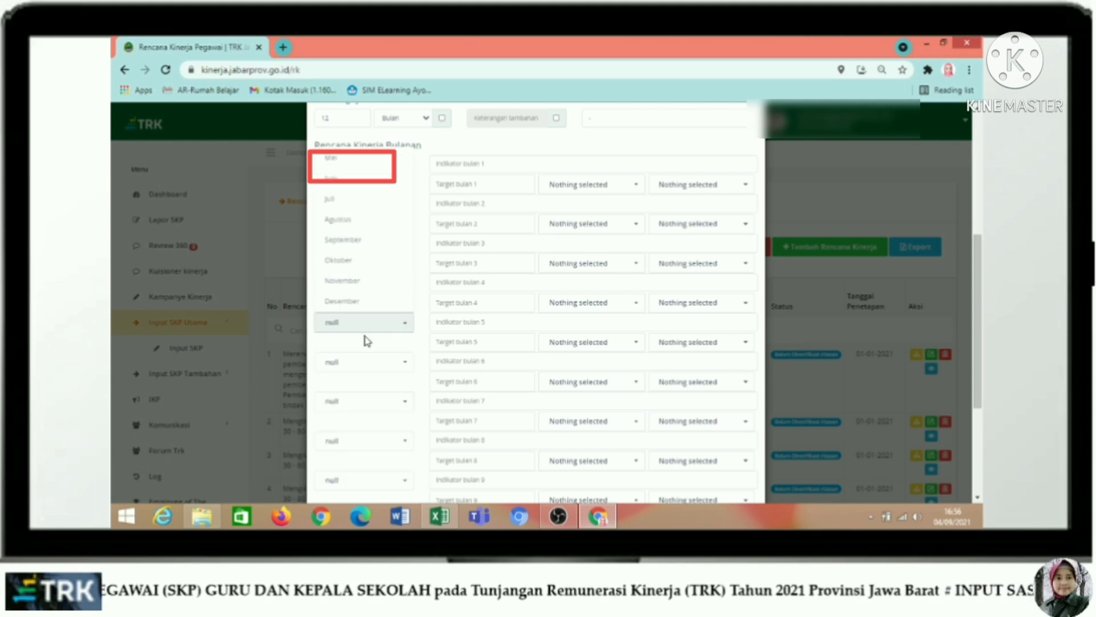
{"action": "left_click", "coordinate": [351, 167]}
{"action": "left_click", "coordinate": [375, 367]}
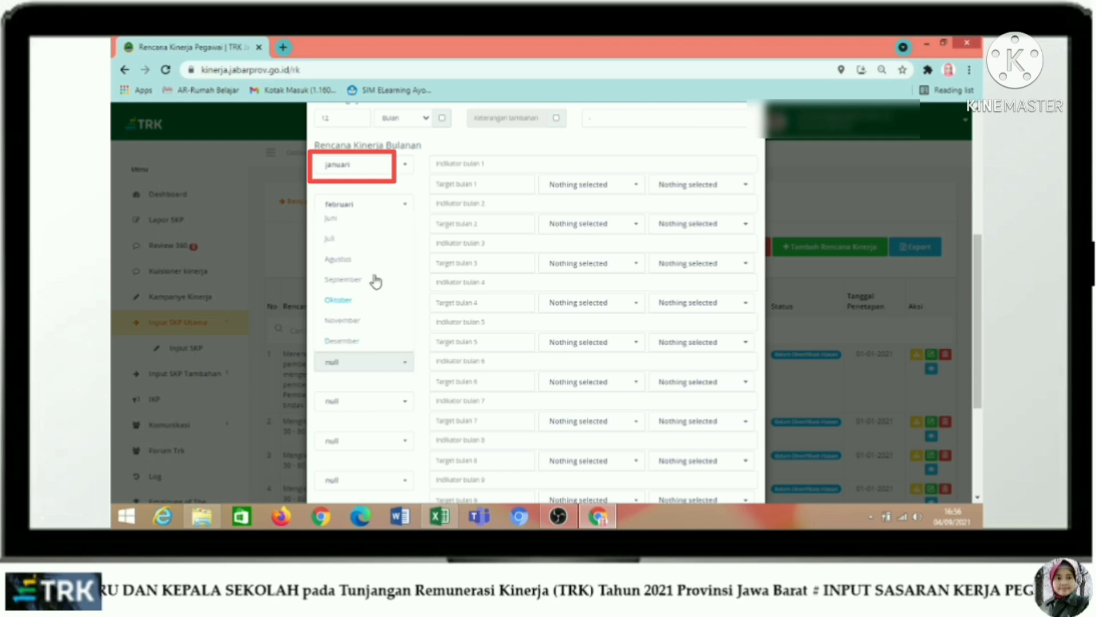
{"action": "left_click", "coordinate": [357, 222]}
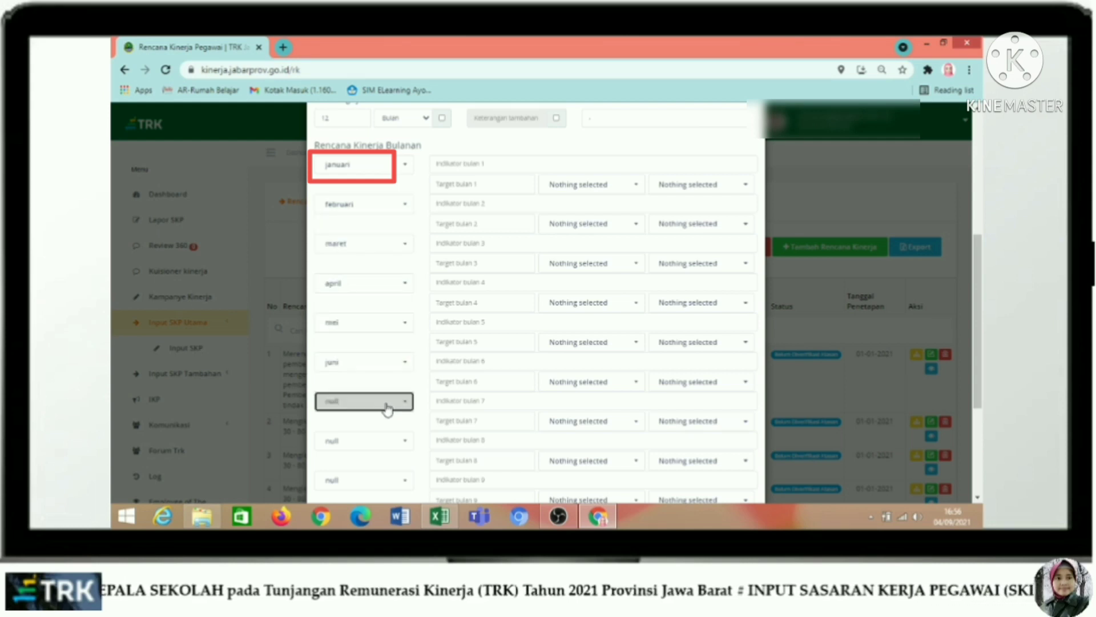
- Assign Juli, Agustus, September, Oktober, November and Desember to the remaining six rows of Rencana Kinerja Bulanan
{"action": "left_click", "coordinate": [383, 403]}
{"action": "left_click", "coordinate": [365, 281]}
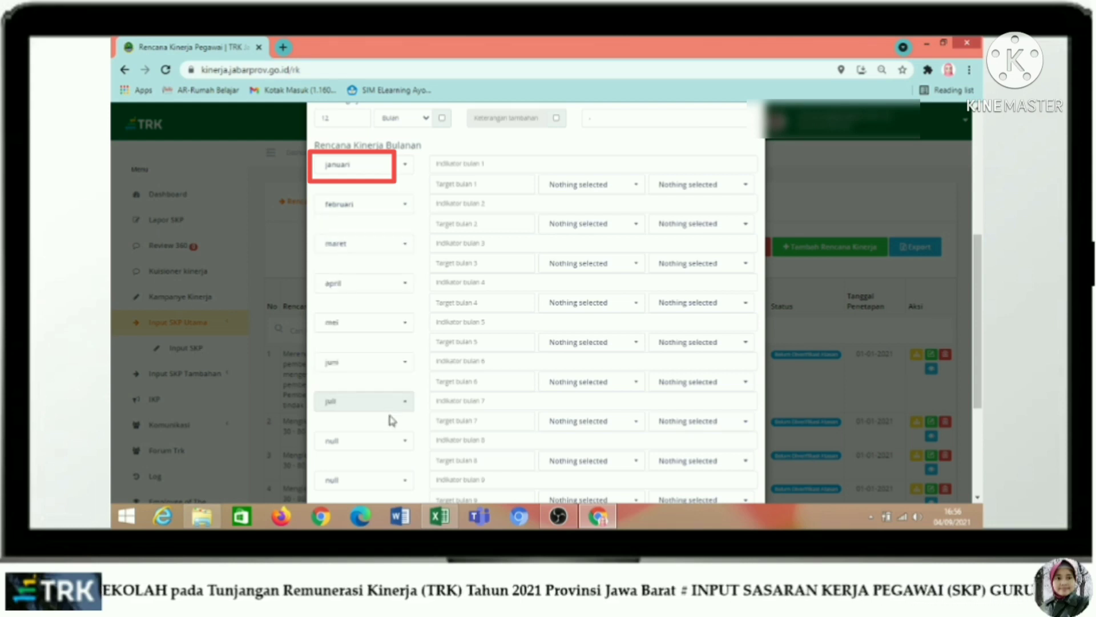
{"action": "left_click", "coordinate": [372, 442]}
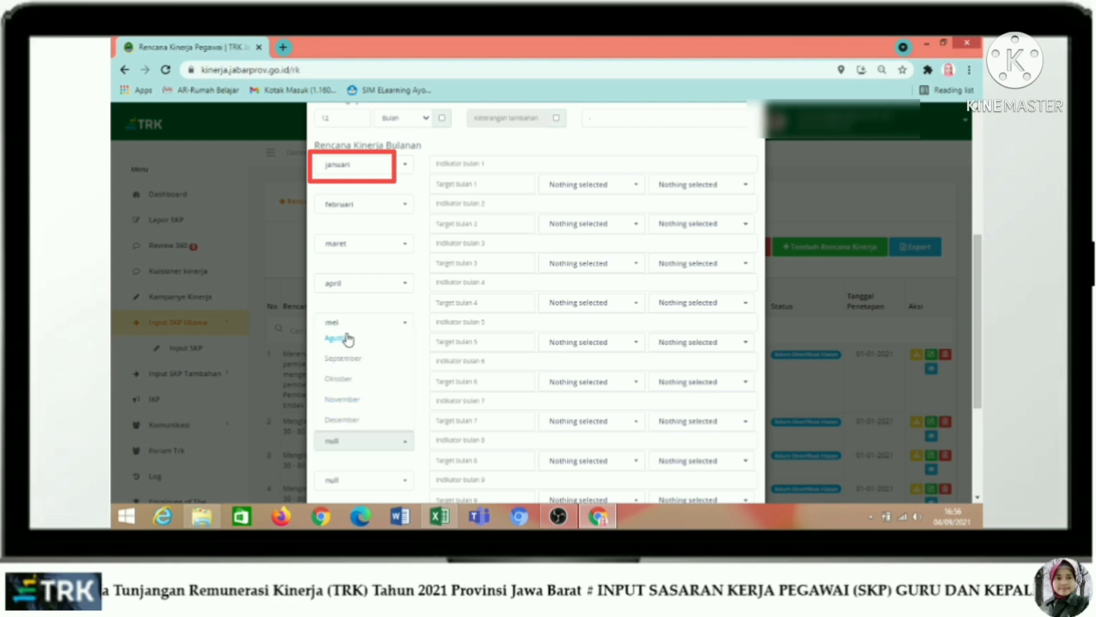
{"action": "left_click", "coordinate": [349, 341]}
{"action": "scroll", "coordinate": [377, 349], "scroll_direction": "down", "scroll_amount": 3}
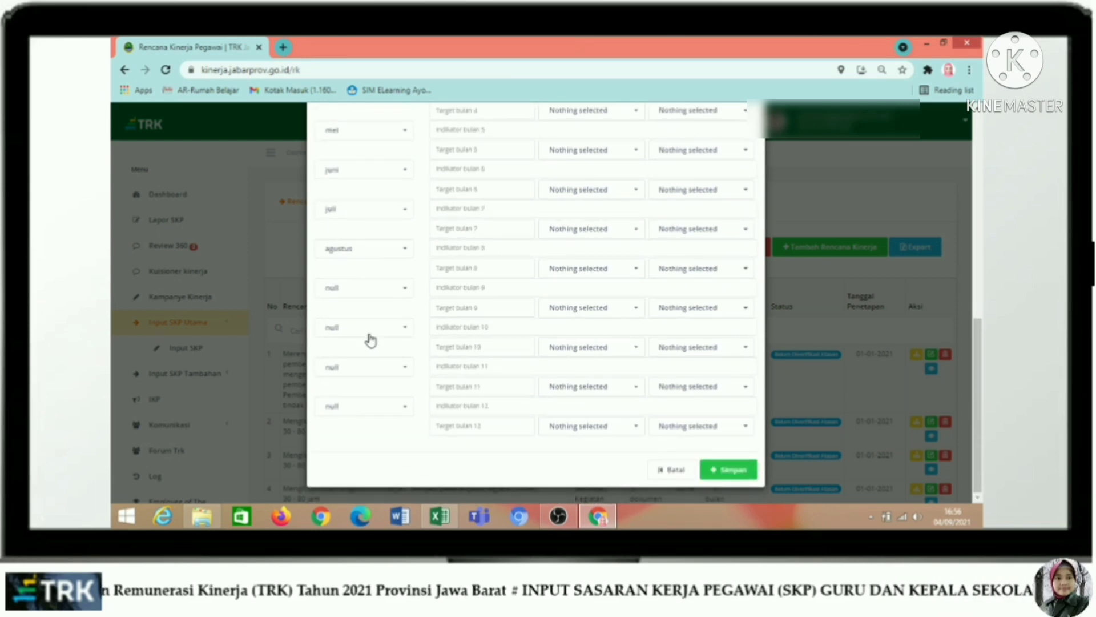
{"action": "left_click", "coordinate": [369, 291]}
{"action": "left_click", "coordinate": [350, 308]}
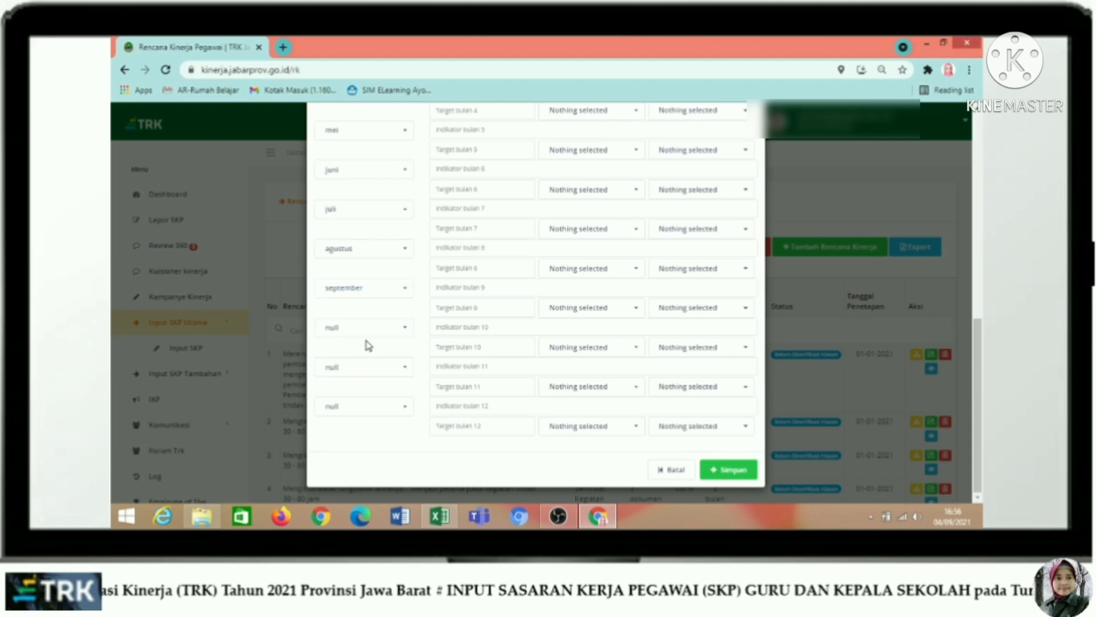
{"action": "left_click", "coordinate": [367, 337]}
{"action": "left_click", "coordinate": [363, 349]}
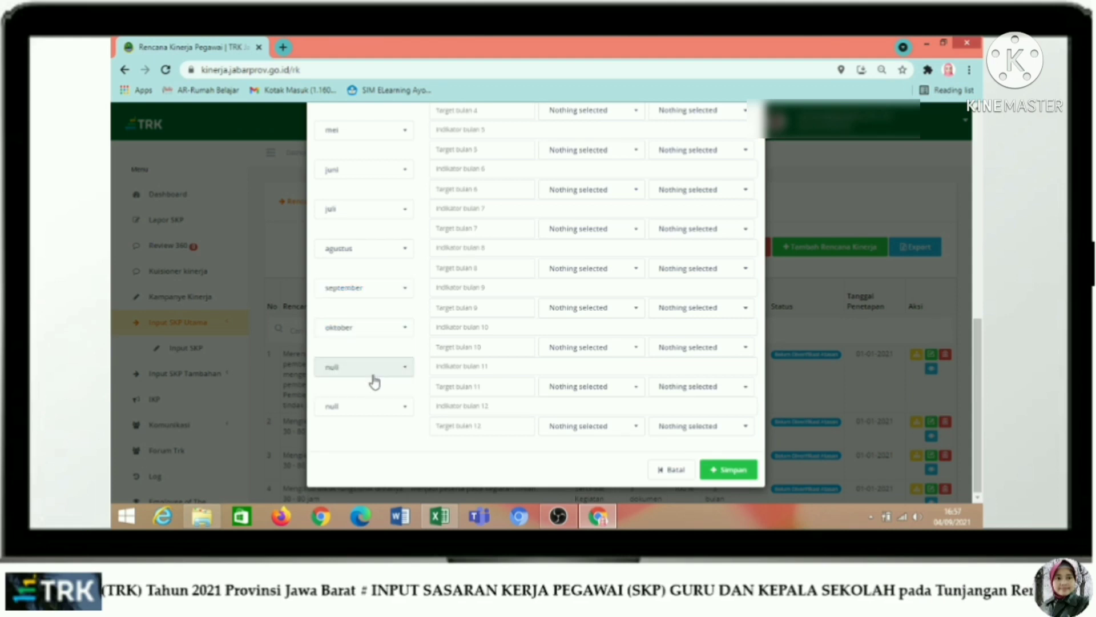
{"action": "left_click", "coordinate": [372, 368]}
{"action": "left_click", "coordinate": [371, 389]}
{"action": "left_click", "coordinate": [374, 409]}
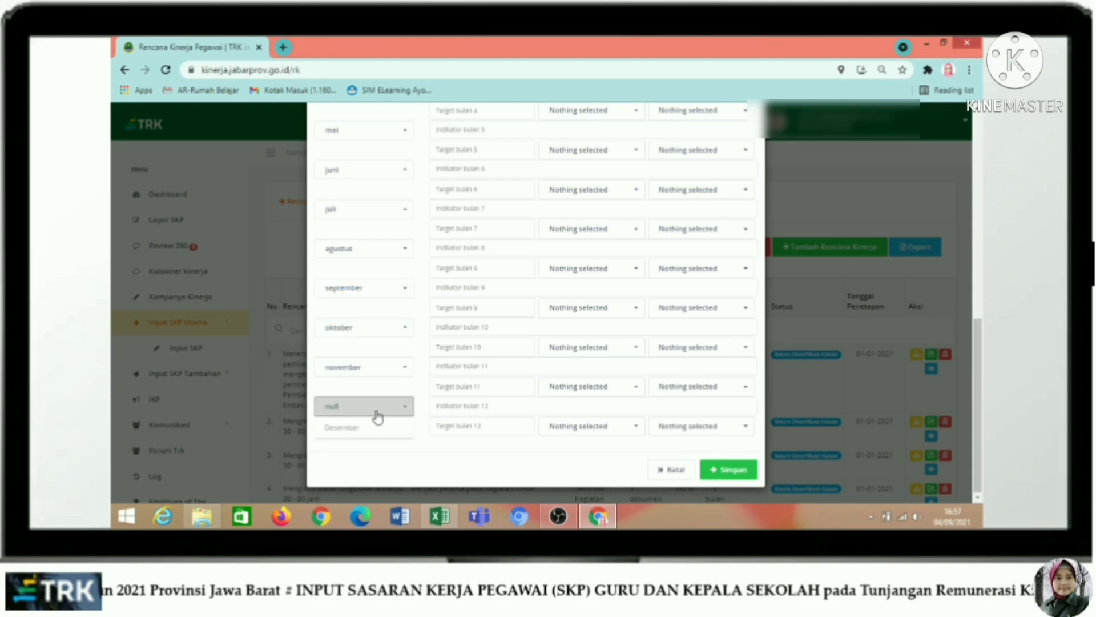
{"action": "left_click", "coordinate": [374, 433]}
- Paste the copied plan text "Merencanakan dan melaksanakan pembelajaran/ bimbingan yang bermutu…" as the monthly indicator for Januari, Februari and Maret
{"action": "scroll", "coordinate": [543, 364], "scroll_direction": "up", "scroll_amount": 5}
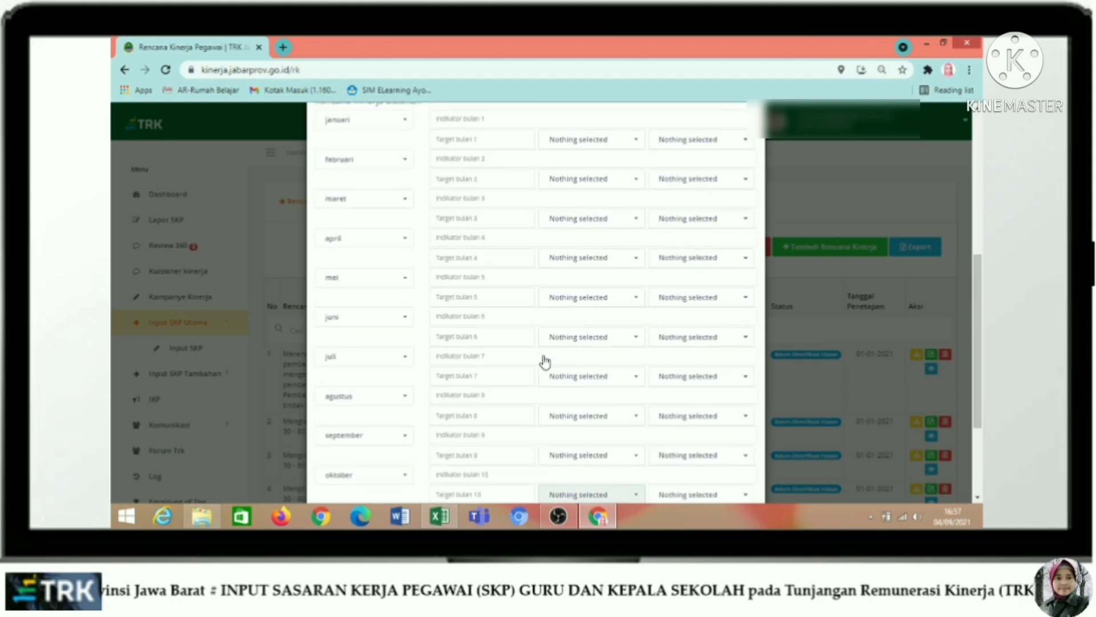
{"action": "scroll", "coordinate": [508, 198], "scroll_direction": "up", "scroll_amount": 3}
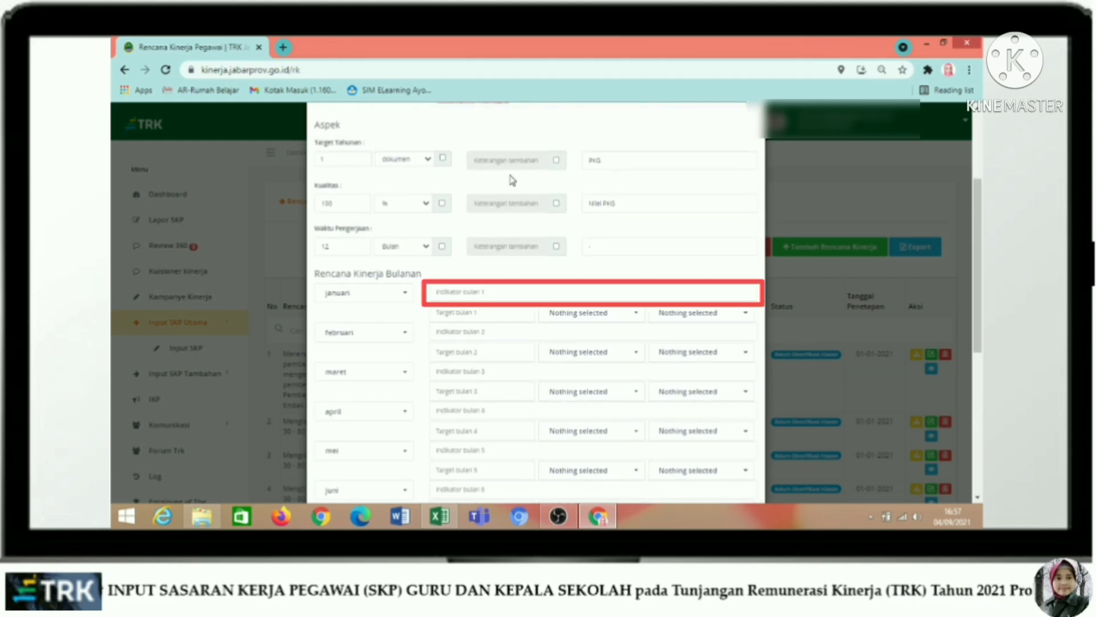
{"action": "left_click", "coordinate": [457, 290]}
{"action": "key", "text": "ctrl+v"}
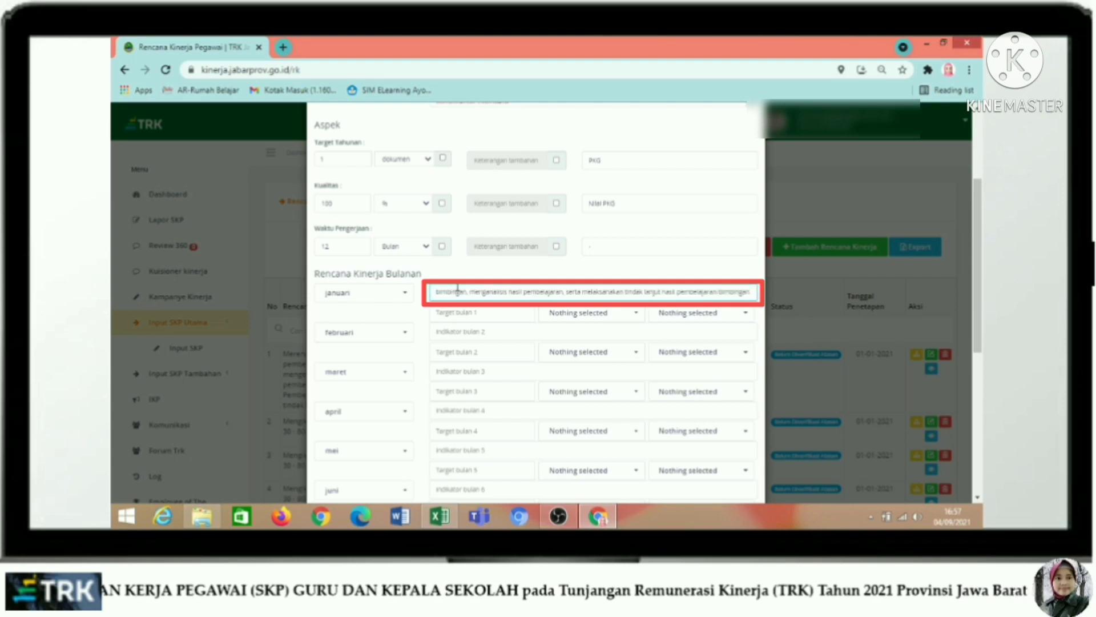
{"action": "left_click", "coordinate": [462, 331]}
{"action": "type", "text": "Merencanakan dan melaksanakan pembelajaran/bimbingan yang bermutu, mengevaluasi dan menilai hasil pembelajaran/bimbingan, menganalisis hasil pembelajaran, serta melaksanakan tindak lanjut hasil pembelajaran/bimbingan"}
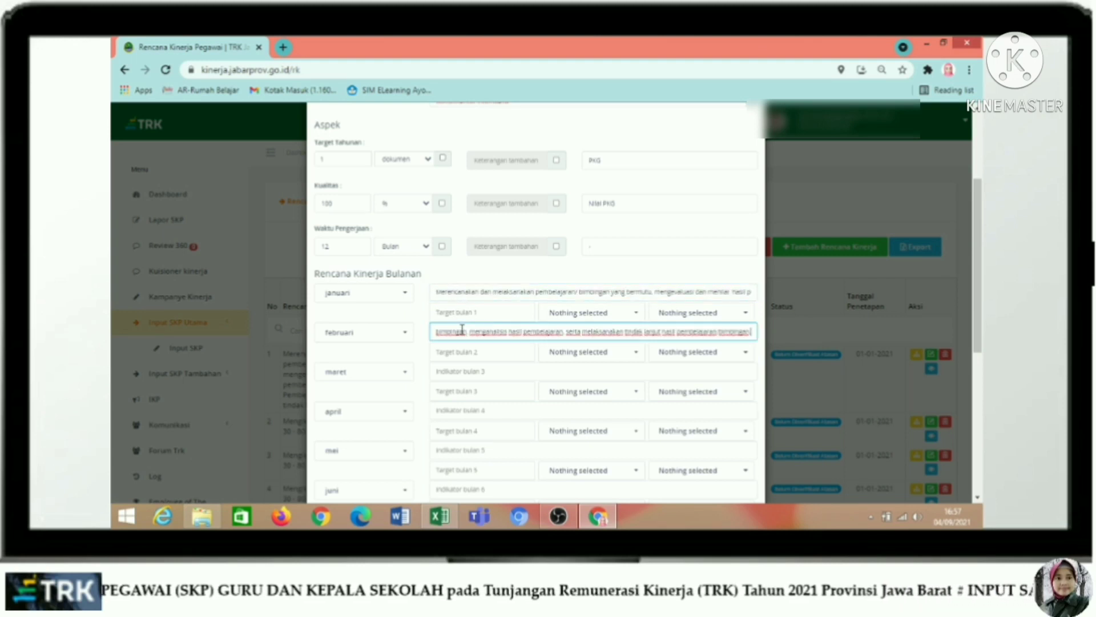
{"action": "left_click", "coordinate": [463, 371]}
{"action": "key", "text": "ctrl+v"}
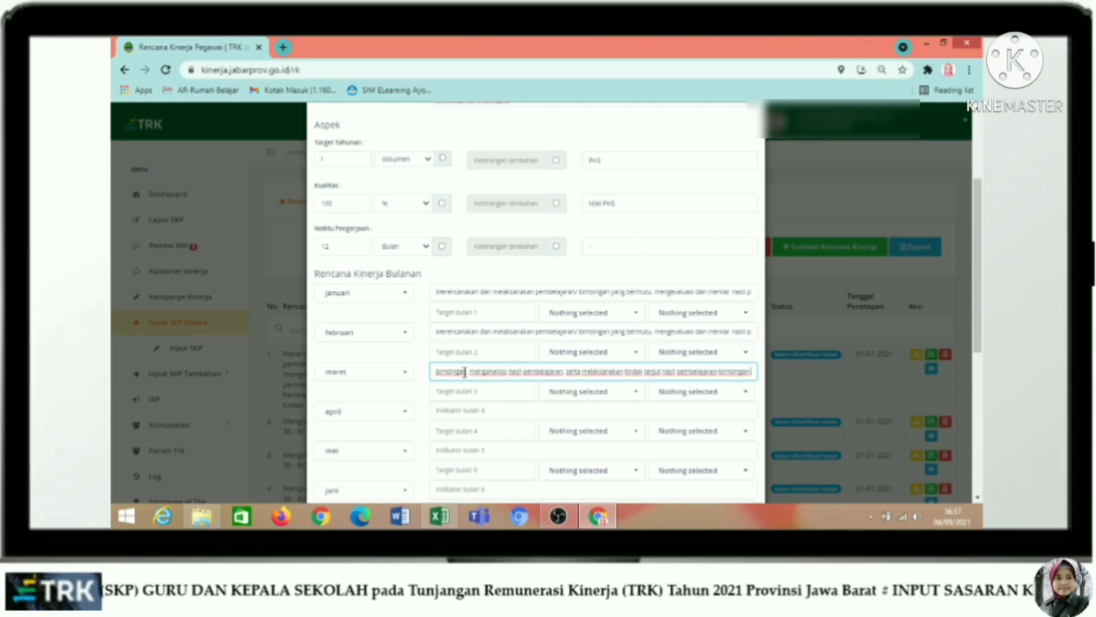
- Paste the same plan text as the monthly indicator for April, Mei and Juni
{"action": "scroll", "coordinate": [464, 372], "scroll_direction": "down", "scroll_amount": 3}
{"action": "left_click", "coordinate": [457, 284]}
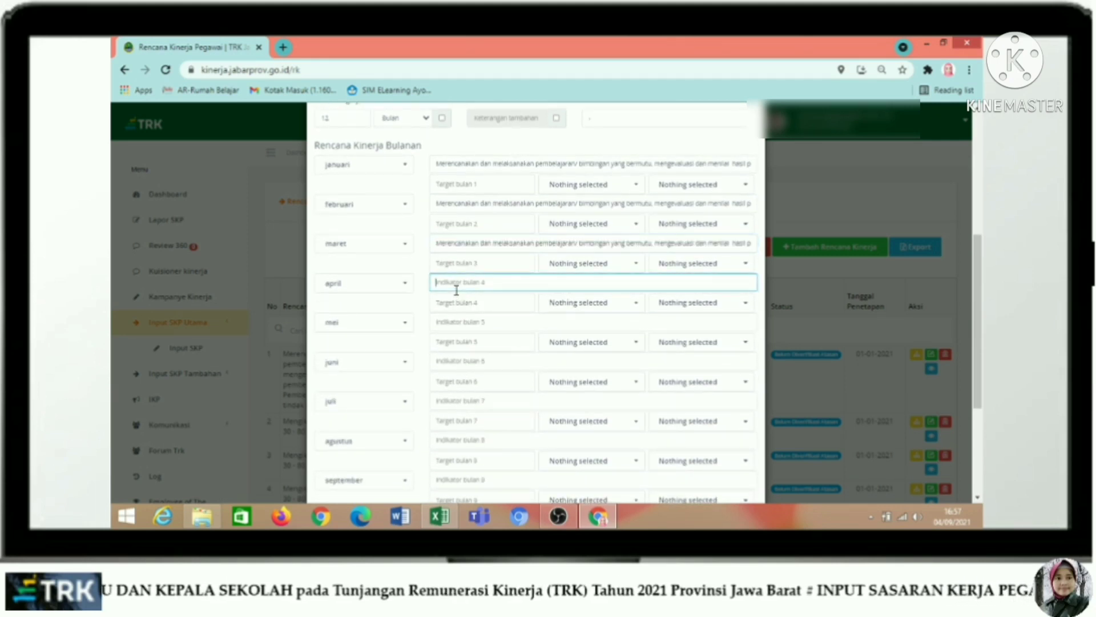
{"action": "key", "text": "ctrl+v"}
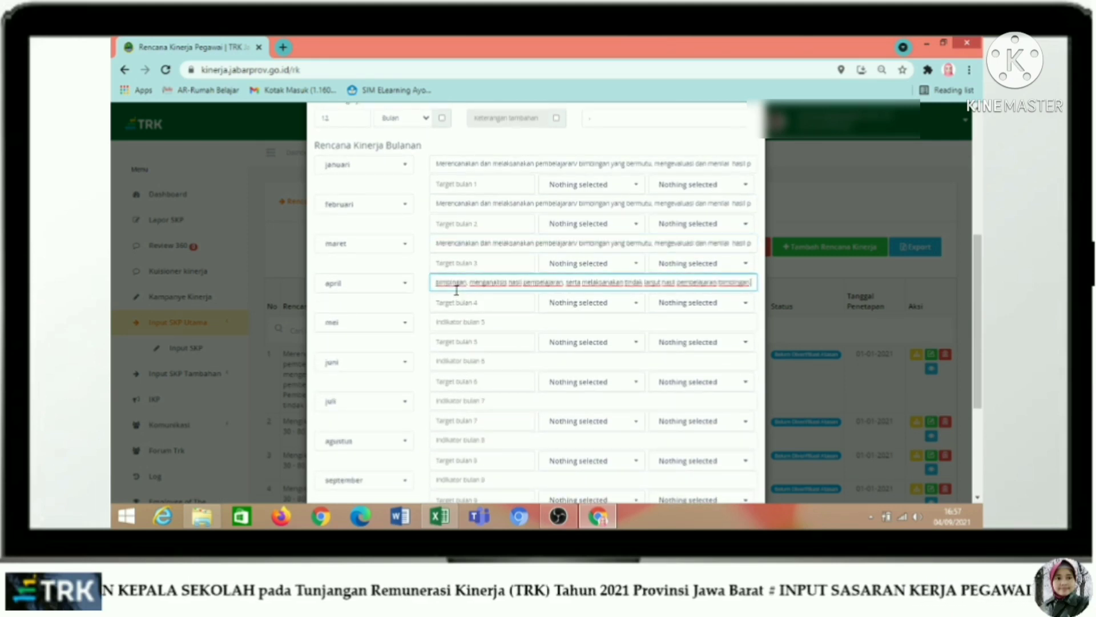
{"action": "left_click", "coordinate": [457, 323]}
{"action": "type", "text": "Merencanakan dan melaksanakan pembelajaran/bimbingan yang bermutu, mengevaluasi dan menilai hasil pembelajaran/bimbingan, menganalisis hasil pembelajaran, serta melaksanakan tindak lanjut hasil pembelajaran/bimbingan"}
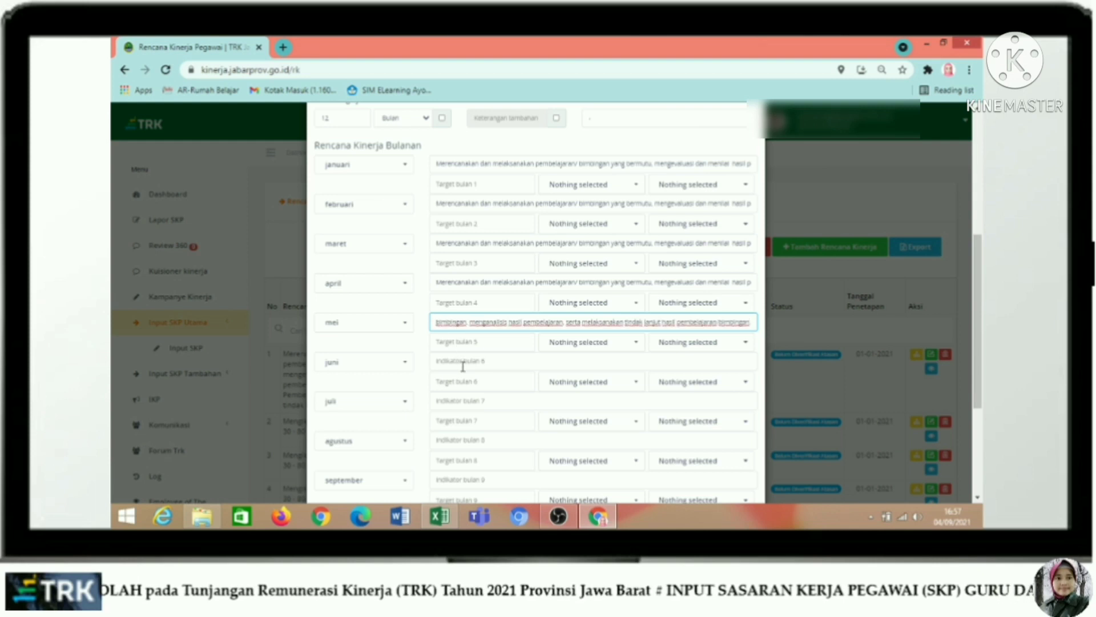
{"action": "left_click", "coordinate": [464, 360]}
{"action": "type", "text": "Merencanakan dan melaksanakan pembelajaran/bimbingan yang bermutu, mengevaluasi dan menilai hasil pembelajaran/bimbingan, menganalisis hasil pembelajaran, serta melaksanakan tindak lanjut hasil pembelajaran/bimbingan"}
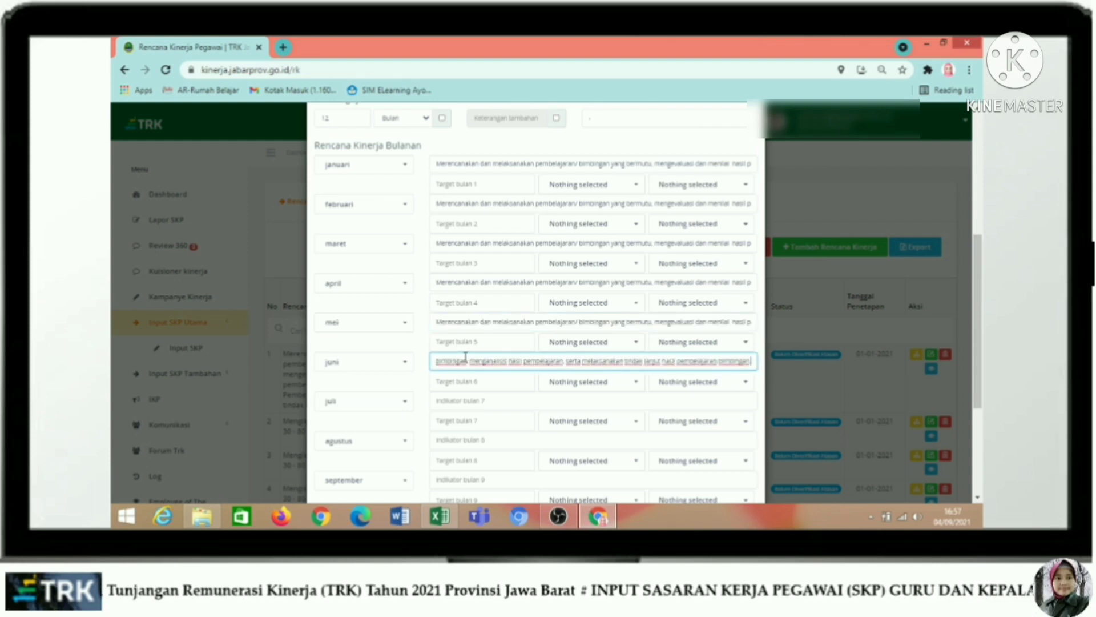
{"action": "scroll", "coordinate": [468, 354], "scroll_direction": "down", "scroll_amount": 2}
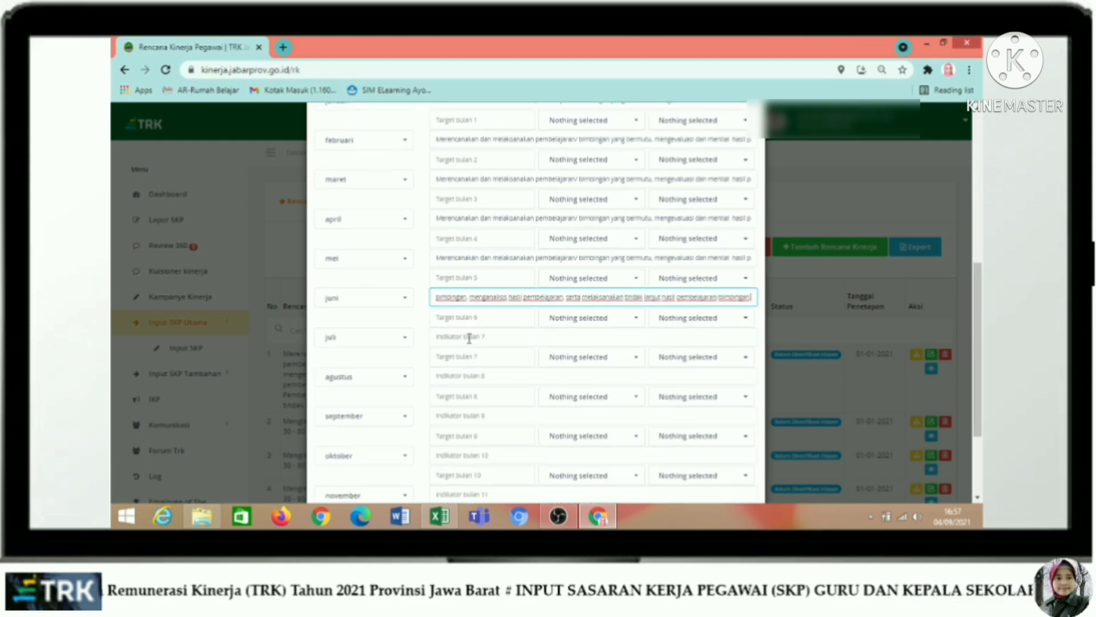
- Paste the copied plan text as the Juli indicator and shorten the Juni indicator to begin with "Mengevaluasi dan menilai hasil pembelajaran/bimbingan"
{"action": "left_click", "coordinate": [470, 338]}
{"action": "type", "text": "Merencanakan dan melaksanakan pembelajaran/ bimbingan yang bermutu, mengevaluasi dan menilai hasil pembelajaran/ bimbingan, menganalisis hasil pembelajaran, serta melaksanakan tindak lanjut hasil pembelajaran/ bimbingan"}
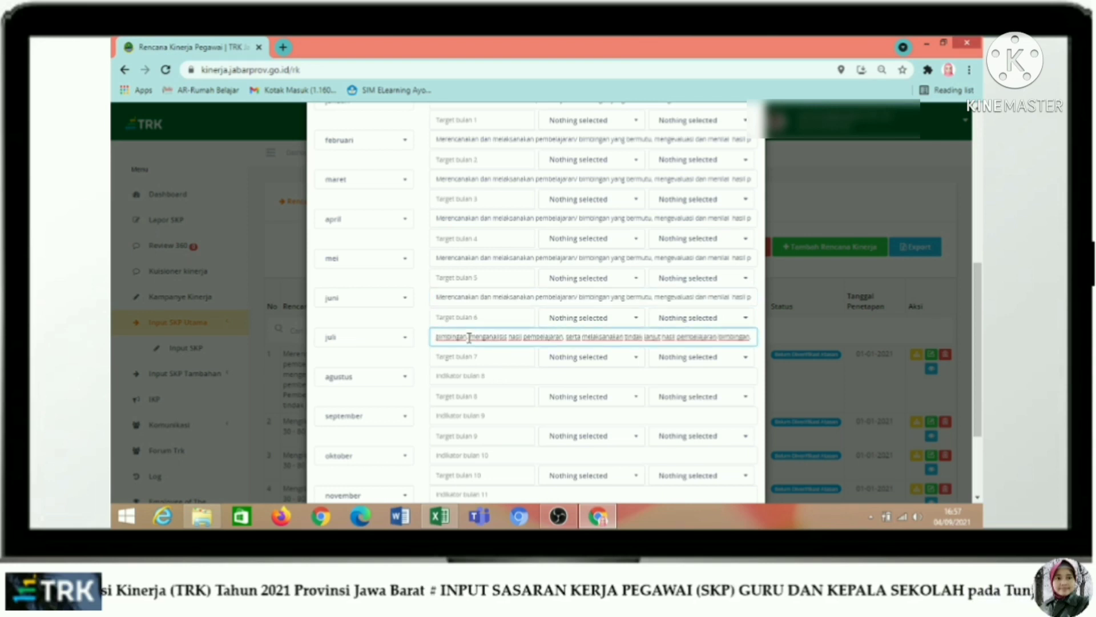
{"action": "left_click", "coordinate": [438, 298]}
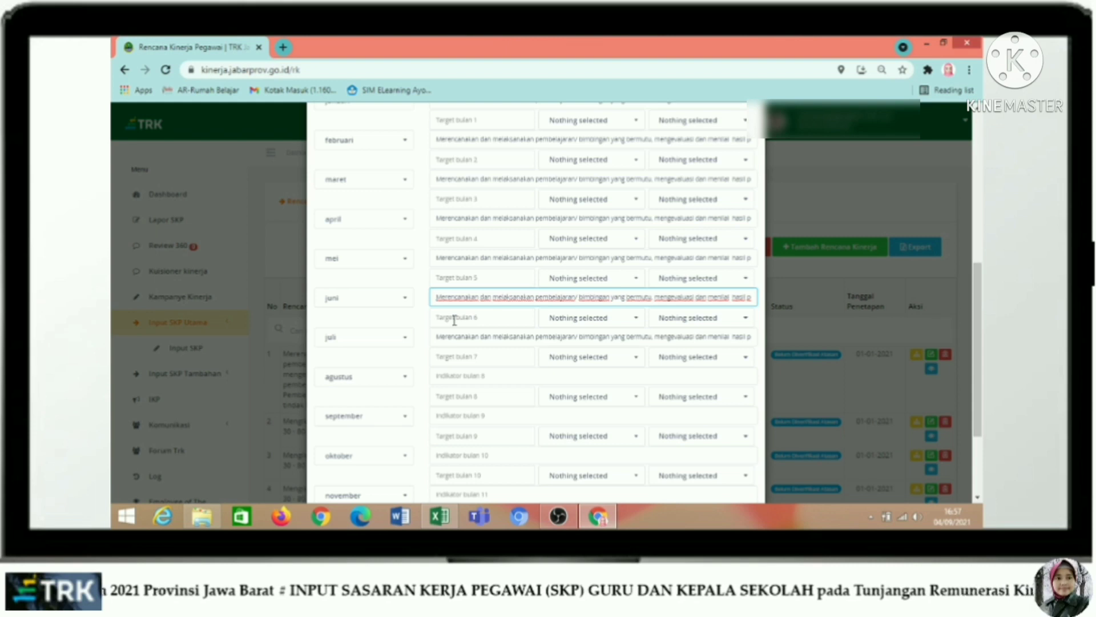
{"action": "key", "text": "ctrl+shift+Right"}
{"action": "key", "text": "ctrl+shift+Right"}
{"action": "key", "text": "ctrl+shift+Right"}
{"action": "key", "text": "ctrl+shift+Right"}
{"action": "key", "text": "ctrl+shift+Right"}
{"action": "key", "text": "ctrl+shift+Right"}
{"action": "key", "text": "ctrl+shift+Right"}
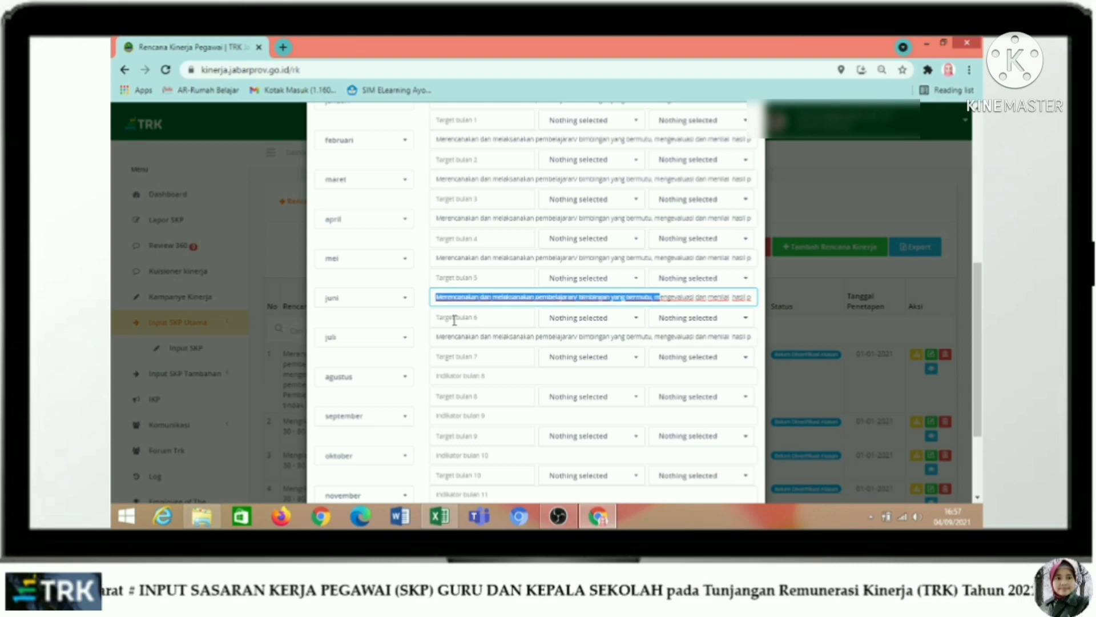
{"action": "type", "text": "M"}
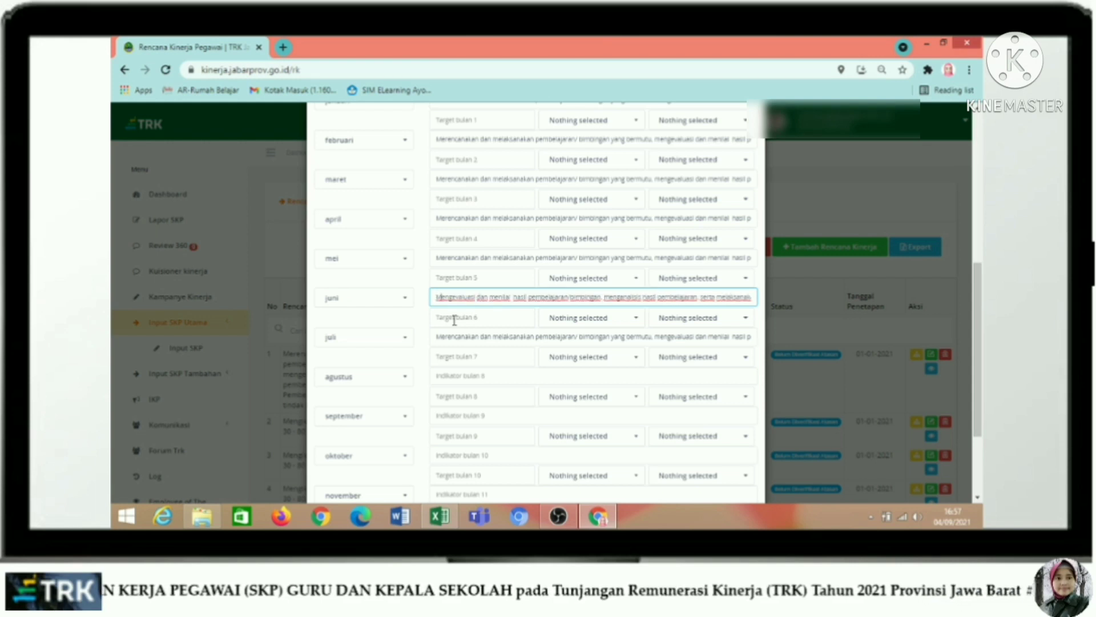
- Paste the full plan text "Merencanakan dan melaksanakan pembelajaran/ bimbingan yang bermutu…" as the monthly indicator for Agustus, September and Oktober
{"action": "left_click", "coordinate": [457, 375]}
{"action": "key", "text": "ctrl+v"}
{"action": "left_click", "coordinate": [461, 418]}
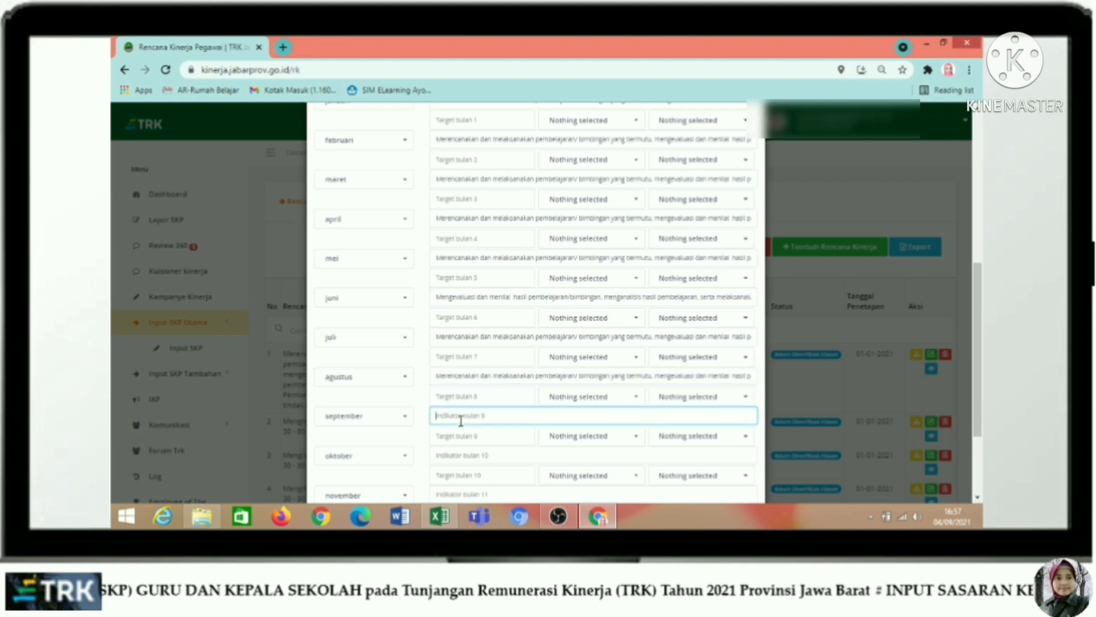
{"action": "key", "text": "ctrl+v"}
{"action": "scroll", "coordinate": [493, 412], "scroll_direction": "down", "scroll_amount": 1}
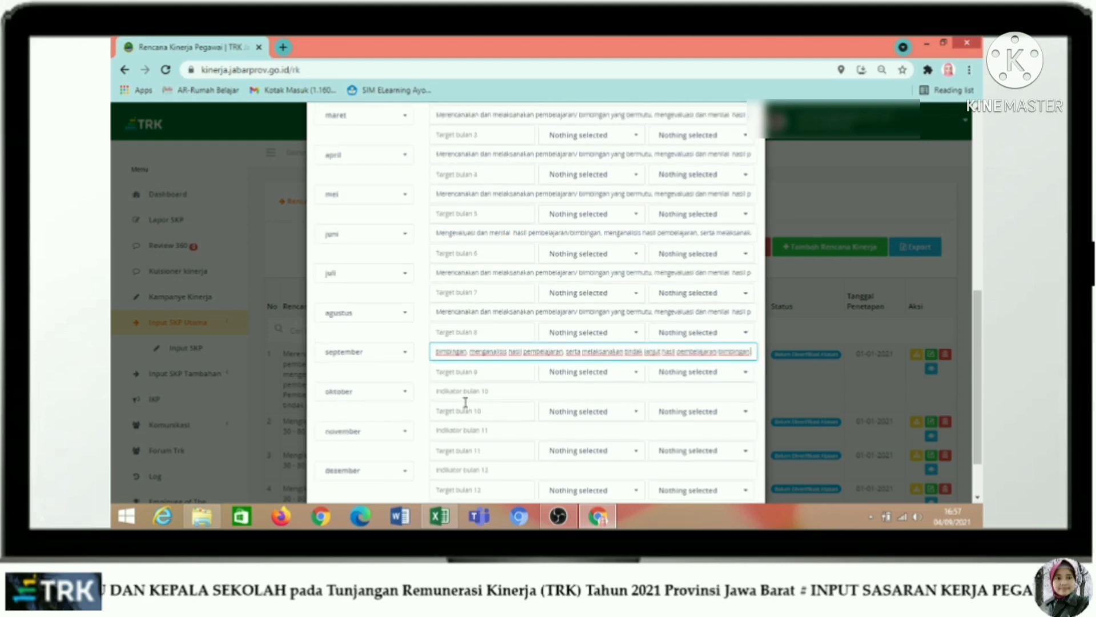
{"action": "left_click", "coordinate": [460, 392]}
{"action": "type", "text": "Mengevaluasi dan menilai  hasil pembelajaran/bimbingan, menganalisis hasil pembelajaran, serta melaksanakan tindak lanjut hasil pembelajaran/bimbingan"}
{"action": "scroll", "coordinate": [478, 389], "scroll_direction": "down", "scroll_amount": 1}
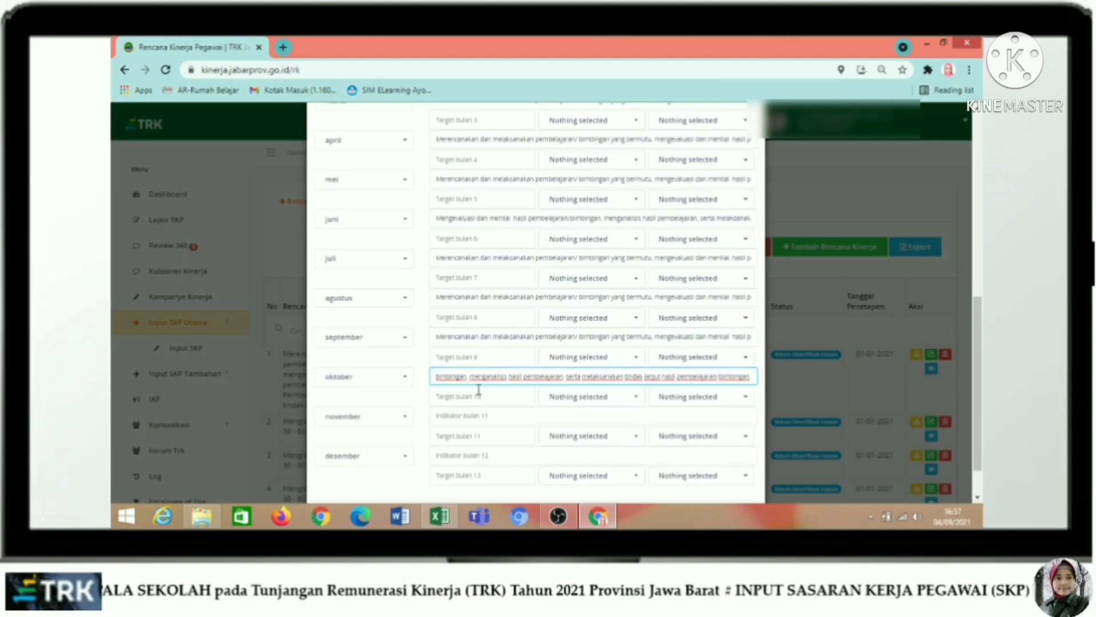
- Enter "Pelaksanaan PKG" as the November indicator and "Hasil PKG" as the Desember indicator
{"action": "left_click", "coordinate": [457, 366]}
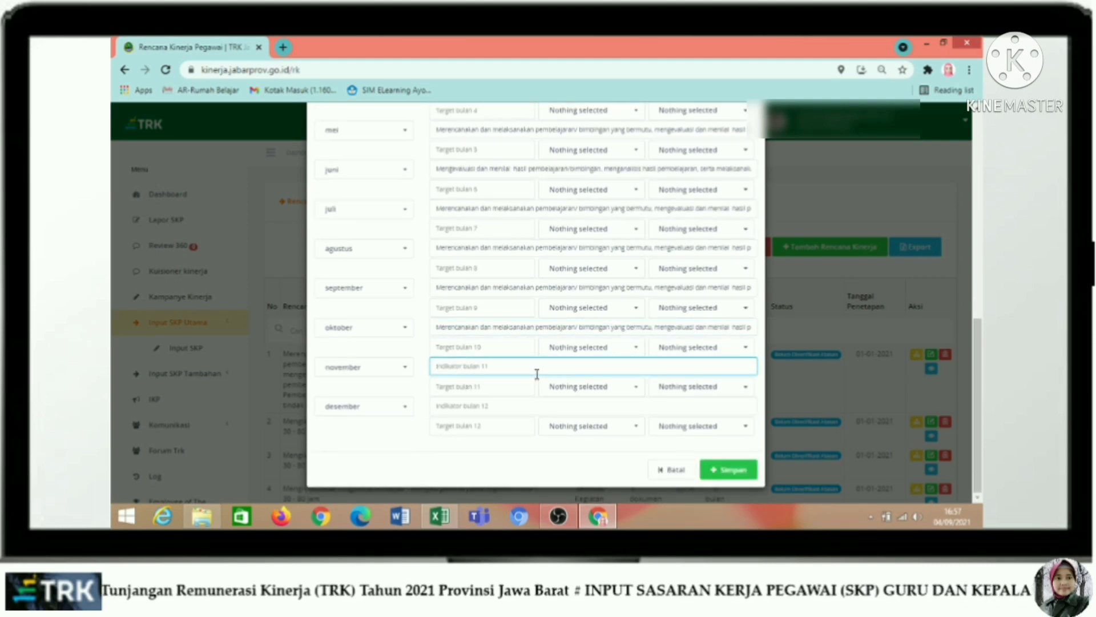
{"action": "type", "text": "Pelaksanaan PKG"}
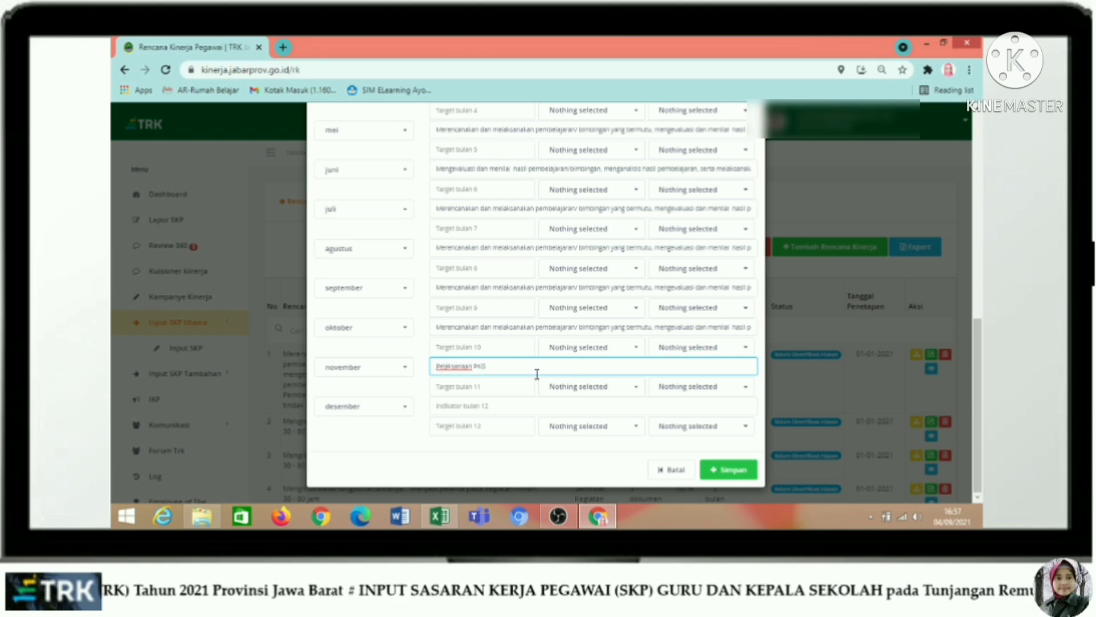
{"action": "left_click", "coordinate": [462, 406]}
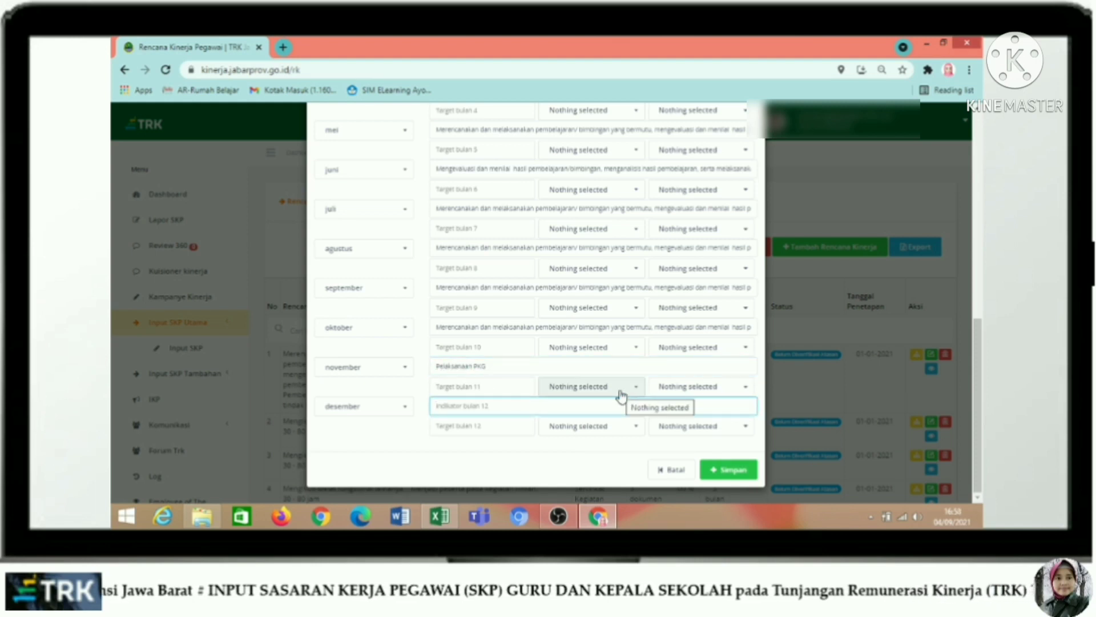
{"action": "type", "text": "Hasil PKG"}
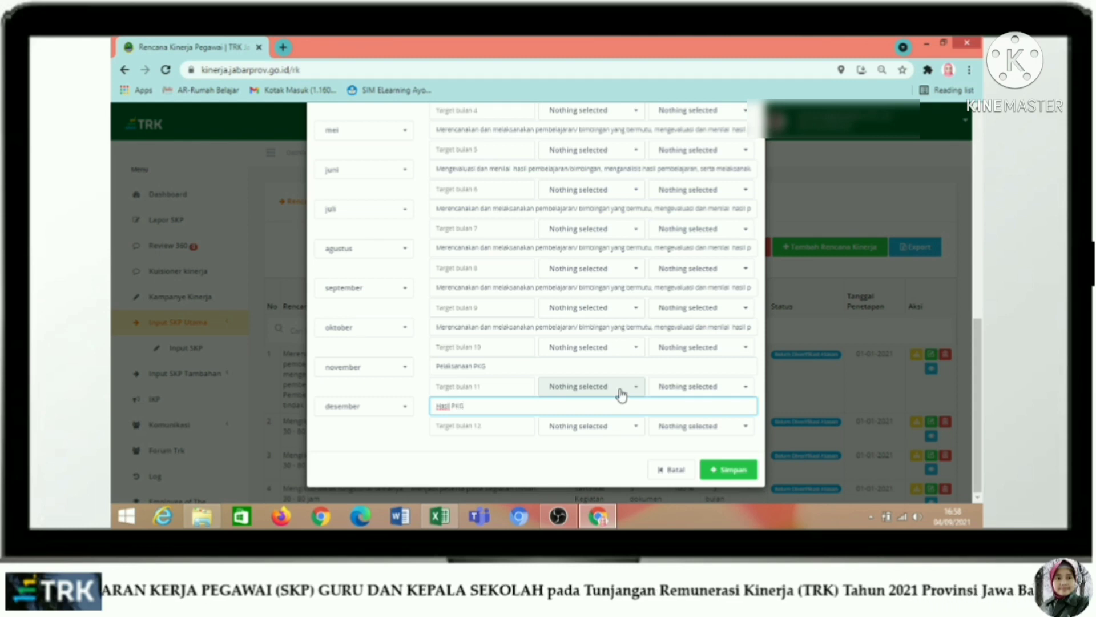
- Set the Januari target to 5 with the unit kegiatan and a quality of 100%
{"action": "scroll", "coordinate": [621, 395], "scroll_direction": "up", "scroll_amount": 4}
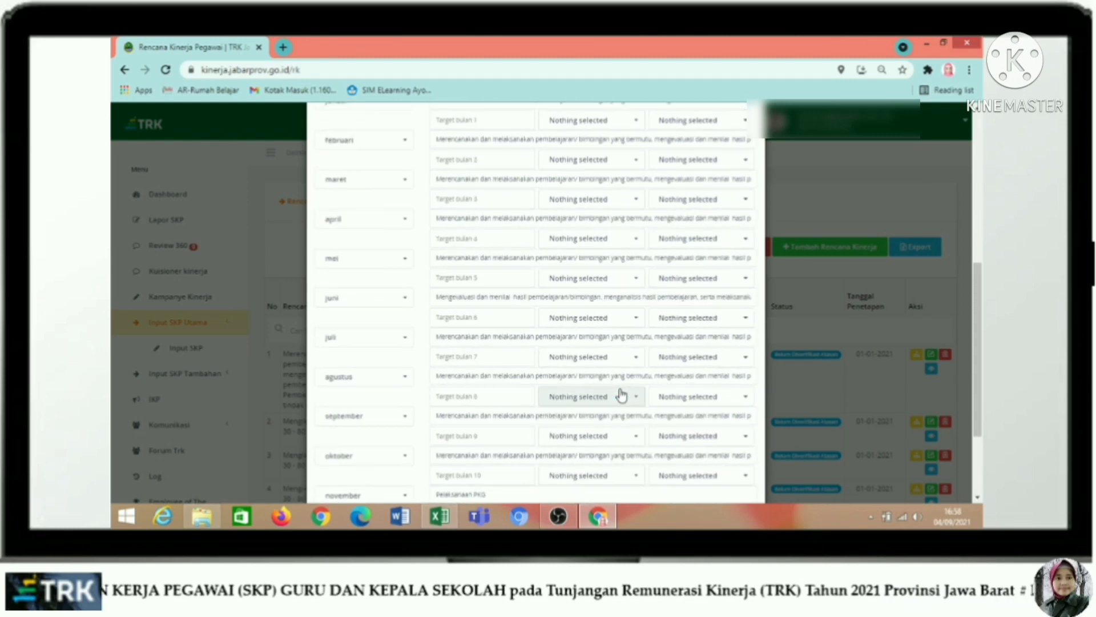
{"action": "scroll", "coordinate": [622, 395], "scroll_direction": "up", "scroll_amount": 1}
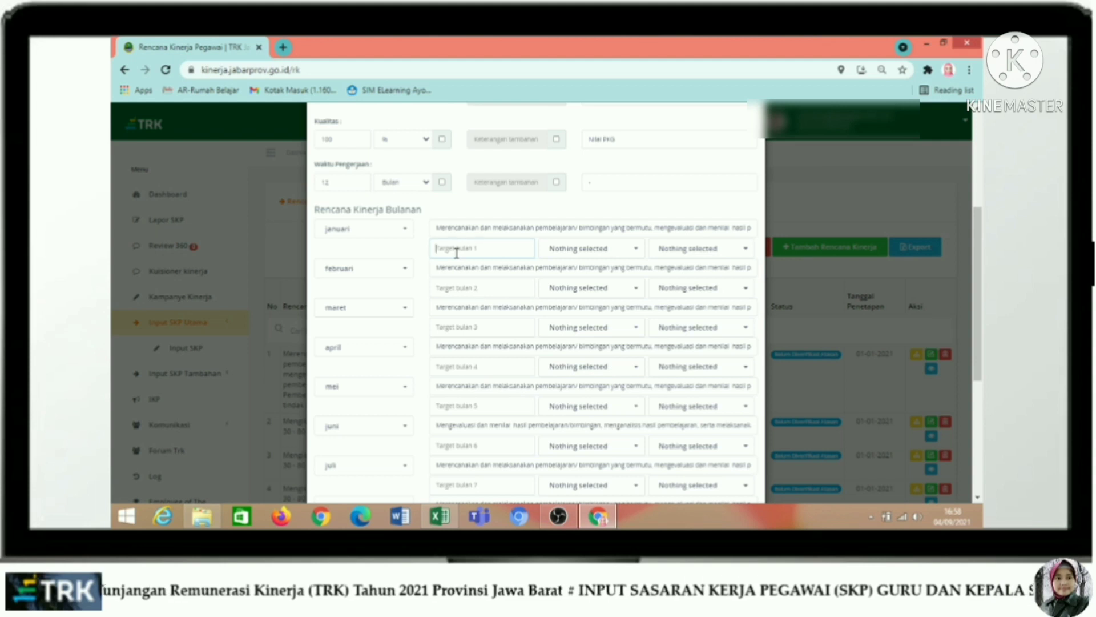
{"action": "type", "text": "1"}
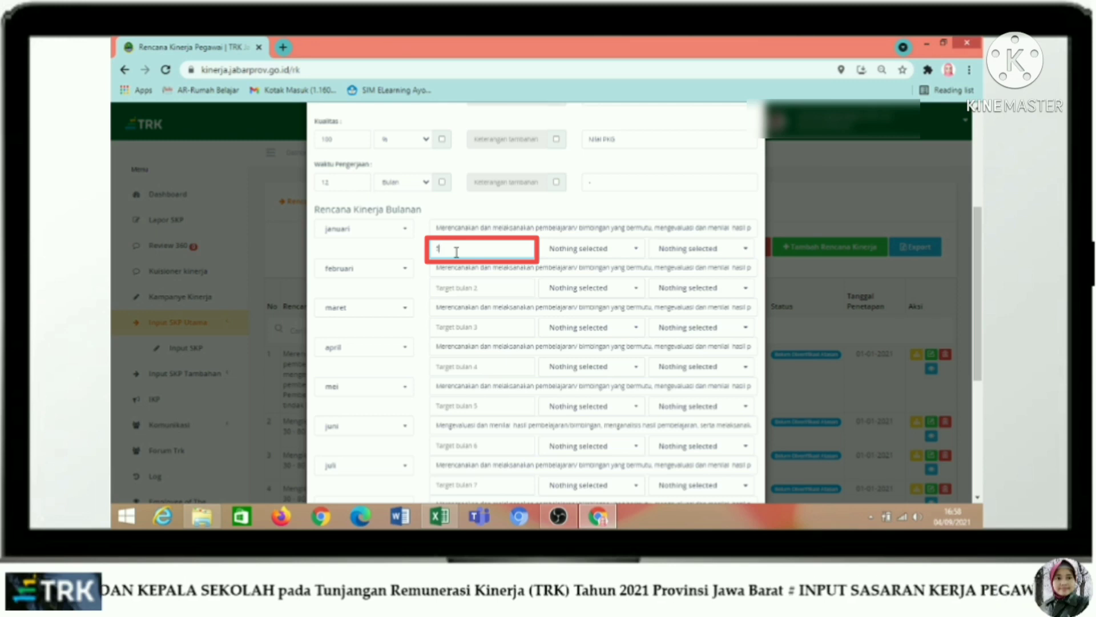
{"action": "left_click", "coordinate": [617, 248]}
{"action": "left_click", "coordinate": [587, 291]}
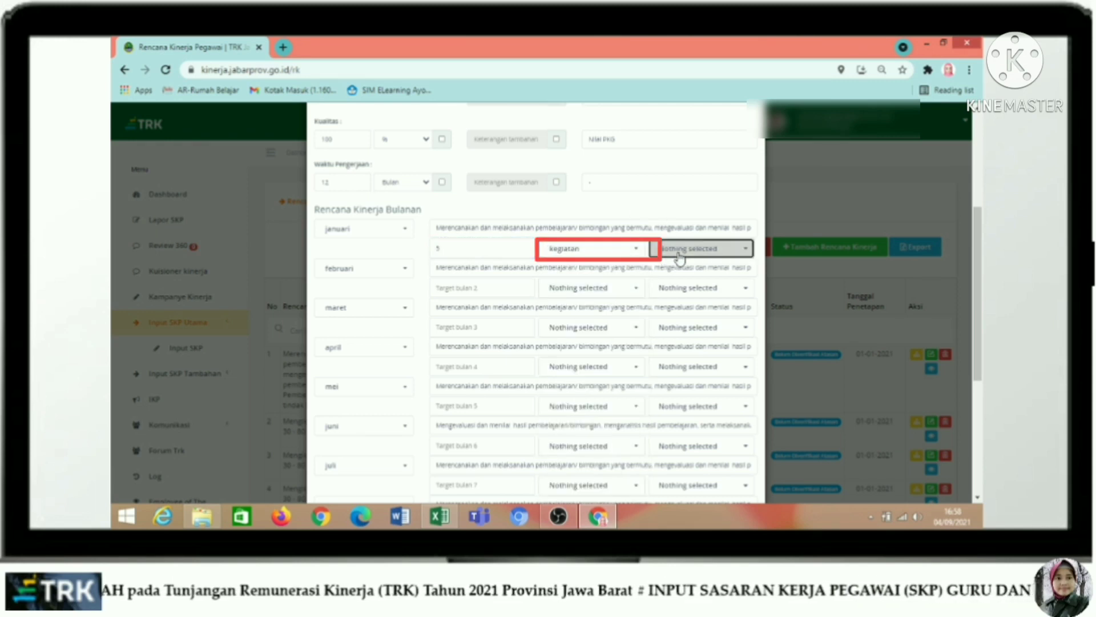
{"action": "left_click", "coordinate": [678, 249]}
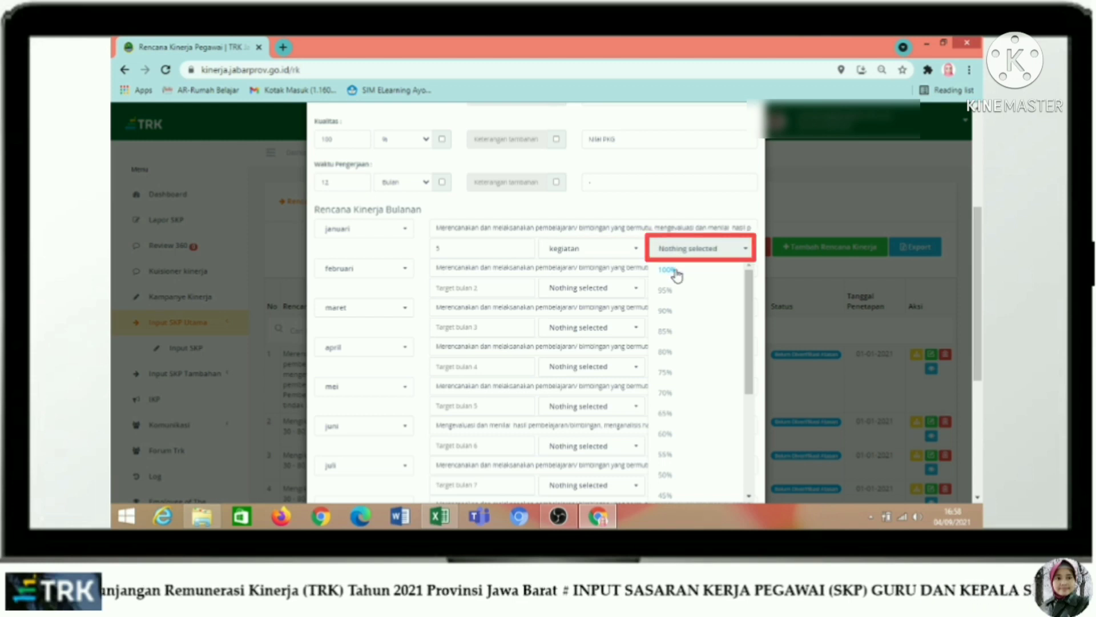
{"action": "left_click", "coordinate": [674, 273]}
- Set the Februari target to 5 with the unit kegiatan and a quality of 100%
{"action": "left_click", "coordinate": [458, 288]}
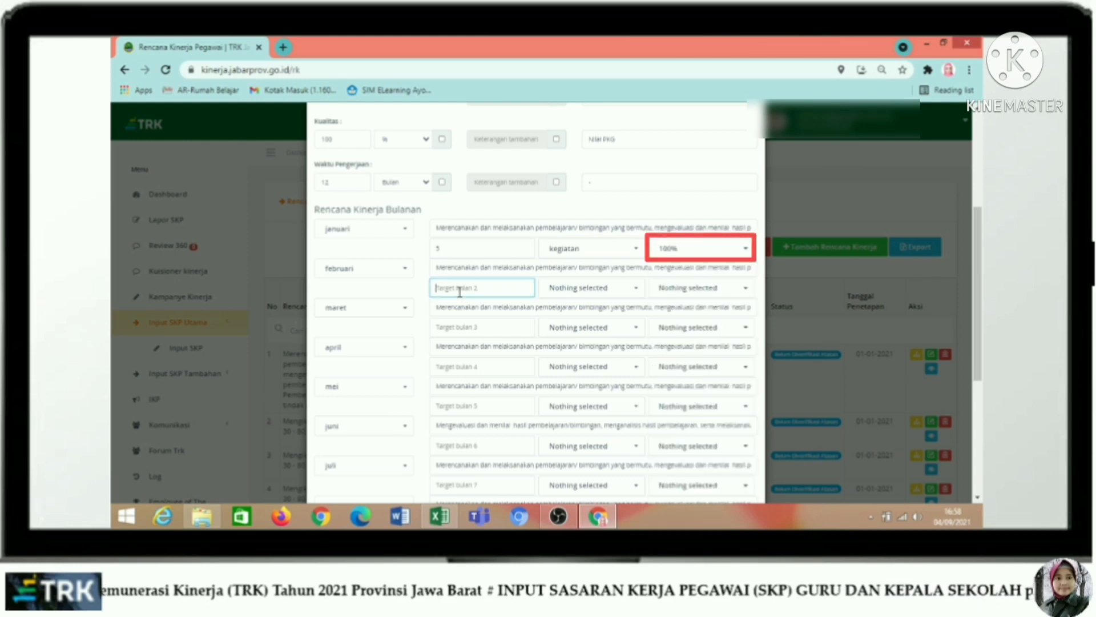
{"action": "type", "text": "1"}
{"action": "left_click", "coordinate": [599, 292]}
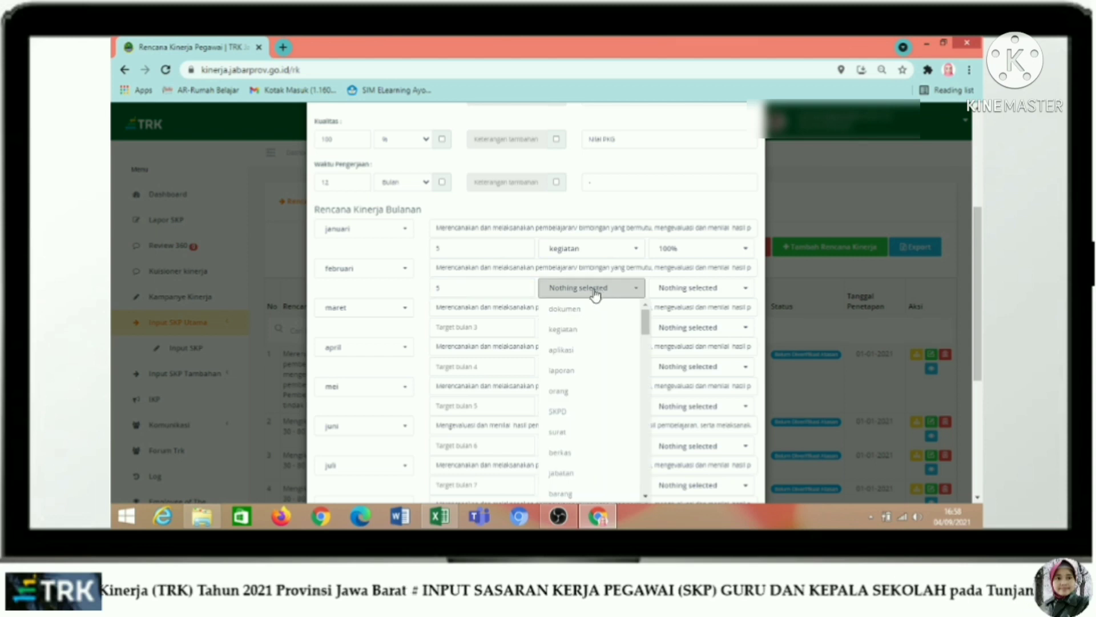
{"action": "left_click", "coordinate": [569, 332]}
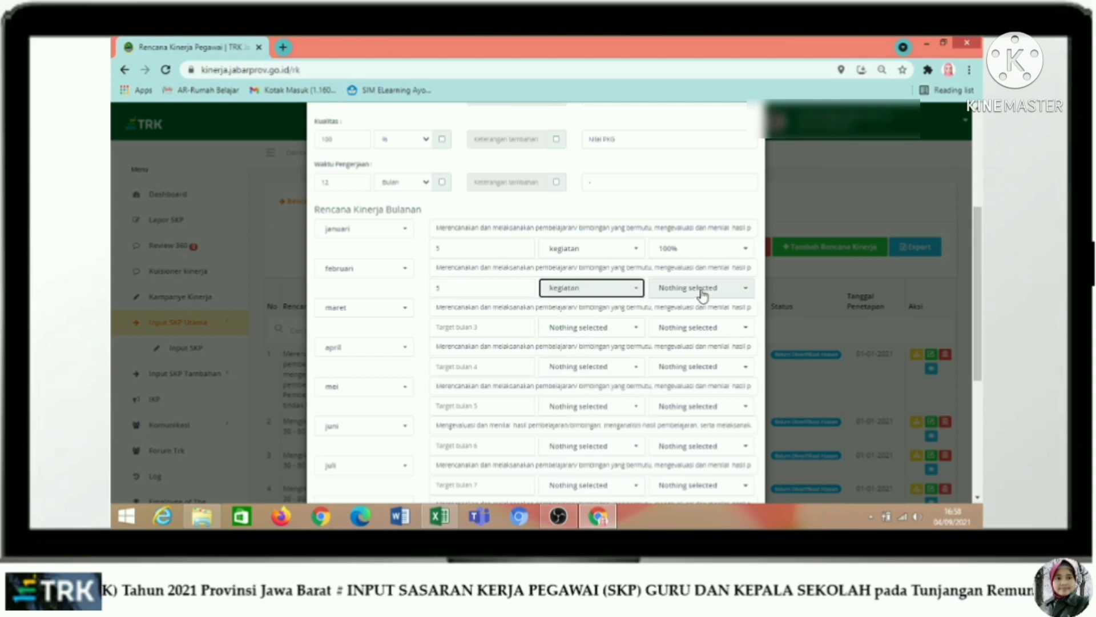
{"action": "left_click", "coordinate": [701, 289]}
{"action": "left_click", "coordinate": [694, 310]}
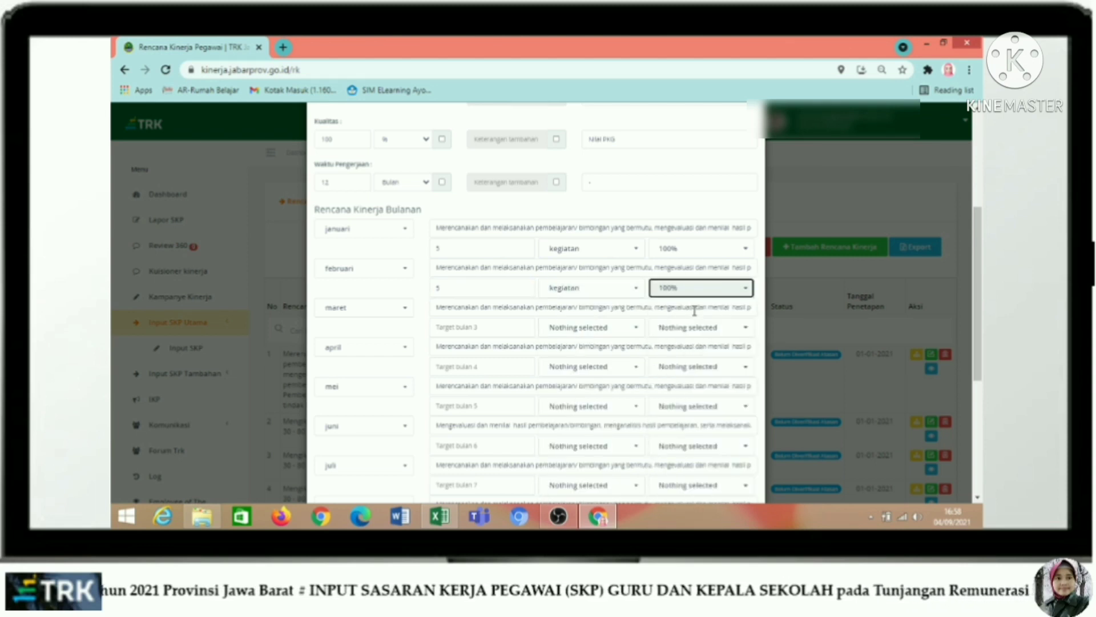
- Set the Maret target to 5 with the unit kegiatan and a quality of 100%
{"action": "left_click", "coordinate": [485, 326]}
{"action": "type", "text": "5"}
{"action": "left_click", "coordinate": [583, 327]}
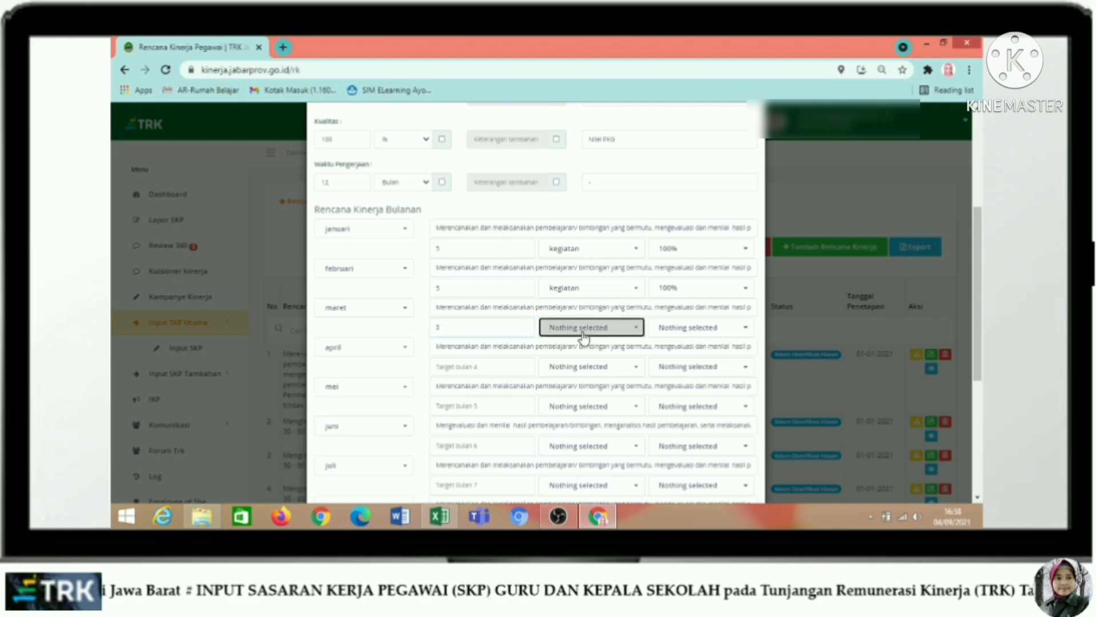
{"action": "left_click", "coordinate": [565, 134]}
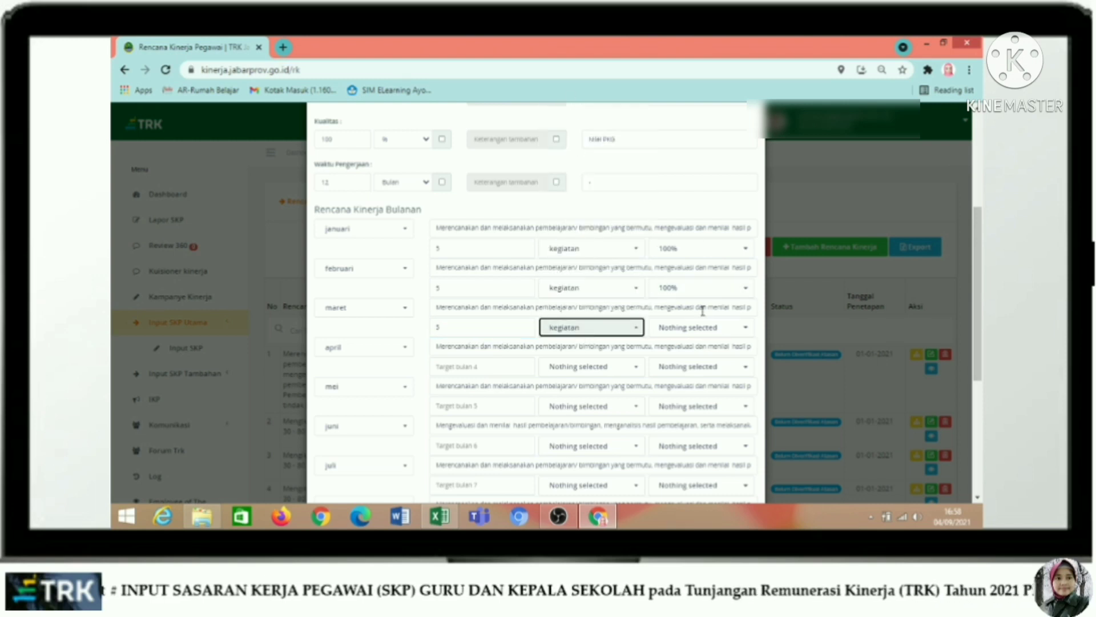
{"action": "left_click", "coordinate": [686, 334]}
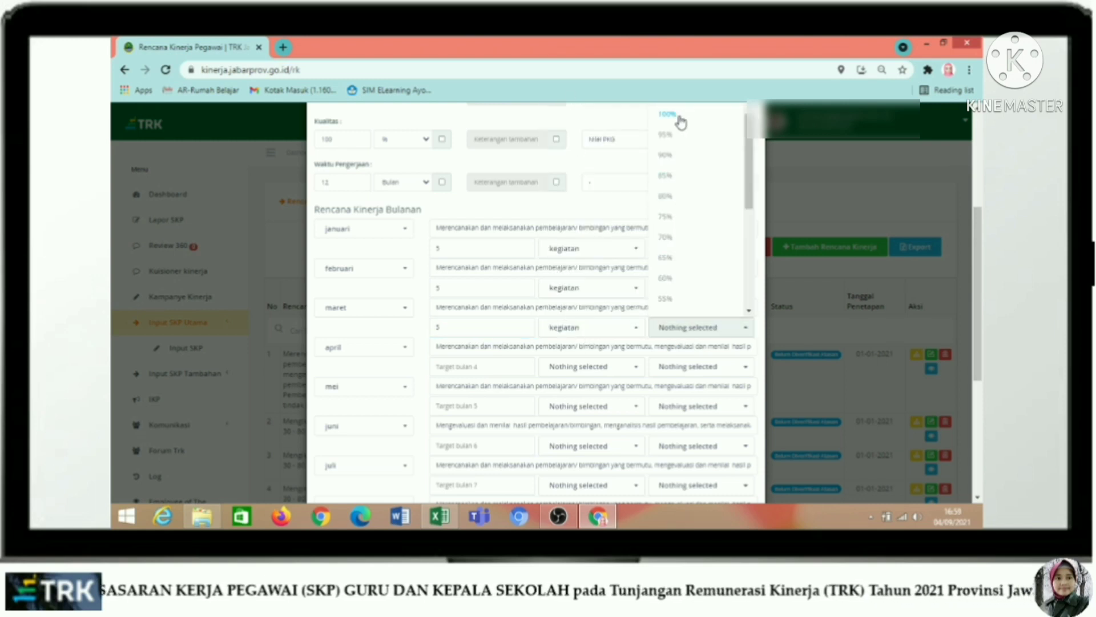
{"action": "left_click", "coordinate": [683, 118]}
- Set the April target to 5 with the unit kegiatan and a quality of 100%
{"action": "scroll", "coordinate": [628, 205], "scroll_direction": "down", "scroll_amount": 2}
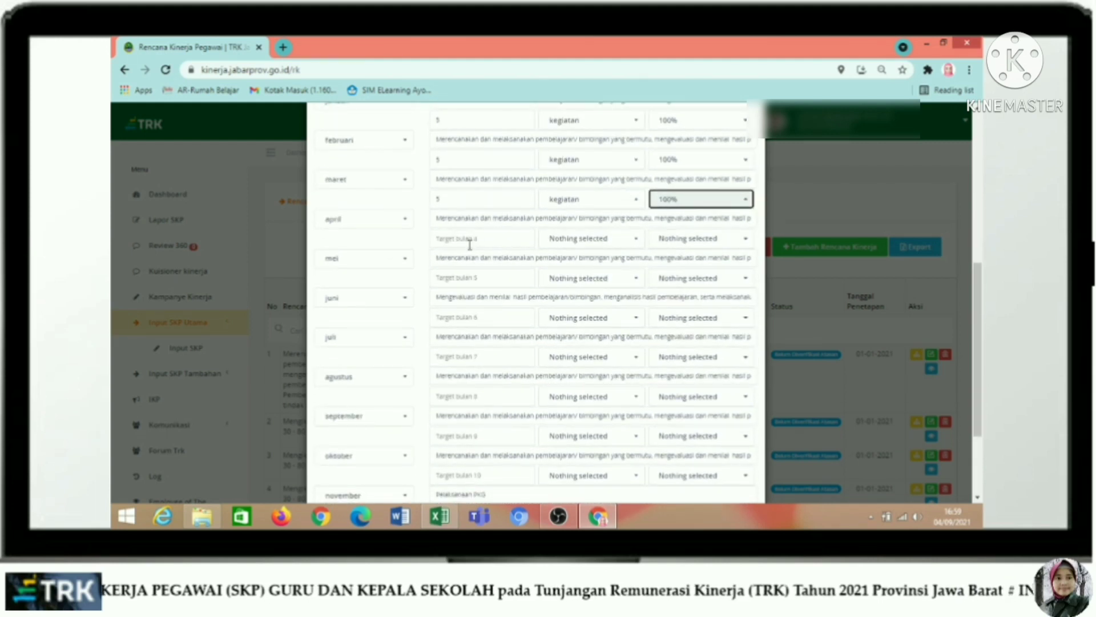
{"action": "left_click", "coordinate": [470, 244]}
{"action": "type", "text": "5"}
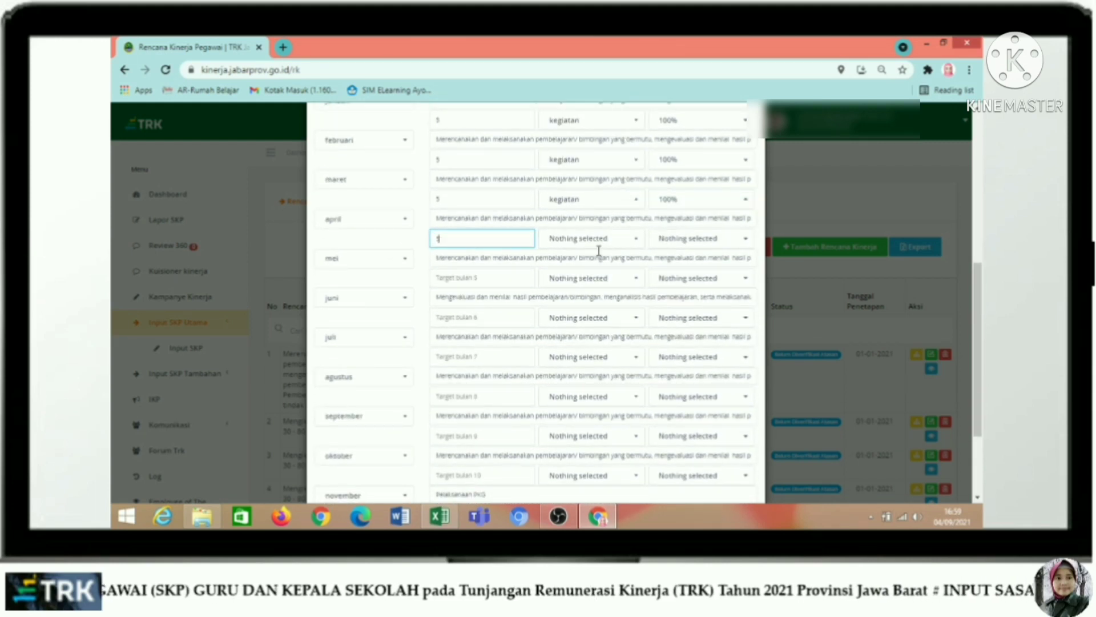
{"action": "left_click", "coordinate": [599, 238]}
{"action": "left_click", "coordinate": [577, 280]}
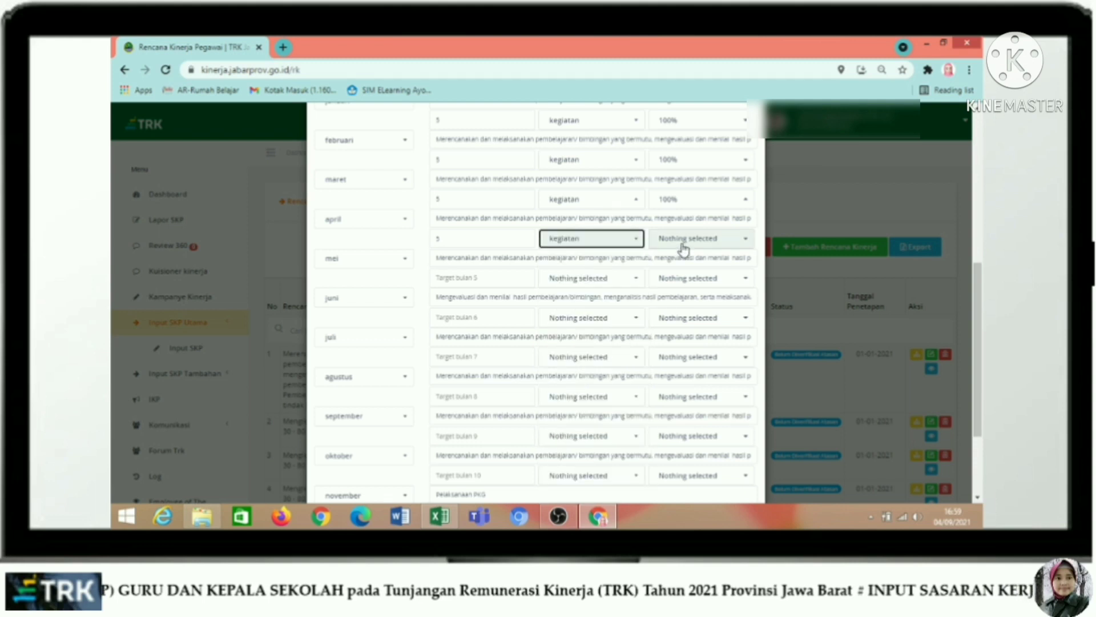
{"action": "left_click", "coordinate": [685, 240]}
{"action": "left_click", "coordinate": [669, 260]}
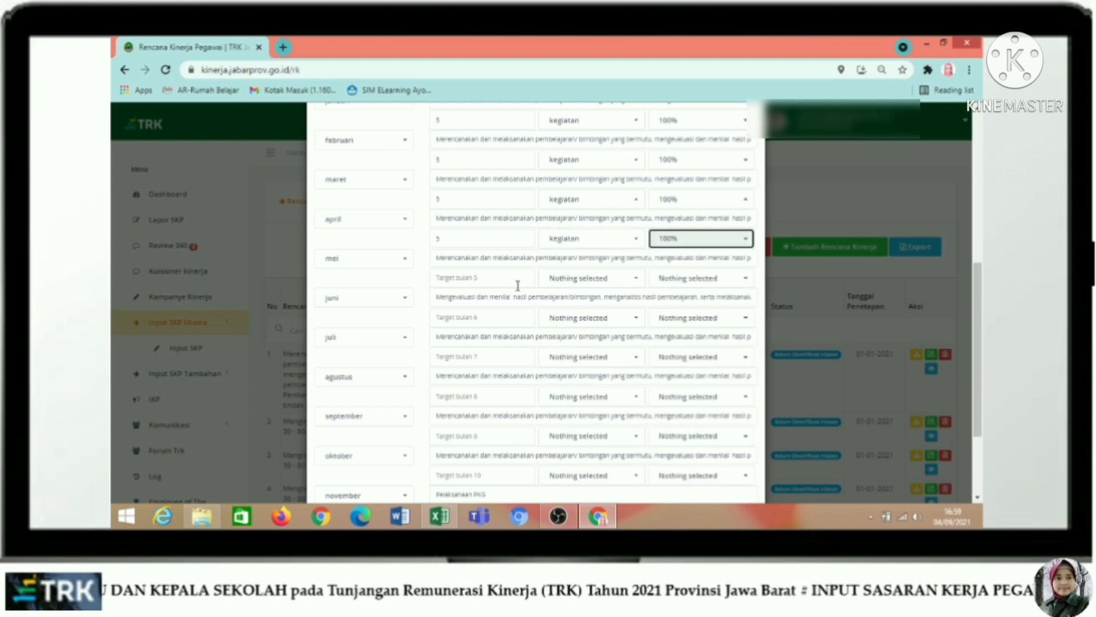
- Set the Mei target to 5 with the unit dokumen and a quality of 100%
{"action": "left_click", "coordinate": [482, 280]}
{"action": "type", "text": "5"}
{"action": "left_click", "coordinate": [588, 278]}
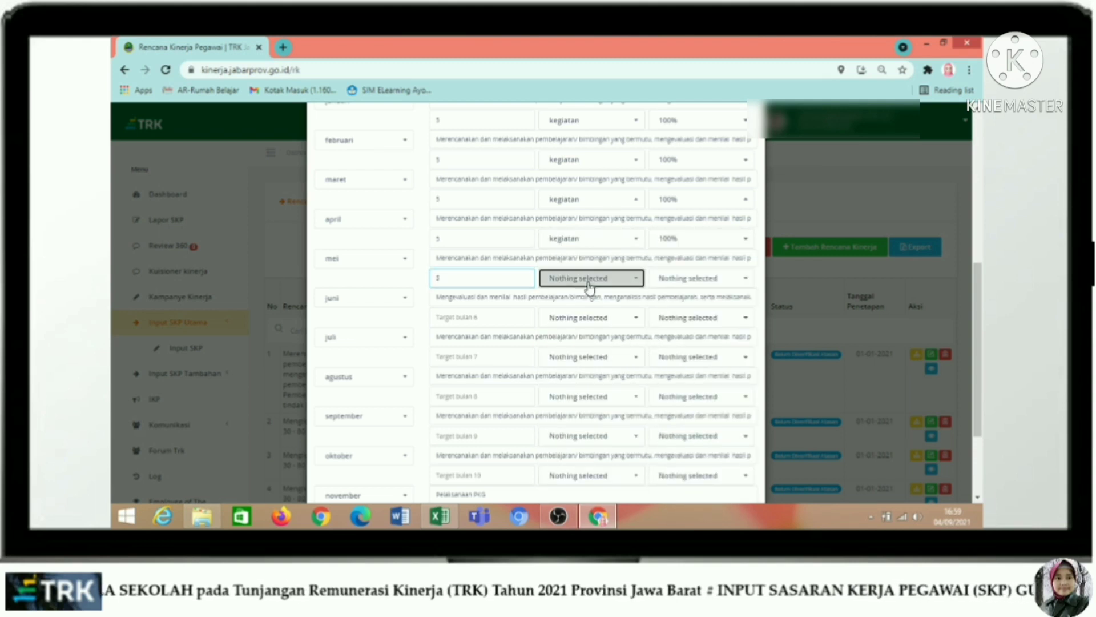
{"action": "left_click", "coordinate": [576, 298]}
{"action": "left_click", "coordinate": [673, 279]}
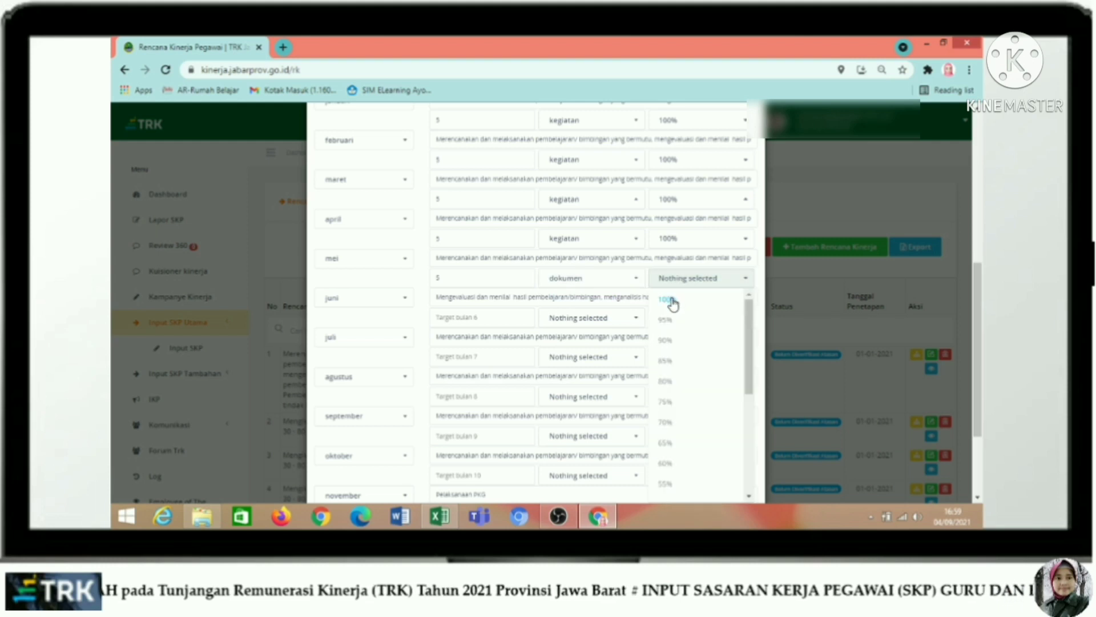
{"action": "left_click", "coordinate": [673, 298]}
- Set the Juni target to 3 with the unit kegiatan and a quality of 100%
{"action": "left_click", "coordinate": [471, 317]}
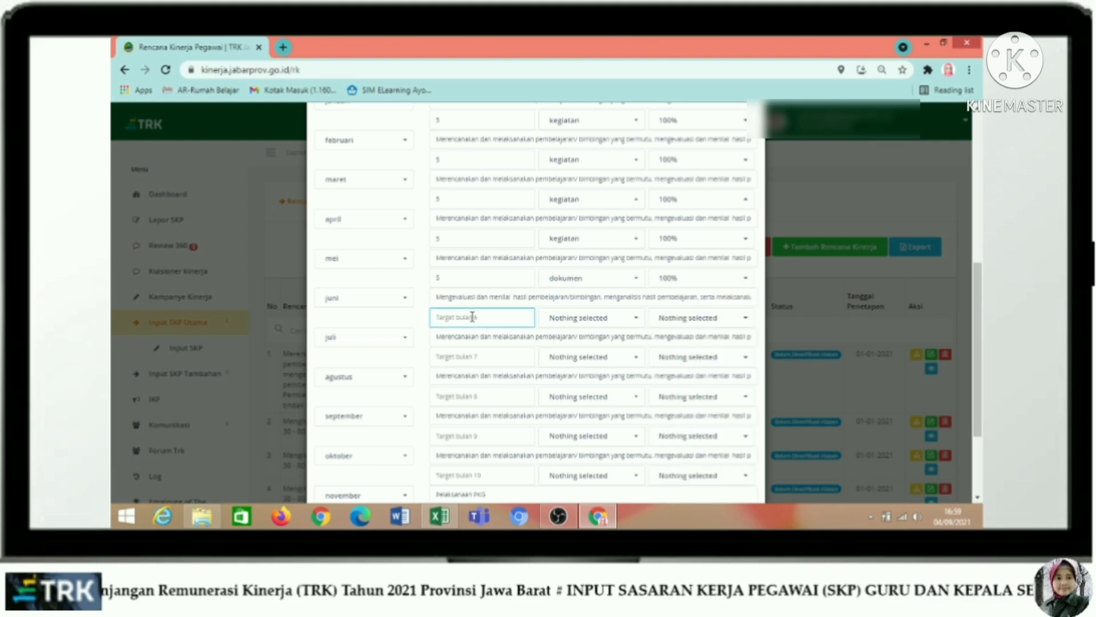
{"action": "type", "text": "3"}
{"action": "left_click", "coordinate": [580, 317]}
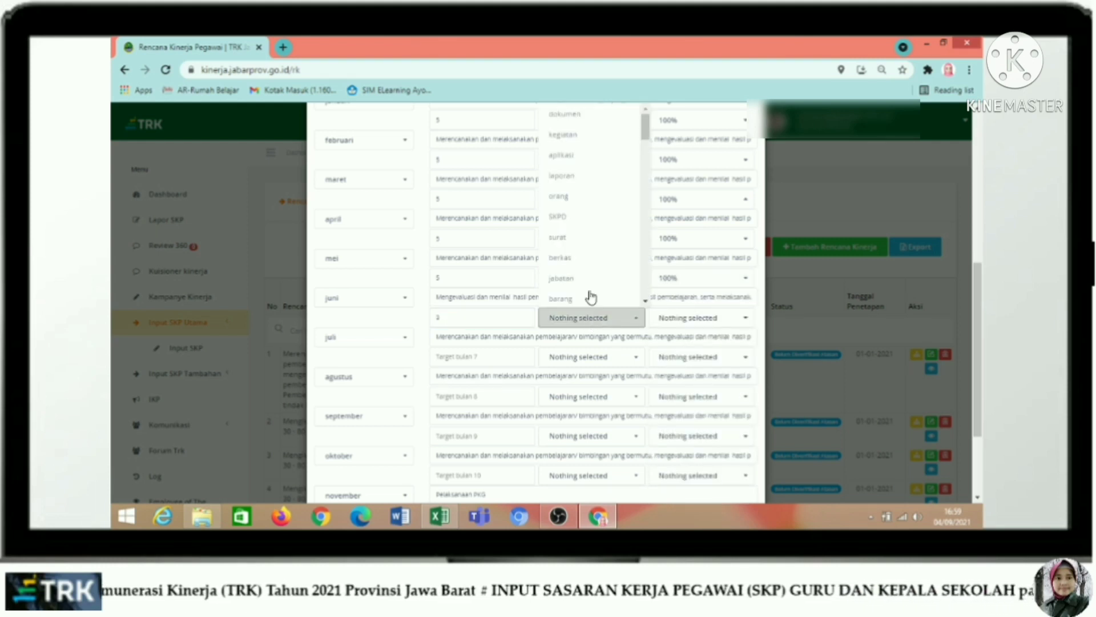
{"action": "left_click", "coordinate": [563, 134]}
{"action": "left_click", "coordinate": [681, 316]}
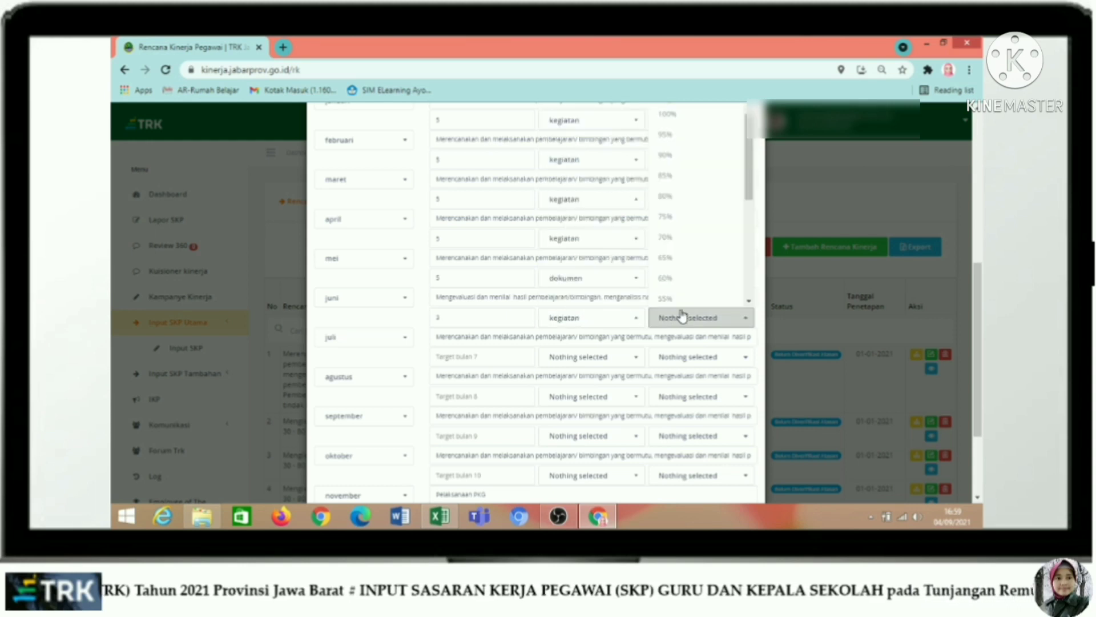
{"action": "left_click", "coordinate": [667, 114]}
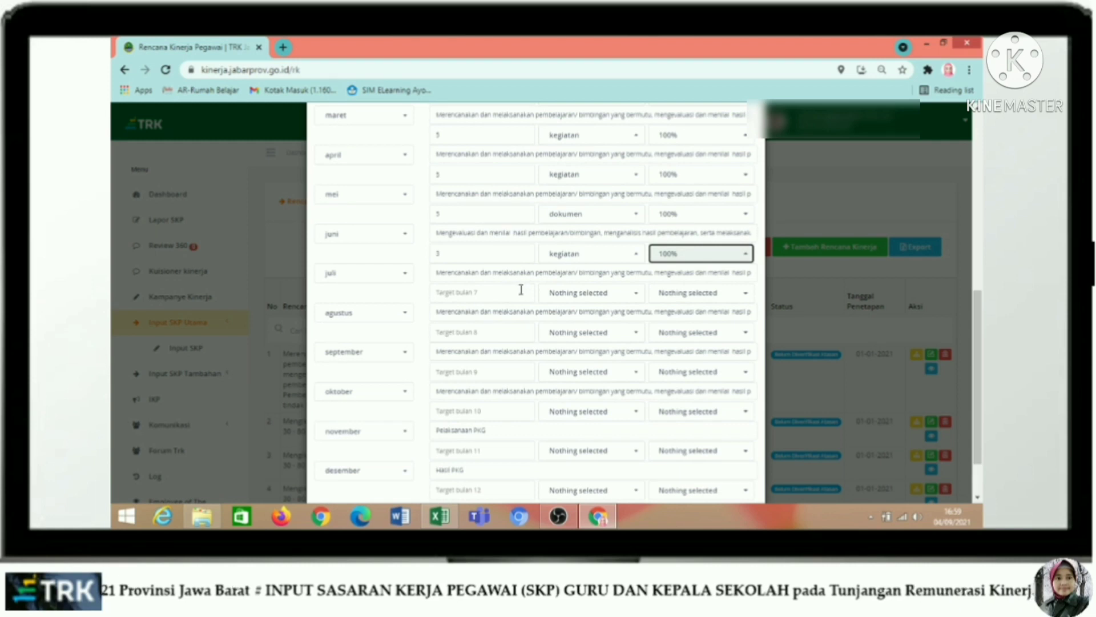
- Set the Juli target to 6 with the unit kegiatan and a quality of 100%
{"action": "left_click", "coordinate": [453, 296]}
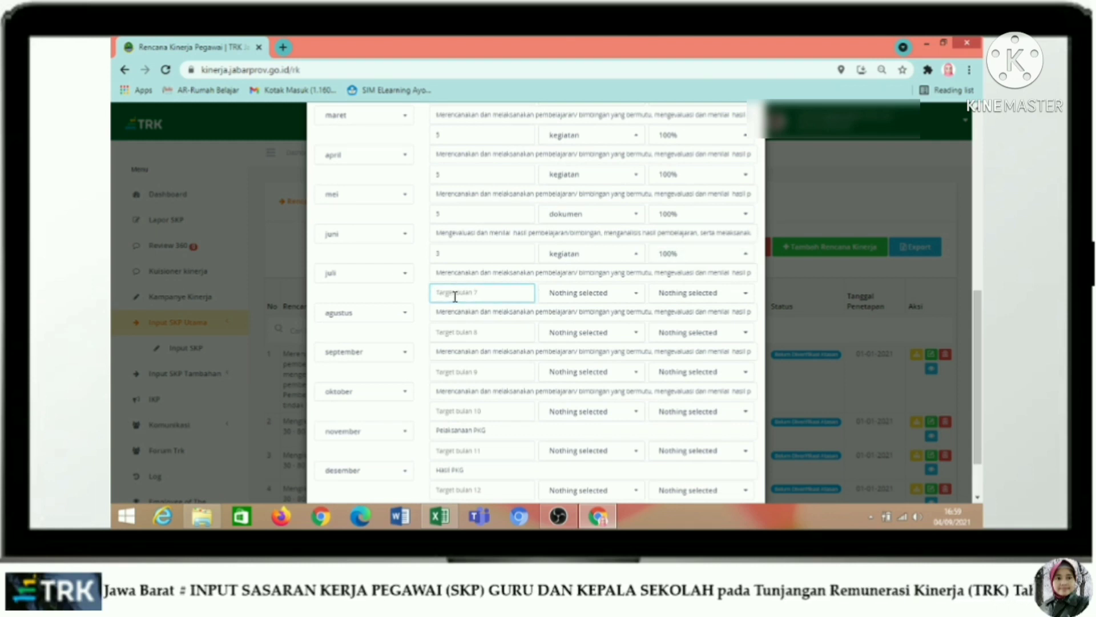
{"action": "type", "text": "6"}
{"action": "left_click", "coordinate": [596, 294]}
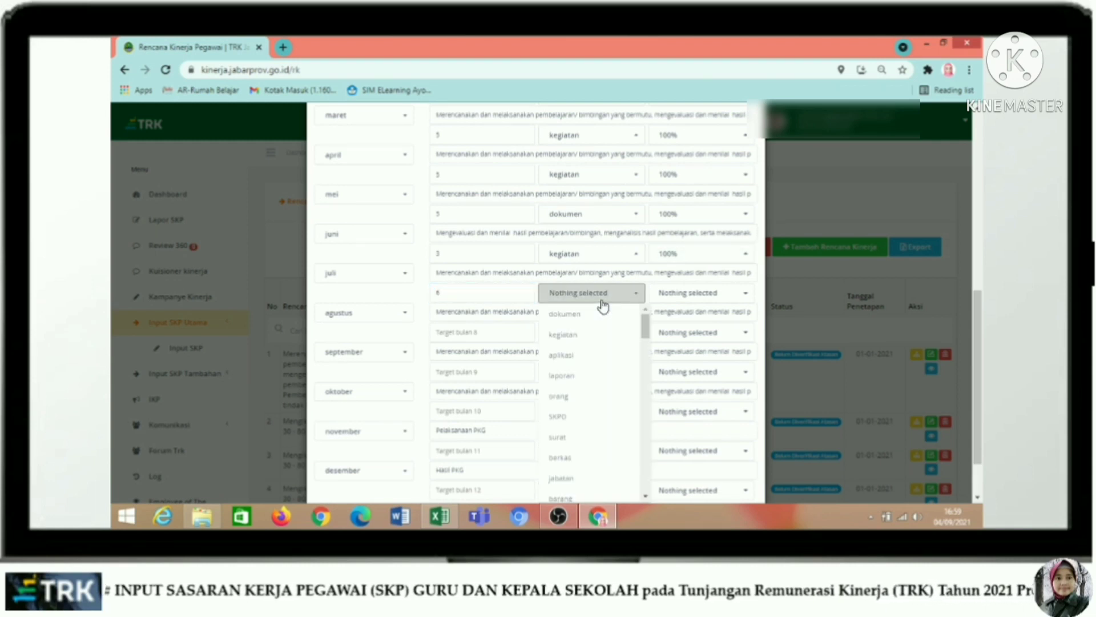
{"action": "left_click", "coordinate": [582, 338]}
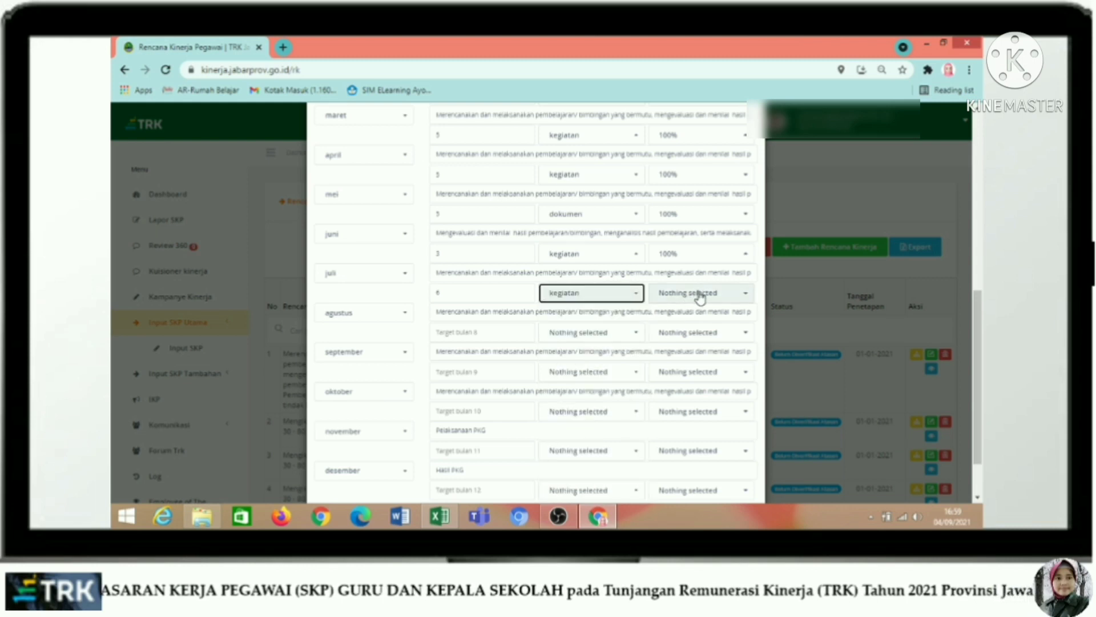
{"action": "left_click", "coordinate": [697, 292]}
{"action": "left_click", "coordinate": [665, 314]}
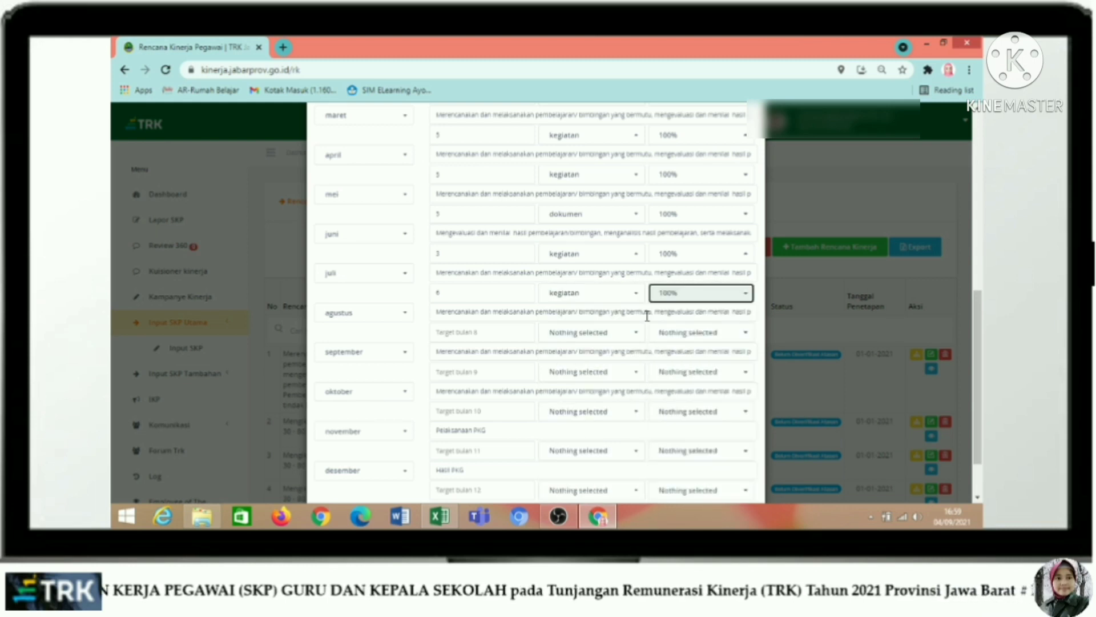
- Set the Agustus target to 5 with the unit kegiatan and a quality of 100%
{"action": "left_click", "coordinate": [472, 336]}
{"action": "type", "text": "5"}
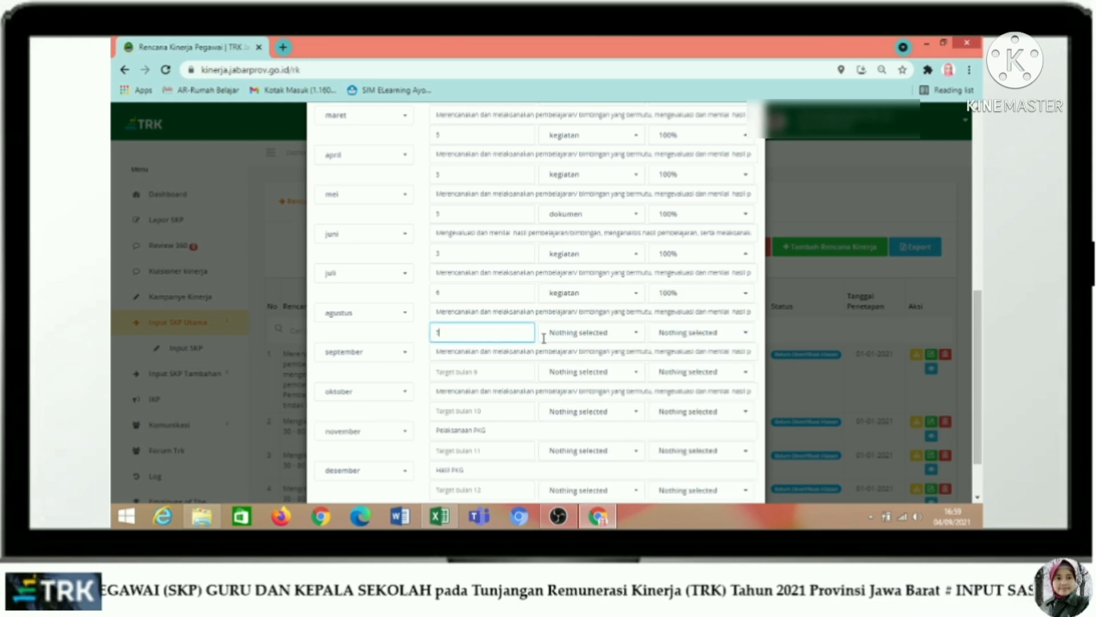
{"action": "left_click", "coordinate": [597, 334]}
{"action": "left_click", "coordinate": [582, 135]}
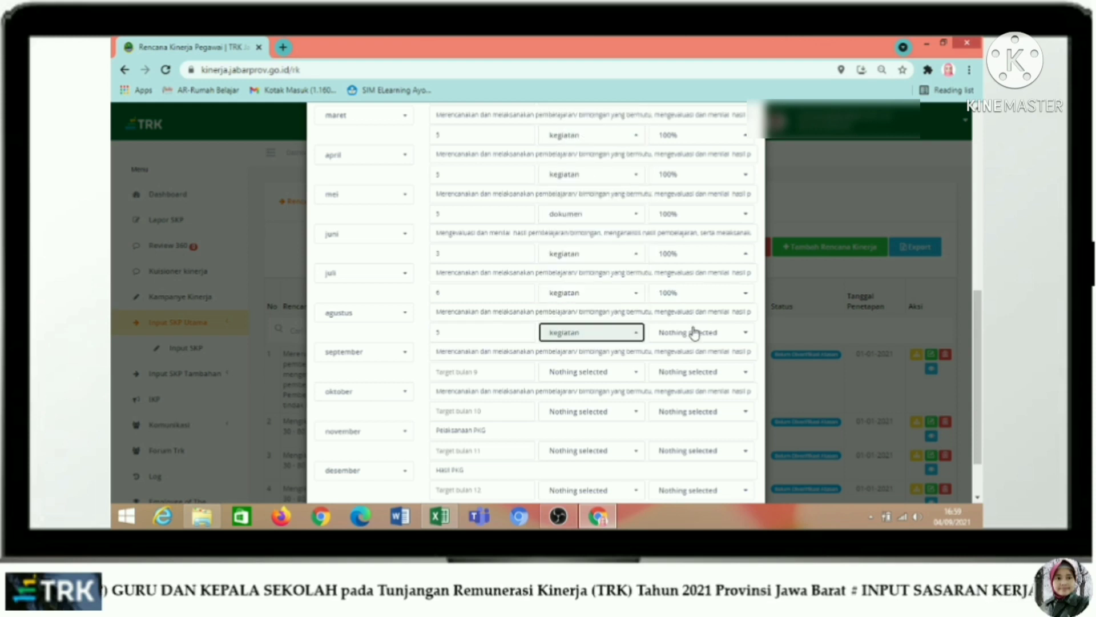
{"action": "left_click", "coordinate": [695, 333]}
{"action": "left_click", "coordinate": [671, 116]}
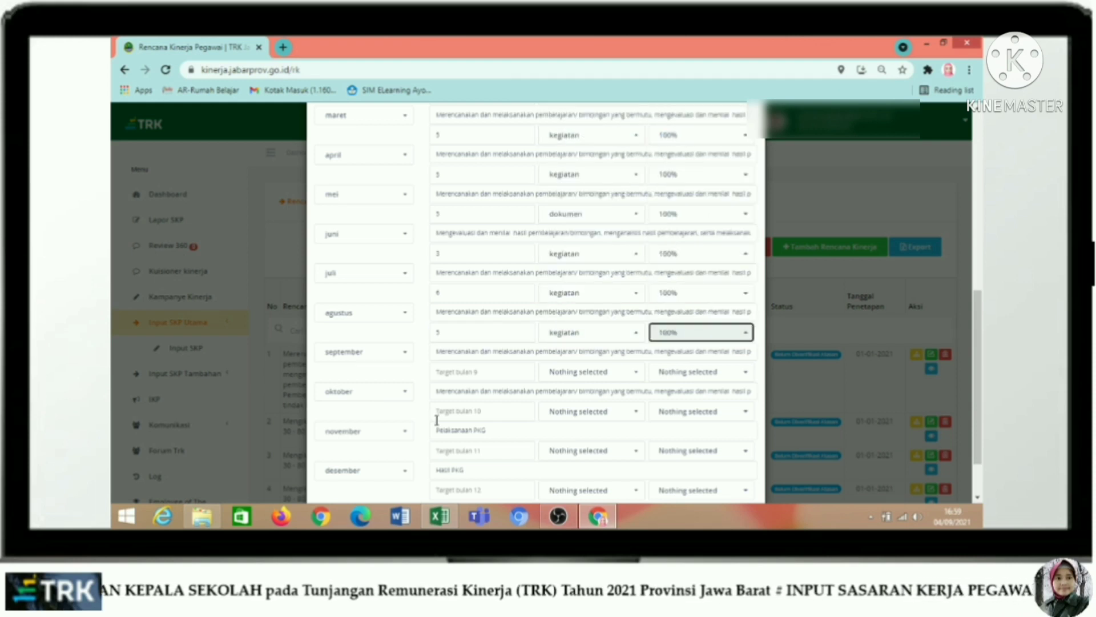
- Set the September target to 5 with the unit kegiatan and a quality of 100%
{"action": "left_click", "coordinate": [470, 373]}
{"action": "type", "text": "5"}
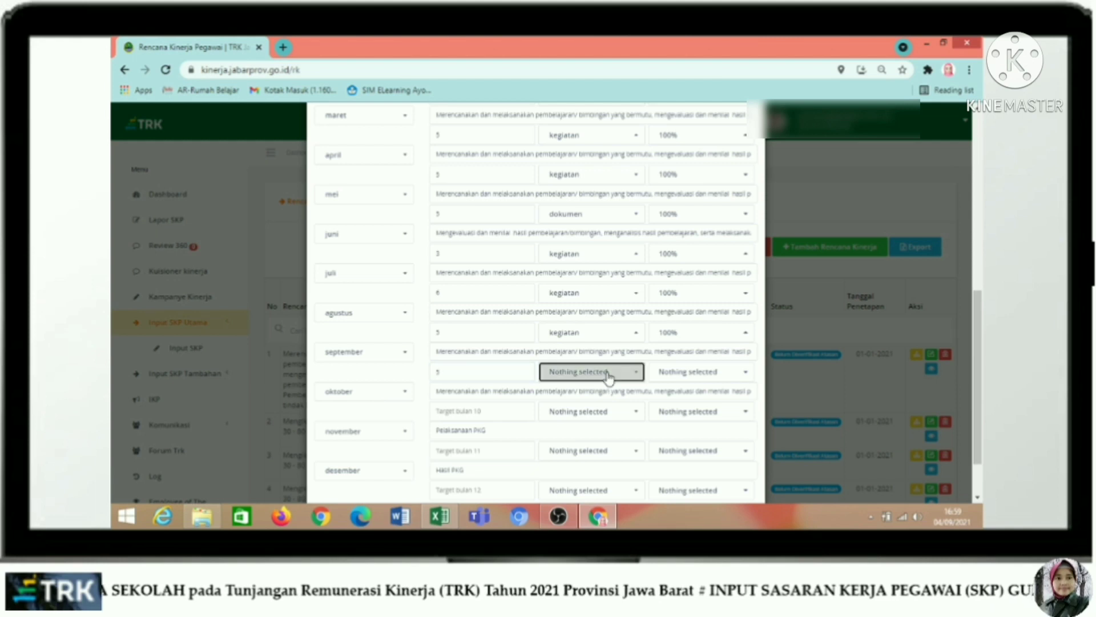
{"action": "left_click", "coordinate": [608, 372]}
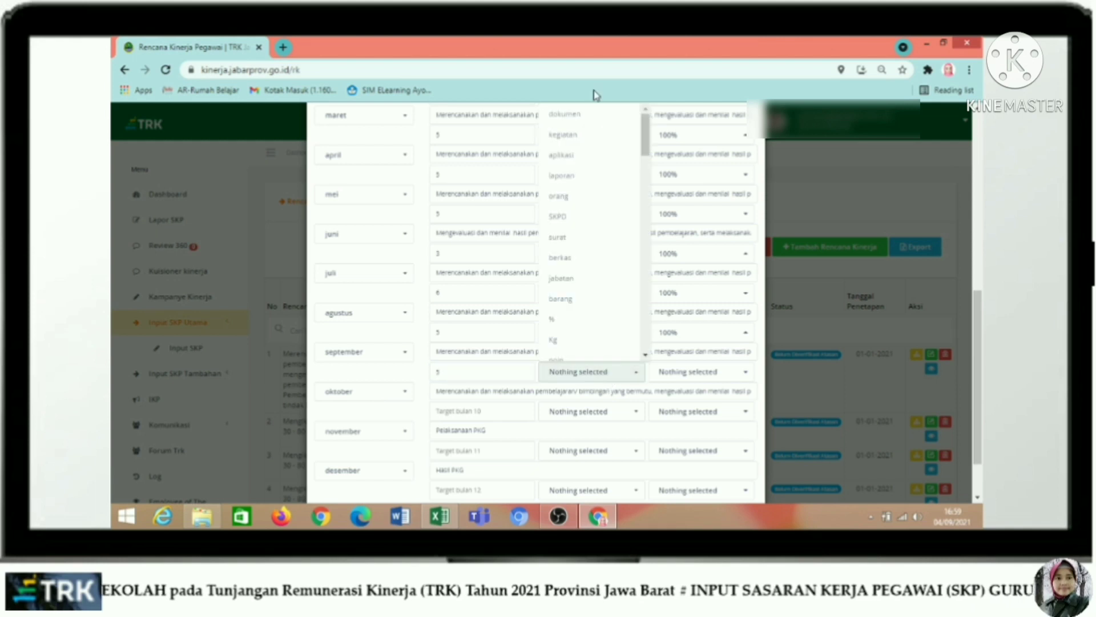
{"action": "left_click", "coordinate": [564, 135]}
{"action": "left_click", "coordinate": [688, 377]}
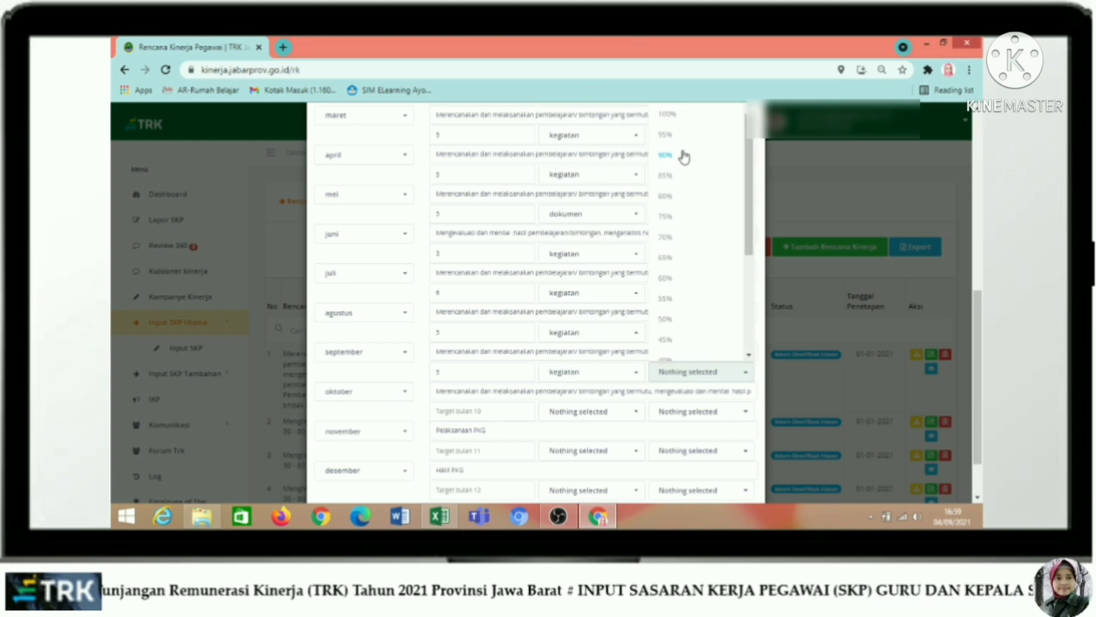
{"action": "left_click", "coordinate": [670, 117]}
- Set the Oktober target to 5 with the unit kegiatan and a quality of 100%
{"action": "left_click", "coordinate": [457, 411]}
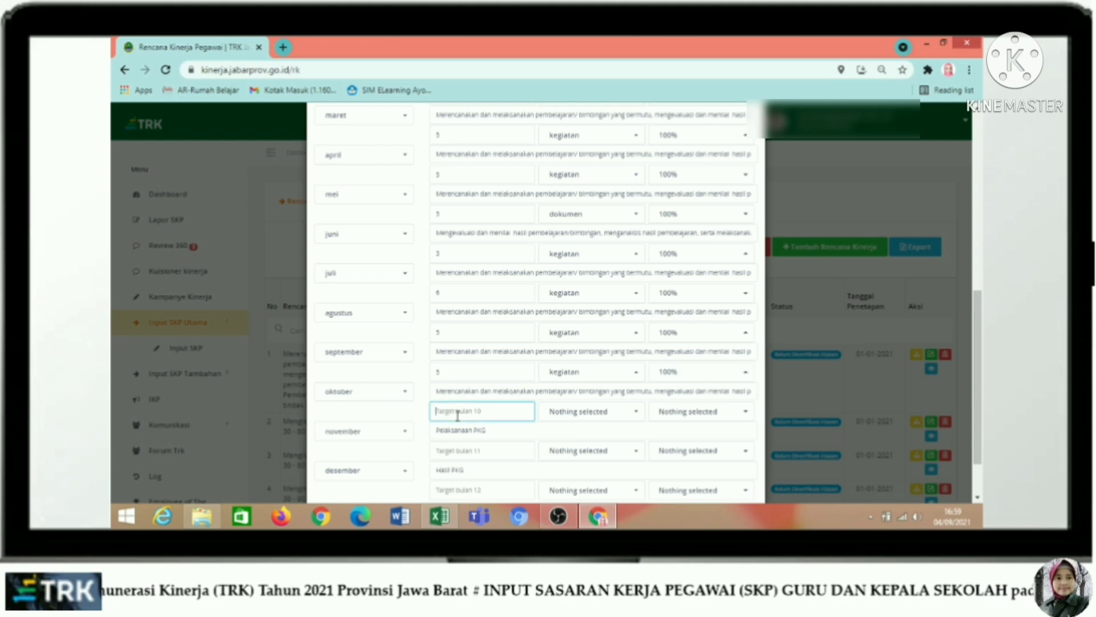
{"action": "type", "text": "5"}
{"action": "left_click", "coordinate": [577, 411]}
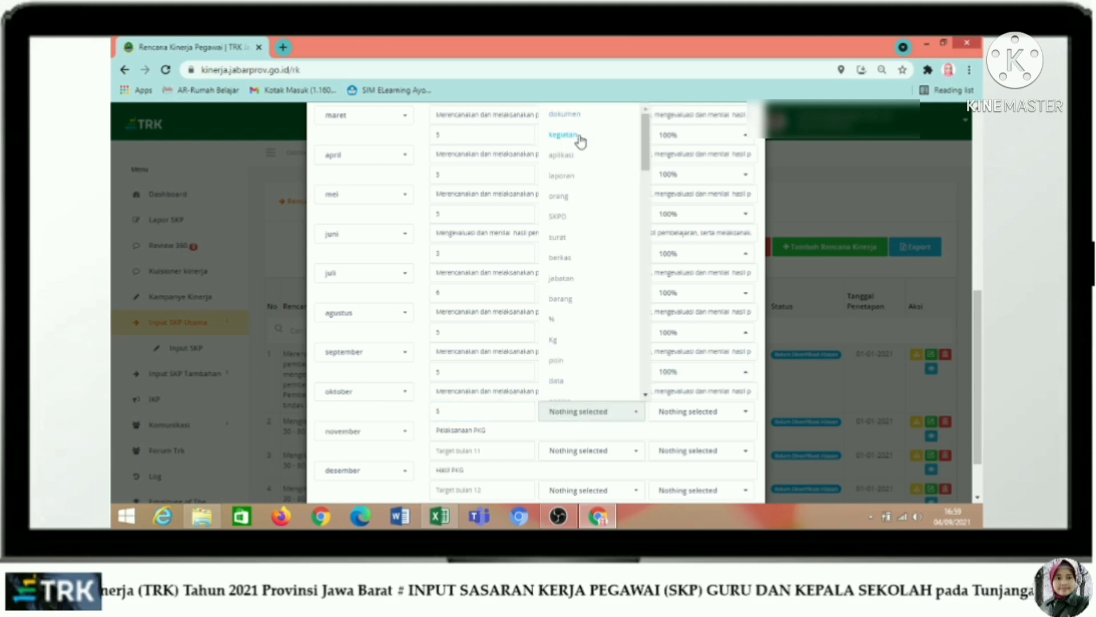
{"action": "left_click", "coordinate": [571, 135]}
{"action": "left_click", "coordinate": [698, 411]}
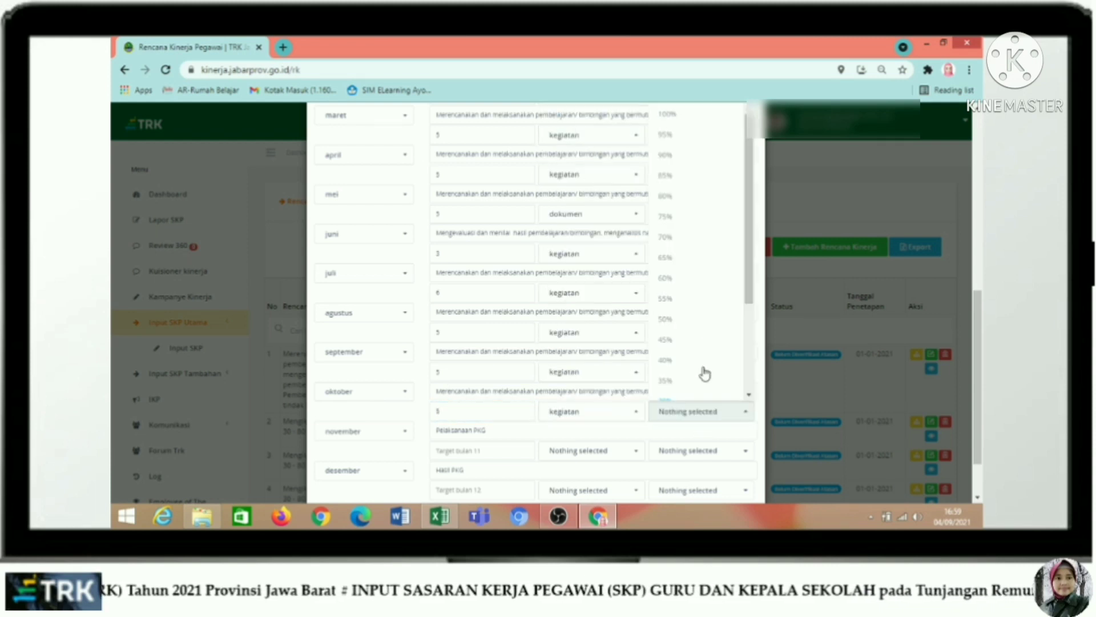
{"action": "left_click", "coordinate": [668, 115]}
- Set the November target for Pelaksanaan PKG to 1 with the unit kegiatan and a quality of 100%
{"action": "scroll", "coordinate": [628, 334], "scroll_direction": "down", "scroll_amount": 1}
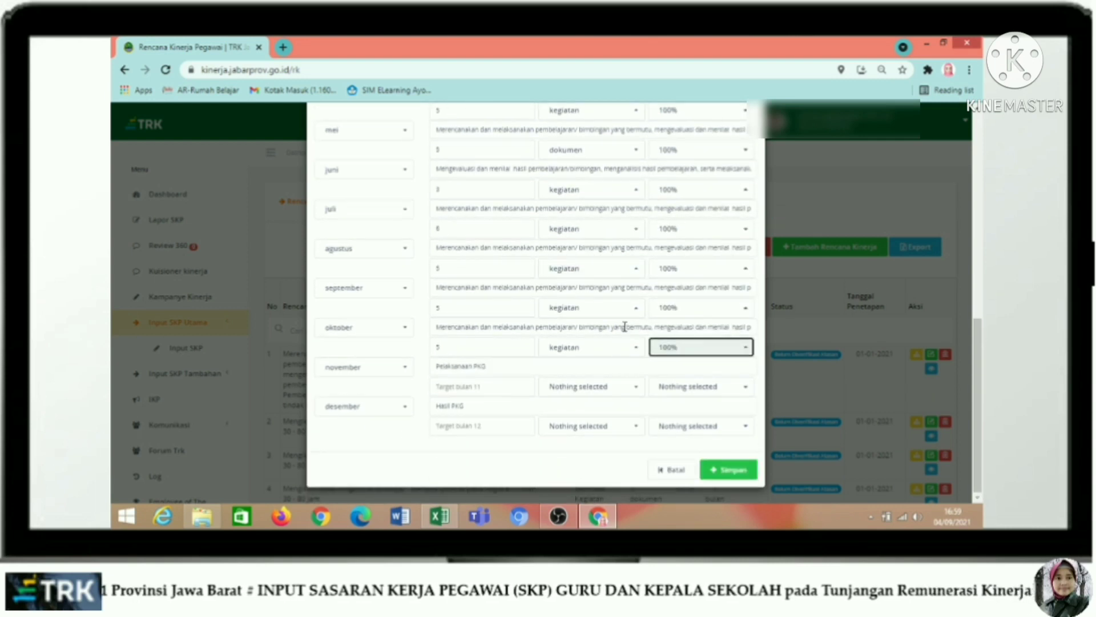
{"action": "left_click", "coordinate": [461, 386]}
{"action": "type", "text": "1"}
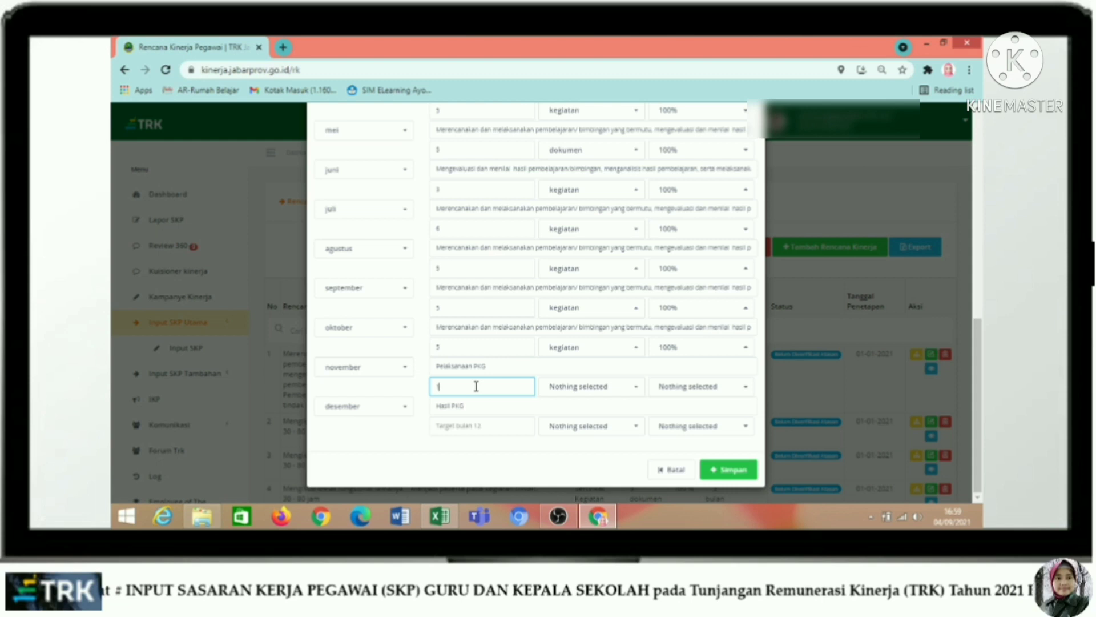
{"action": "left_click", "coordinate": [578, 388]}
{"action": "left_click", "coordinate": [568, 135]}
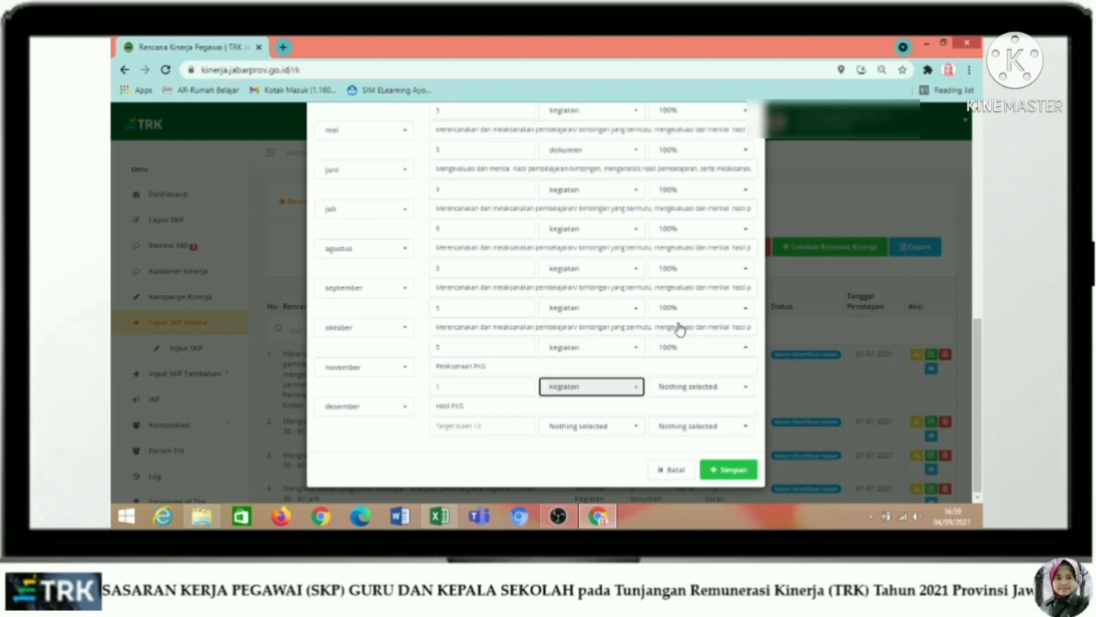
{"action": "left_click", "coordinate": [705, 386]}
{"action": "left_click", "coordinate": [666, 118]}
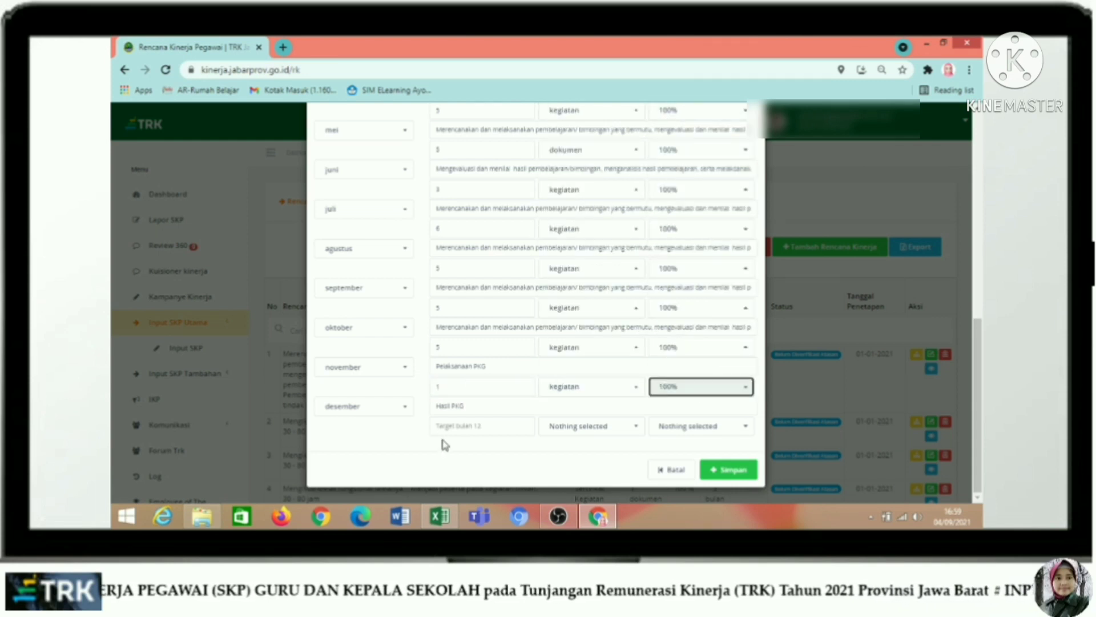
- Set the Desember target for Hasil PKG to 1 with the unit dokumen and a quality of 100%
{"action": "left_click", "coordinate": [470, 429]}
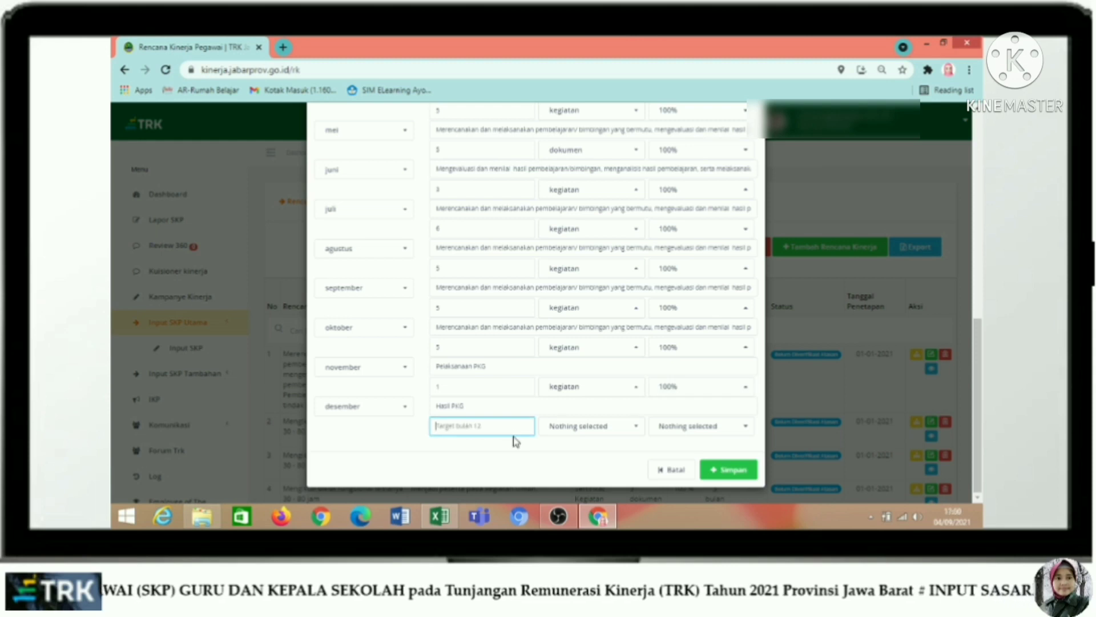
{"action": "type", "text": "1"}
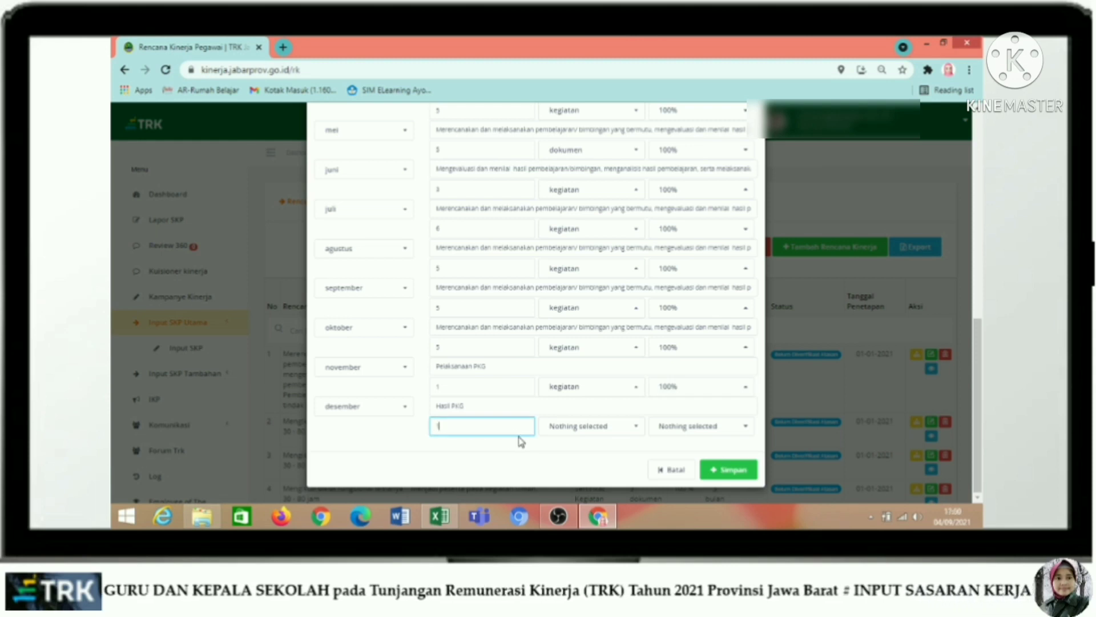
{"action": "left_click", "coordinate": [580, 427]}
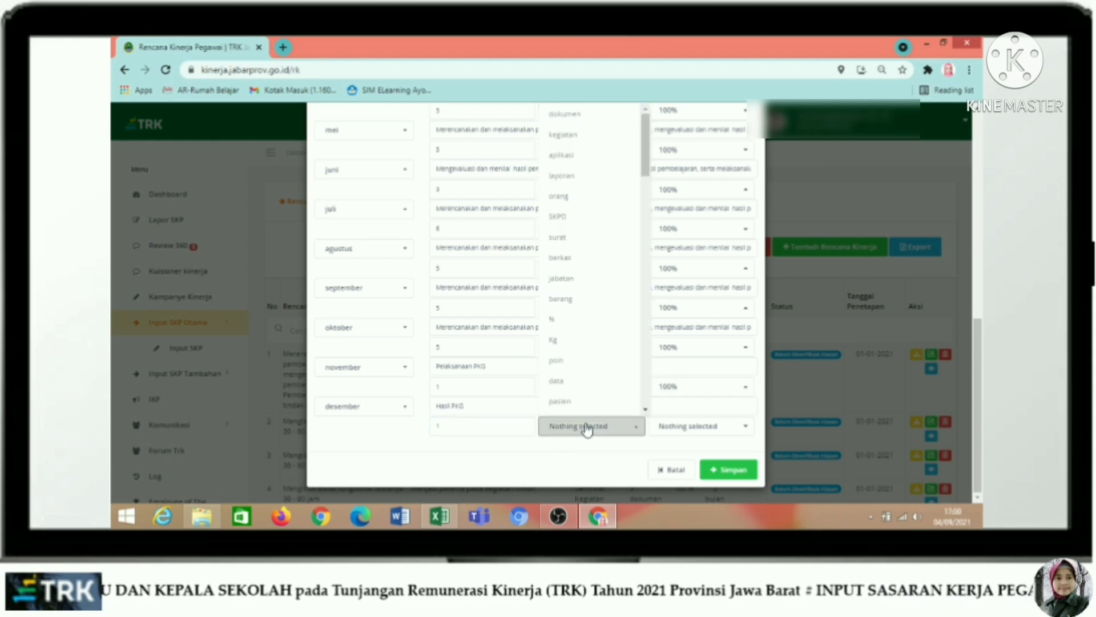
{"action": "left_click", "coordinate": [578, 114]}
{"action": "left_click", "coordinate": [709, 427]}
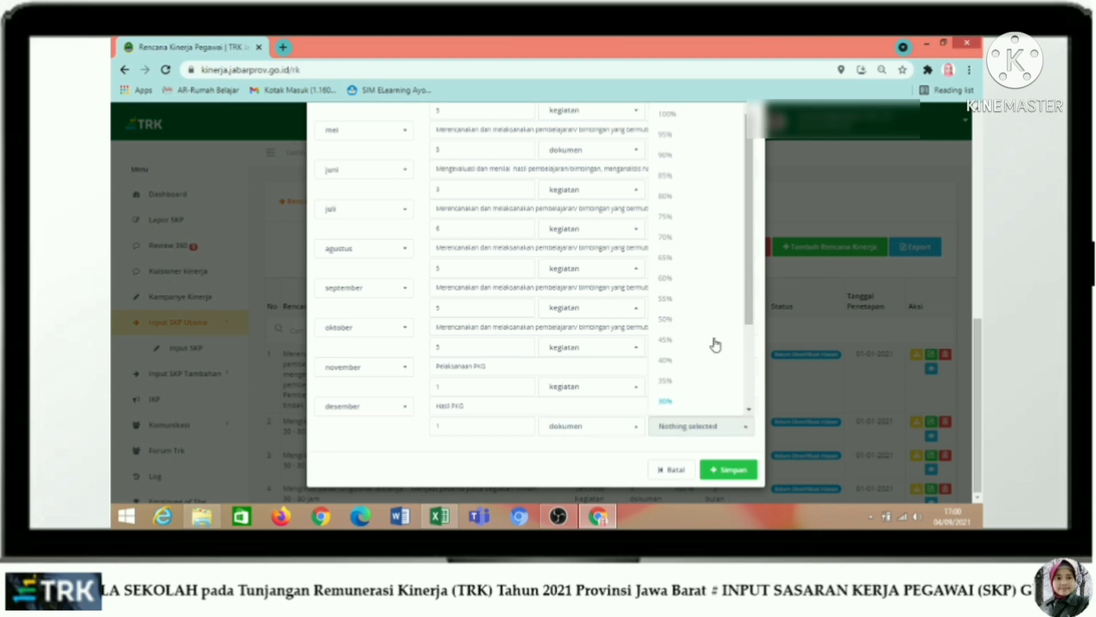
{"action": "left_click", "coordinate": [667, 114]}
- Review the completed annual aspects and monthly plan, and save the new performance plan
{"action": "scroll", "coordinate": [633, 413], "scroll_direction": "up", "scroll_amount": 6}
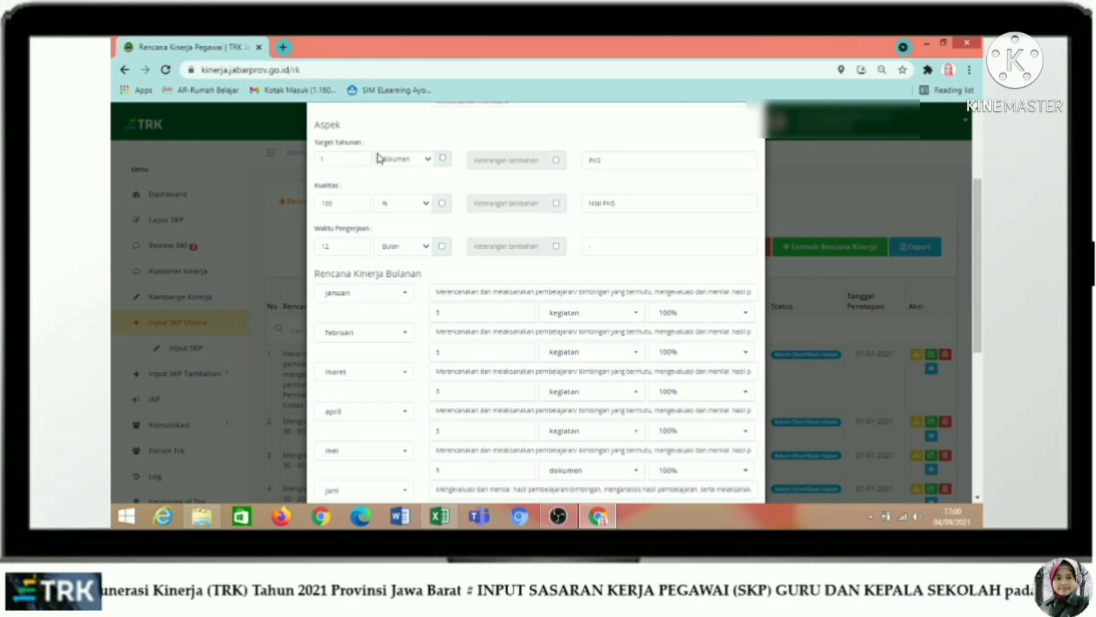
{"action": "scroll", "coordinate": [465, 229], "scroll_direction": "down", "scroll_amount": 5}
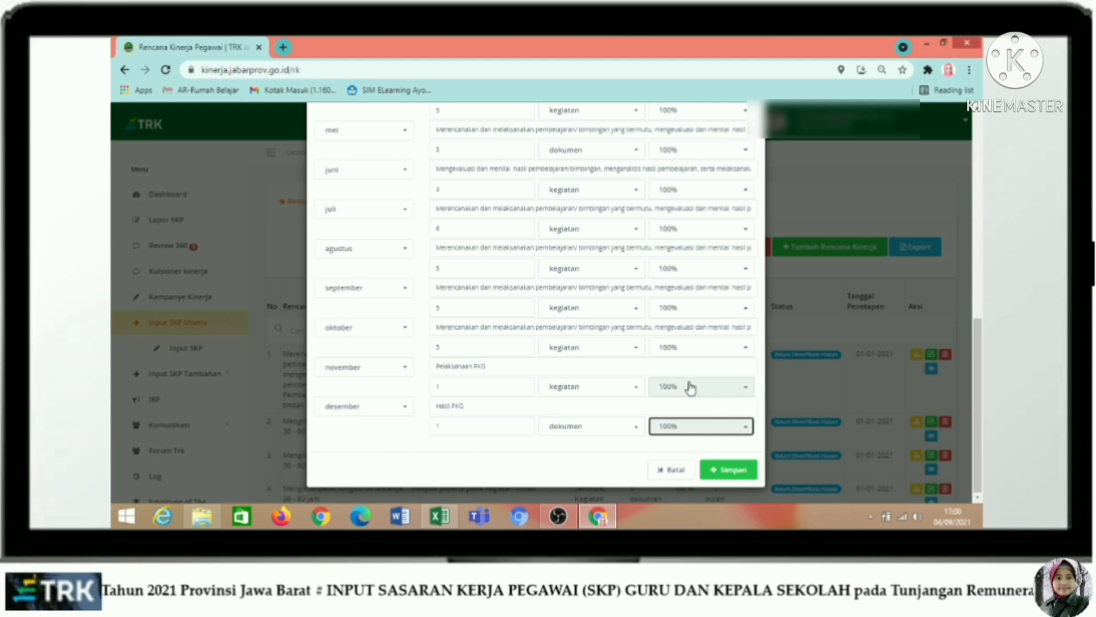
{"action": "left_click", "coordinate": [736, 470]}
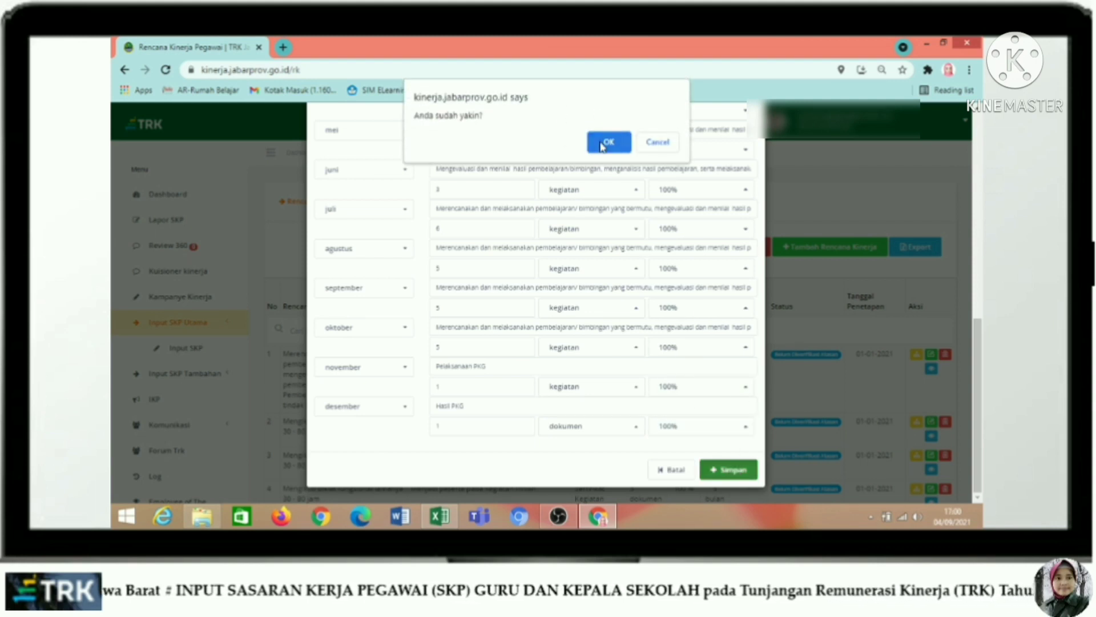
{"action": "left_click", "coordinate": [605, 144]}
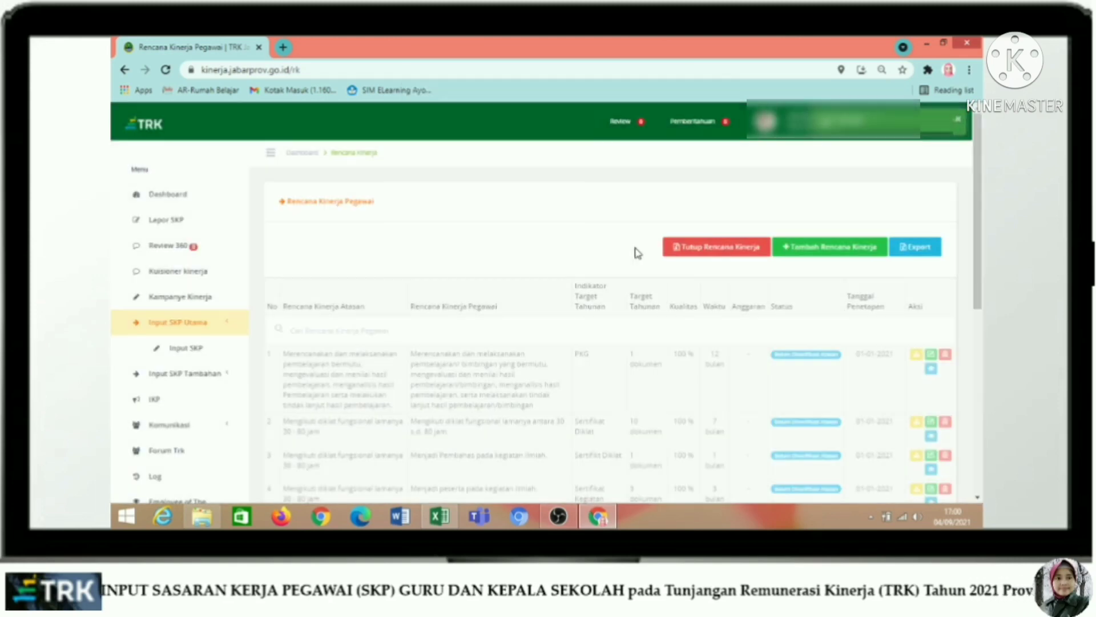
- Expand the monthly indicator details of plan number 11, check the targets and quality for each month, and collapse them again
{"action": "scroll", "coordinate": [888, 251], "scroll_direction": "down", "scroll_amount": 10}
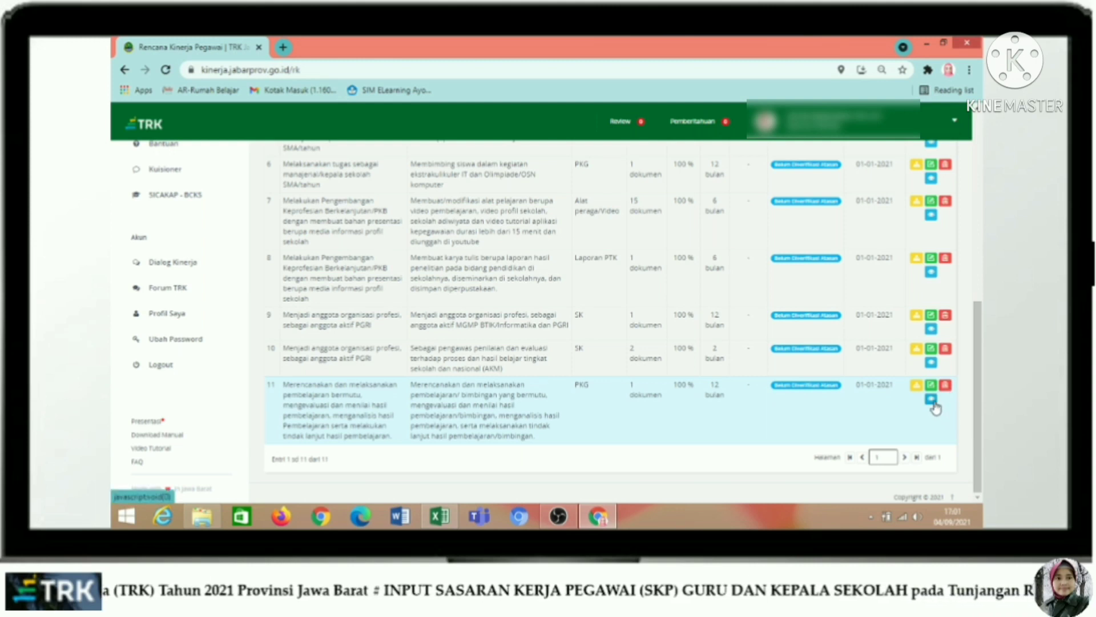
{"action": "left_click", "coordinate": [931, 400]}
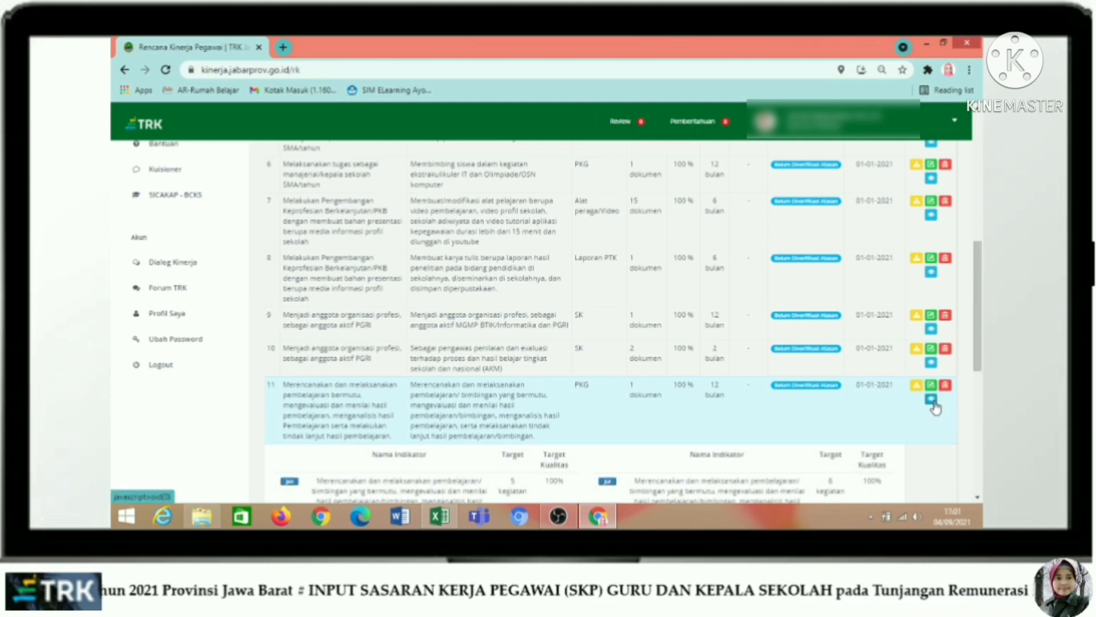
{"action": "scroll", "coordinate": [909, 408], "scroll_direction": "down", "scroll_amount": 6}
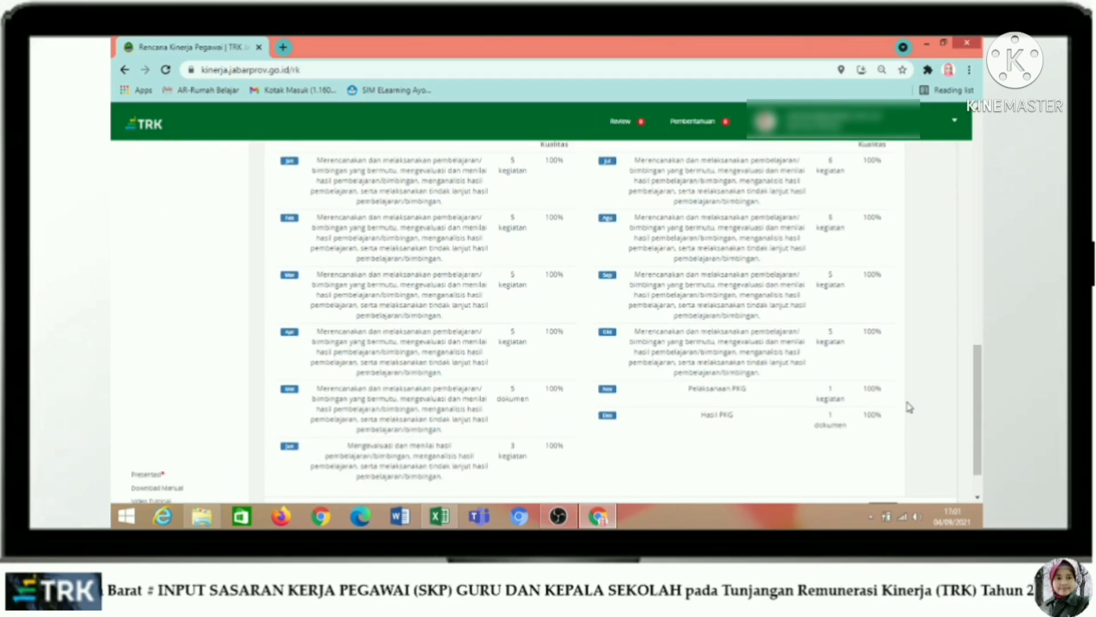
{"action": "scroll", "coordinate": [909, 407], "scroll_direction": "up", "scroll_amount": 5}
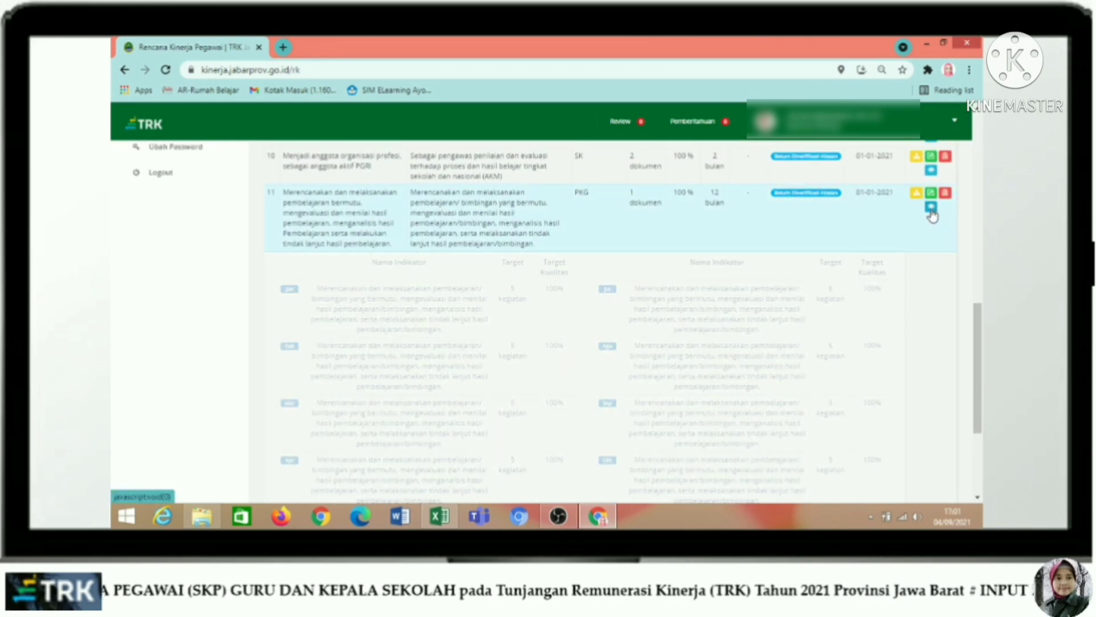
{"action": "left_click", "coordinate": [931, 208]}
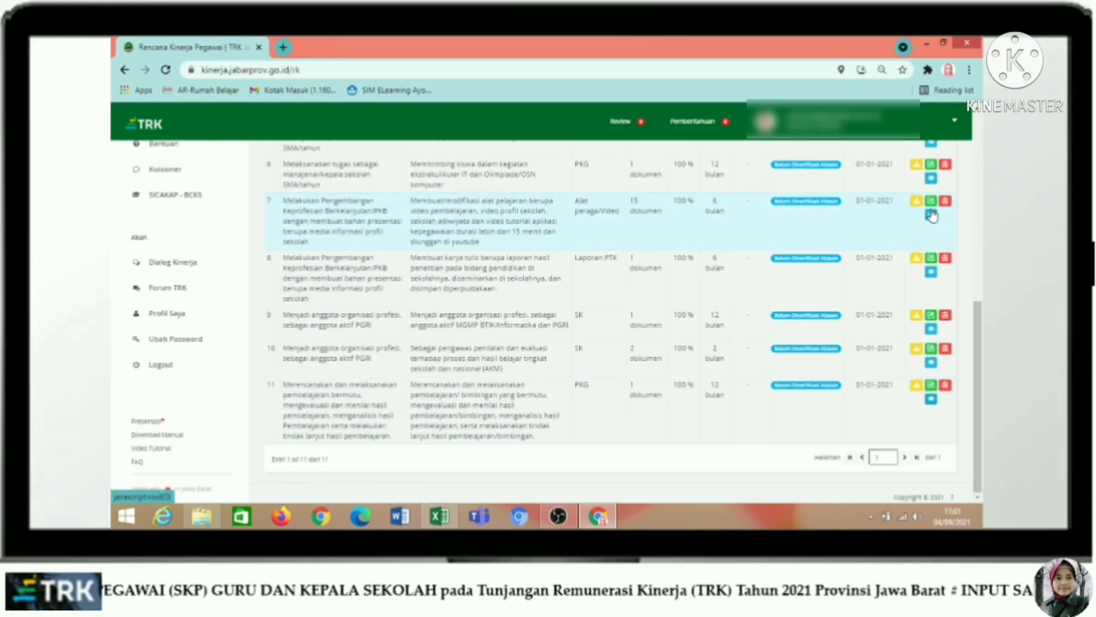
- View the mapping of performance plan number 11, and return to the plan list to look over its entries
{"action": "left_click", "coordinate": [917, 386]}
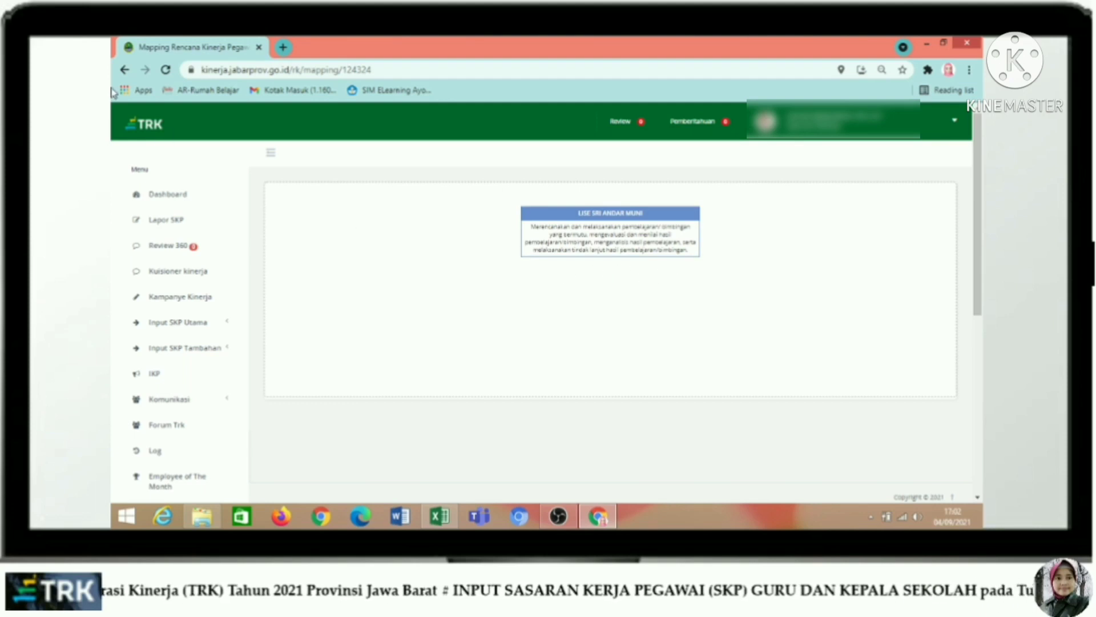
{"action": "left_click", "coordinate": [125, 70]}
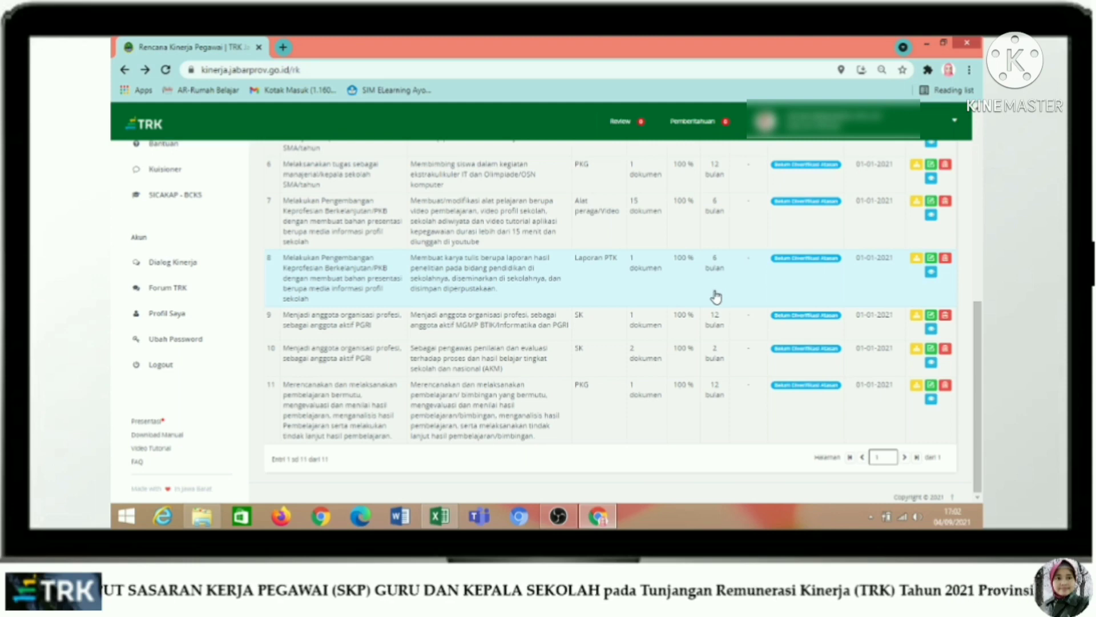
{"action": "scroll", "coordinate": [714, 293], "scroll_direction": "up", "scroll_amount": 10}
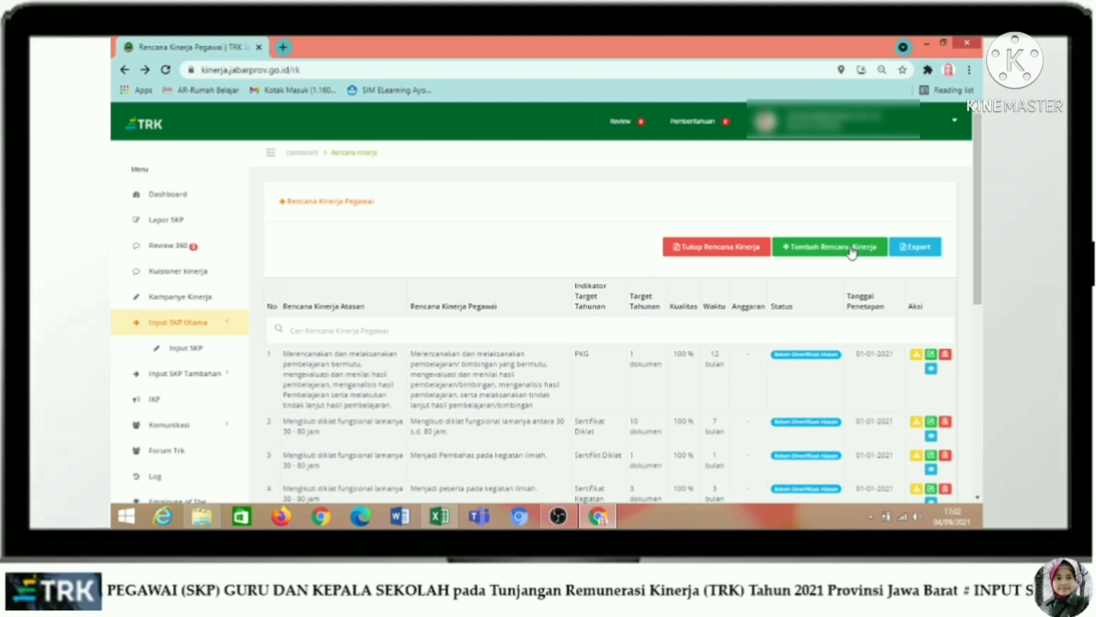
{"action": "scroll", "coordinate": [852, 251], "scroll_direction": "down", "scroll_amount": 1}
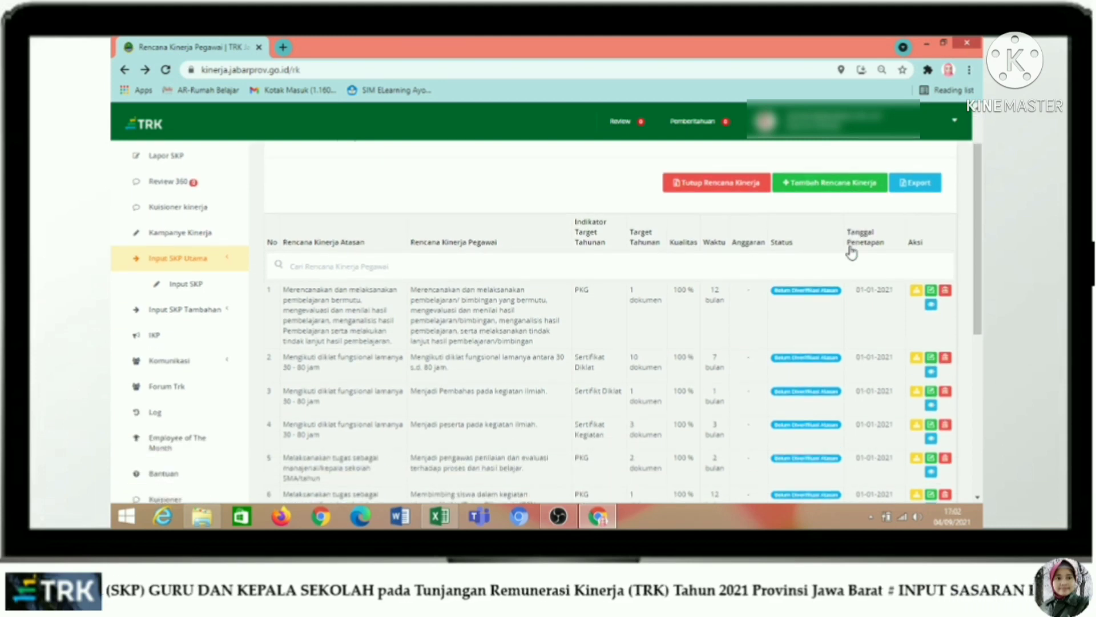
{"action": "scroll", "coordinate": [852, 251], "scroll_direction": "down", "scroll_amount": 1}
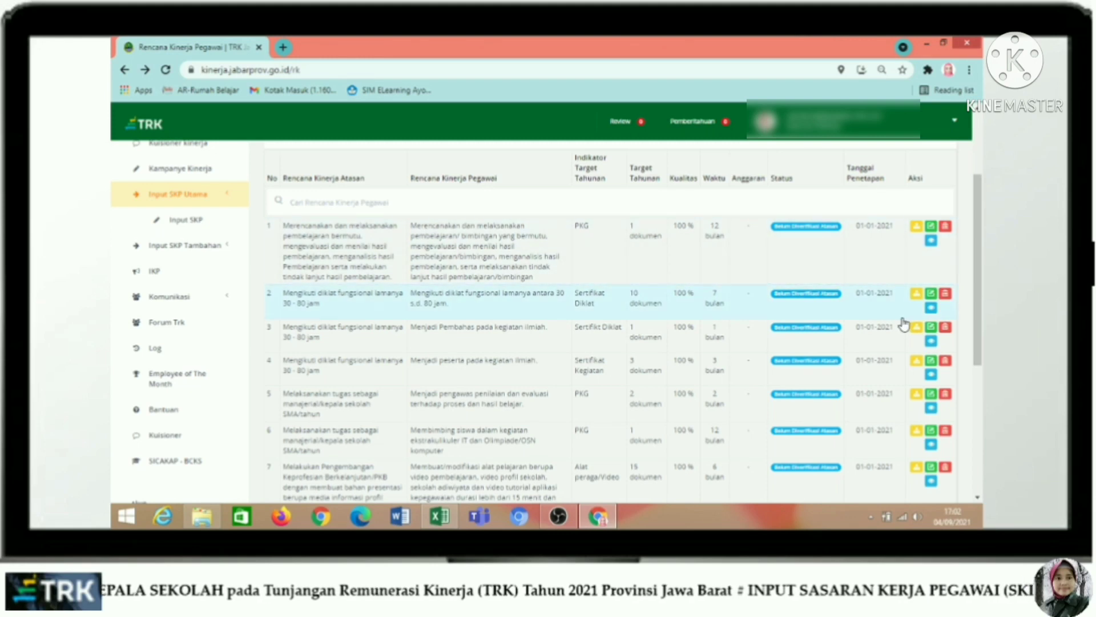
- Open plan number 2 for editing, switch to Excel, and copy the plan text in cell E11 of the skp 2021 sheet
{"action": "left_click", "coordinate": [931, 295]}
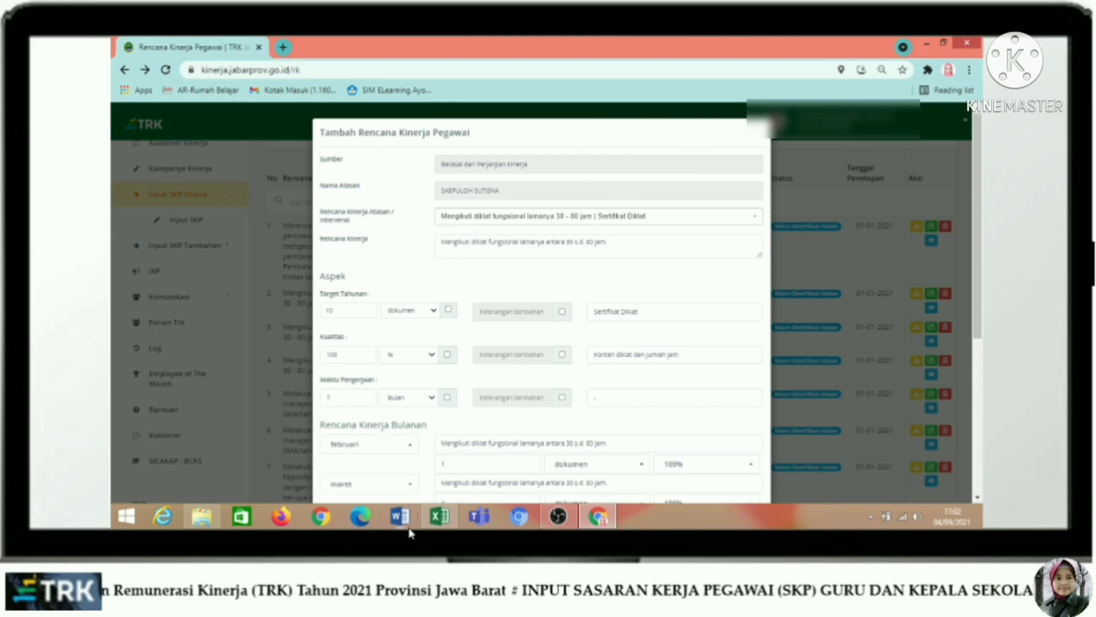
{"action": "left_click", "coordinate": [439, 517]}
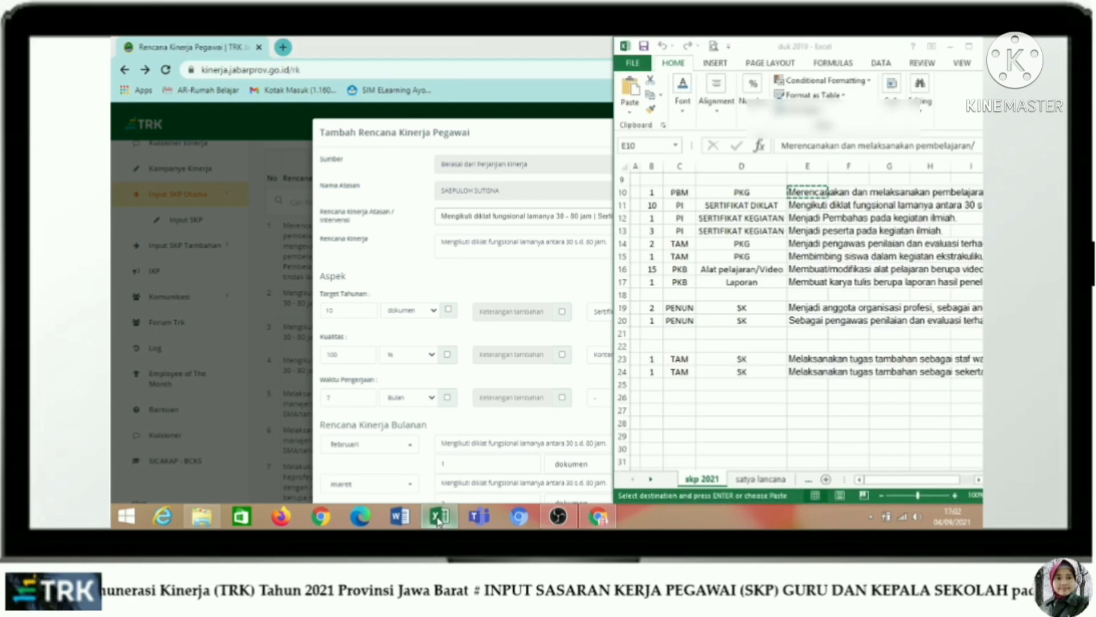
{"action": "left_click", "coordinate": [811, 206]}
{"action": "key", "text": "ctrl+c"}
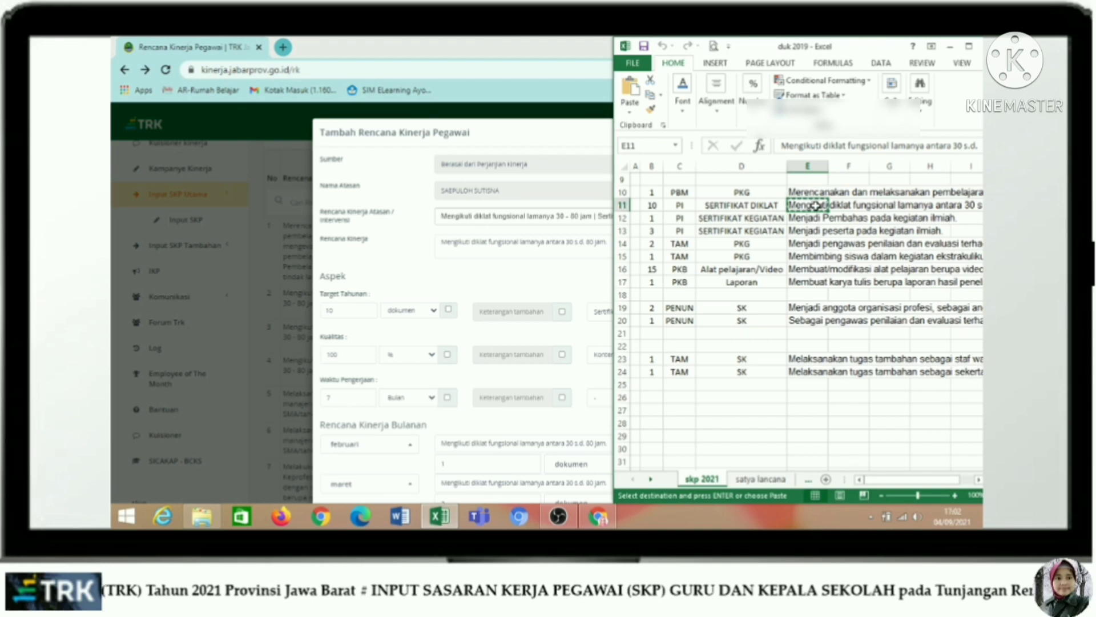
- Choose "Mengikuti diklat fungsional lamanya 30 - 80 jam | Sertifikat Diklat" as the supervisor's plan, and replace the Rencana Kinerja text with the copied text
{"action": "left_click", "coordinate": [473, 225]}
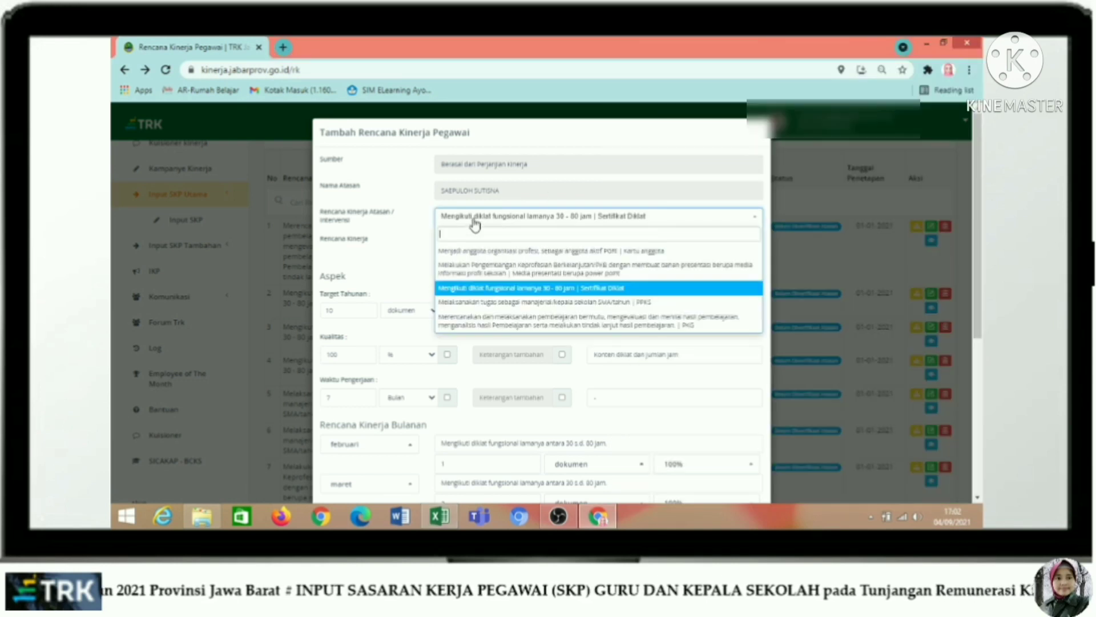
{"action": "left_click", "coordinate": [482, 290]}
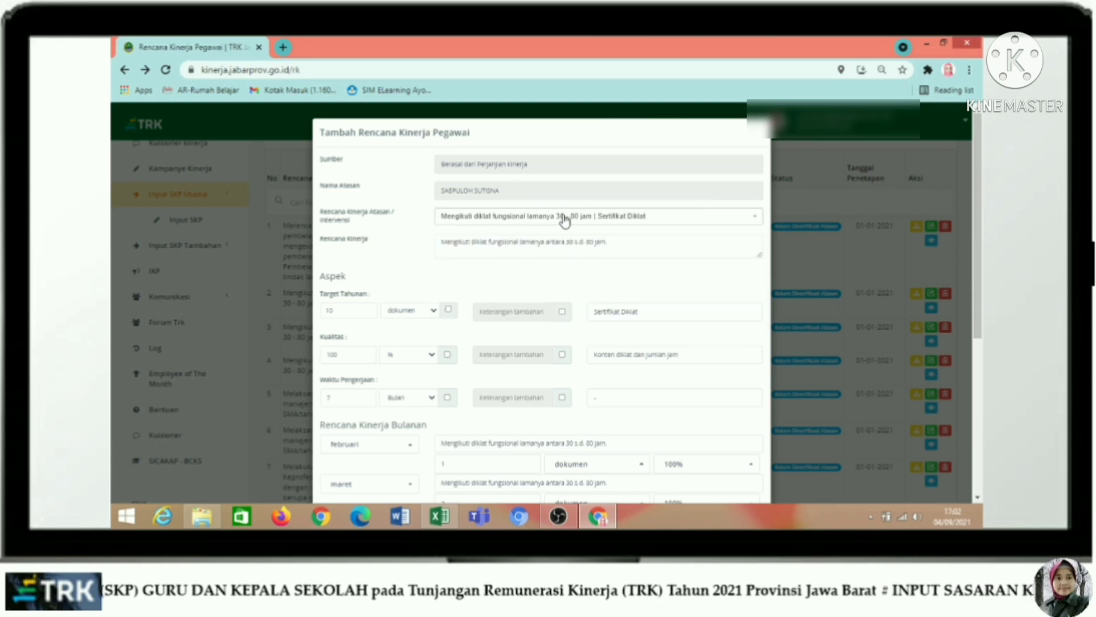
{"action": "left_click", "coordinate": [630, 242]}
{"action": "key", "text": "ctrl+a"}
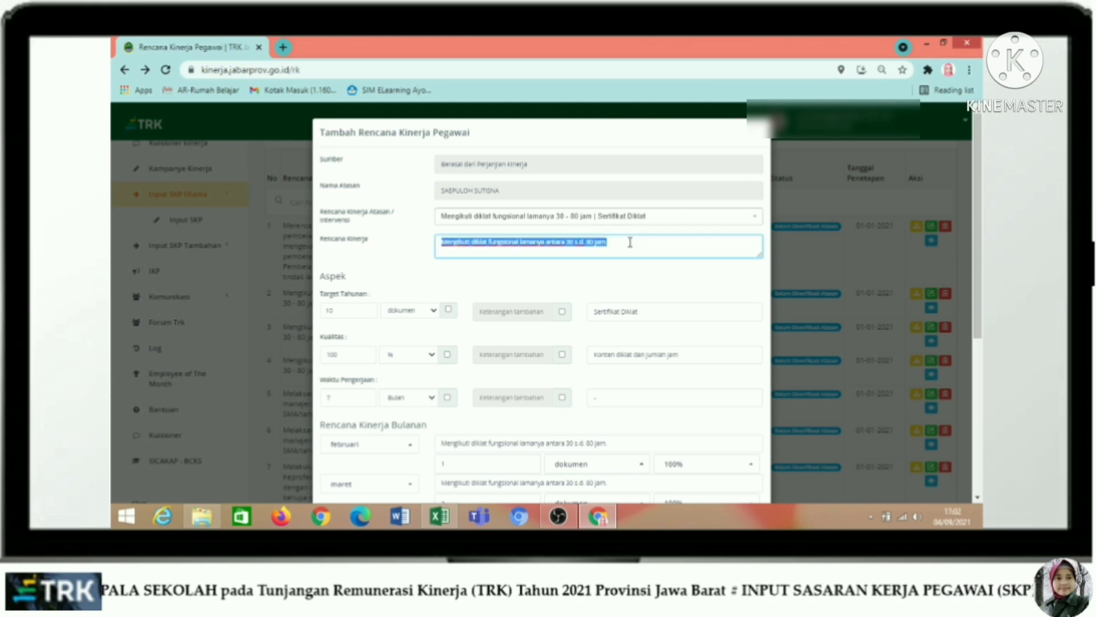
{"action": "key", "text": "ctrl+v"}
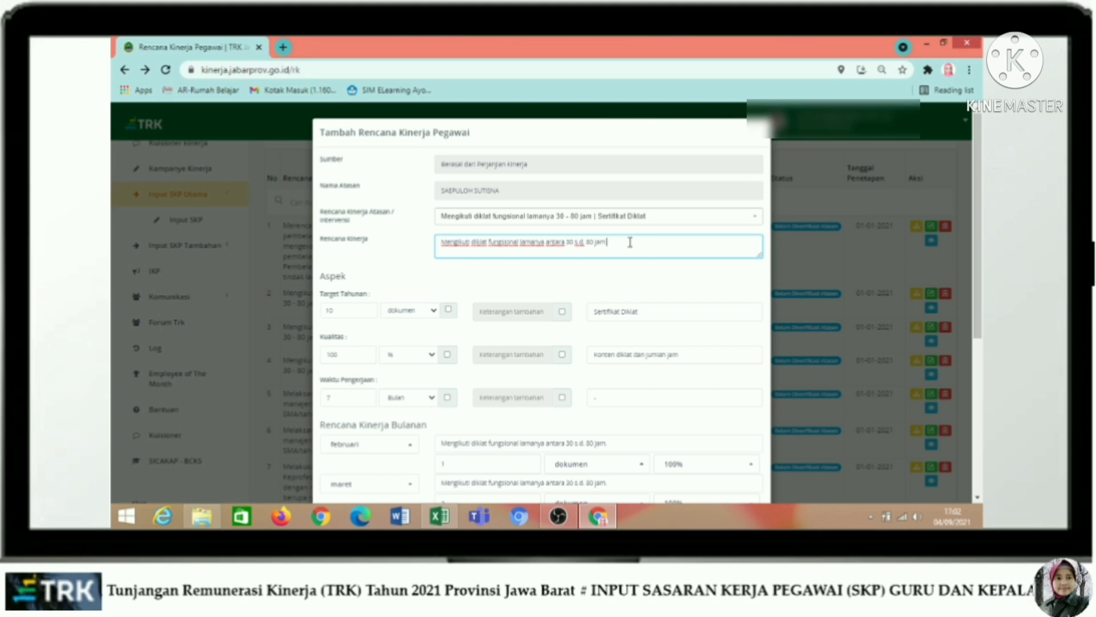
{"action": "type", "text": "."}
- Review the plan's annual target, its unit options and indicator text, and the quality description
{"action": "scroll", "coordinate": [629, 242], "scroll_direction": "down", "scroll_amount": 1}
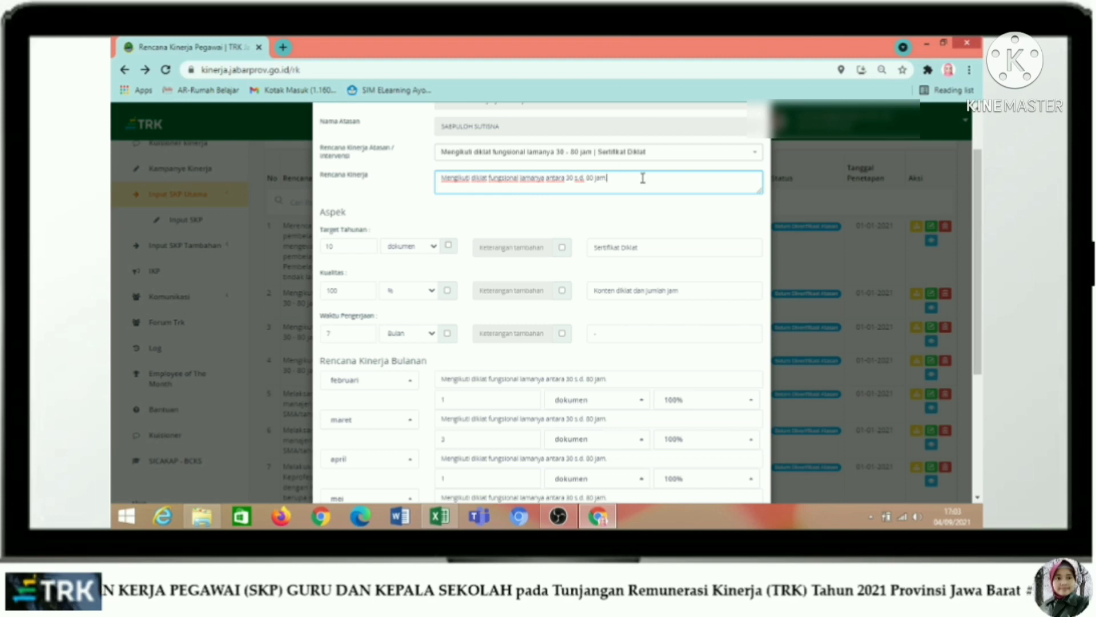
{"action": "left_click", "coordinate": [351, 244]}
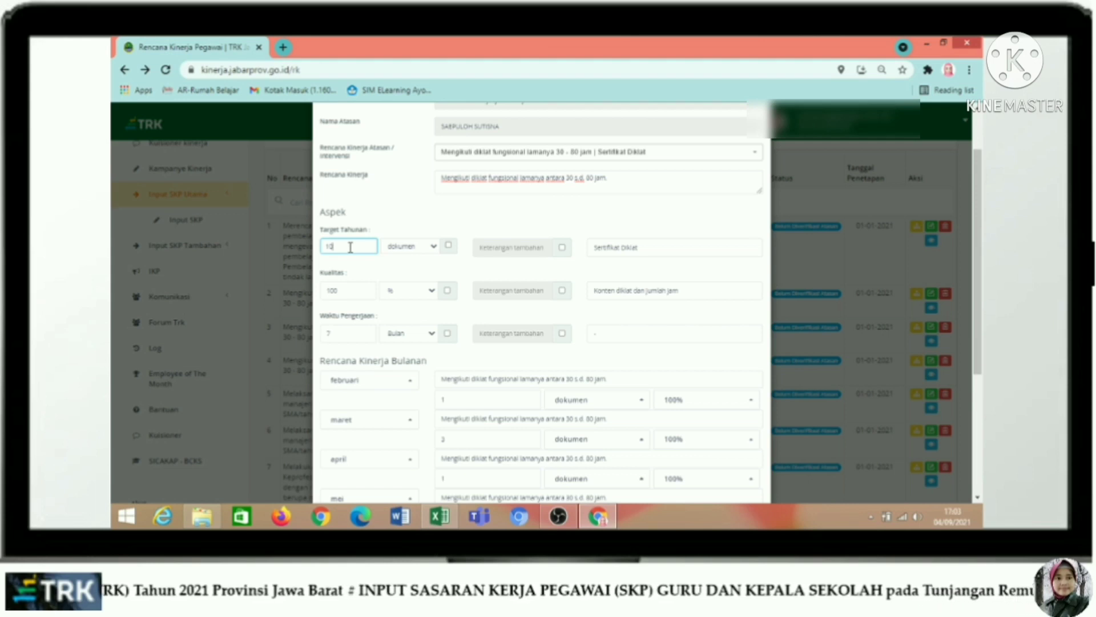
{"action": "left_click", "coordinate": [410, 251]}
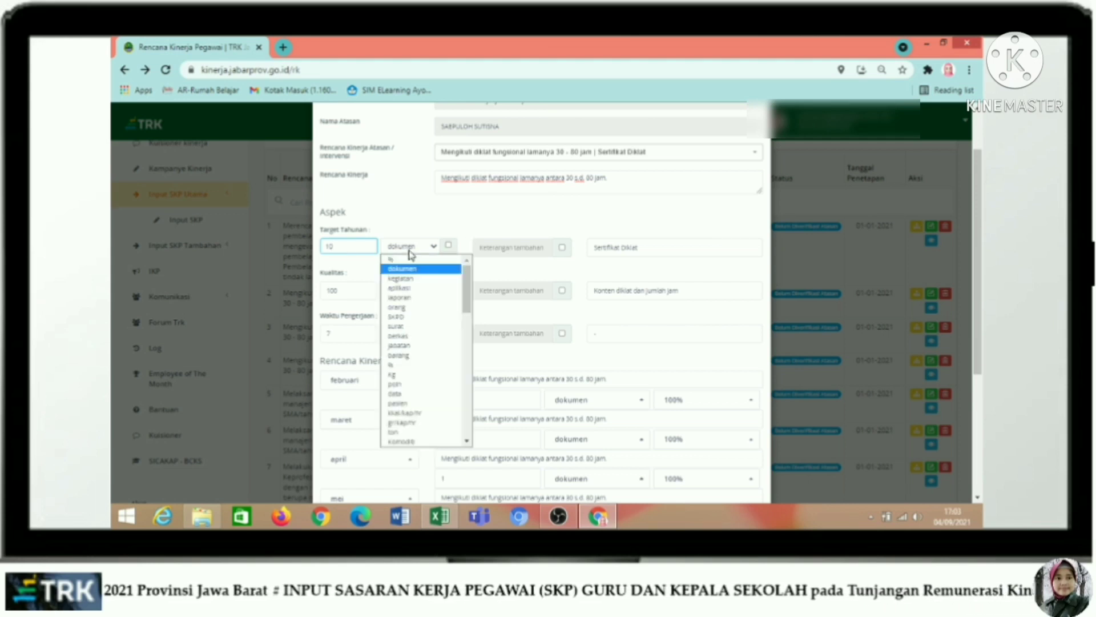
{"action": "left_click", "coordinate": [410, 251]}
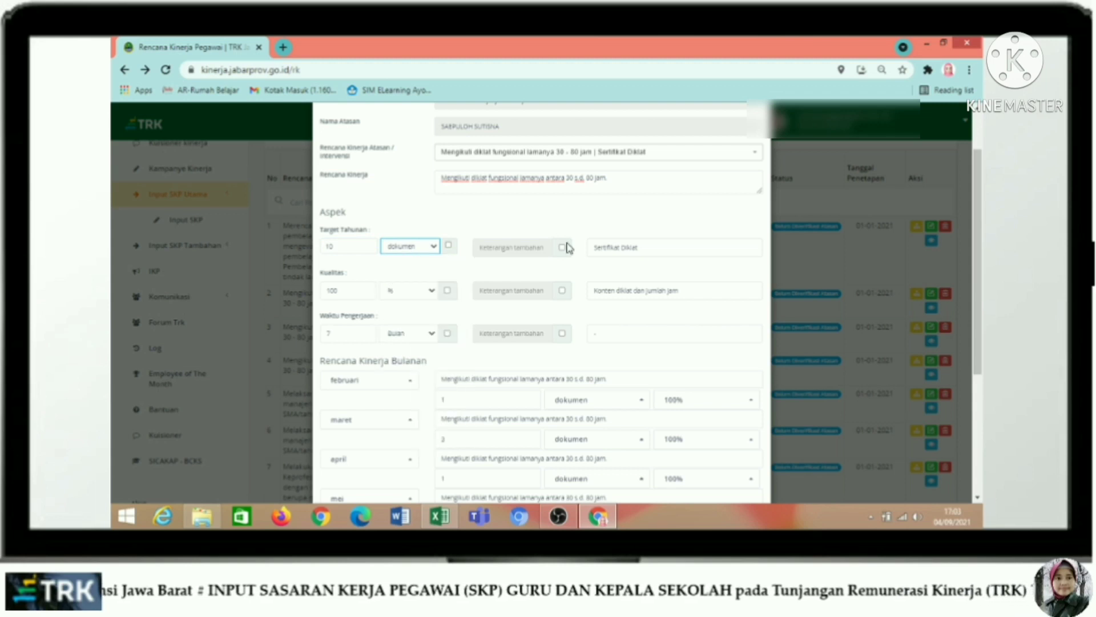
{"action": "left_click_drag", "start_coordinate": [653, 250], "coordinate": [590, 248]}
{"action": "left_click", "coordinate": [674, 245]}
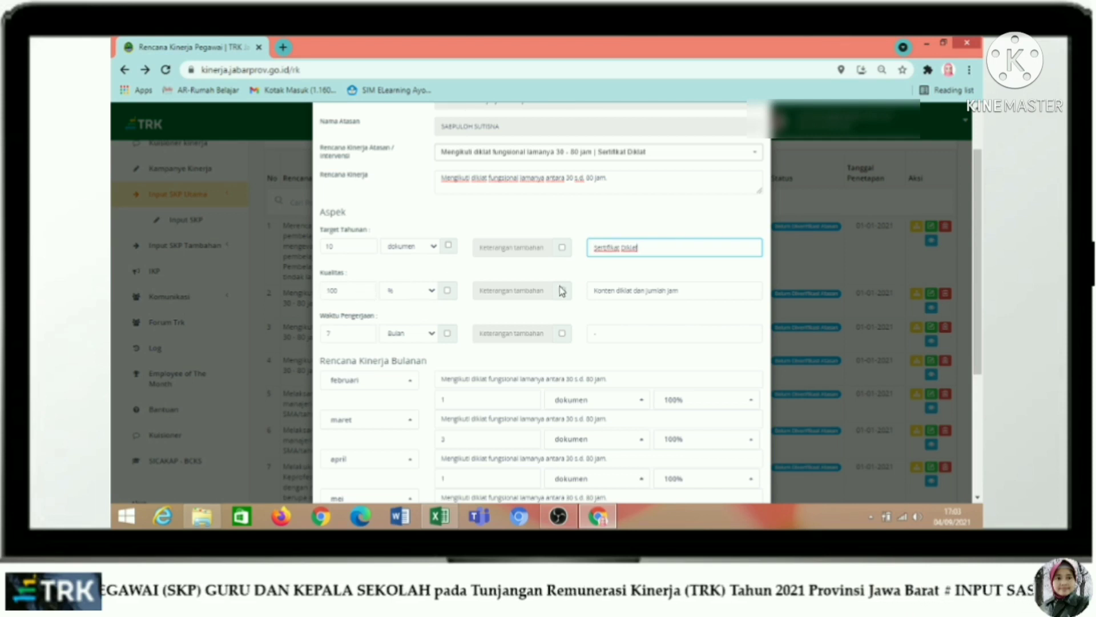
{"action": "left_click", "coordinate": [694, 288]}
- Check the Waktu Pengerjaan value, unit and description against the annual target
{"action": "scroll", "coordinate": [693, 287], "scroll_direction": "down", "scroll_amount": 1}
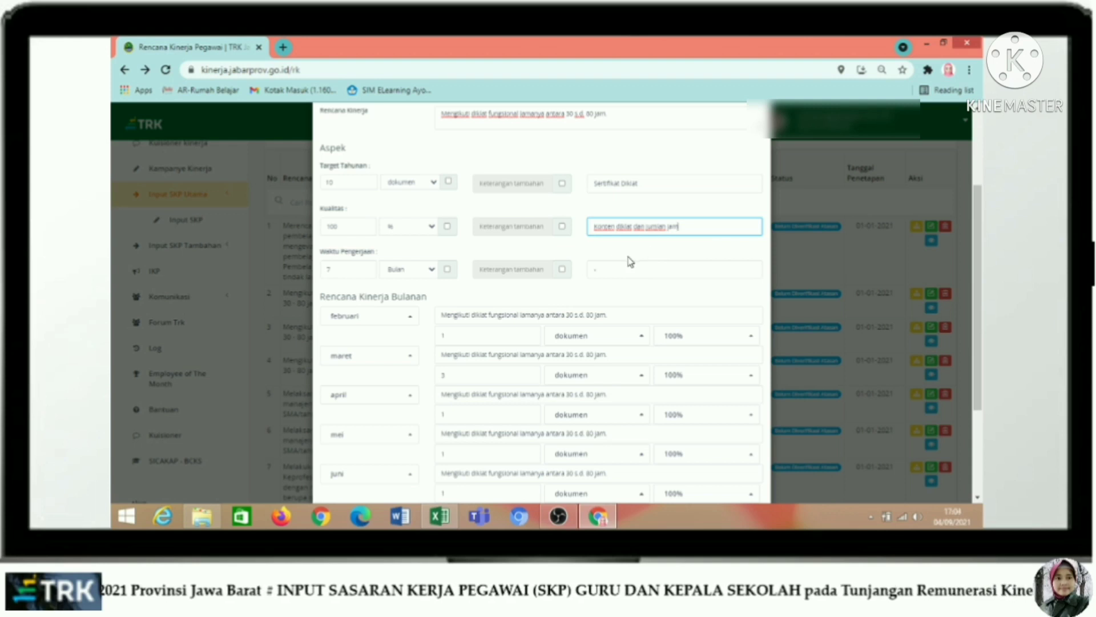
{"action": "scroll", "coordinate": [631, 262], "scroll_direction": "down", "scroll_amount": 1}
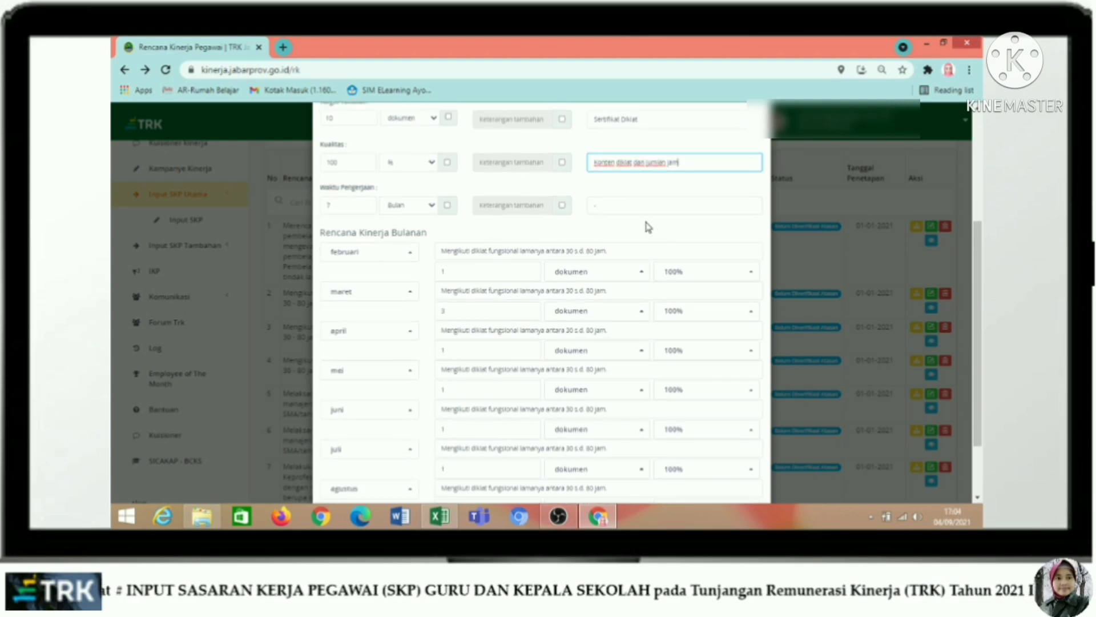
{"action": "left_click", "coordinate": [348, 206]}
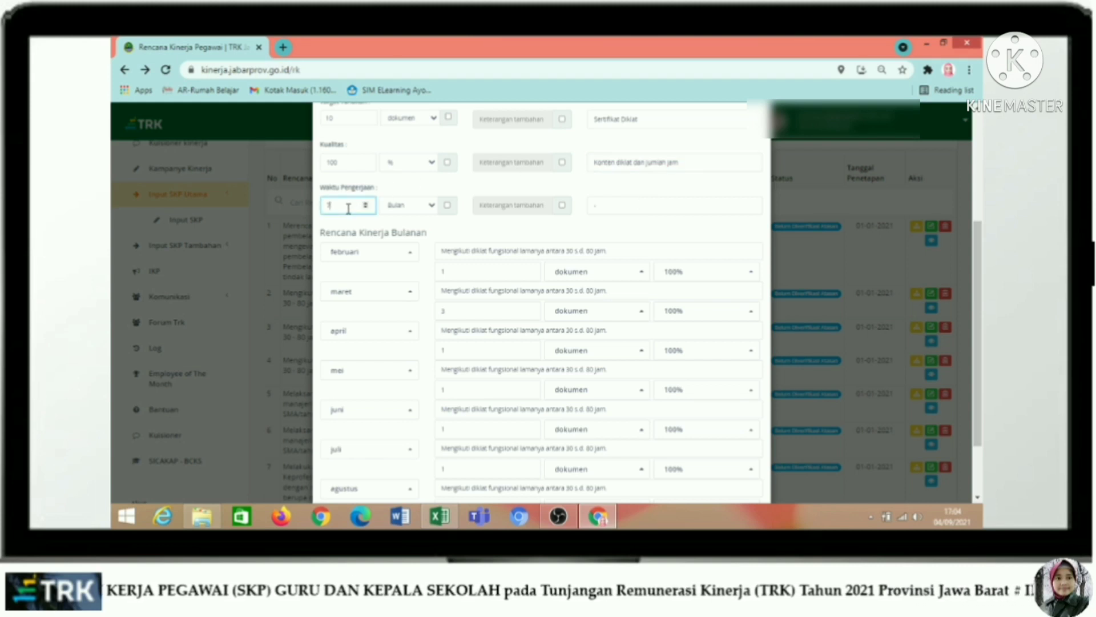
{"action": "type", "text": "7"}
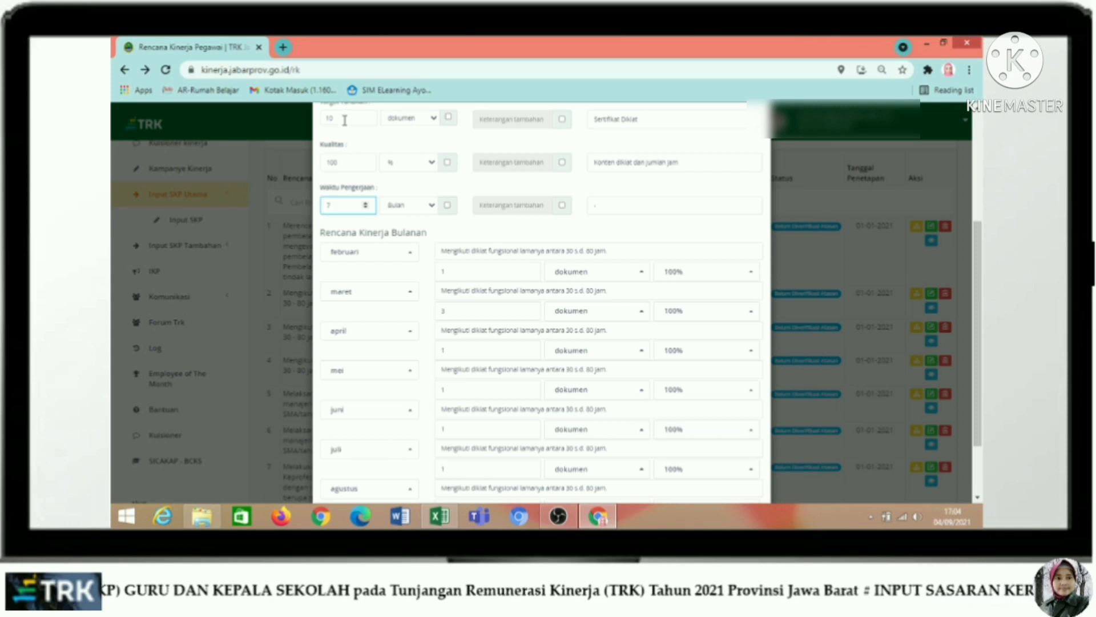
{"action": "left_click", "coordinate": [345, 121]}
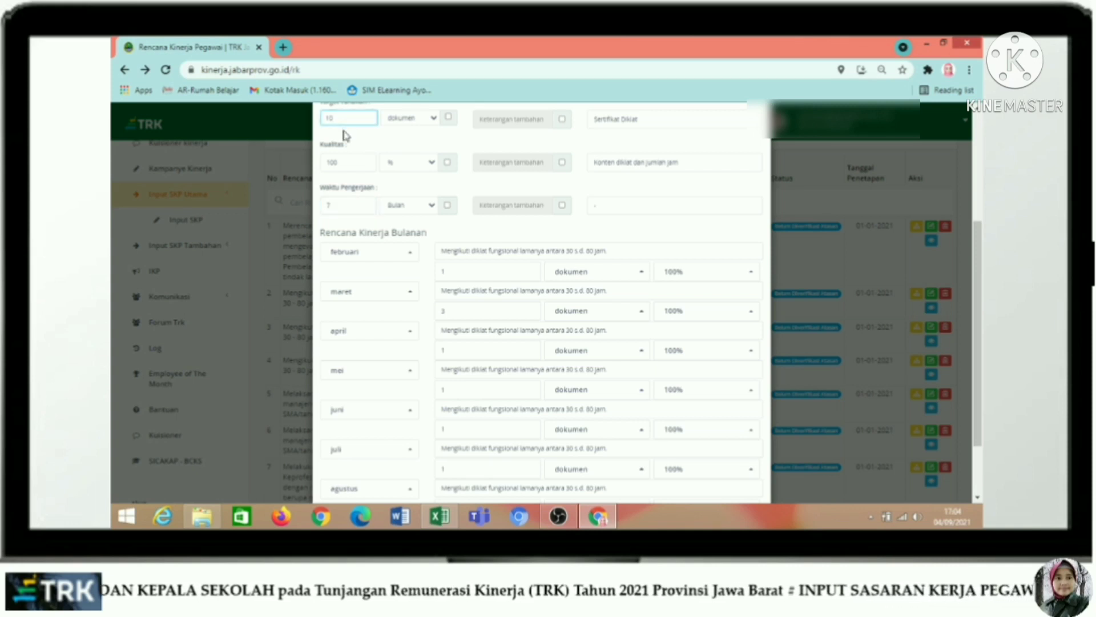
{"action": "left_click", "coordinate": [350, 204]}
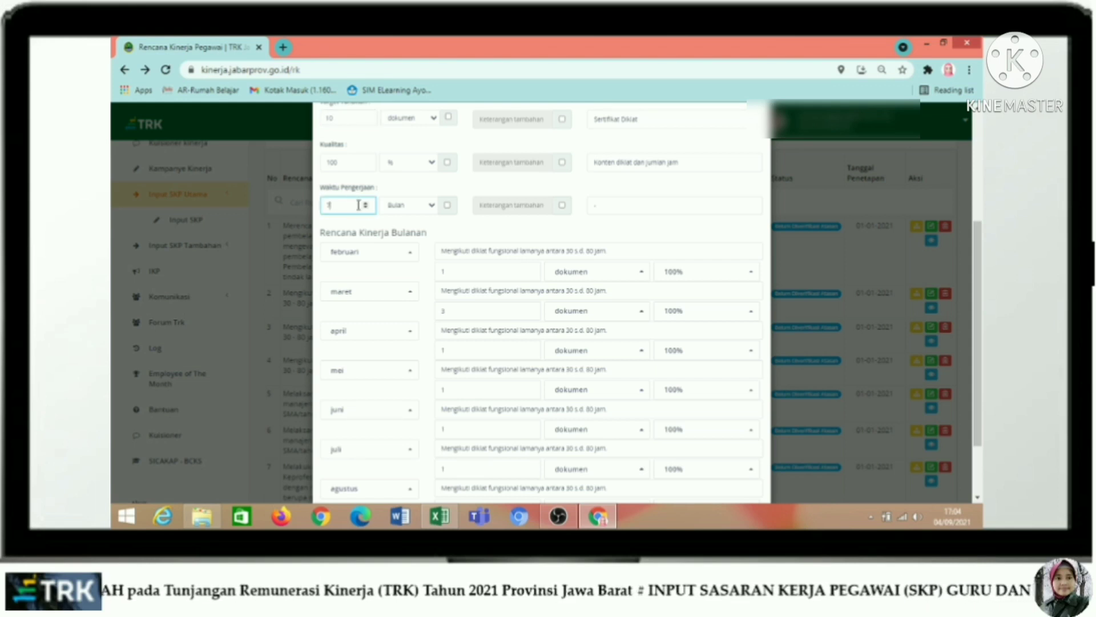
{"action": "left_click", "coordinate": [412, 207]}
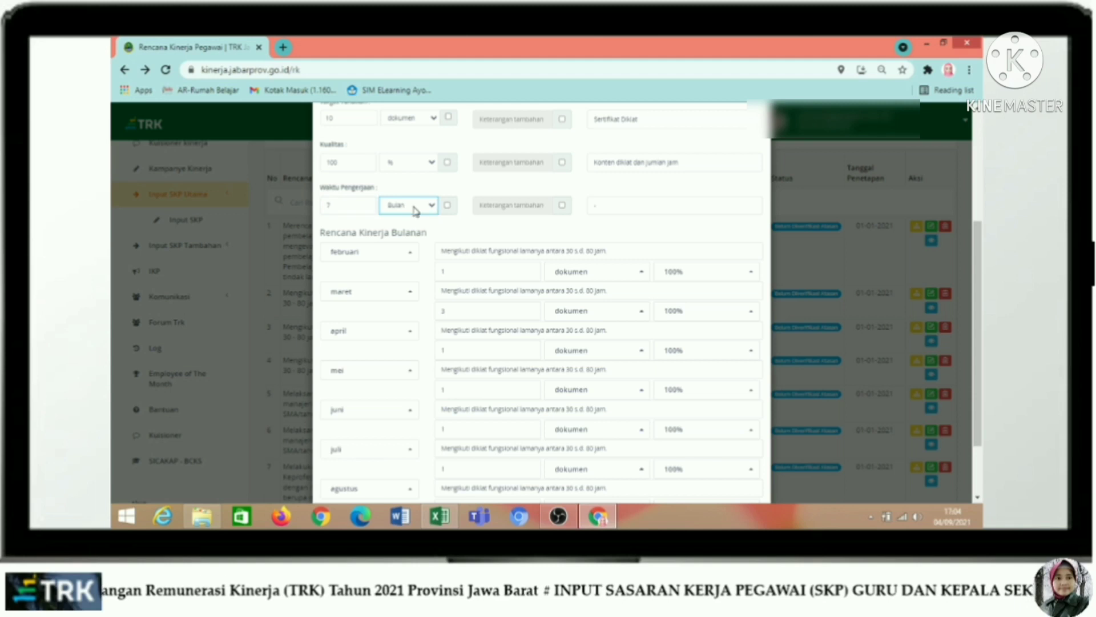
{"action": "left_click", "coordinate": [620, 204]}
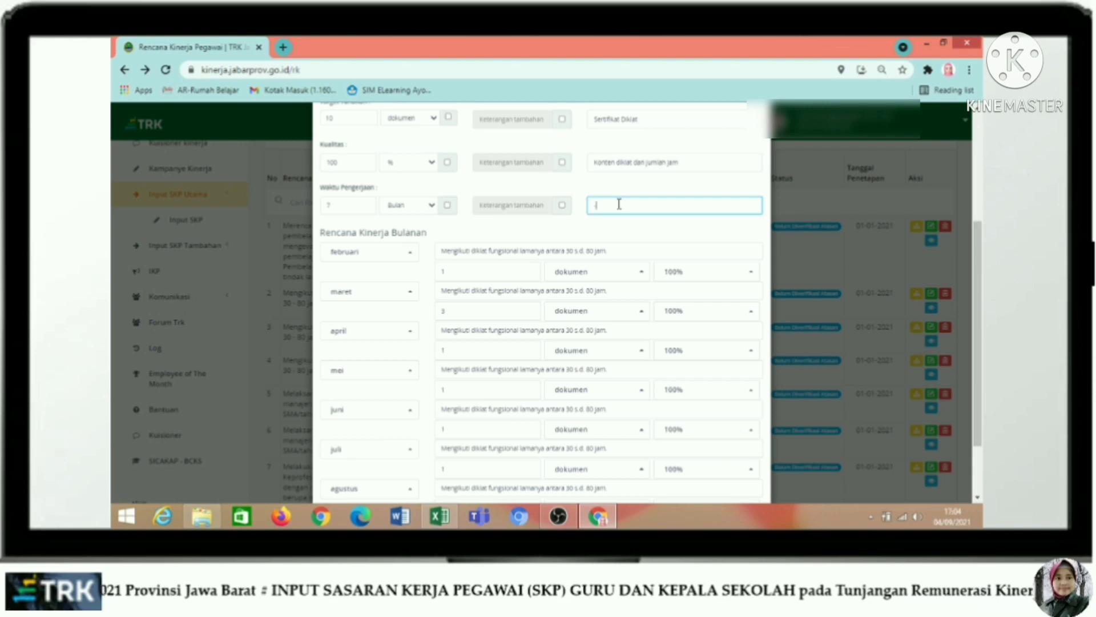
- Review the monthly plan rows, including the month options and the description of the Februari row
{"action": "left_click", "coordinate": [380, 228]}
{"action": "scroll", "coordinate": [380, 227], "scroll_direction": "down", "scroll_amount": 2}
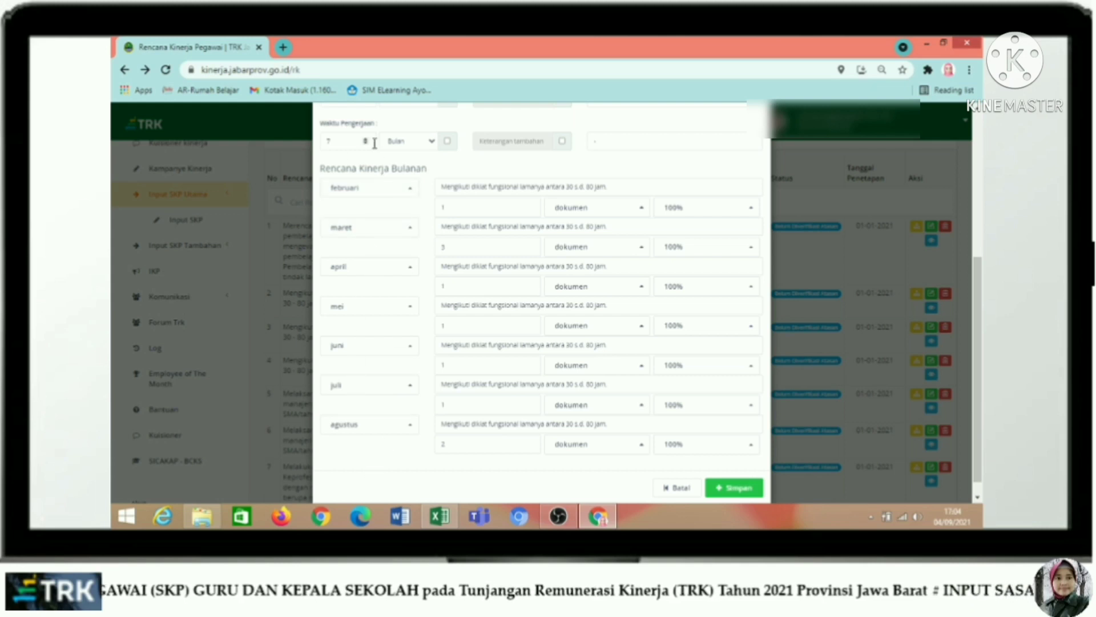
{"action": "left_click", "coordinate": [399, 197]}
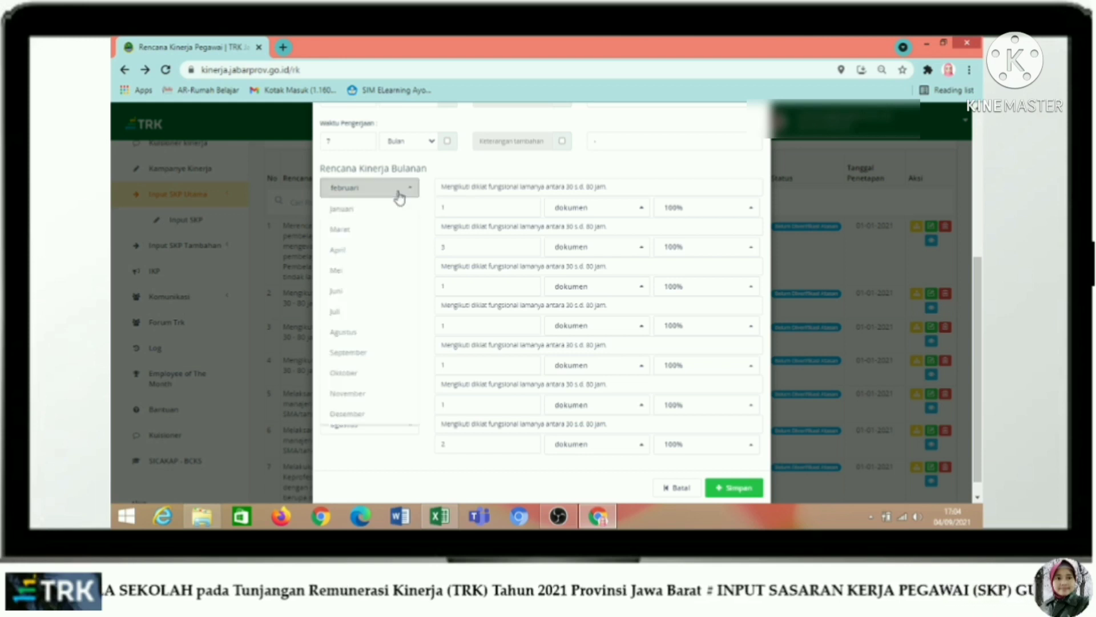
{"action": "left_click", "coordinate": [399, 197]}
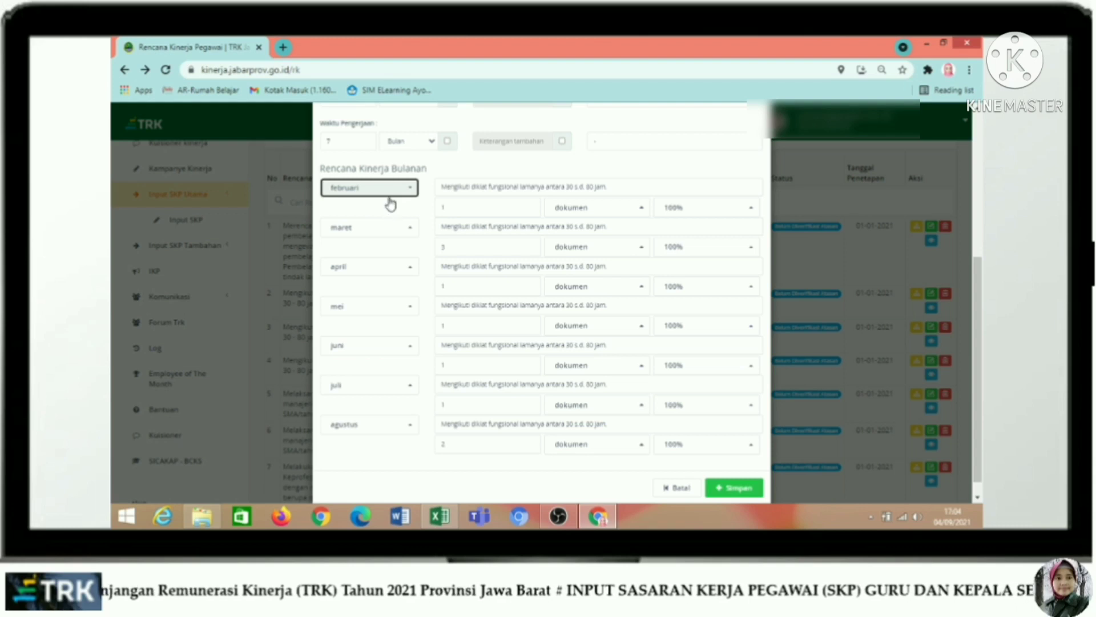
{"action": "left_click", "coordinate": [624, 187]}
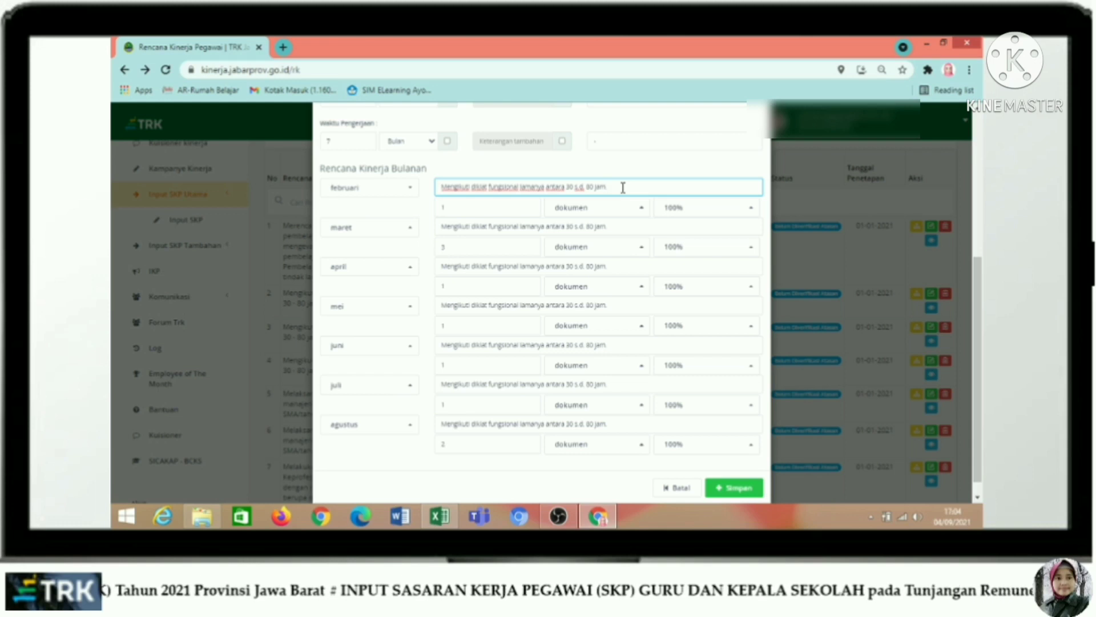
{"action": "scroll", "coordinate": [623, 187], "scroll_direction": "up", "scroll_amount": 3}
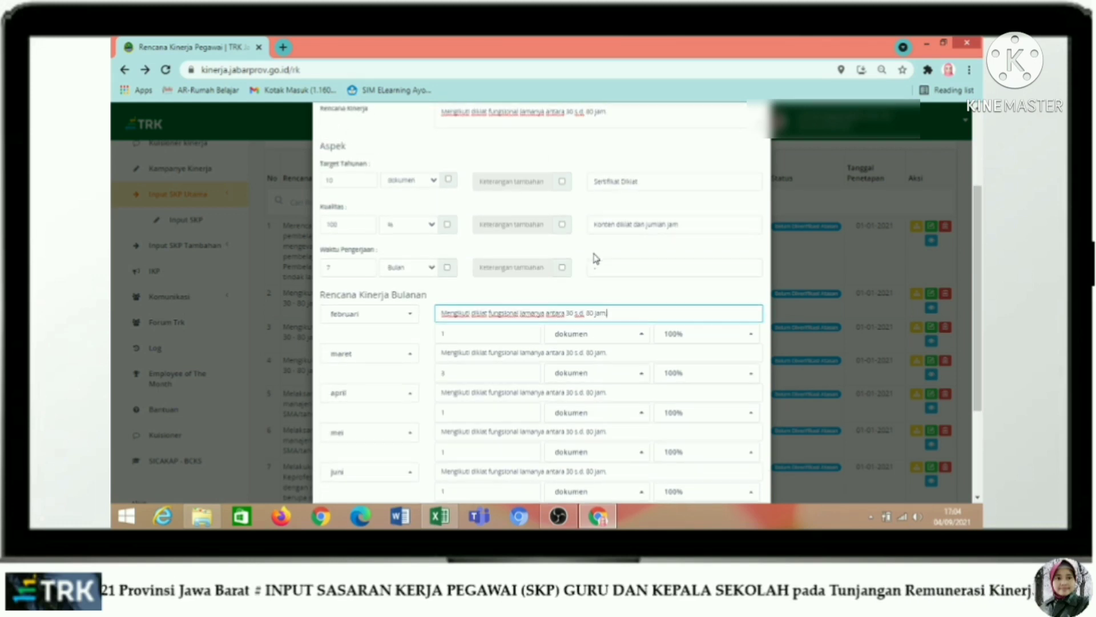
{"action": "scroll", "coordinate": [571, 251], "scroll_direction": "down", "scroll_amount": 3}
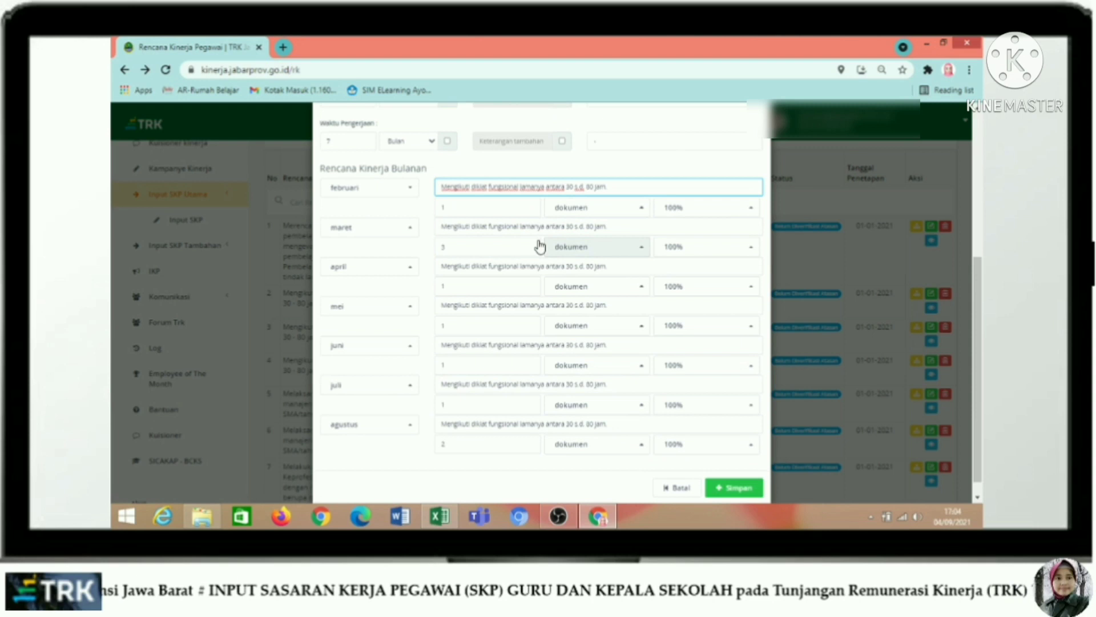
- Check the monthly target amounts for Februari and Maret
{"action": "left_click", "coordinate": [475, 210]}
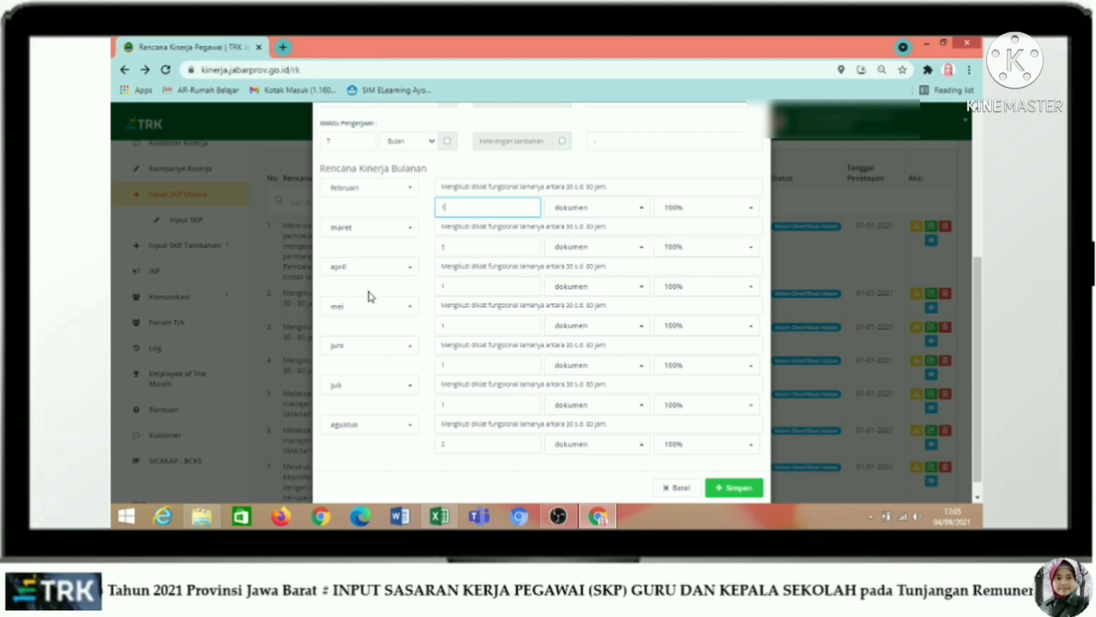
{"action": "double_click", "coordinate": [443, 208]}
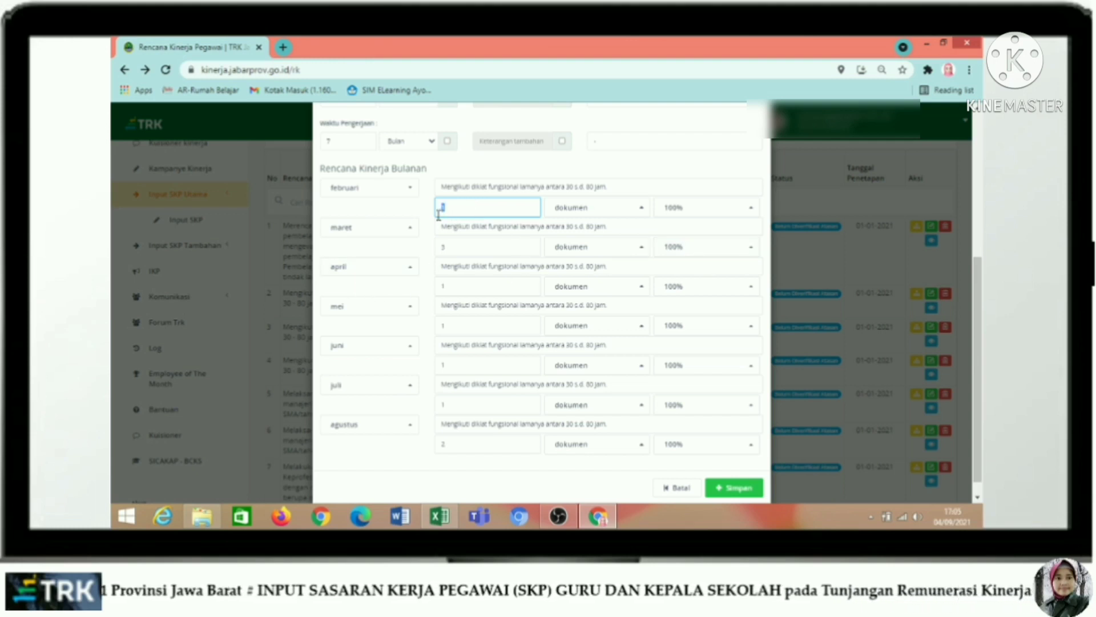
{"action": "double_click", "coordinate": [449, 248]}
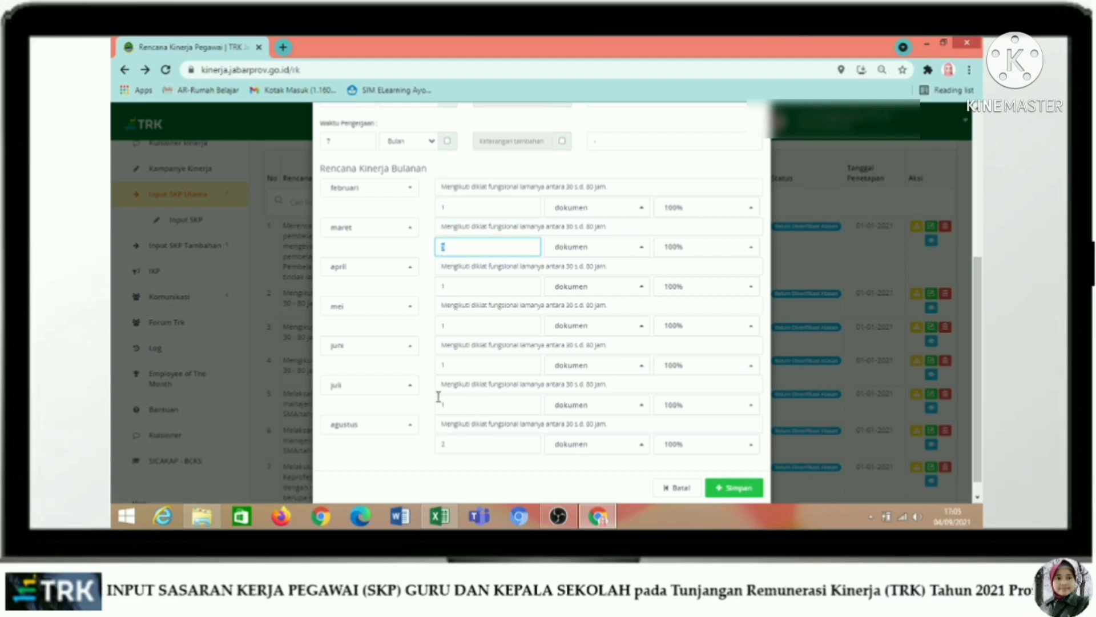
{"action": "scroll", "coordinate": [444, 356], "scroll_direction": "up", "scroll_amount": 1}
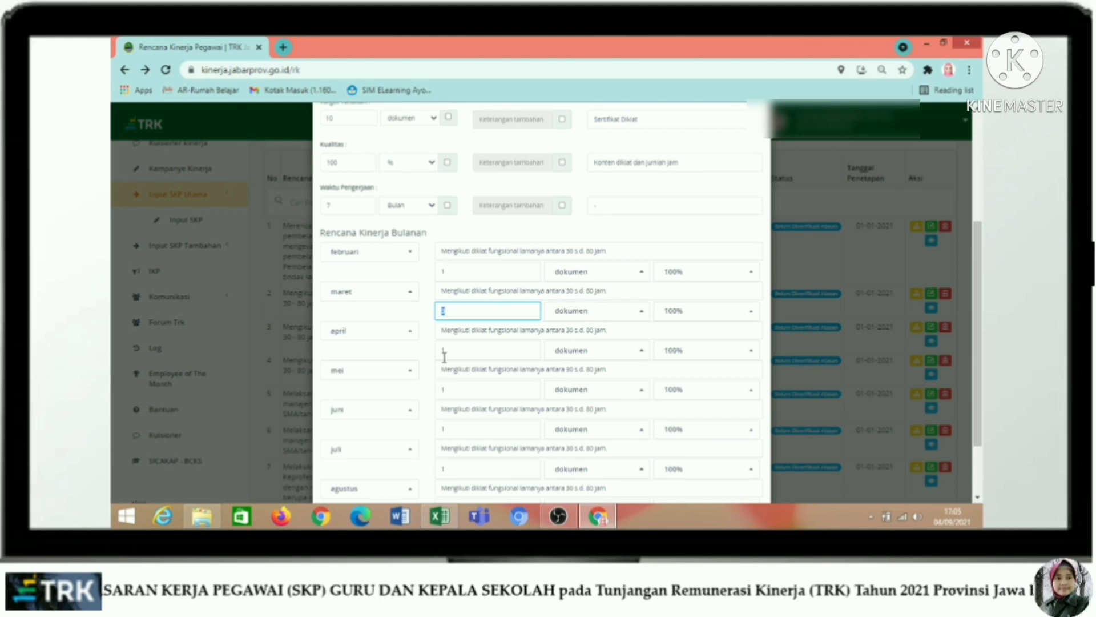
{"action": "type", "text": "3"}
- Compare the annual target with the monthly targets from Februari to Mei, and close plan number 2 without saving
{"action": "left_click", "coordinate": [342, 161]}
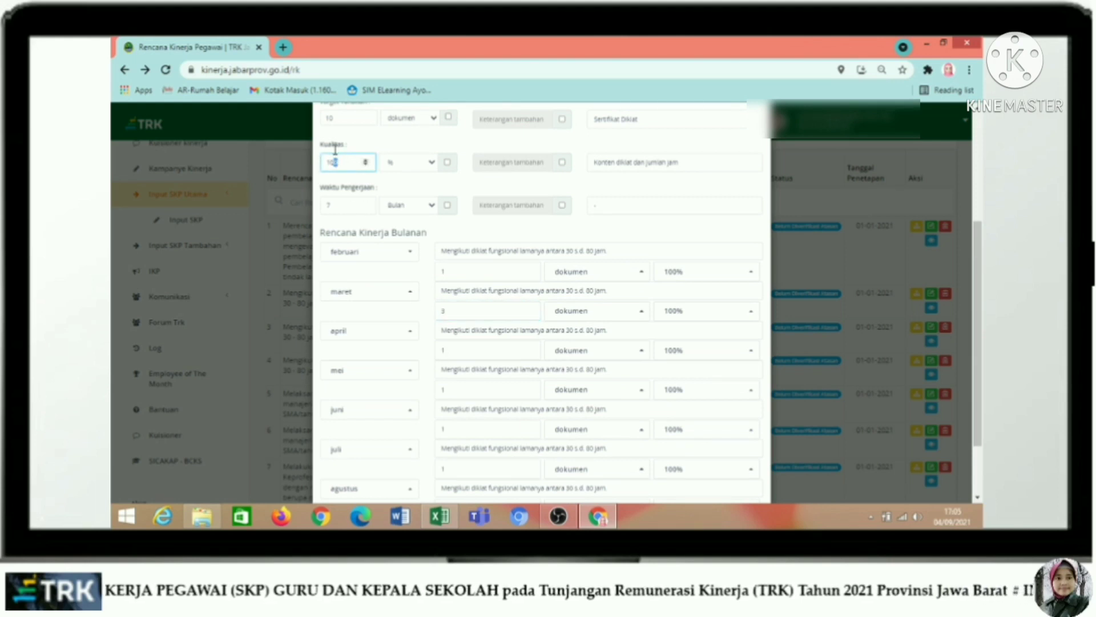
{"action": "left_click", "coordinate": [341, 117]}
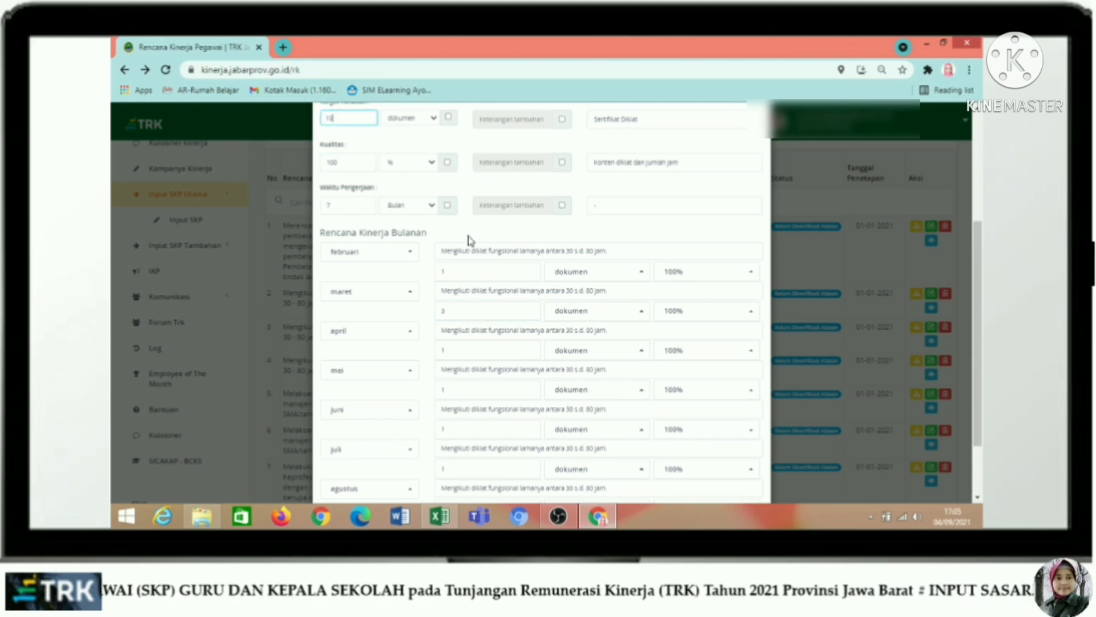
{"action": "scroll", "coordinate": [469, 240], "scroll_direction": "down", "scroll_amount": 1}
{"action": "left_click", "coordinate": [460, 194]}
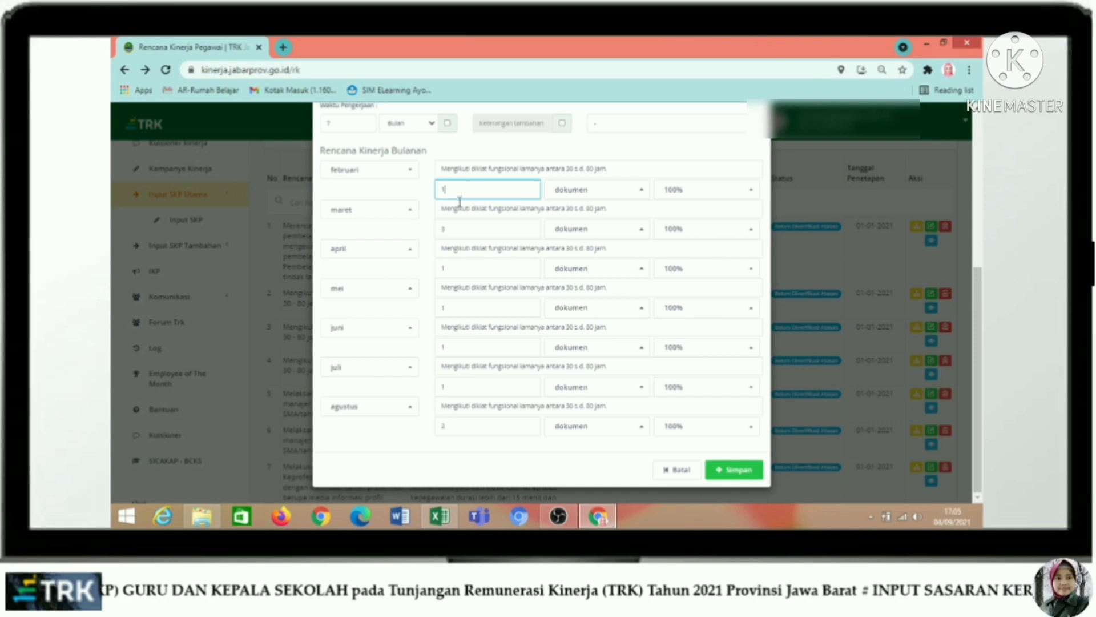
{"action": "left_click", "coordinate": [457, 233]}
{"action": "left_click", "coordinate": [454, 266]}
{"action": "left_click", "coordinate": [449, 307]}
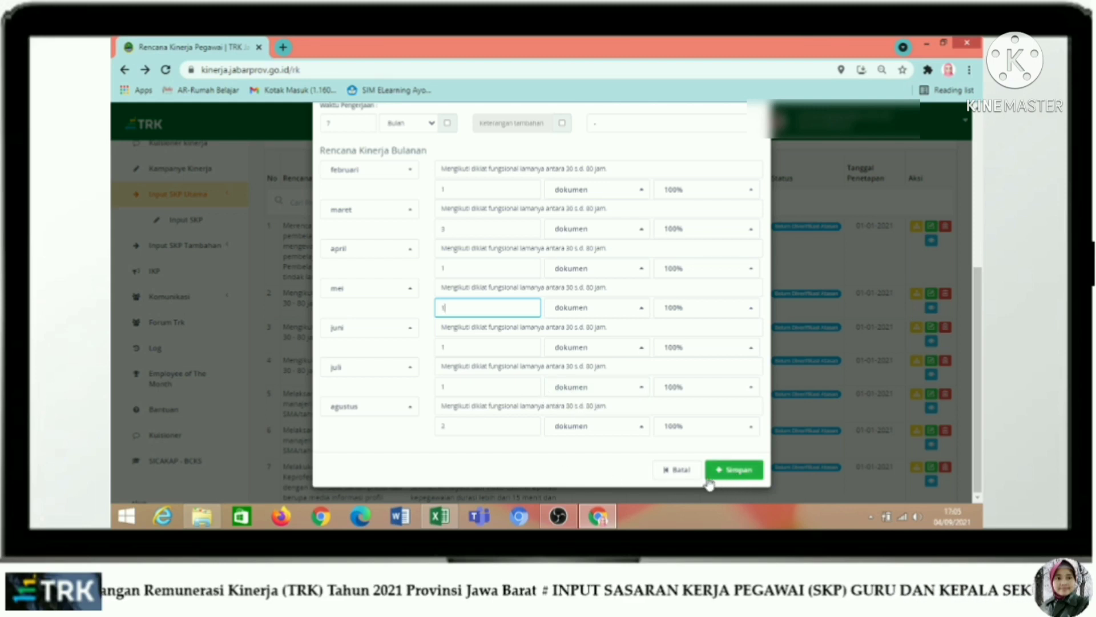
{"action": "left_click", "coordinate": [679, 471]}
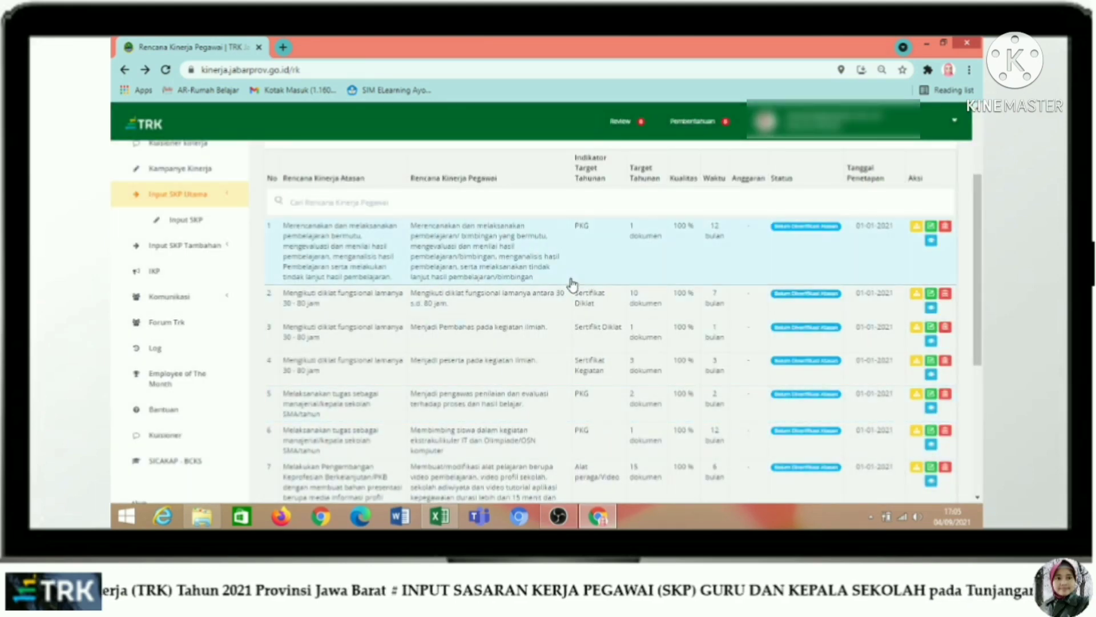
- Switch to the Excel sheet skp 2021, copy "Menjadi Pembahas pada kegiatan ilmiah." from cell E12, and return to the TRK plan list
{"action": "left_click", "coordinate": [439, 517]}
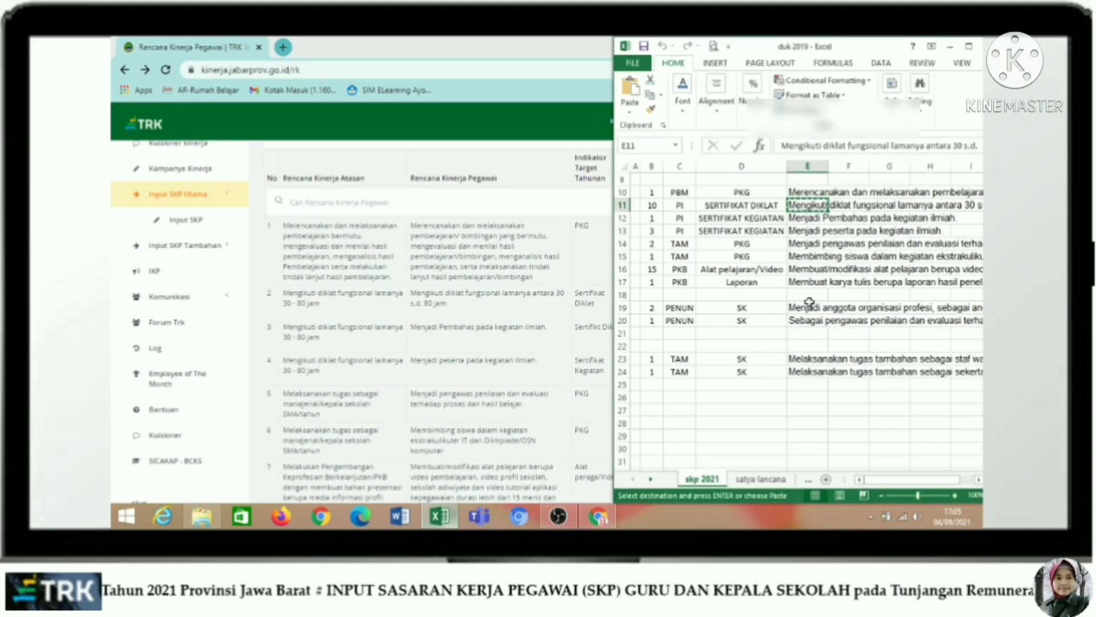
{"action": "left_click", "coordinate": [808, 218]}
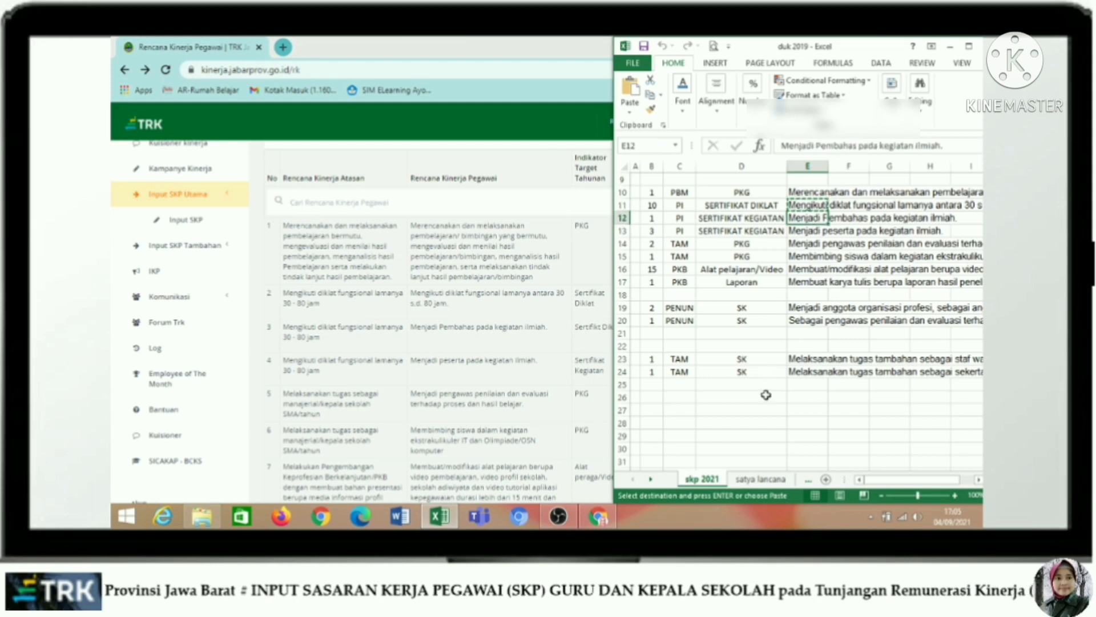
{"action": "key", "text": "ctrl+c"}
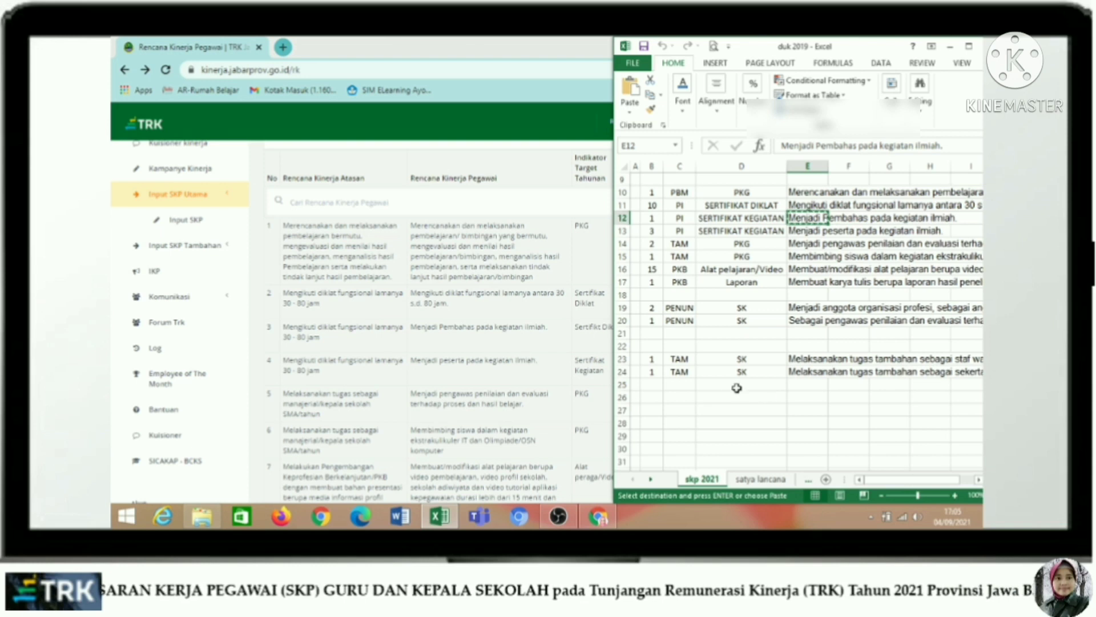
{"action": "left_click", "coordinate": [457, 151]}
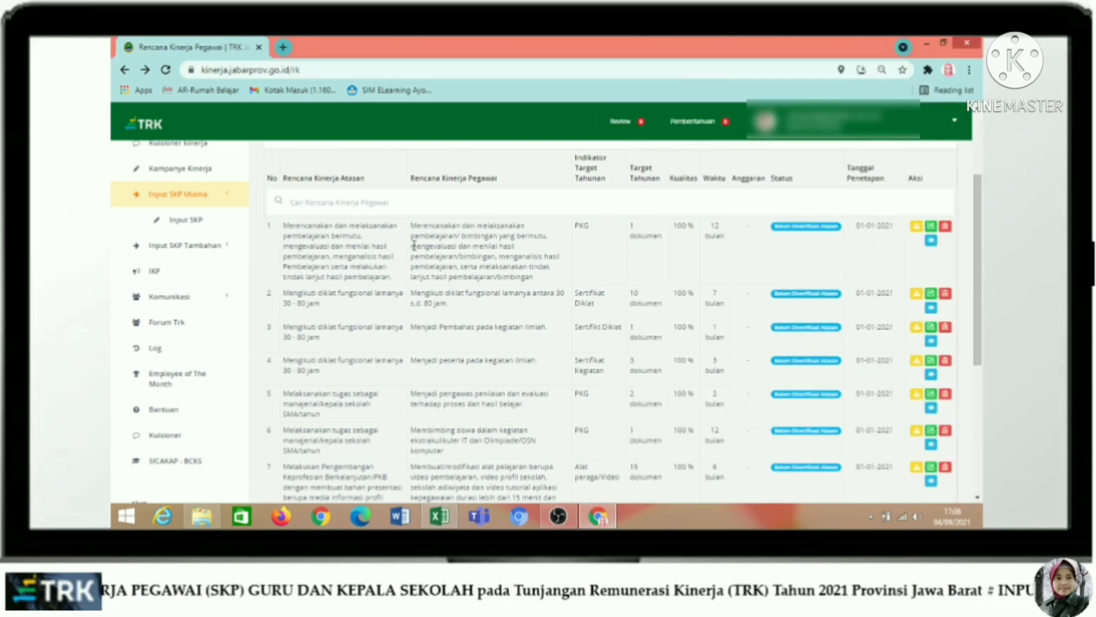
- Edit plan number 3, choosing the superior plan "Mengikuti diklat fungsional lamanya 30 - 80 jam | Sertifikat Diklat" and replacing Rencana Kinerja with the copied text
{"action": "left_click", "coordinate": [931, 327]}
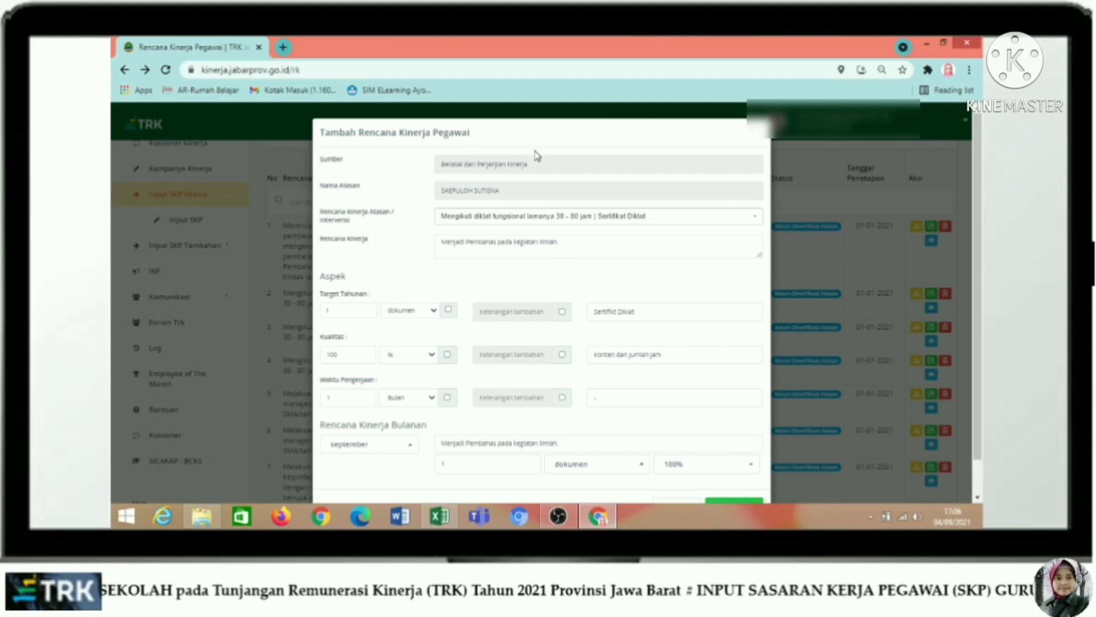
{"action": "left_click", "coordinate": [507, 220]}
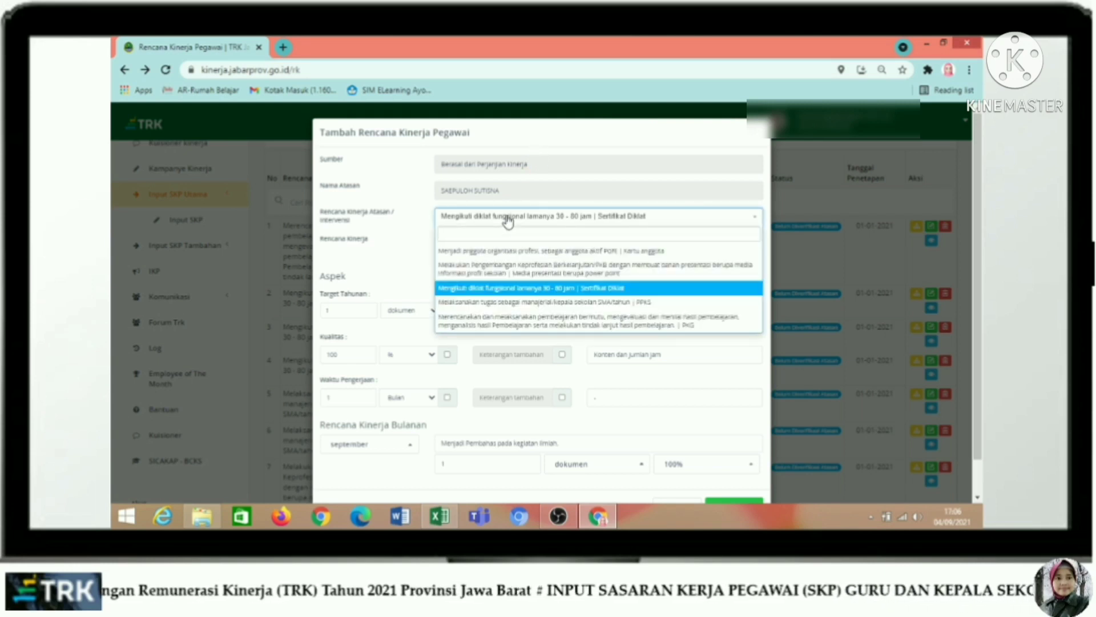
{"action": "left_click", "coordinate": [514, 294]}
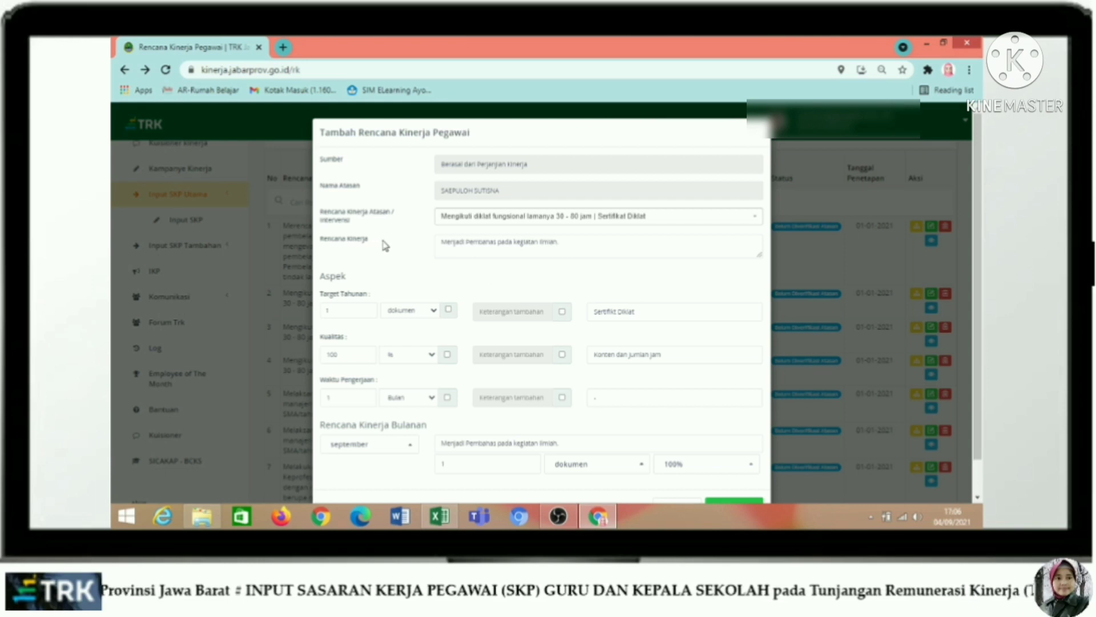
{"action": "left_click_drag", "start_coordinate": [566, 239], "coordinate": [428, 244]}
{"action": "key", "text": "ctrl+v"}
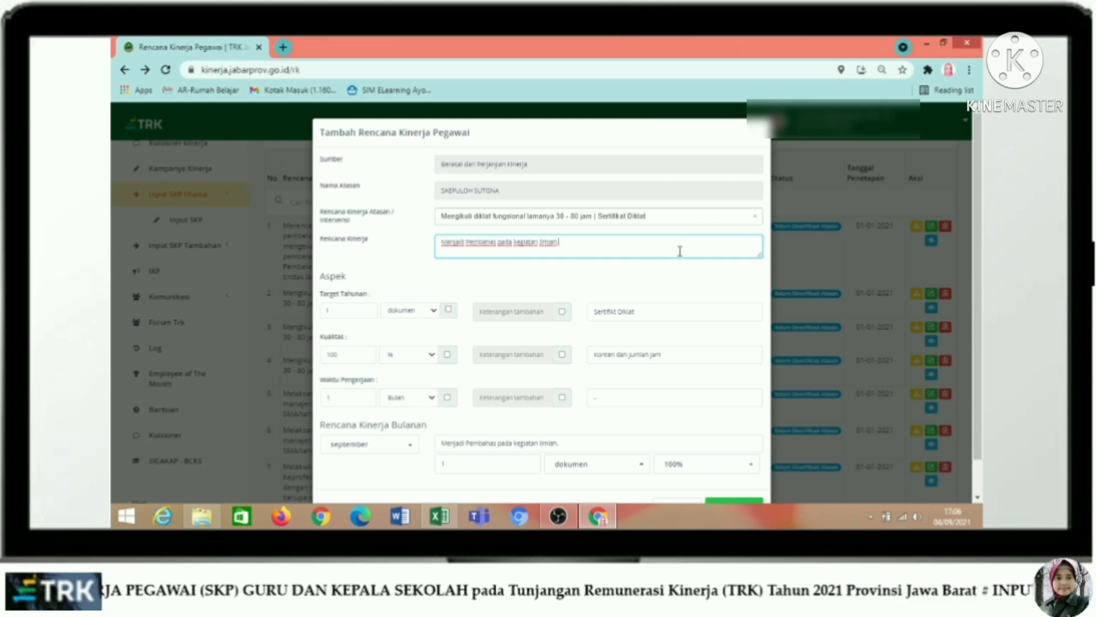
- Keep Target Tahunan at 1 dokumen and change its description to "Sertifikt Kegiatan"
{"action": "scroll", "coordinate": [680, 251], "scroll_direction": "down", "scroll_amount": 1}
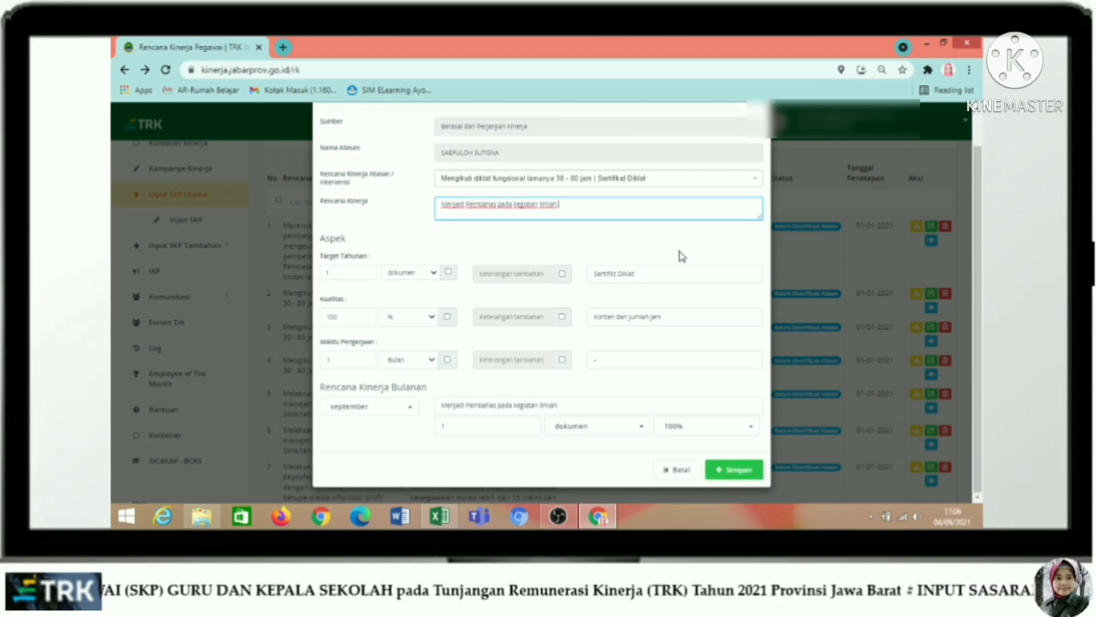
{"action": "left_click", "coordinate": [342, 271]}
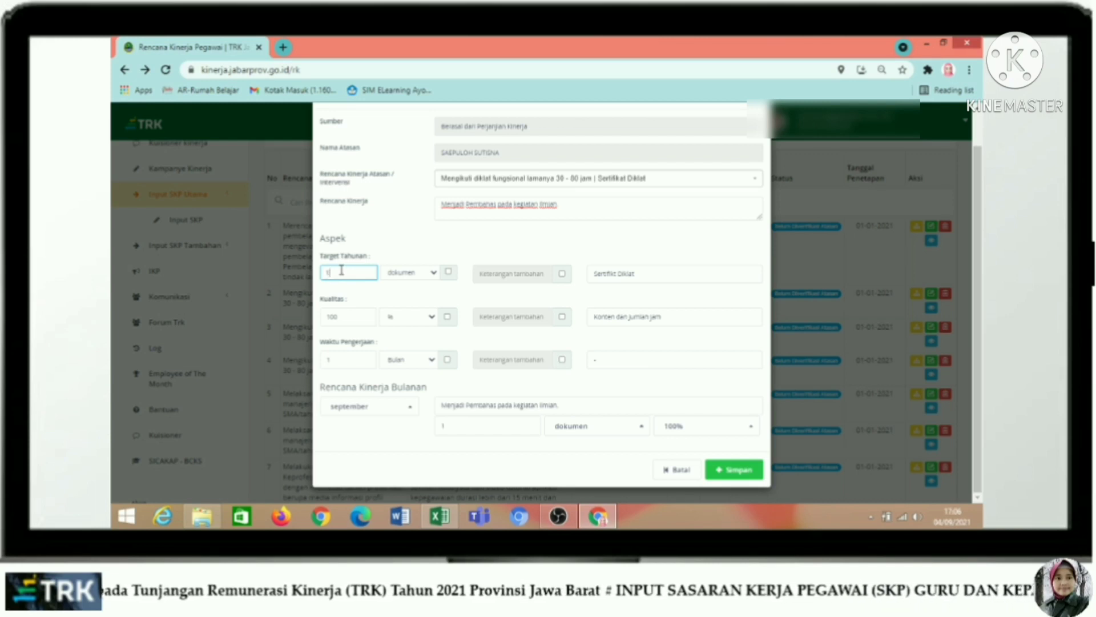
{"action": "left_click", "coordinate": [407, 275]}
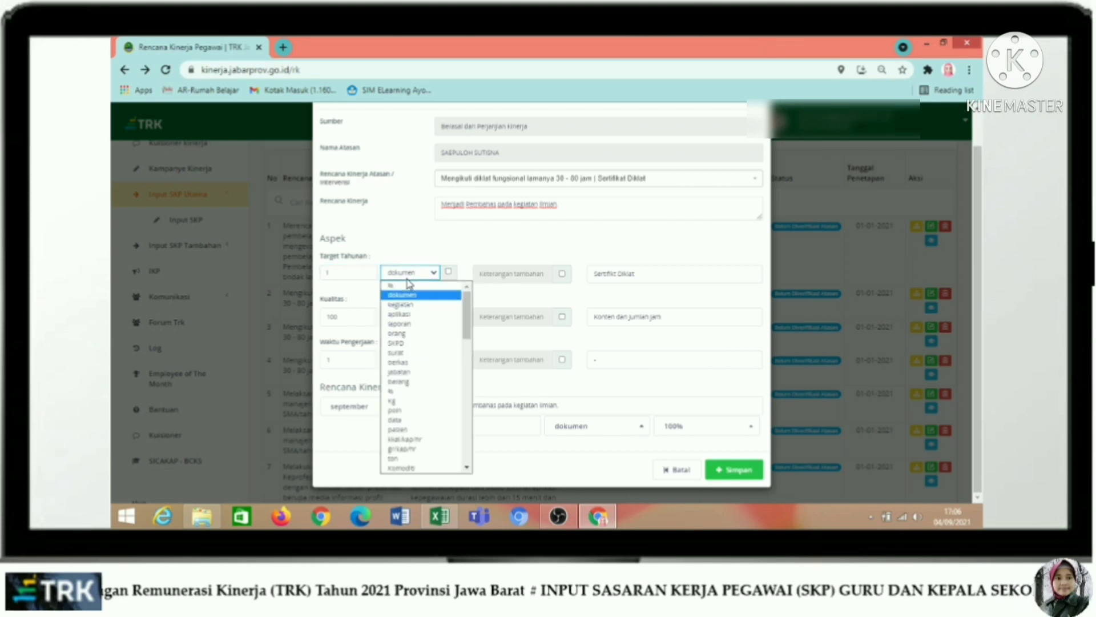
{"action": "left_click", "coordinate": [407, 280]}
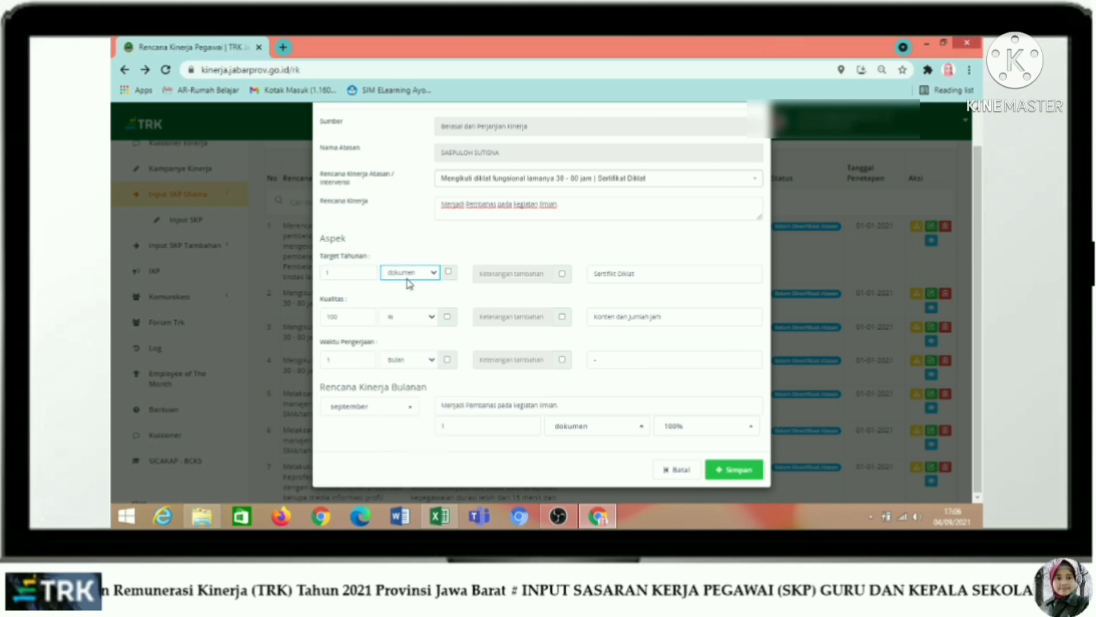
{"action": "double_click", "coordinate": [626, 274]}
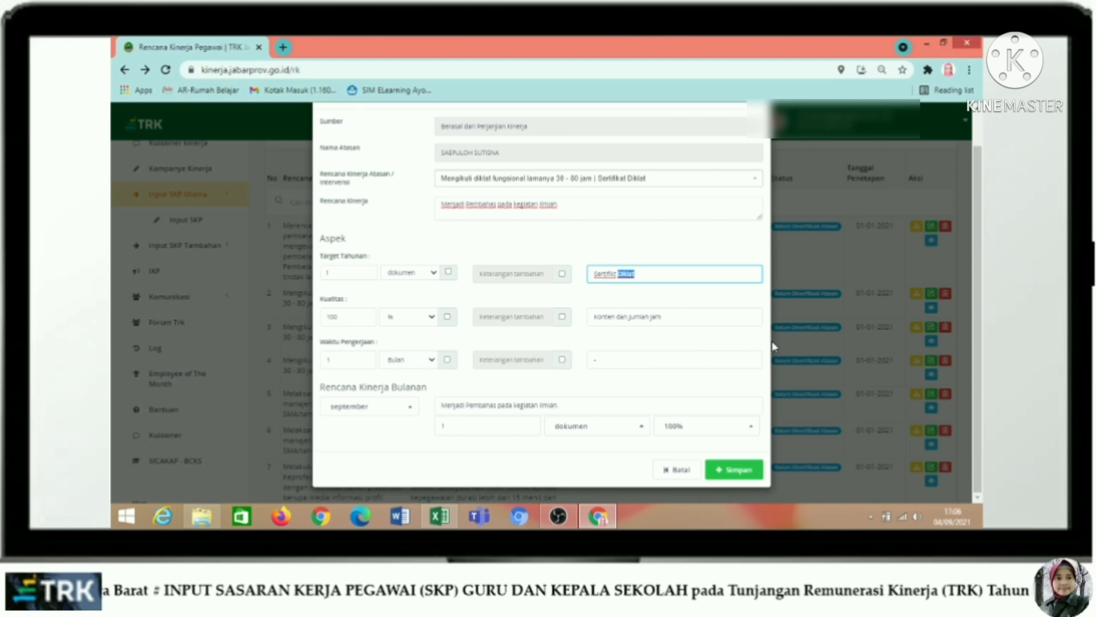
{"action": "type", "text": "Ki"}
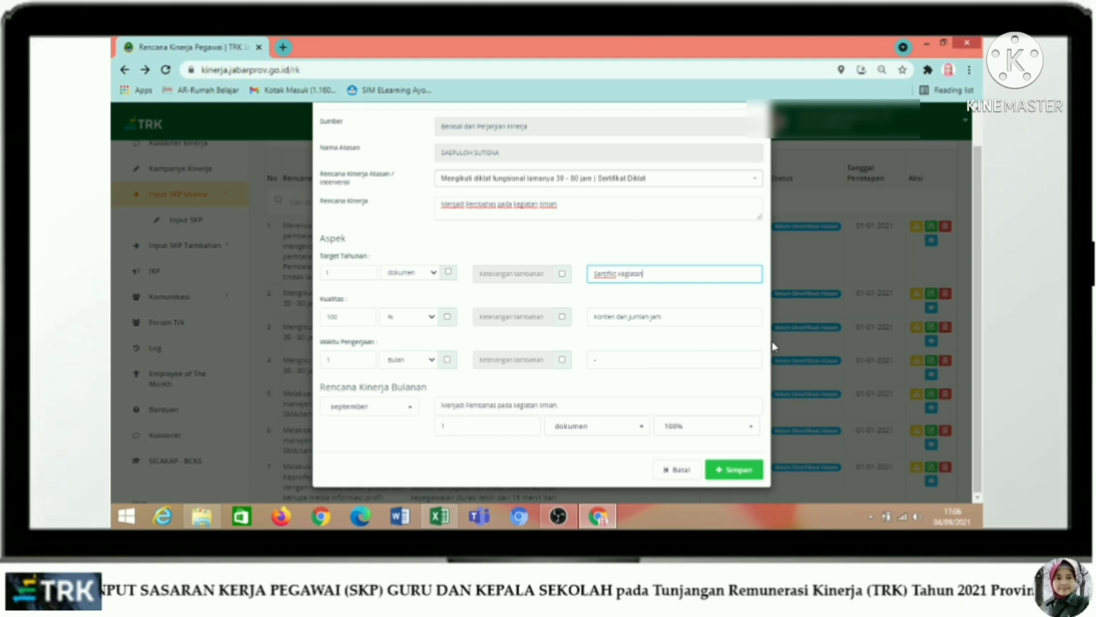
{"action": "type", "text": "egiatan"}
{"action": "left_click", "coordinate": [658, 258]}
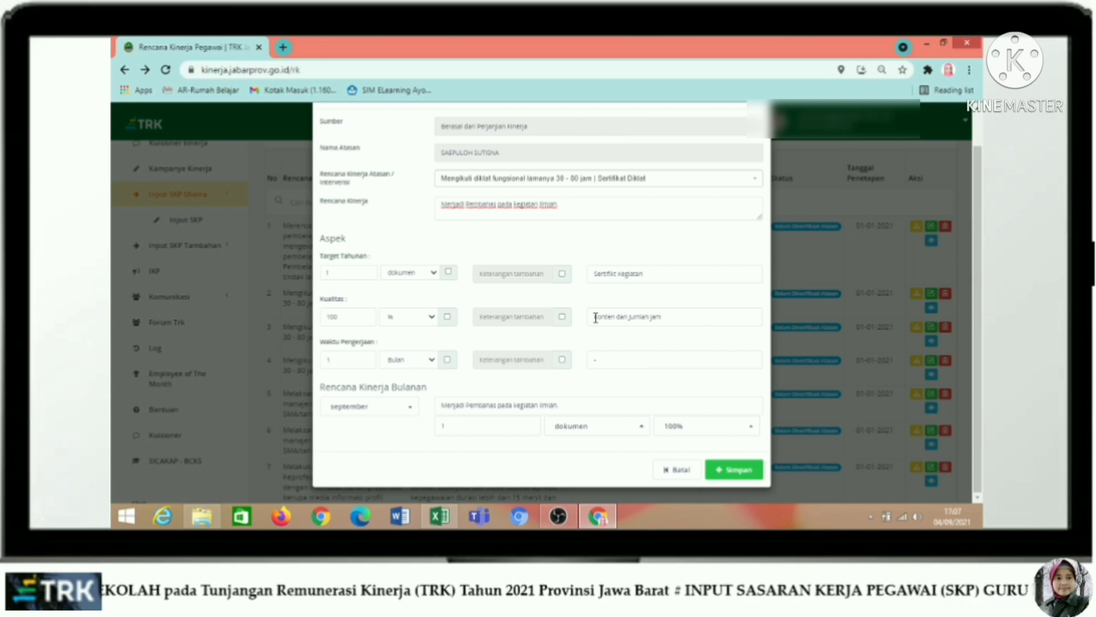
- Change the Kualitas description to "Konten Sertifikat Kegiatan"
{"action": "left_click_drag", "start_coordinate": [595, 318], "coordinate": [667, 317]}
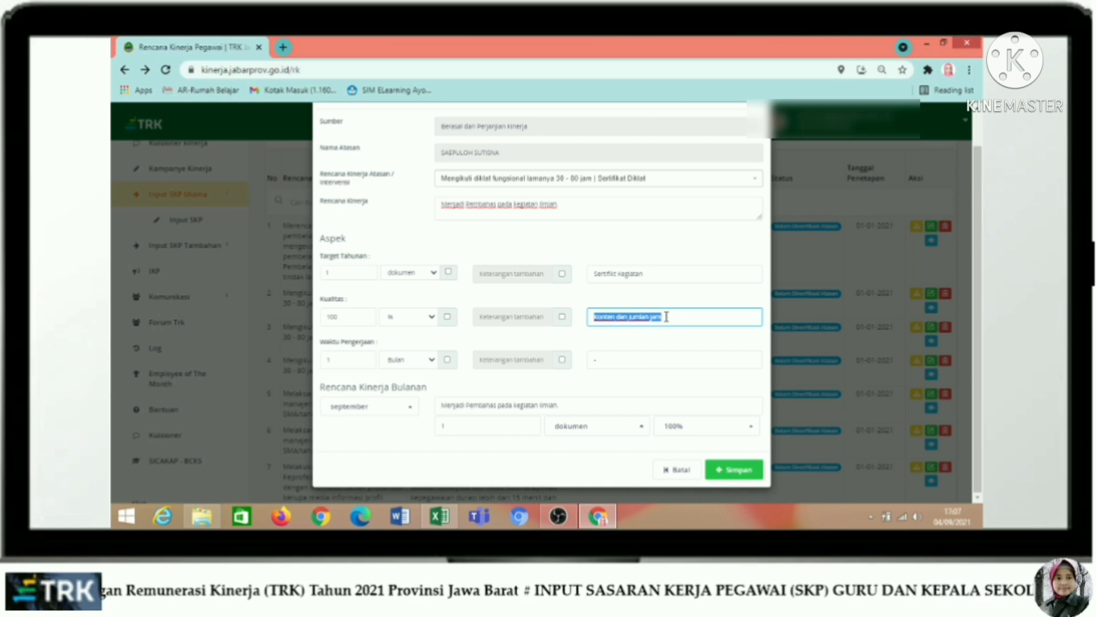
{"action": "left_click", "coordinate": [666, 317]}
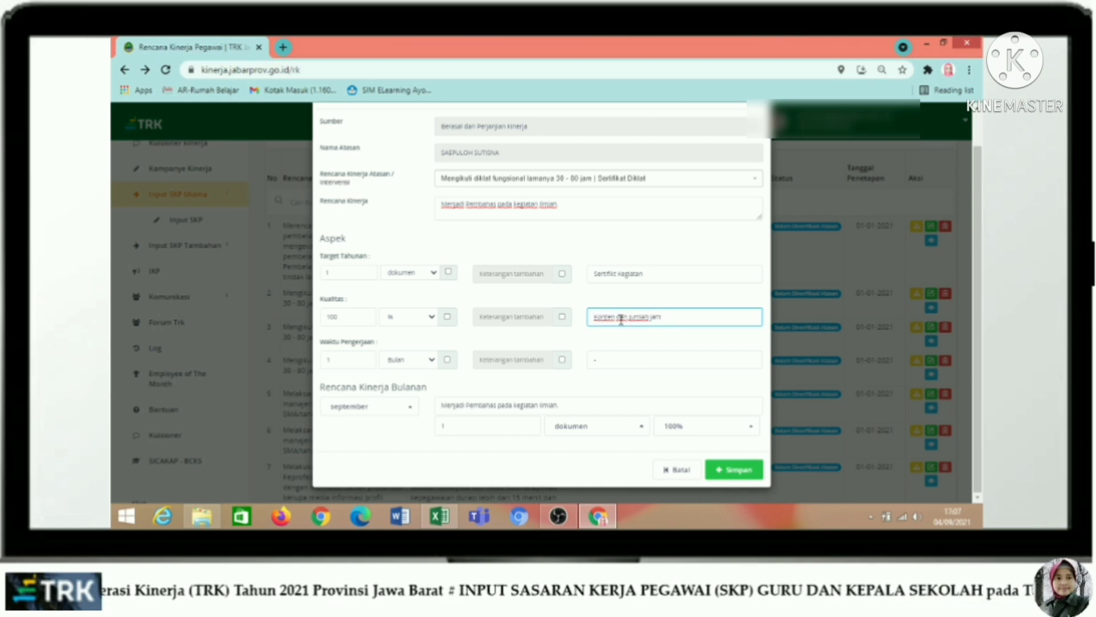
{"action": "left_click_drag", "start_coordinate": [620, 318], "coordinate": [665, 317]}
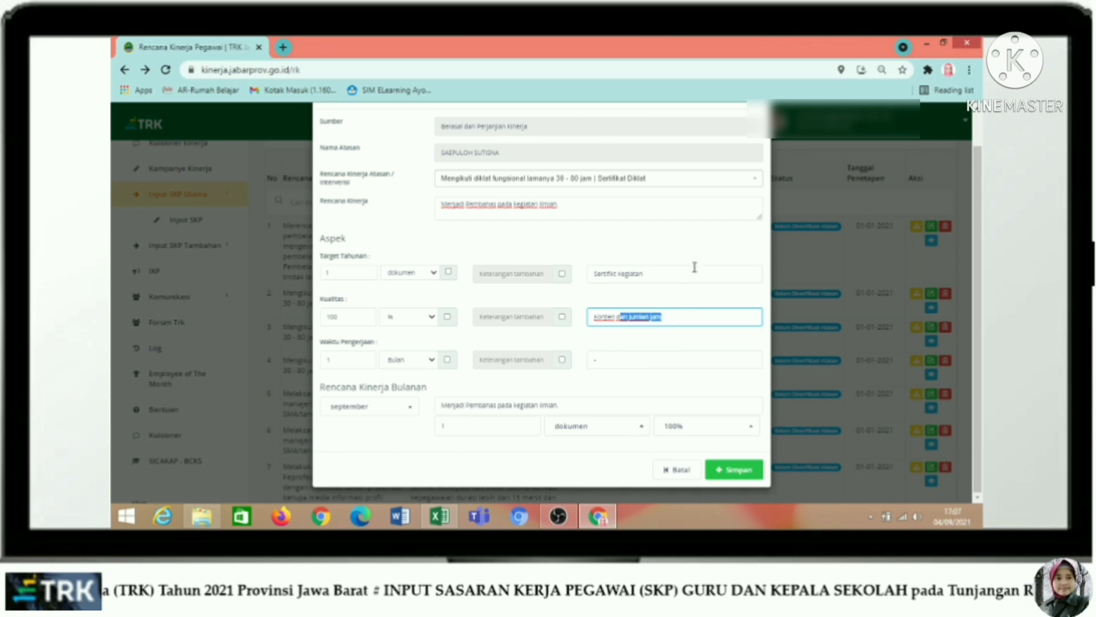
{"action": "key", "text": "BackSpace"}
{"action": "key", "text": "BackSpace"}
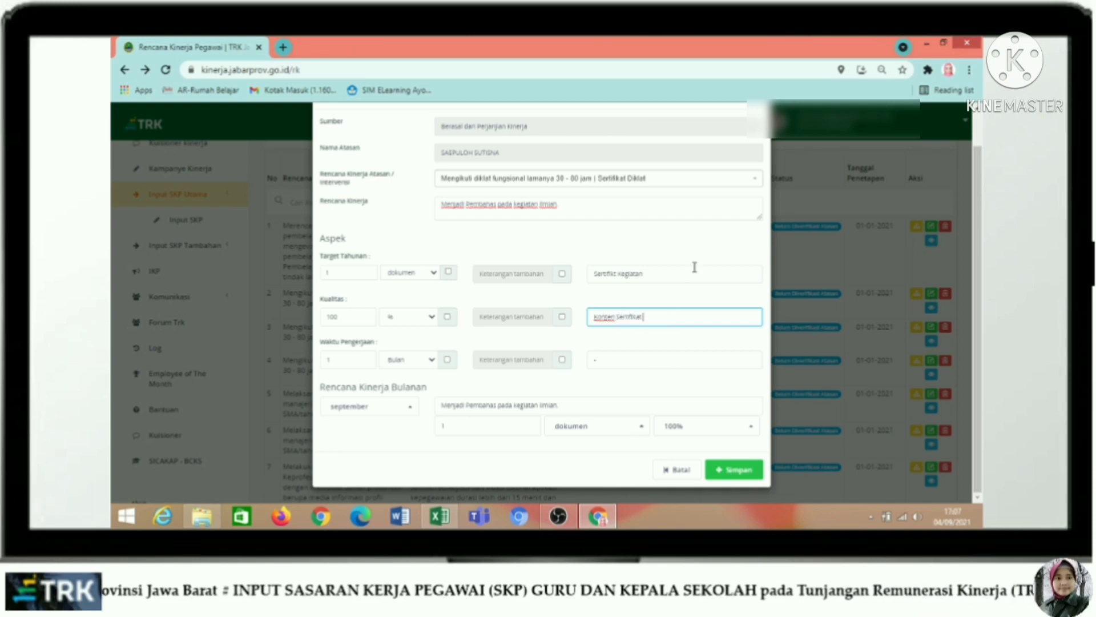
{"action": "type", "text": "Sertifikat Kegiat"}
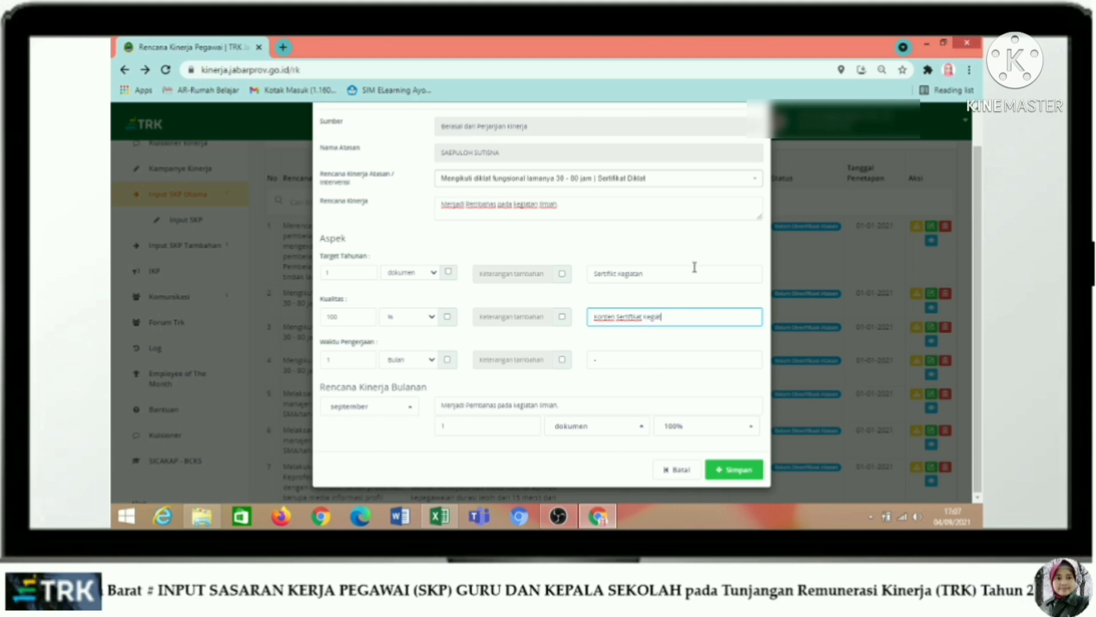
{"action": "type", "text": "an"}
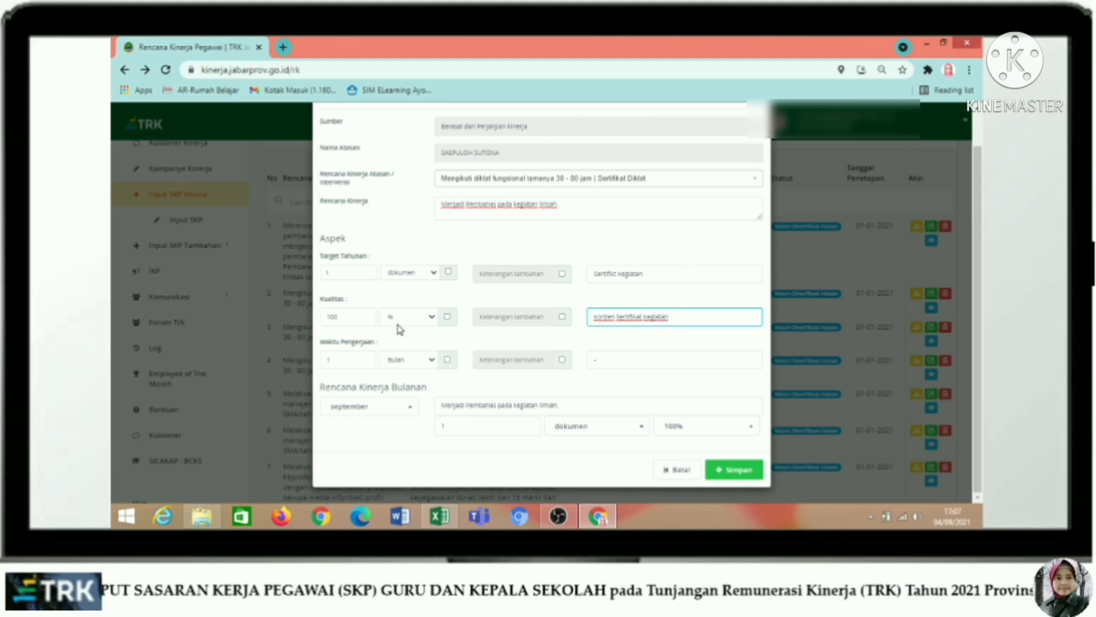
- Check the Waktu Pengerjaan value and description, and the description of the September monthly plan
{"action": "left_click", "coordinate": [347, 366]}
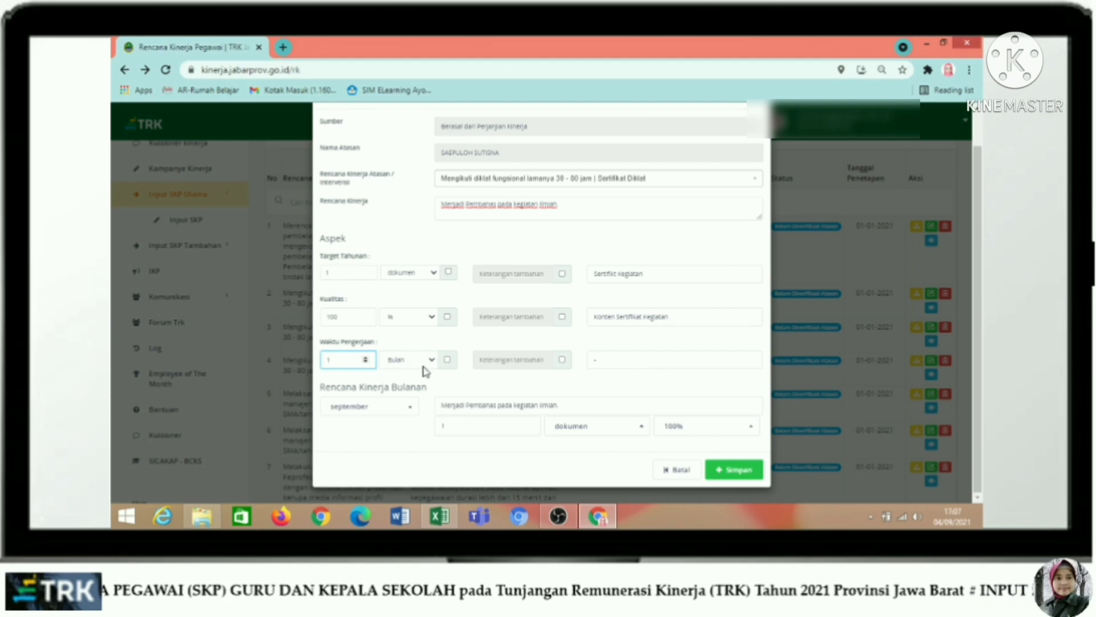
{"action": "left_click", "coordinate": [627, 358]}
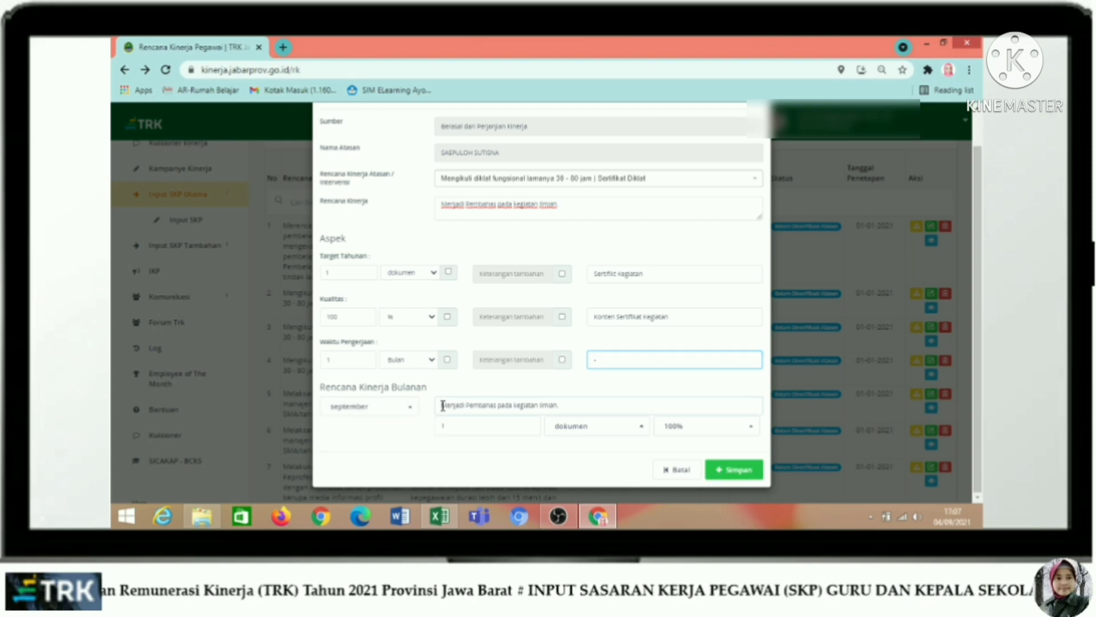
{"action": "left_click_drag", "start_coordinate": [443, 405], "coordinate": [567, 404]}
{"action": "left_click", "coordinate": [602, 406]}
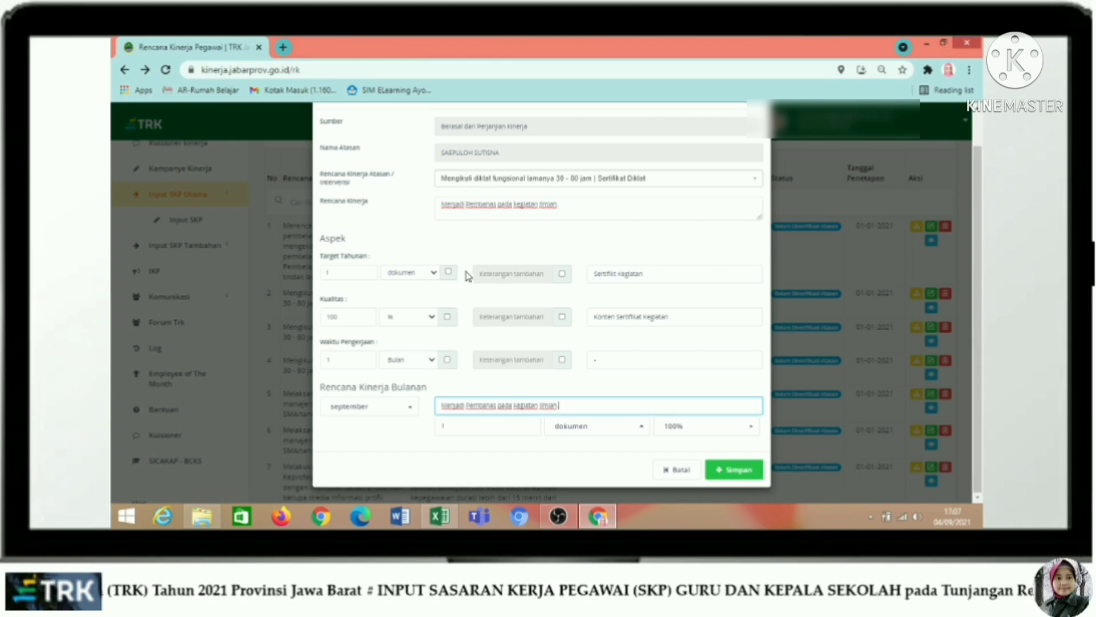
- Compare the September target amount with the annual target, and save plan number 3 with confirmation
{"action": "left_click", "coordinate": [466, 426]}
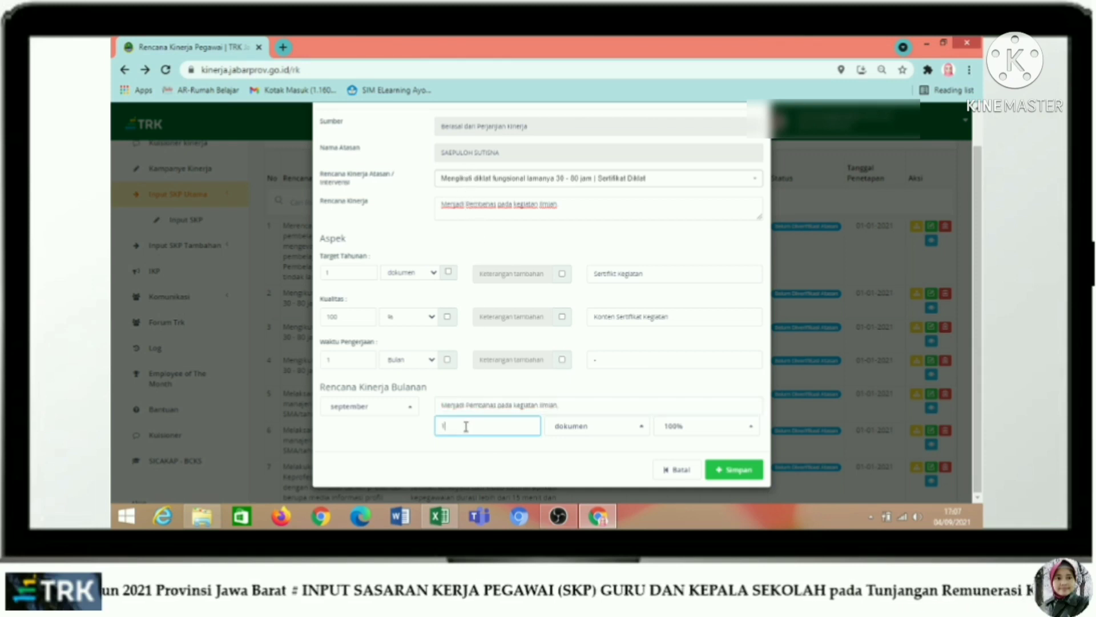
{"action": "left_click", "coordinate": [347, 273]}
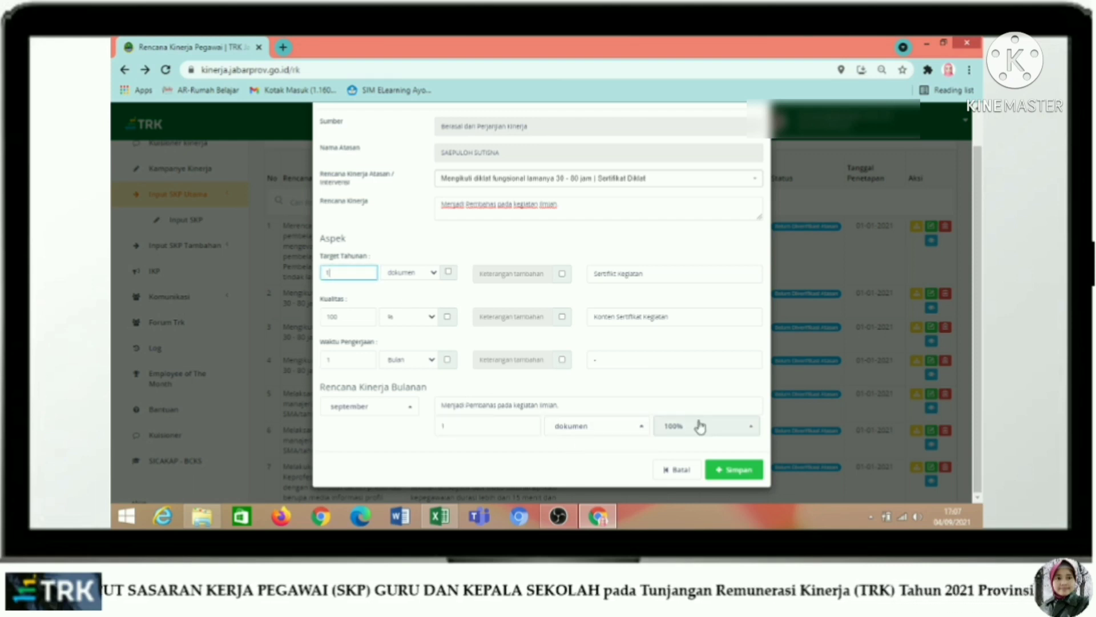
{"action": "left_click", "coordinate": [729, 479]}
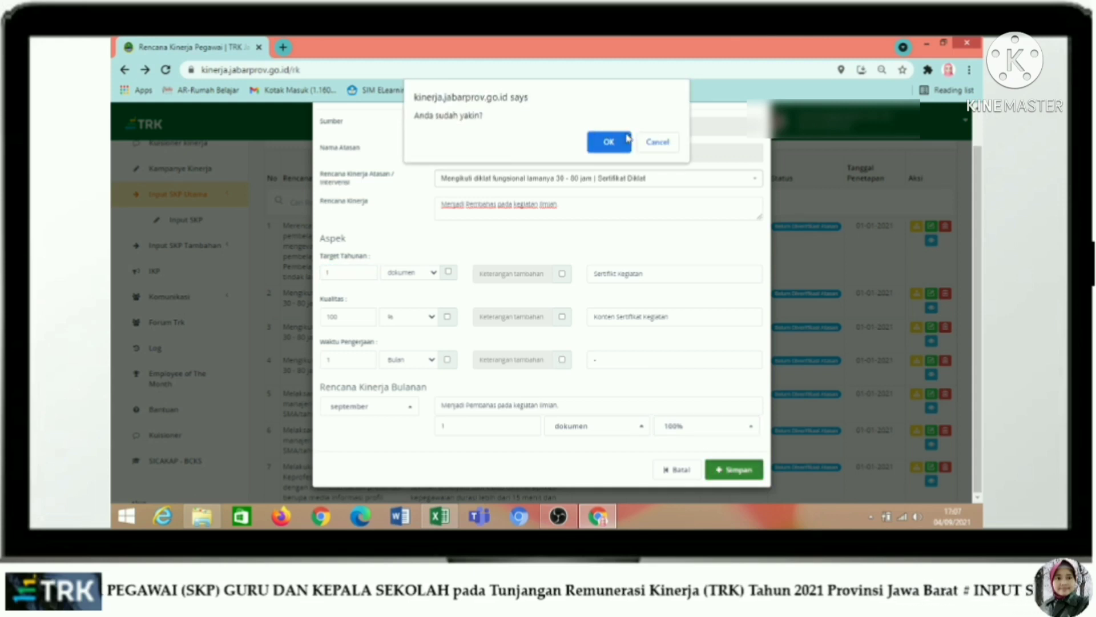
{"action": "left_click", "coordinate": [609, 142]}
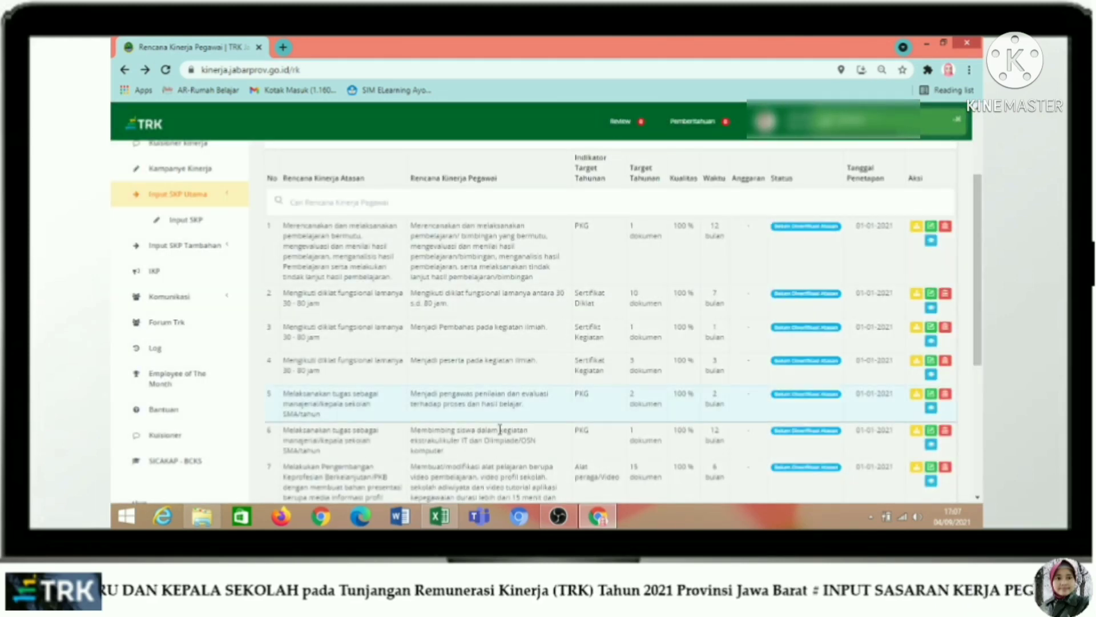
- Switch to the Excel sheet, copy "Menjadi peserta pada kegiatan ilmiah." from cell E13, and return to the TRK plan list
{"action": "left_click", "coordinate": [440, 516]}
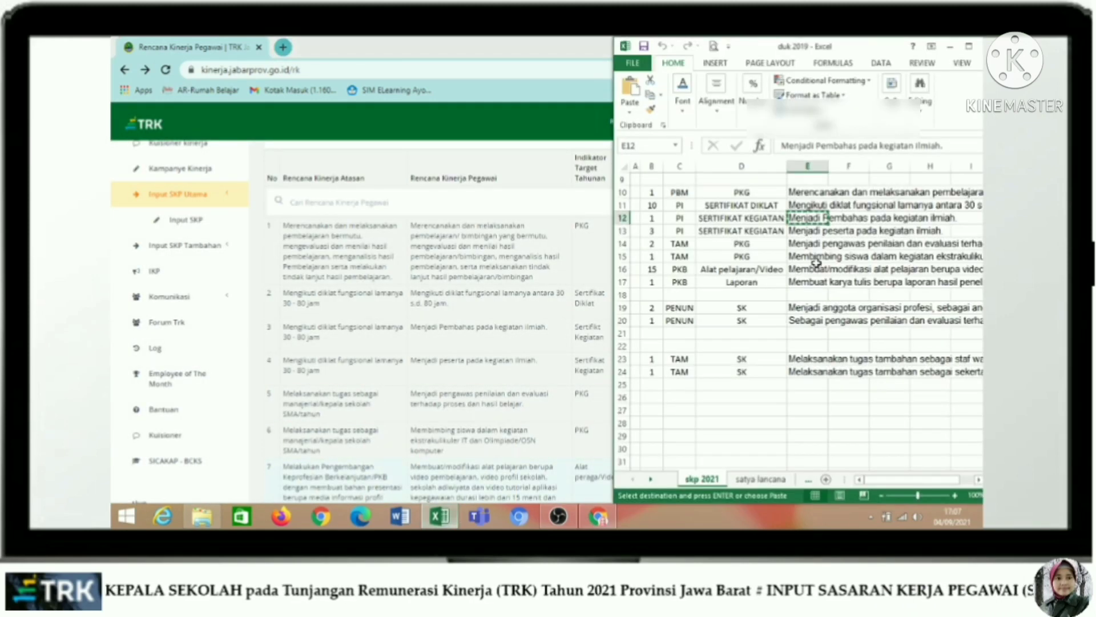
{"action": "left_click", "coordinate": [801, 232]}
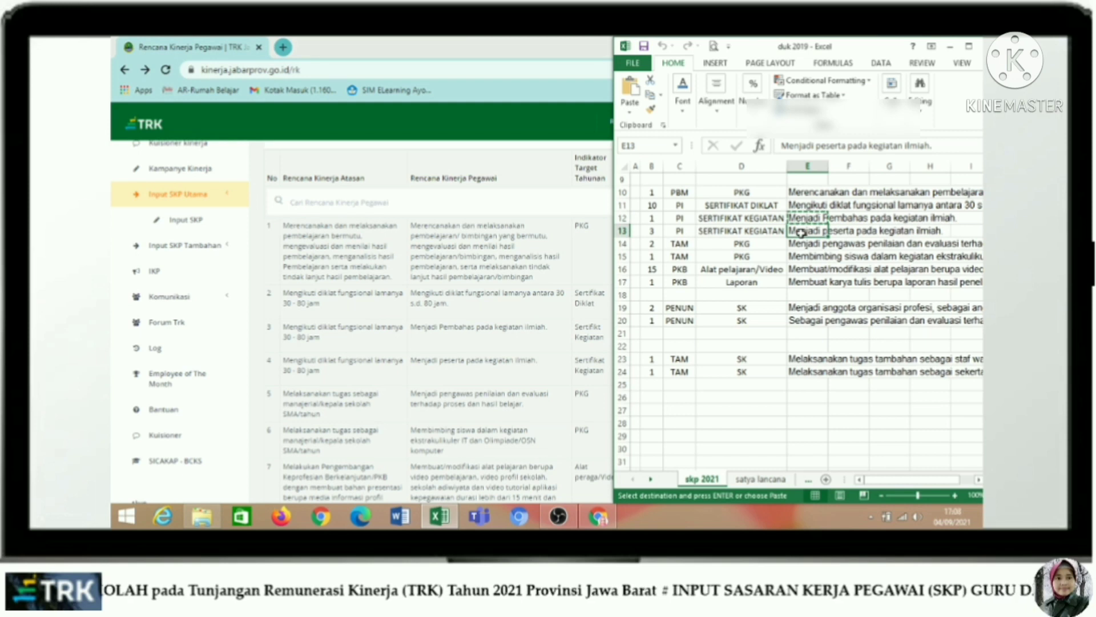
{"action": "key", "text": "ctrl+c"}
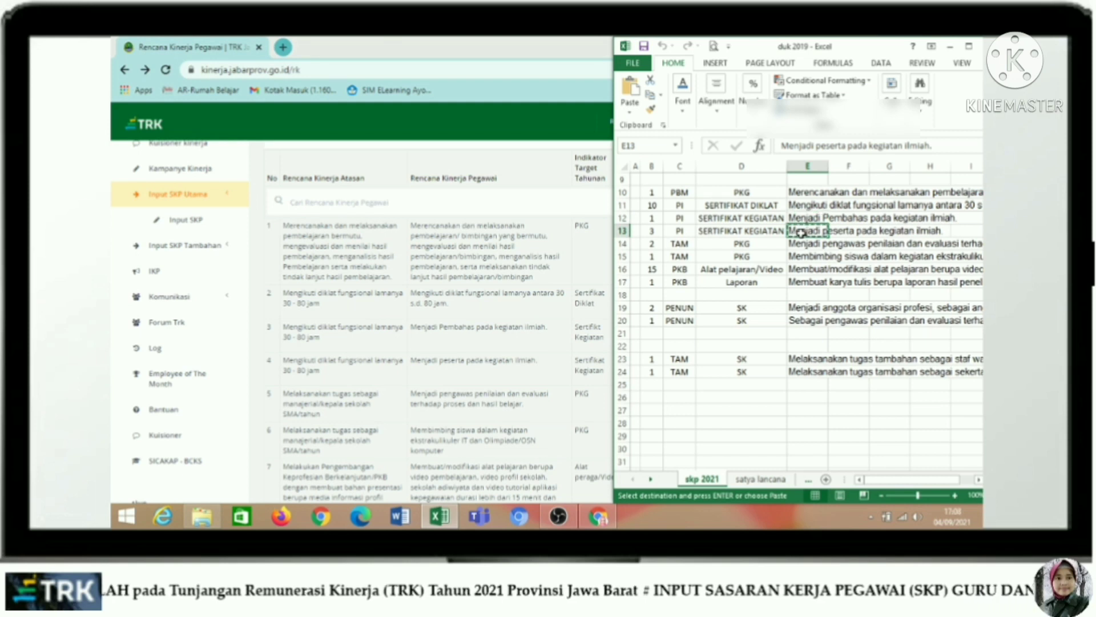
{"action": "left_click", "coordinate": [525, 148]}
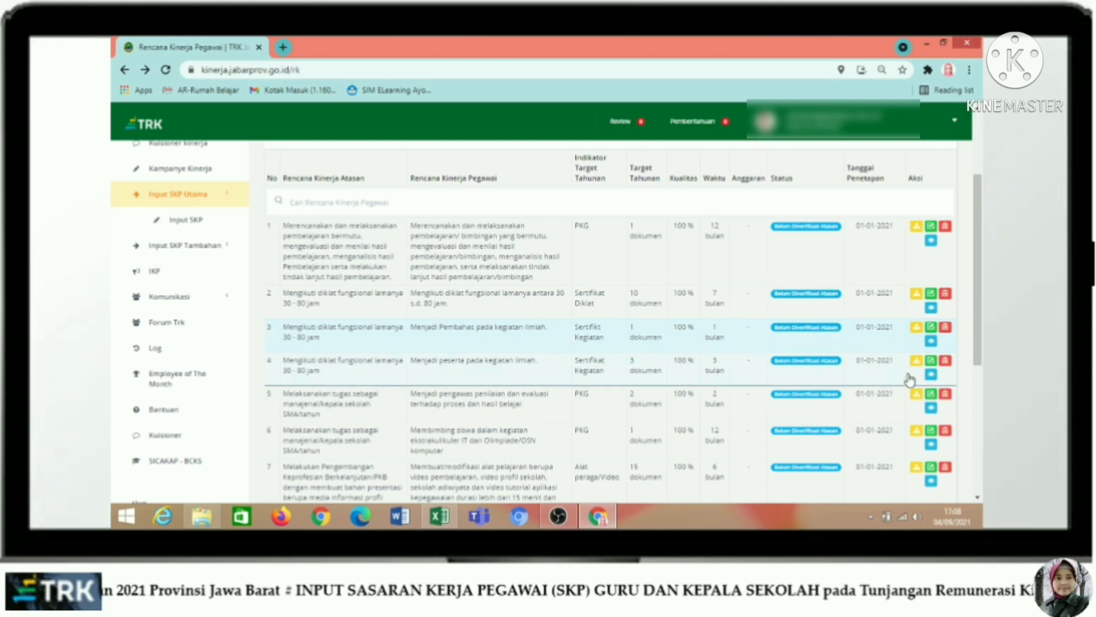
- Open plan number 4 for editing, choose "Mengikuti diklat fungsional lamanya 30 - 80 jam | Sertifikat Diklat", and paste the copied activity text into Rencana Kinerja
{"action": "left_click", "coordinate": [931, 362]}
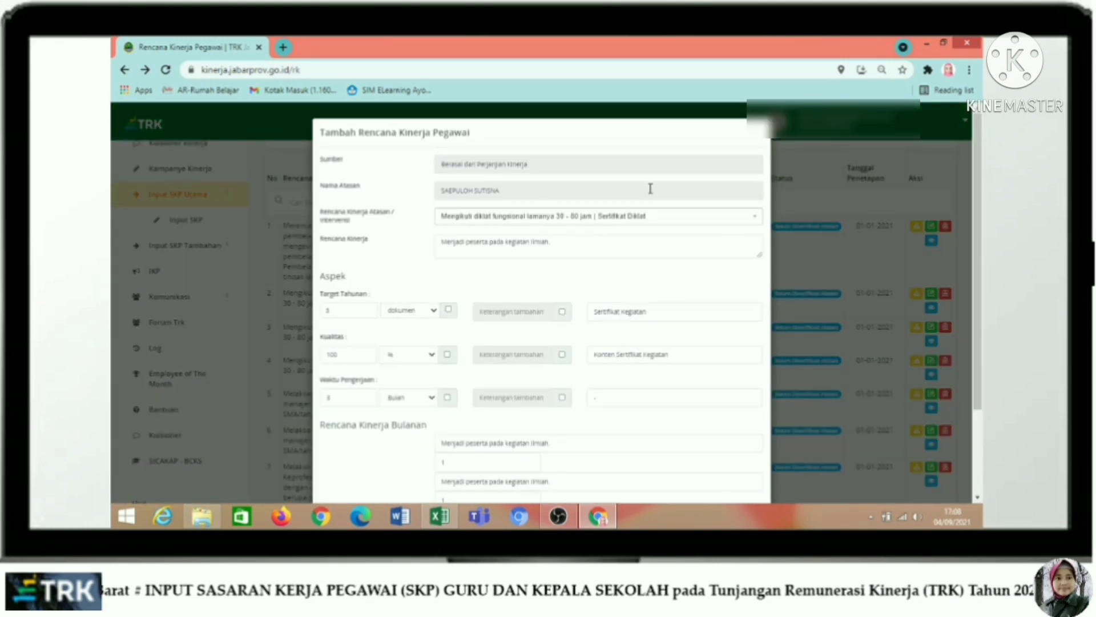
{"action": "scroll", "coordinate": [653, 189], "scroll_direction": "down", "scroll_amount": 1}
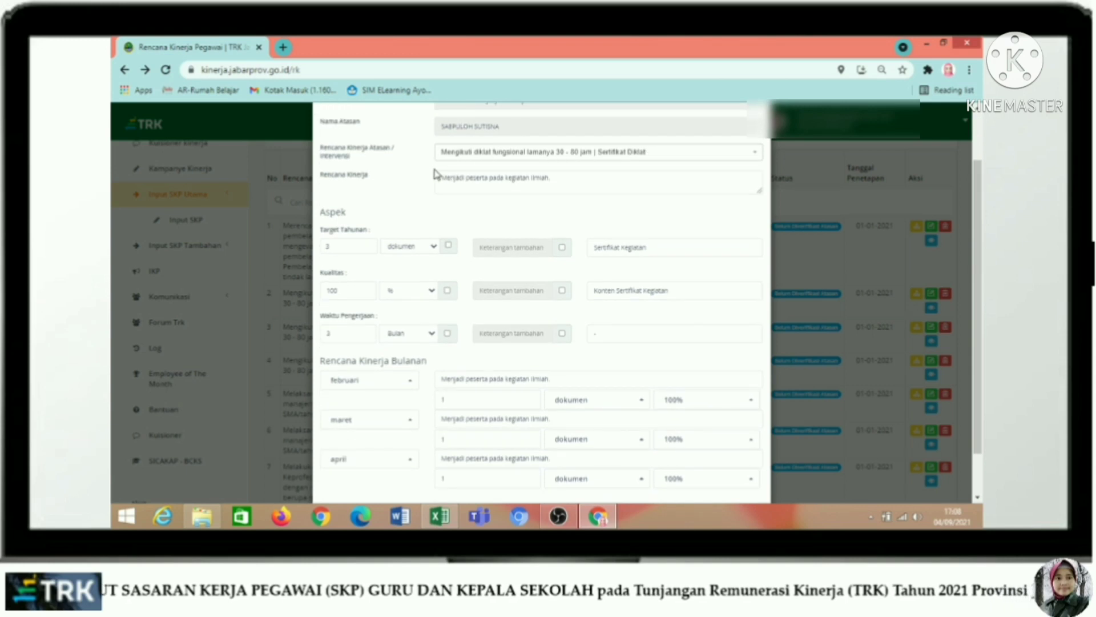
{"action": "left_click", "coordinate": [531, 154]}
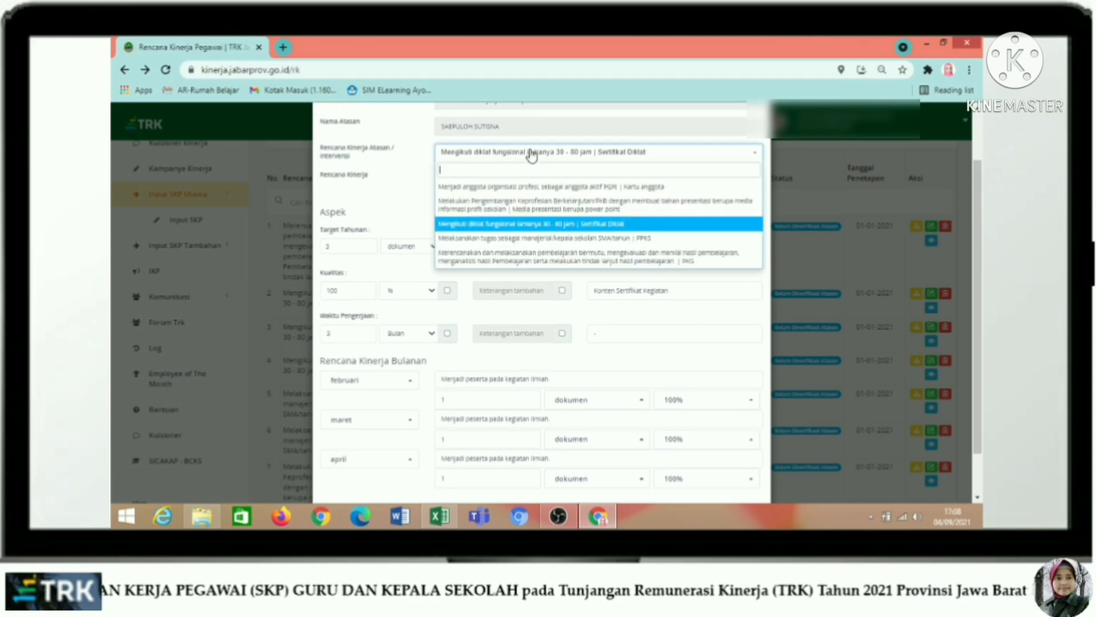
{"action": "left_click", "coordinate": [524, 228]}
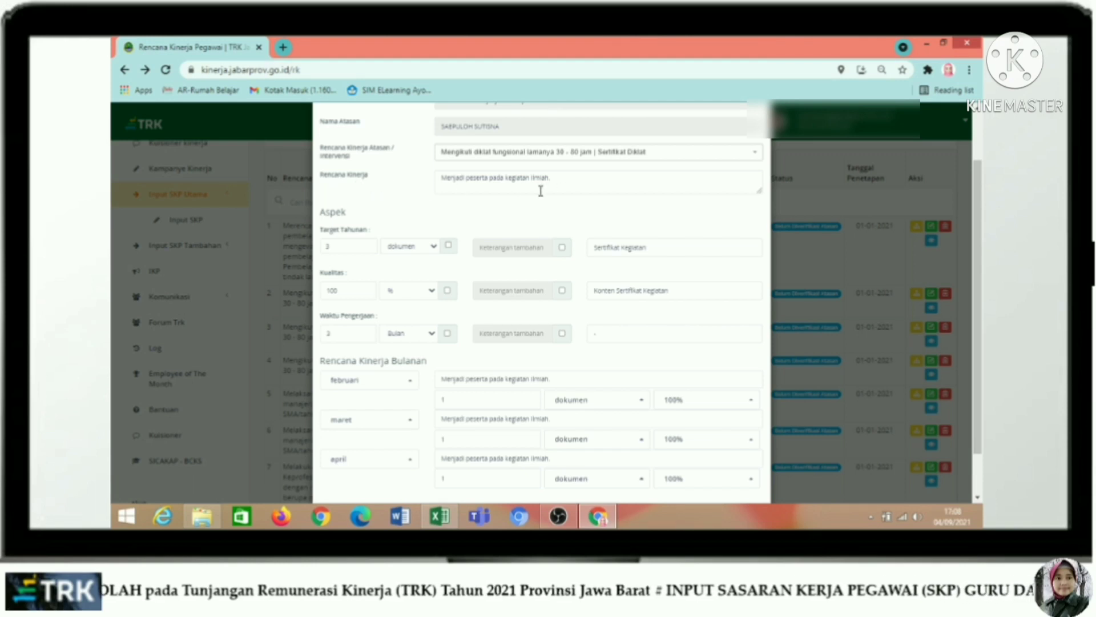
{"action": "left_click_drag", "start_coordinate": [577, 174], "coordinate": [429, 191]}
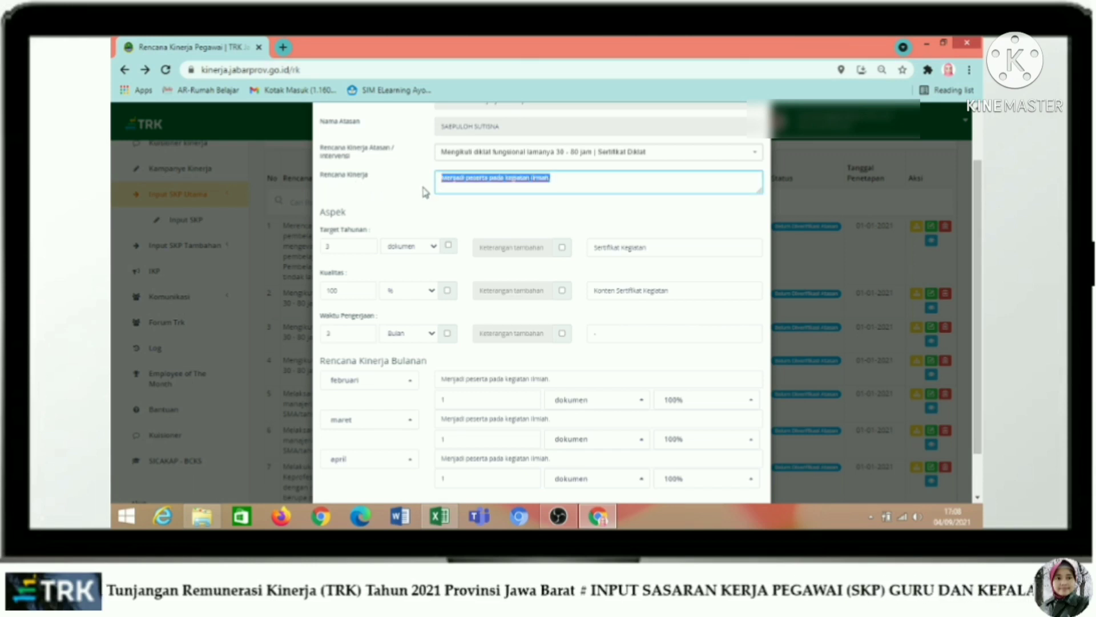
{"action": "key", "text": "ctrl+v"}
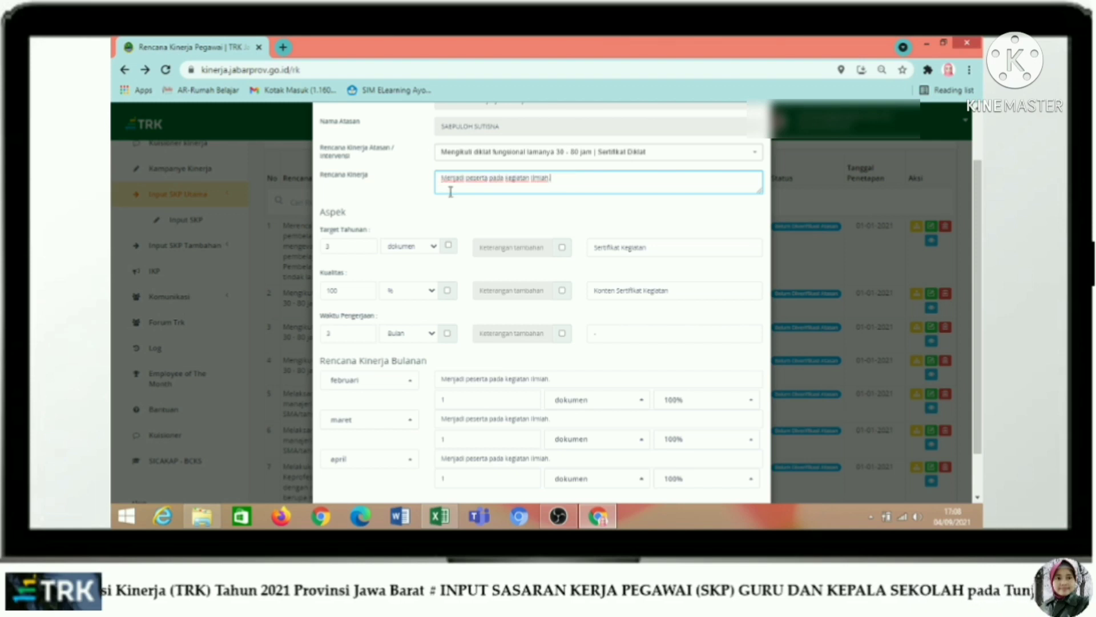
- Check the Target Tahunan amount and its description, and the Waktu Pengerjaan value of plan number 4
{"action": "left_click", "coordinate": [342, 248]}
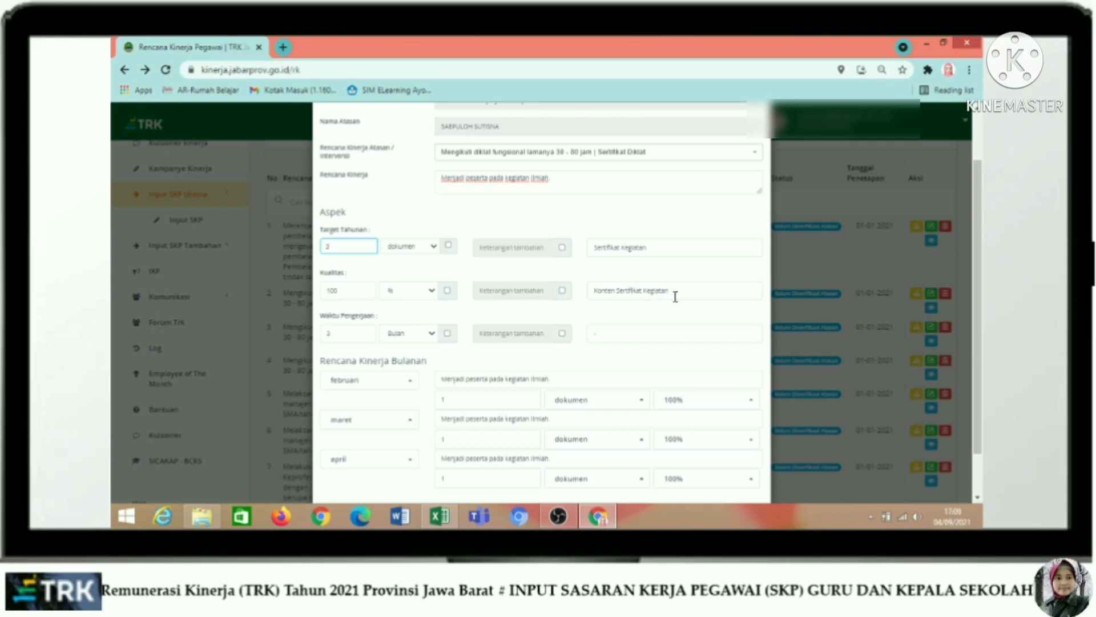
{"action": "left_click_drag", "start_coordinate": [656, 248], "coordinate": [589, 248]}
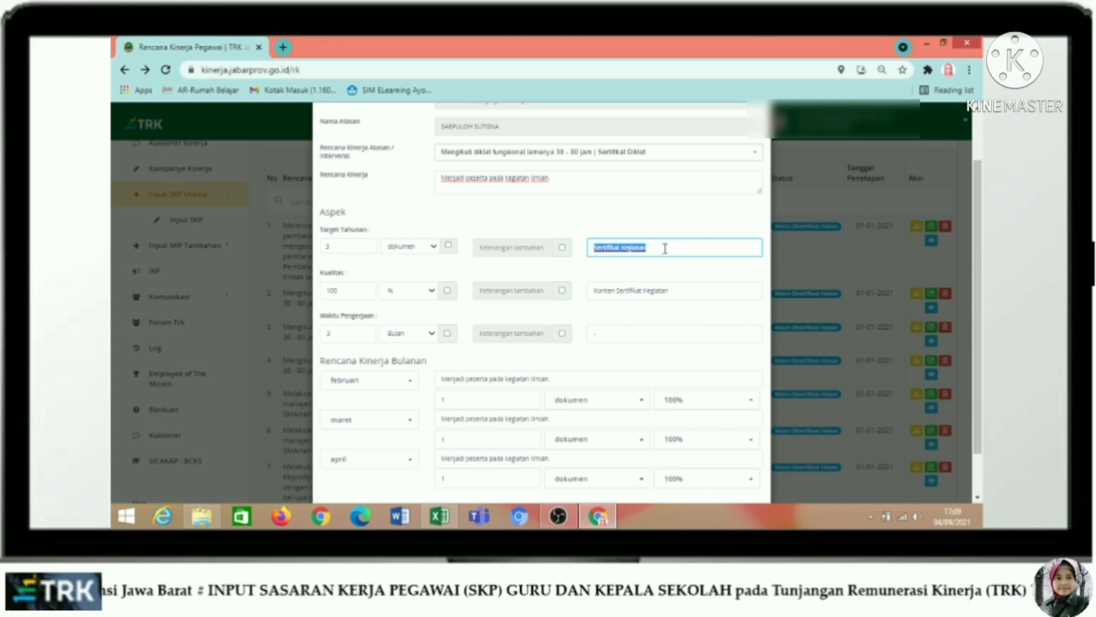
{"action": "left_click", "coordinate": [345, 334]}
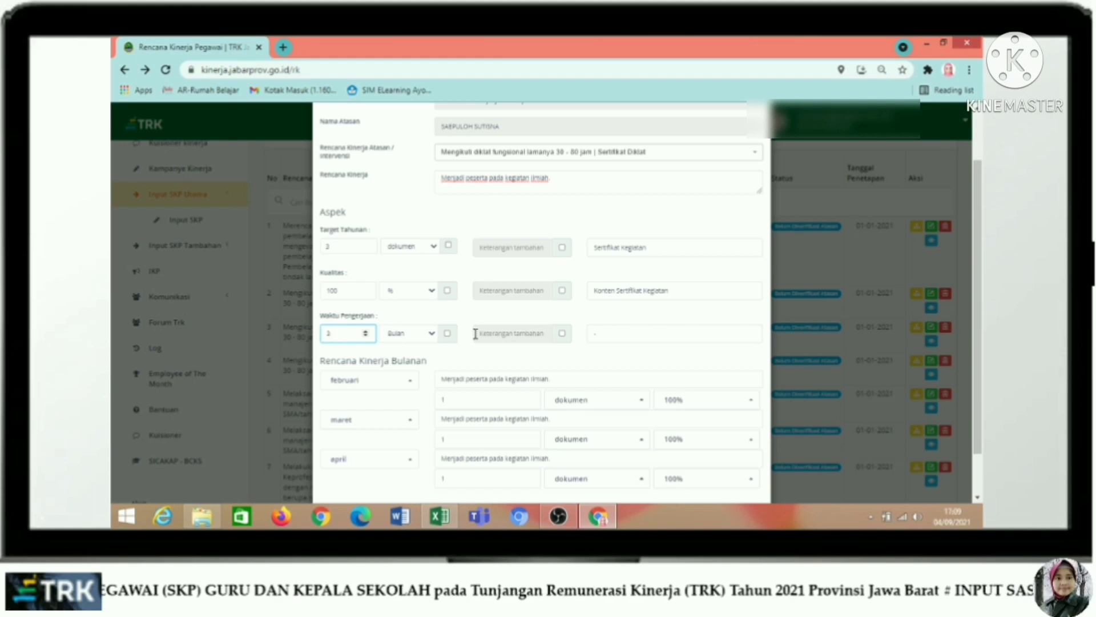
{"action": "scroll", "coordinate": [476, 334], "scroll_direction": "down", "scroll_amount": 1}
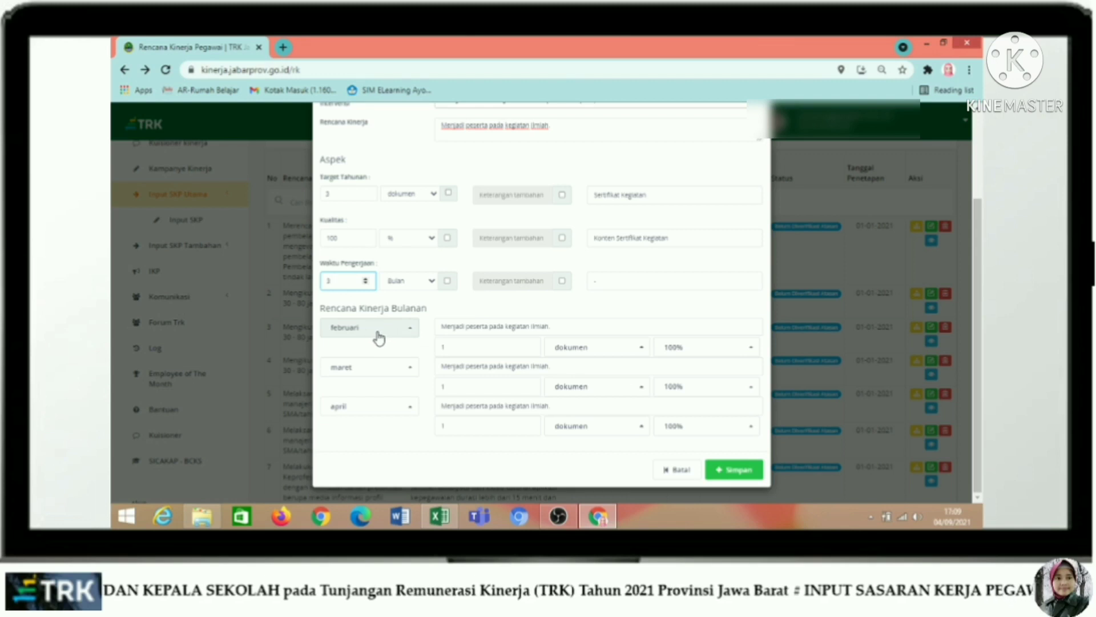
- Check the February target amount and save plan number 4 with confirmation
{"action": "left_click", "coordinate": [454, 349]}
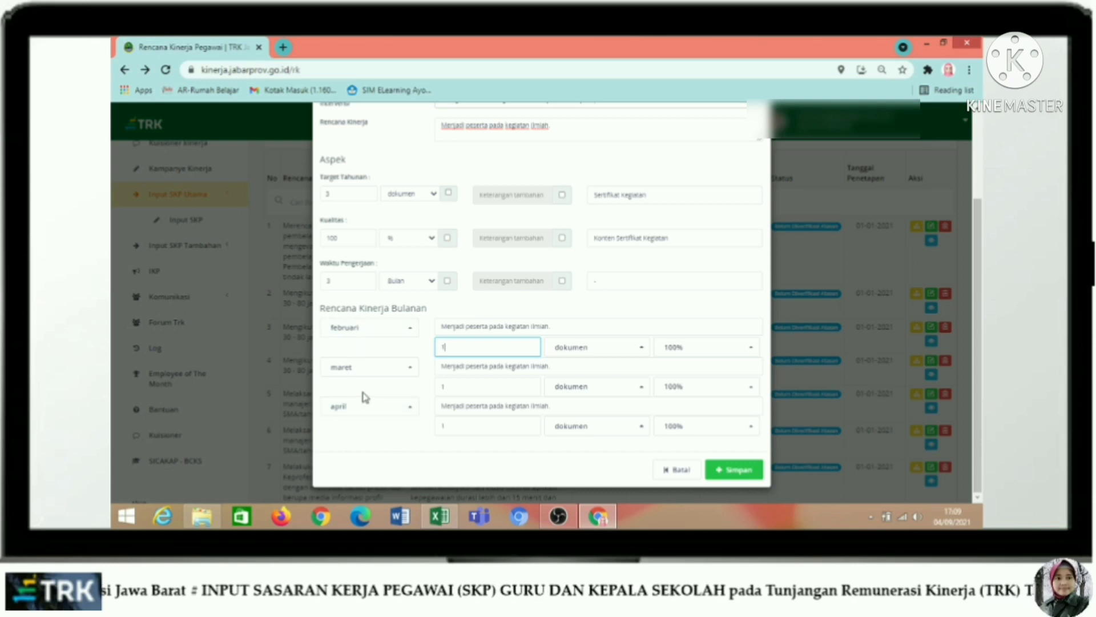
{"action": "left_click", "coordinate": [746, 474]}
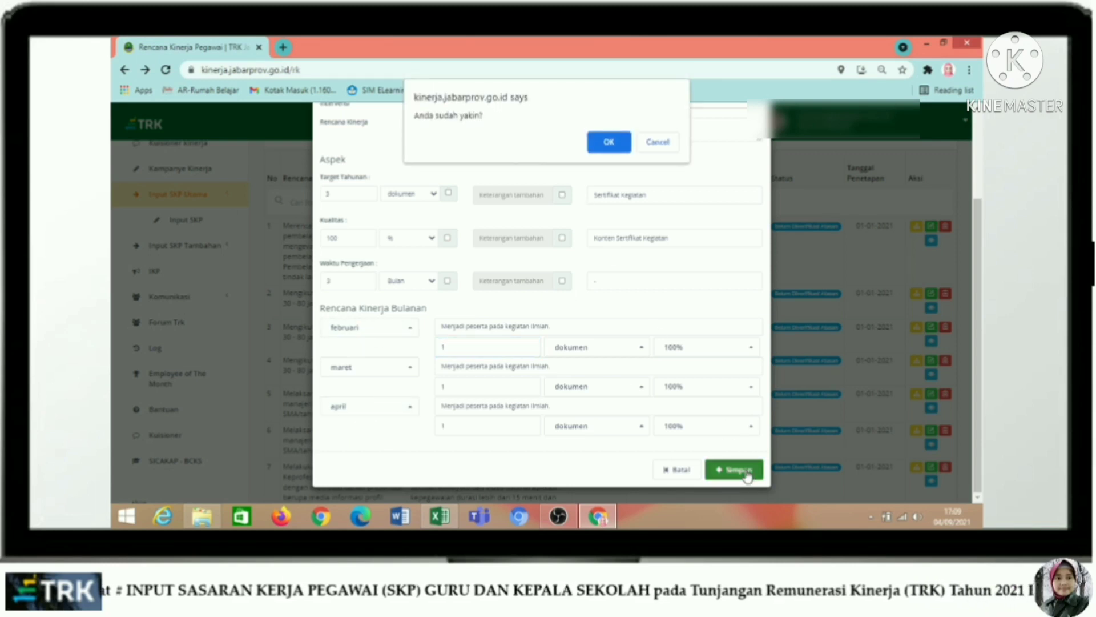
{"action": "left_click", "coordinate": [609, 143]}
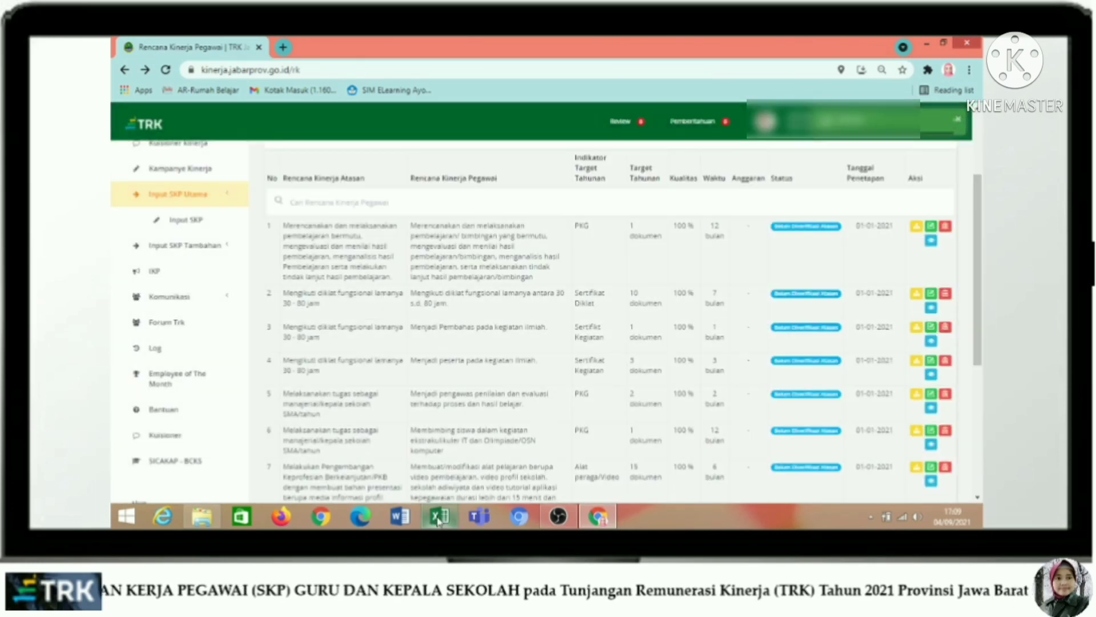
- Switch to the Excel sheet, copy the "Menjadi pengawas penilaian dan evaluasi" activity from cell E14, and return to the TRK plan list
{"action": "left_click", "coordinate": [438, 517]}
{"action": "left_click", "coordinate": [803, 245]}
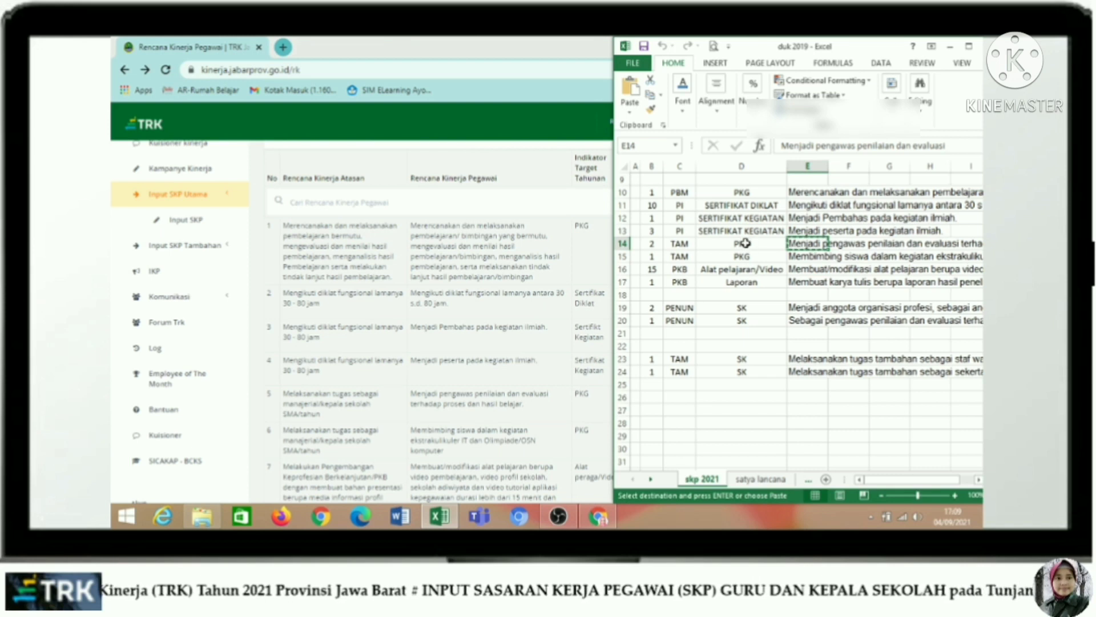
{"action": "left_click", "coordinate": [500, 155]}
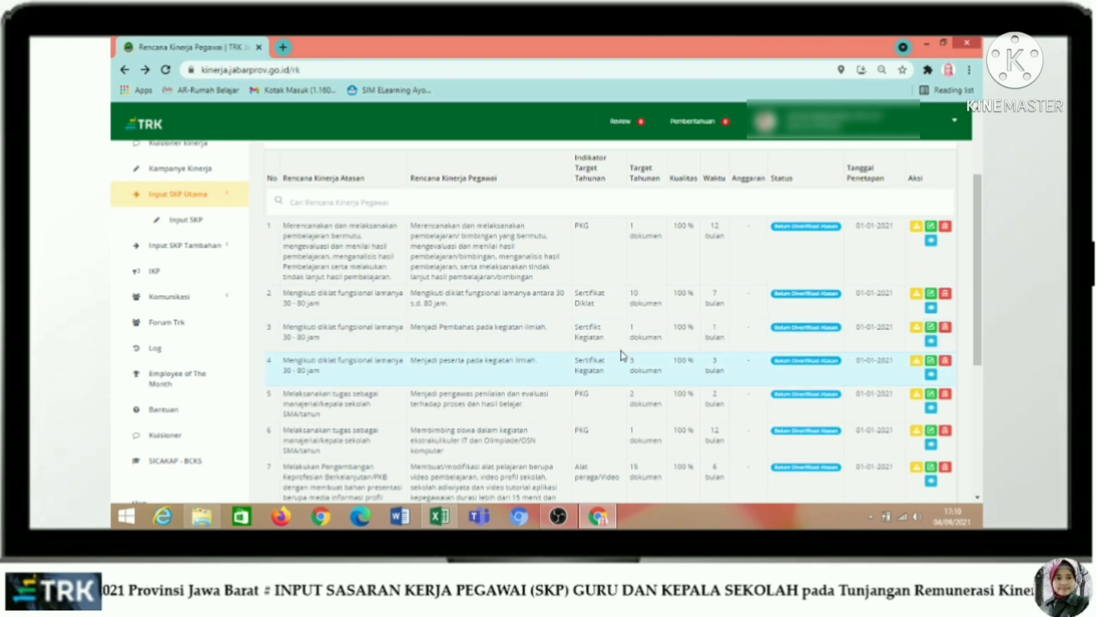
- Open plan number 5 for editing and choose "Melaksanakan tugas sebagai manajerial/kepala sekolah SMA/tahun | PPKS" as the supervisor's plan
{"action": "scroll", "coordinate": [774, 326], "scroll_direction": "down", "scroll_amount": 1}
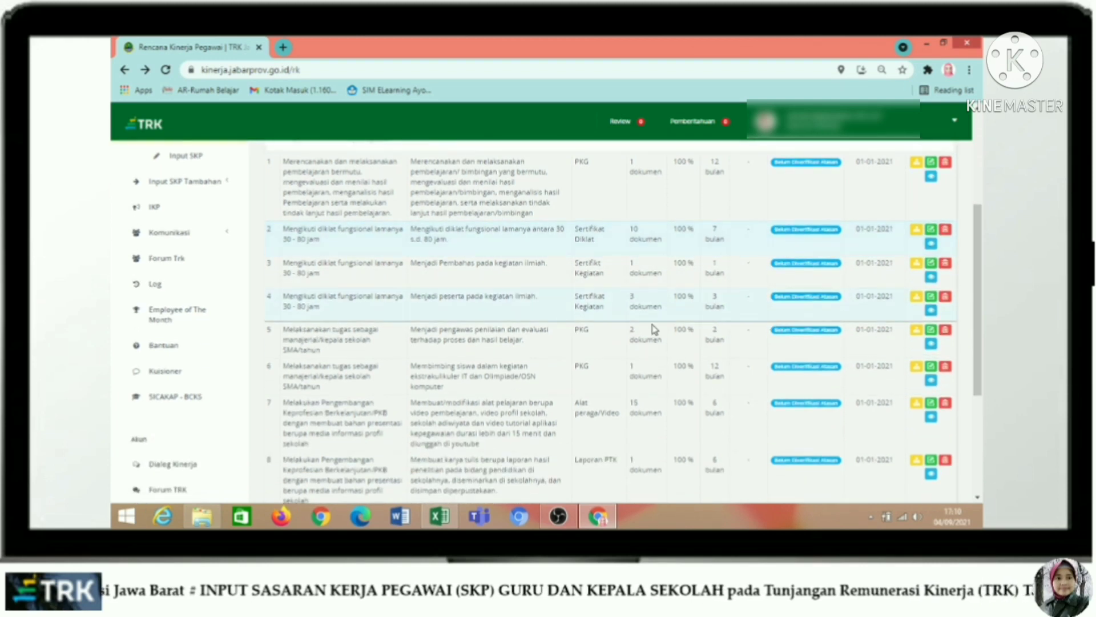
{"action": "left_click", "coordinate": [931, 331]}
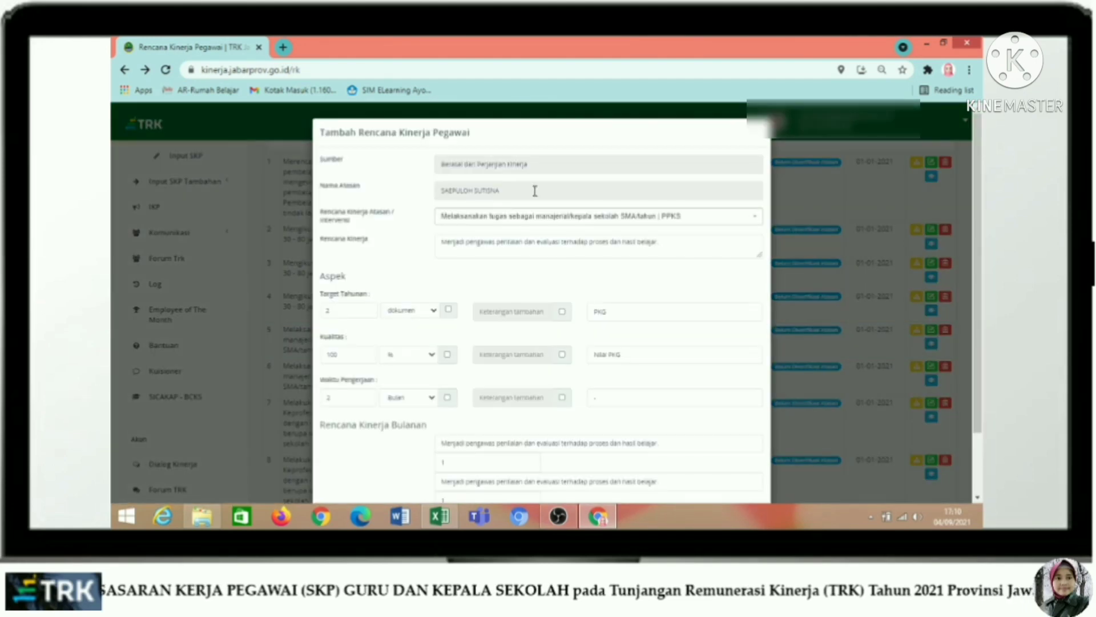
{"action": "left_click", "coordinate": [522, 220]}
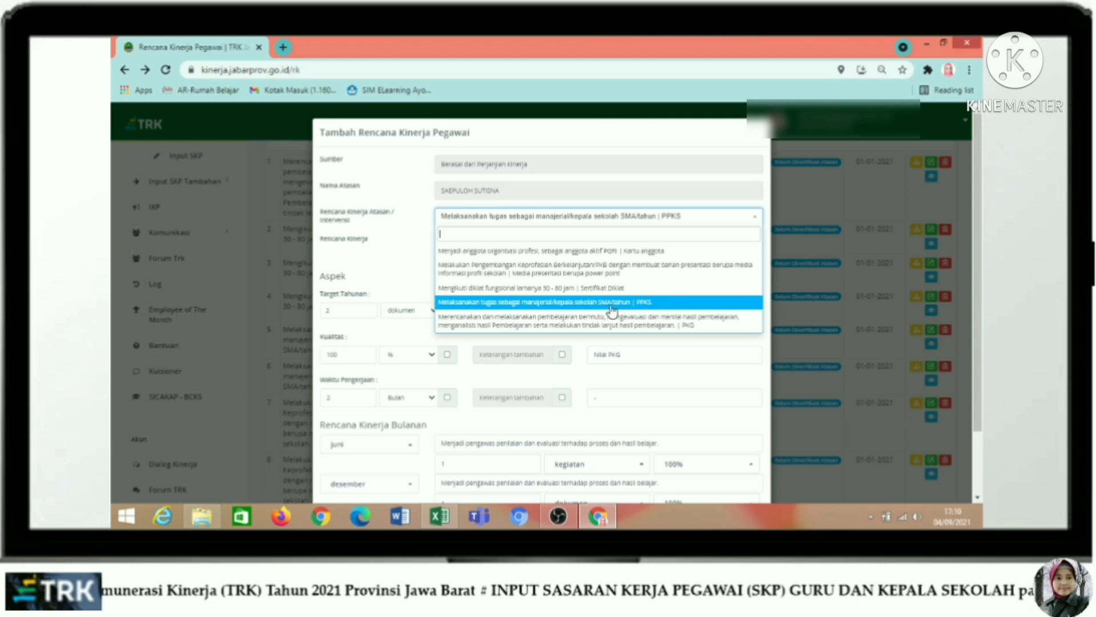
{"action": "left_click", "coordinate": [567, 310]}
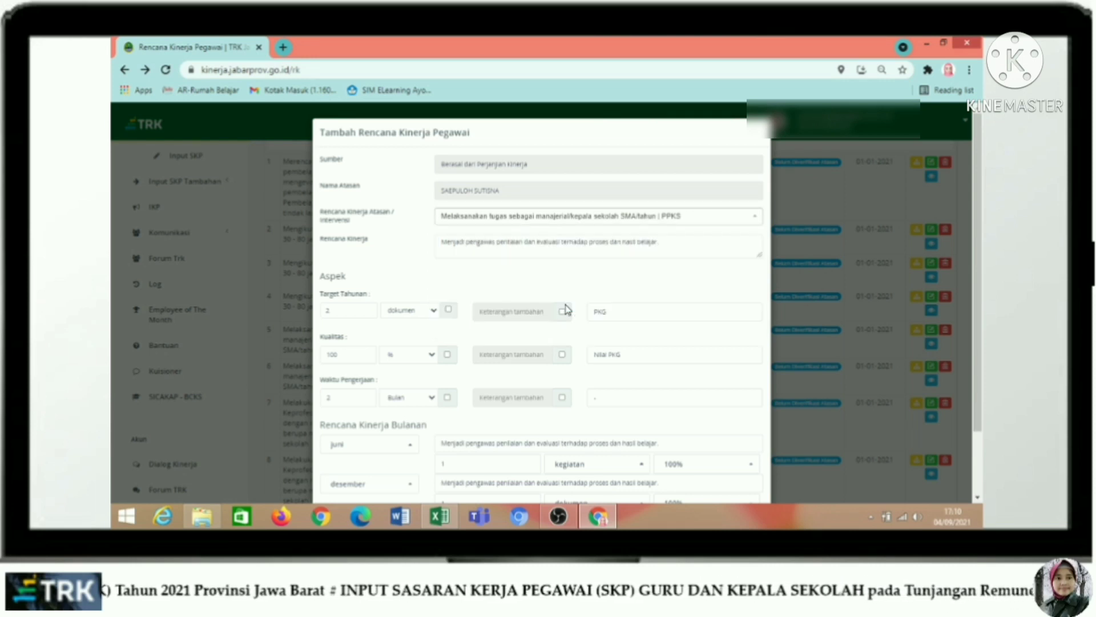
- Replace the Rencana Kinerja text with "Menjadi pengawas penilaian dan evaluasi terhadap proses dan hasil belajar.", and check the Target Tahunan amount
{"action": "left_click", "coordinate": [497, 245]}
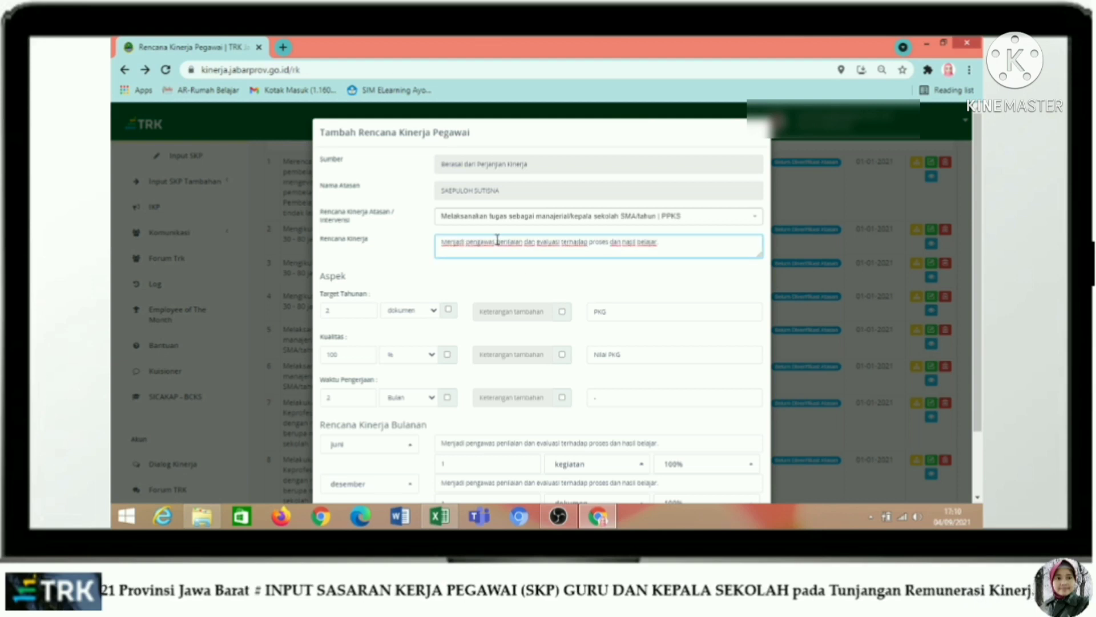
{"action": "key", "text": "ctrl+a"}
{"action": "type", "text": "Menjadi pengawas penilaian dan evaluasi terhadap proses dan hasil belajar."}
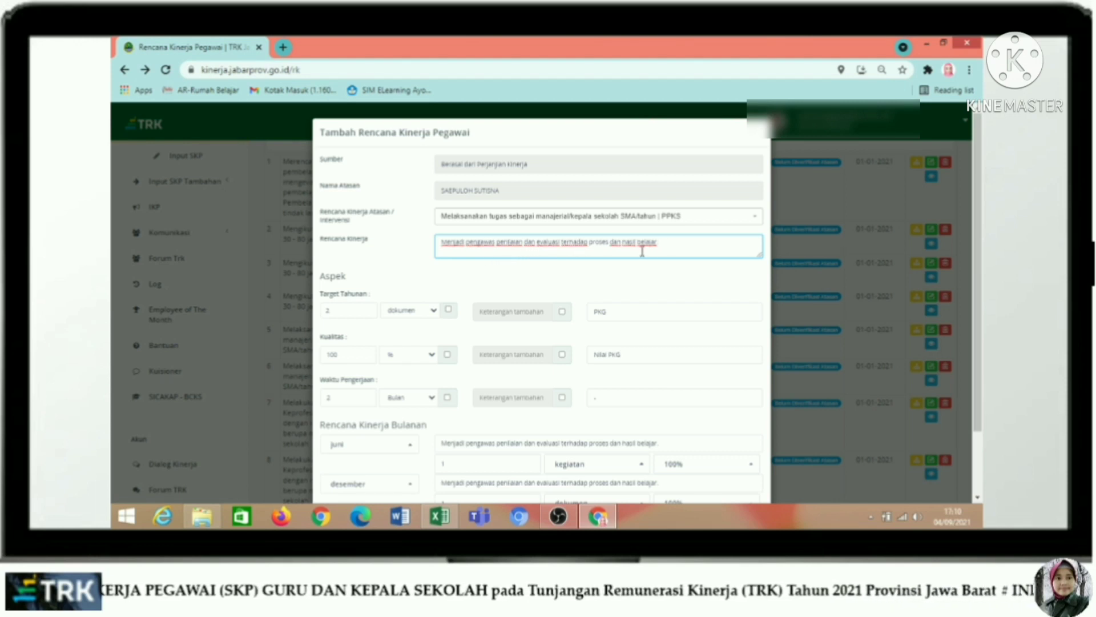
{"action": "left_click", "coordinate": [663, 248]}
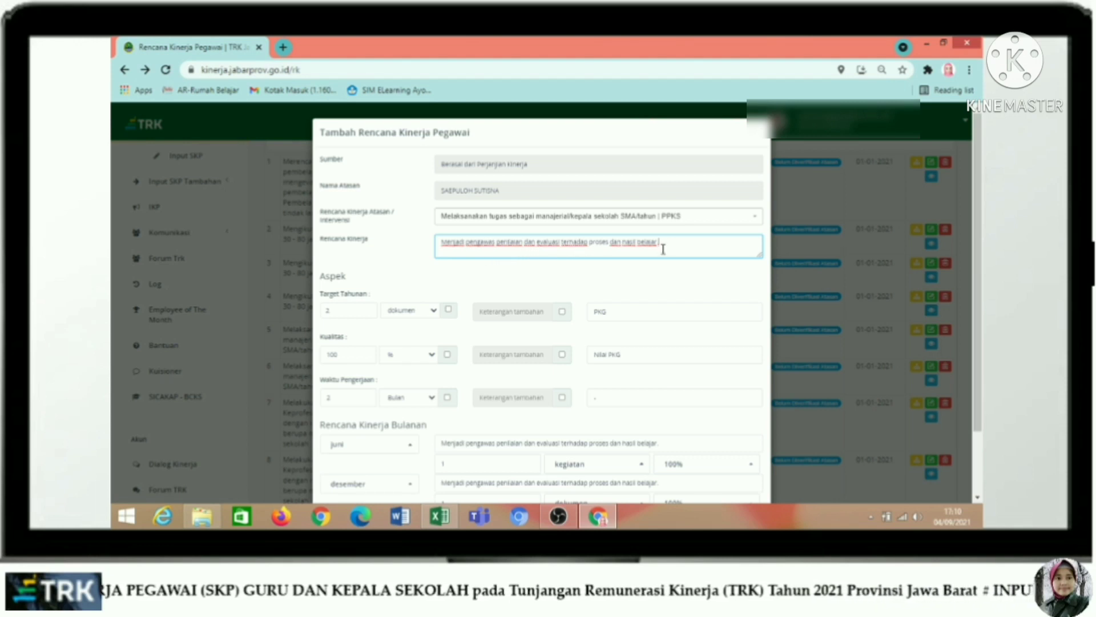
{"action": "left_click", "coordinate": [334, 312]}
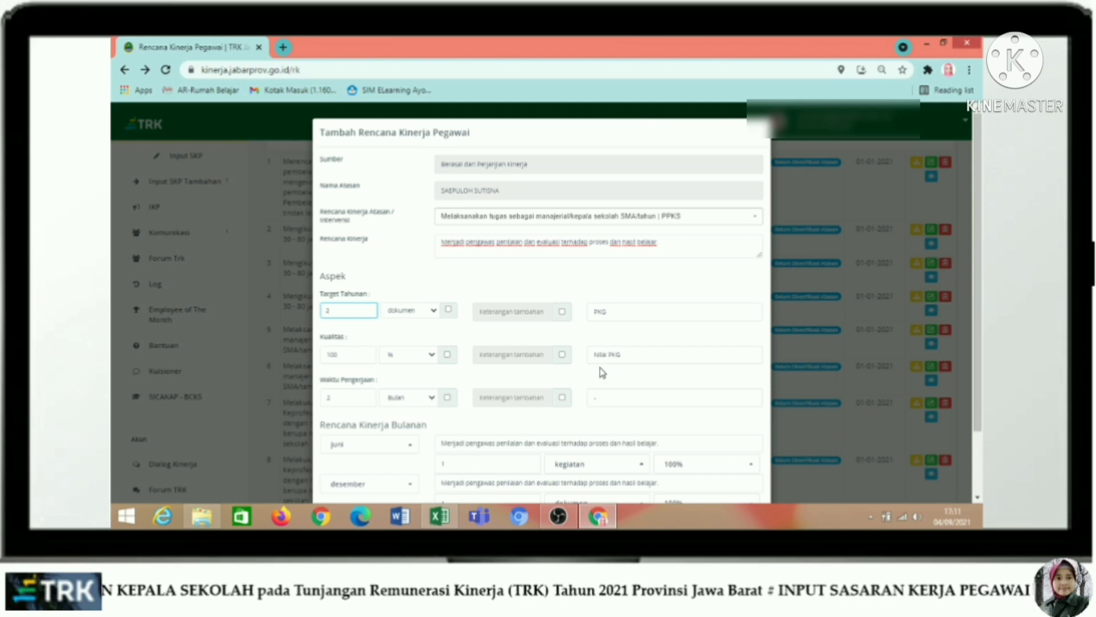
{"action": "scroll", "coordinate": [602, 373], "scroll_direction": "down", "scroll_amount": 2}
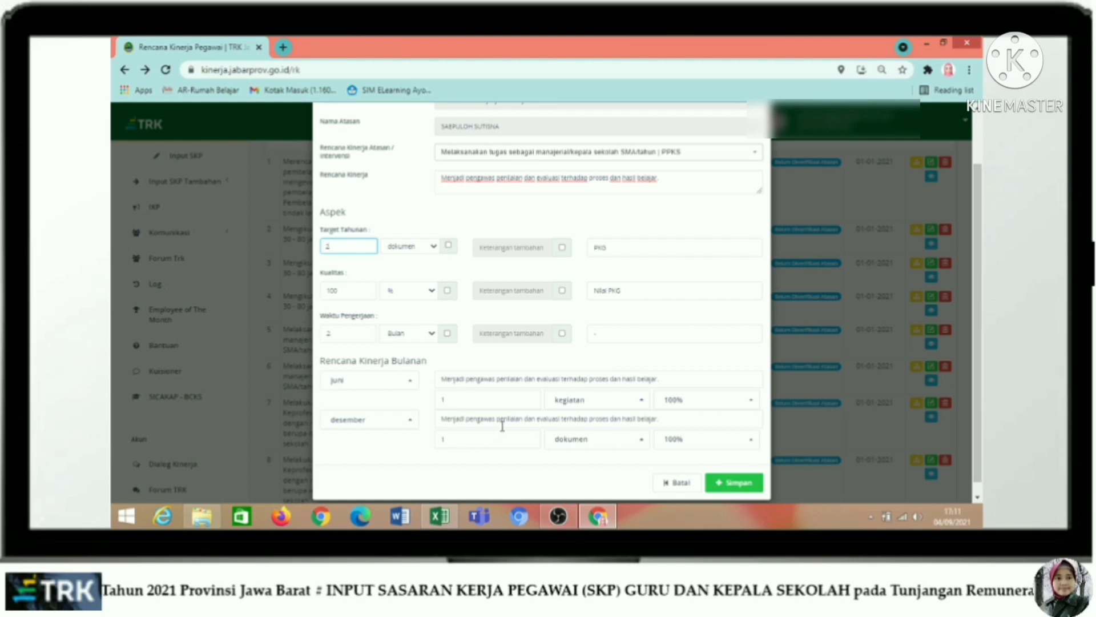
- Try dokumen as the unit of the June monthly target, and set it back to kegiatan
{"action": "left_click", "coordinate": [587, 401]}
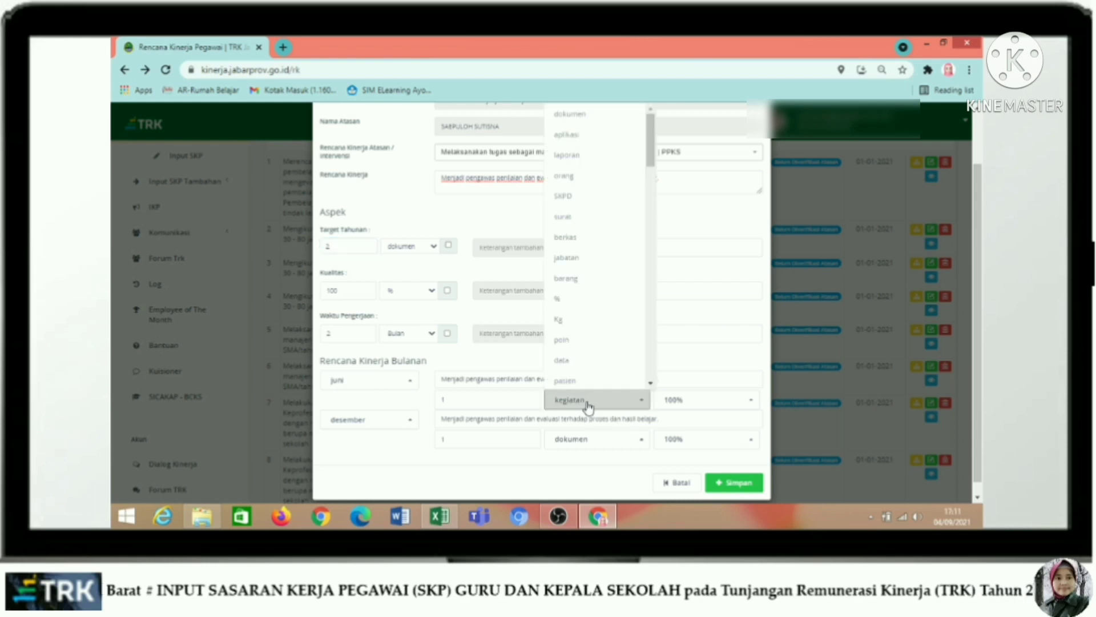
{"action": "left_click", "coordinate": [573, 117]}
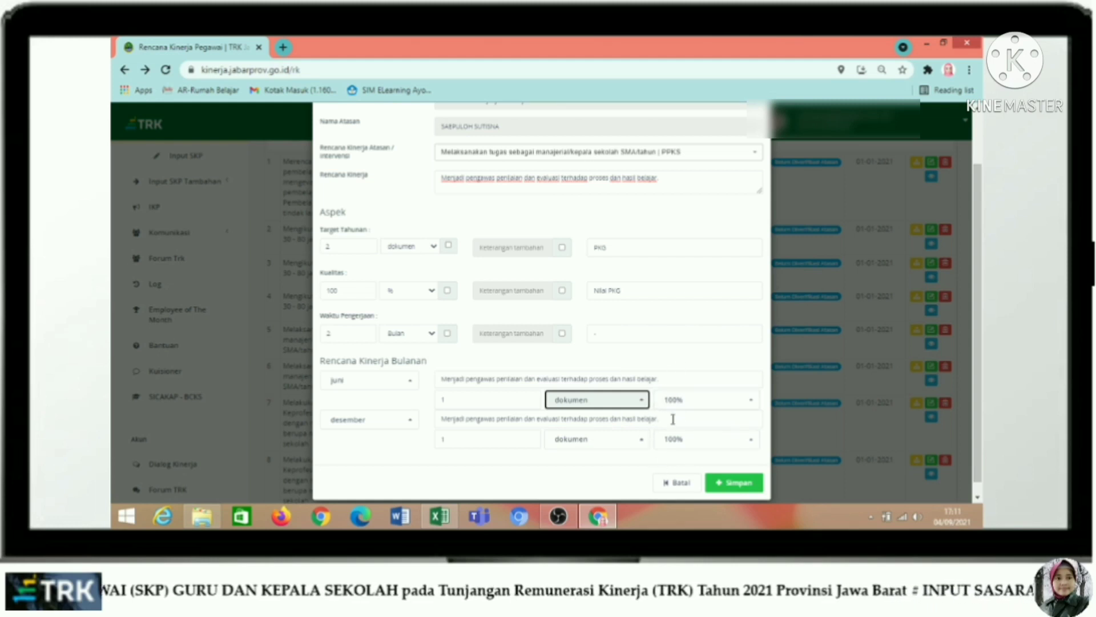
{"action": "left_click", "coordinate": [609, 402]}
{"action": "left_click", "coordinate": [561, 112]}
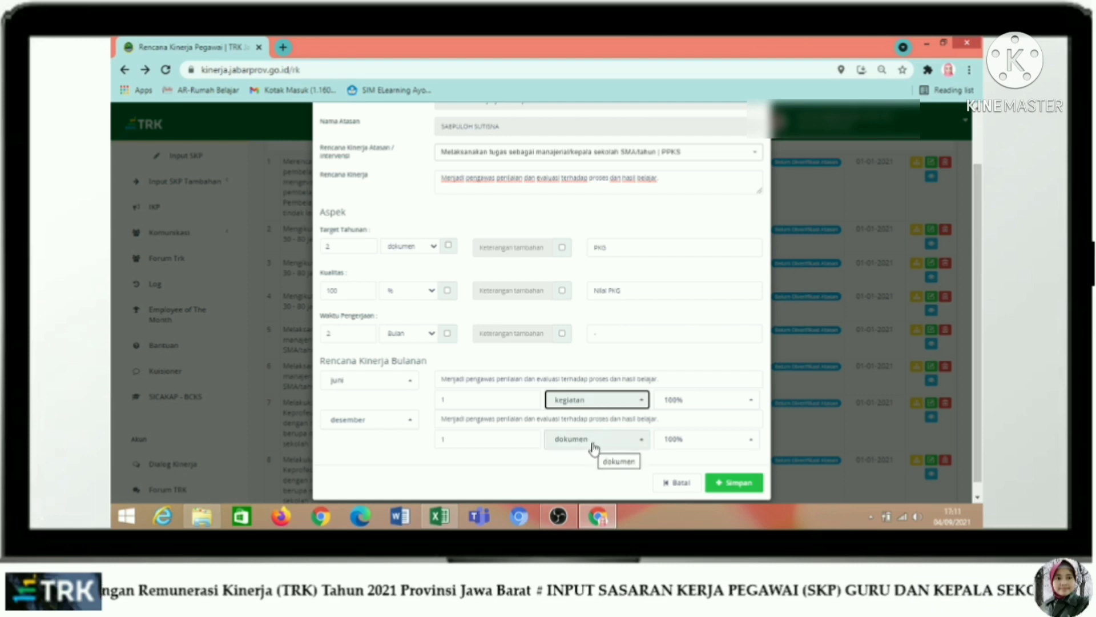
- Save plan number 5 with confirmation
{"action": "left_click", "coordinate": [739, 484]}
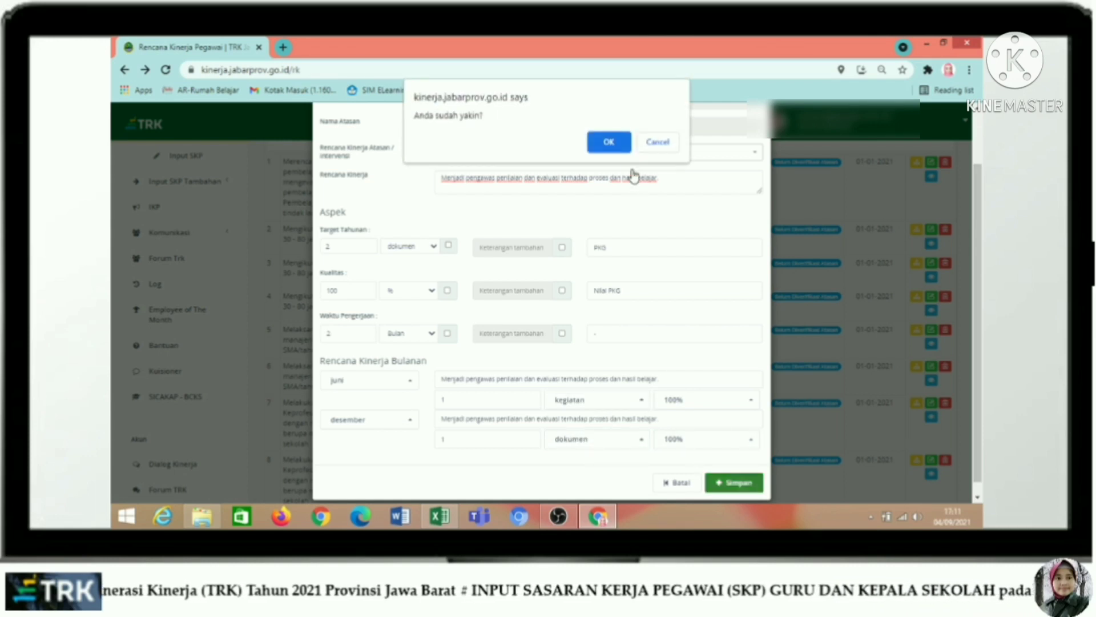
{"action": "left_click", "coordinate": [608, 142]}
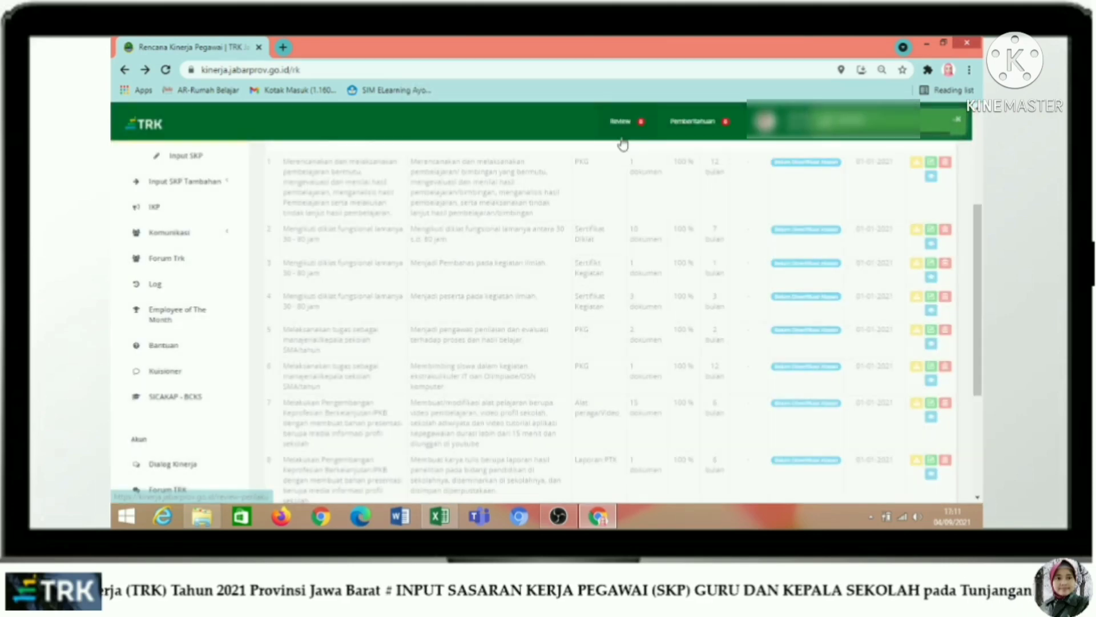
- Switch to the Excel sheet, copy the "Membimbing siswa dalam kegiatan" activity from cell E15, and return to the TRK plan list
{"action": "left_click", "coordinate": [440, 517]}
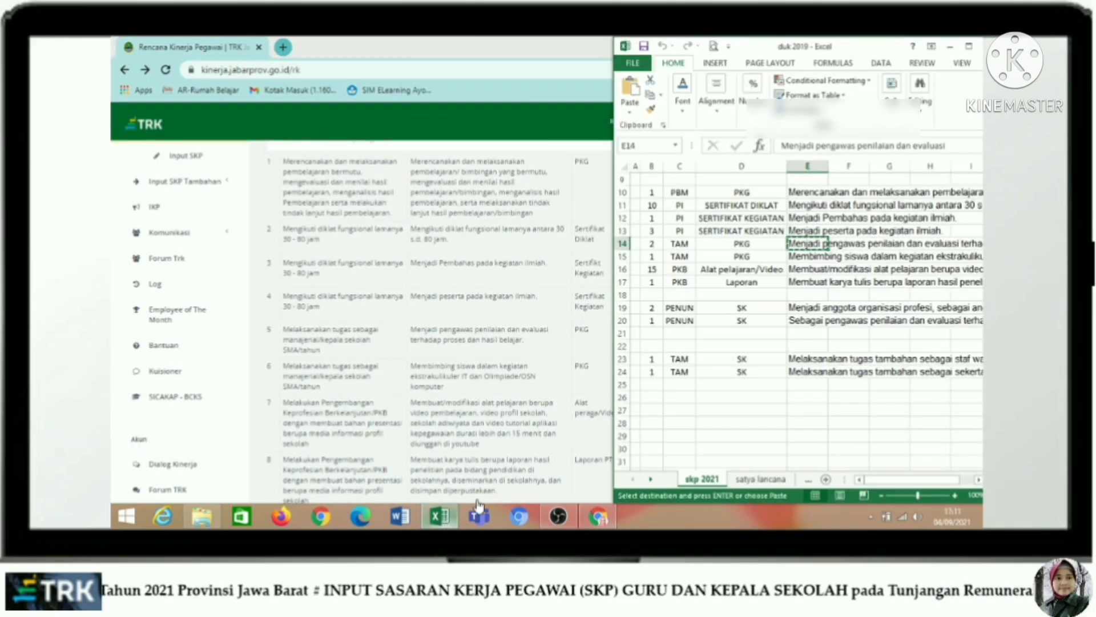
{"action": "left_click", "coordinate": [801, 258]}
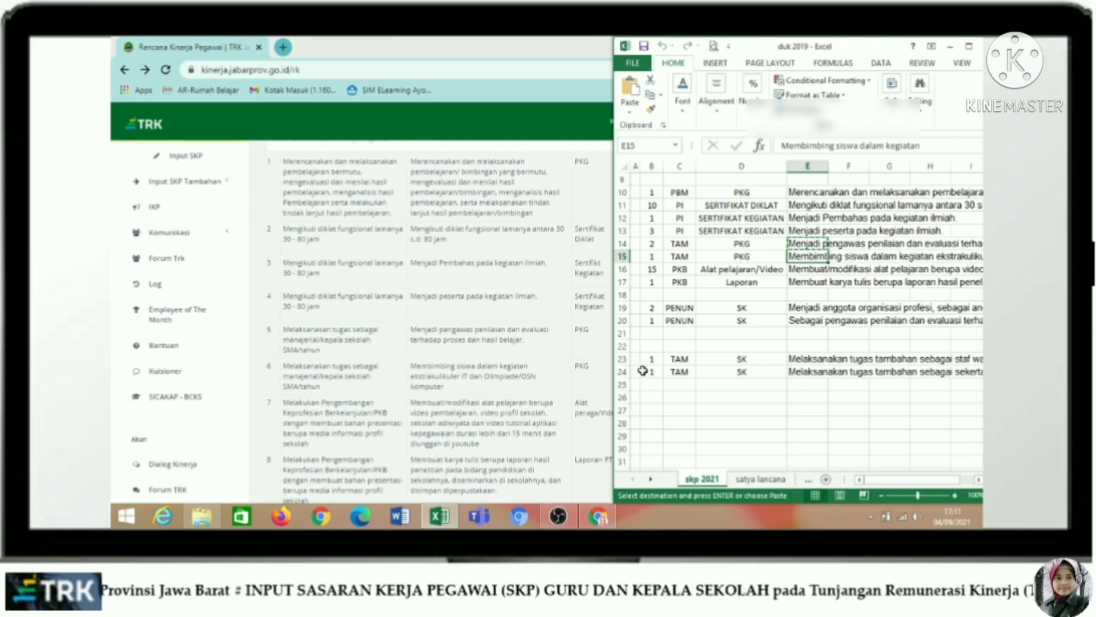
{"action": "key", "text": "ctrl+c"}
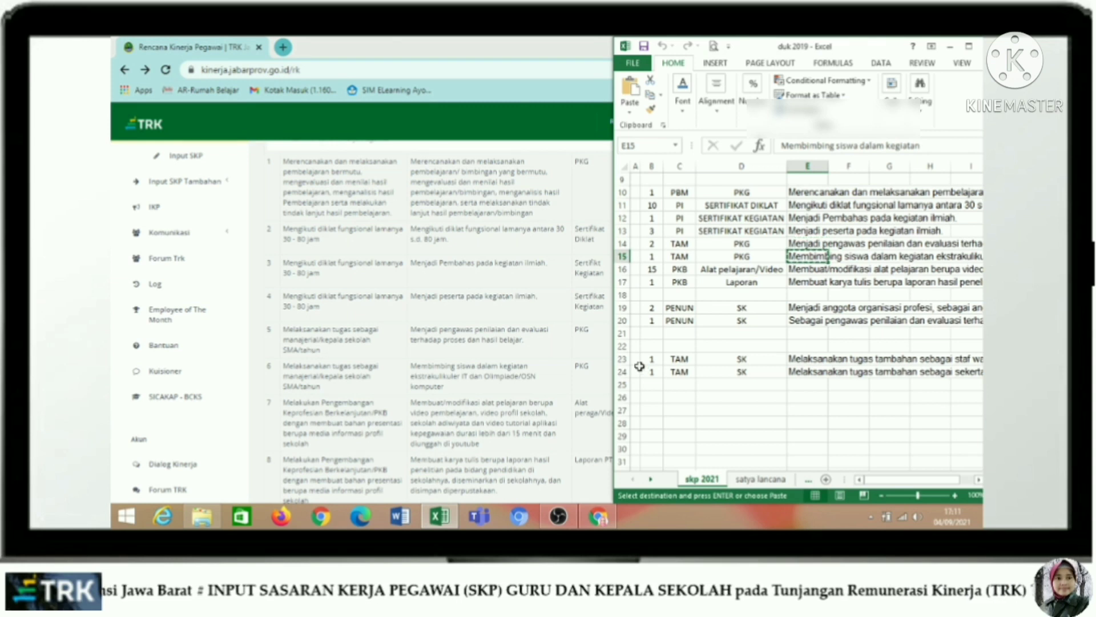
{"action": "left_click", "coordinate": [436, 136]}
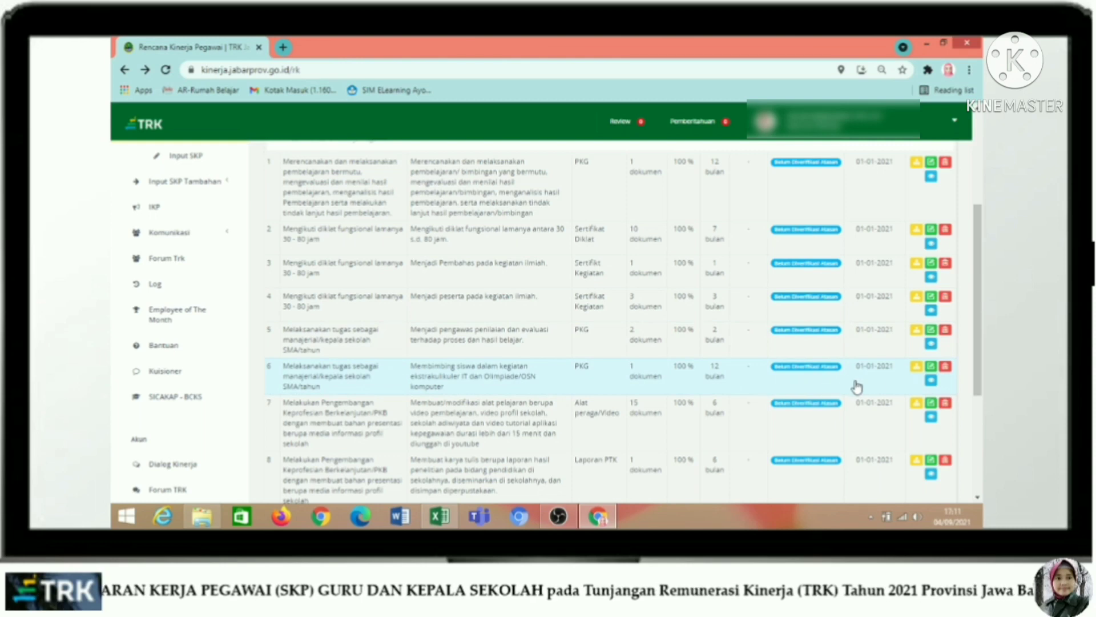
- Open plan number 6 for editing and select "Melaksanakan tugas sebagai manajerial/kepala sekolah SMA/tahun | PPKS" as the supervisor's plan
{"action": "left_click", "coordinate": [931, 366]}
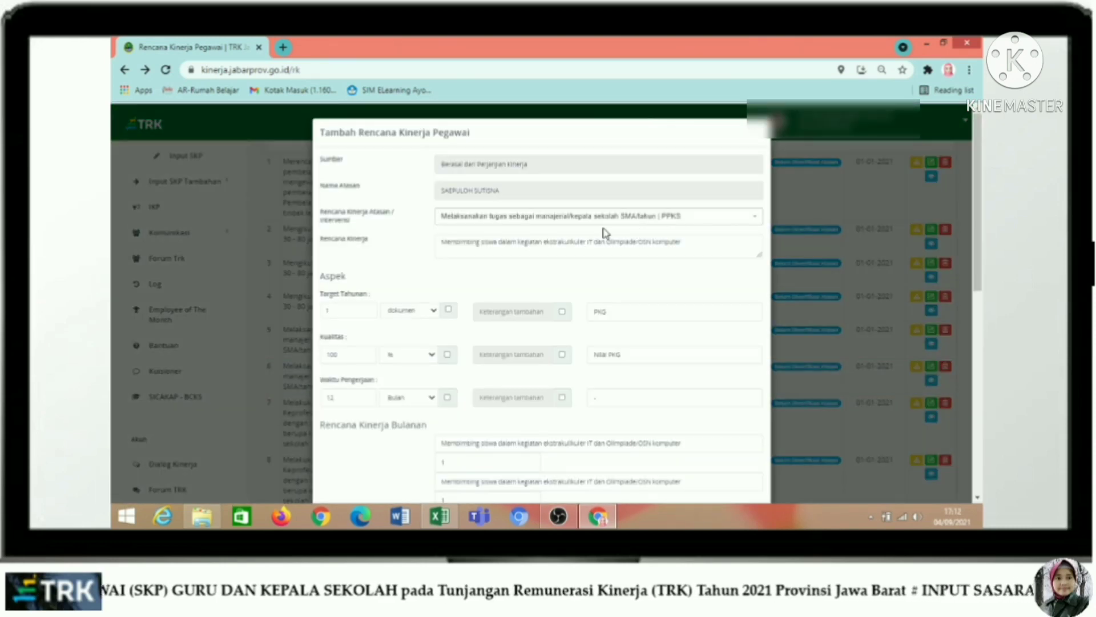
{"action": "left_click", "coordinate": [467, 221]}
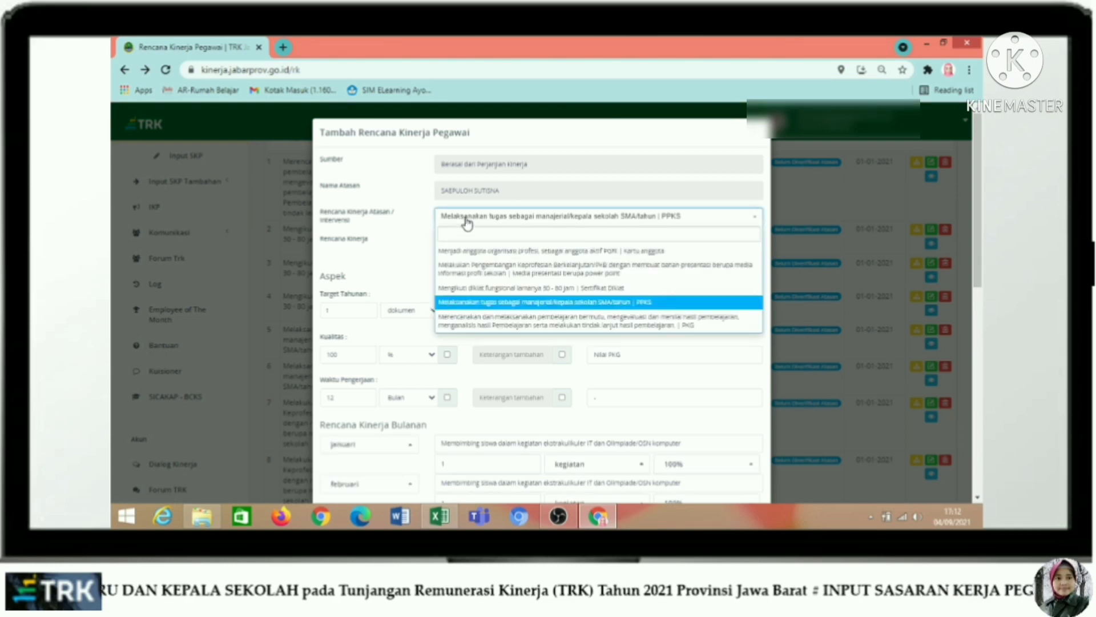
{"action": "left_click", "coordinate": [492, 308]}
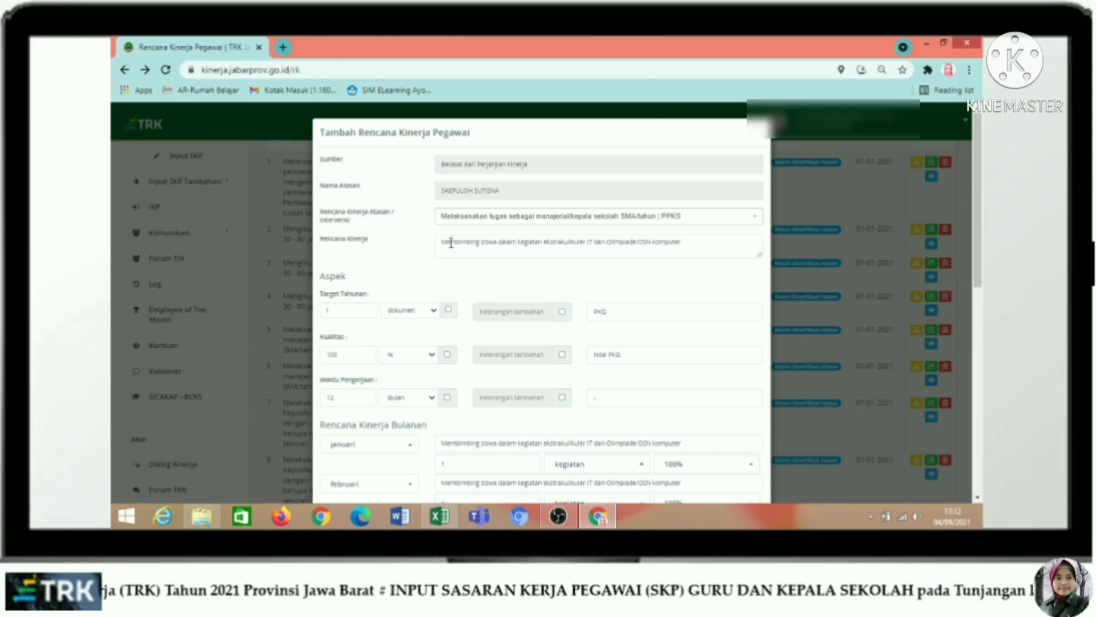
- Check the Rencana Kinerja text, the Target Tahunan amount and the Waktu Pengerjaan of plan number 6
{"action": "left_click_drag", "start_coordinate": [445, 244], "coordinate": [697, 243]}
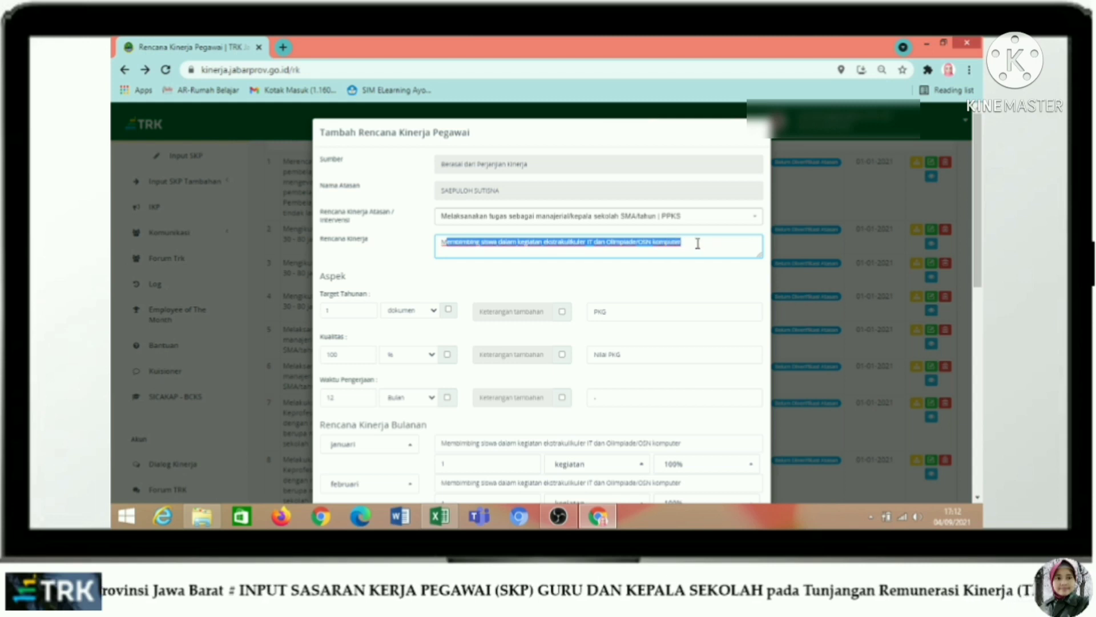
{"action": "scroll", "coordinate": [691, 242], "scroll_direction": "down", "scroll_amount": 1}
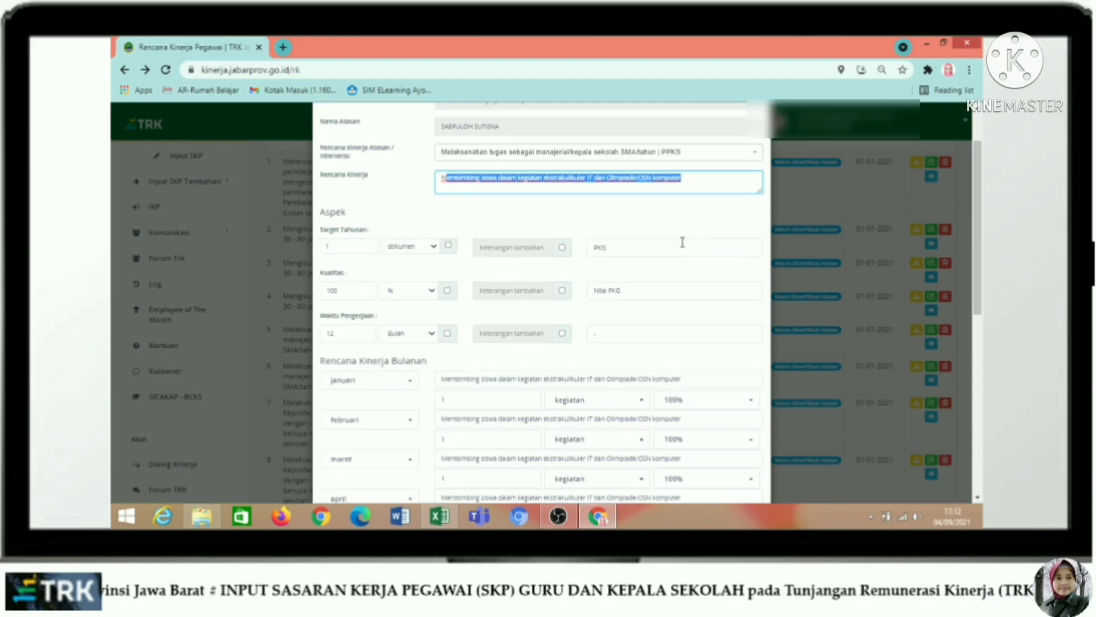
{"action": "left_click", "coordinate": [345, 247]}
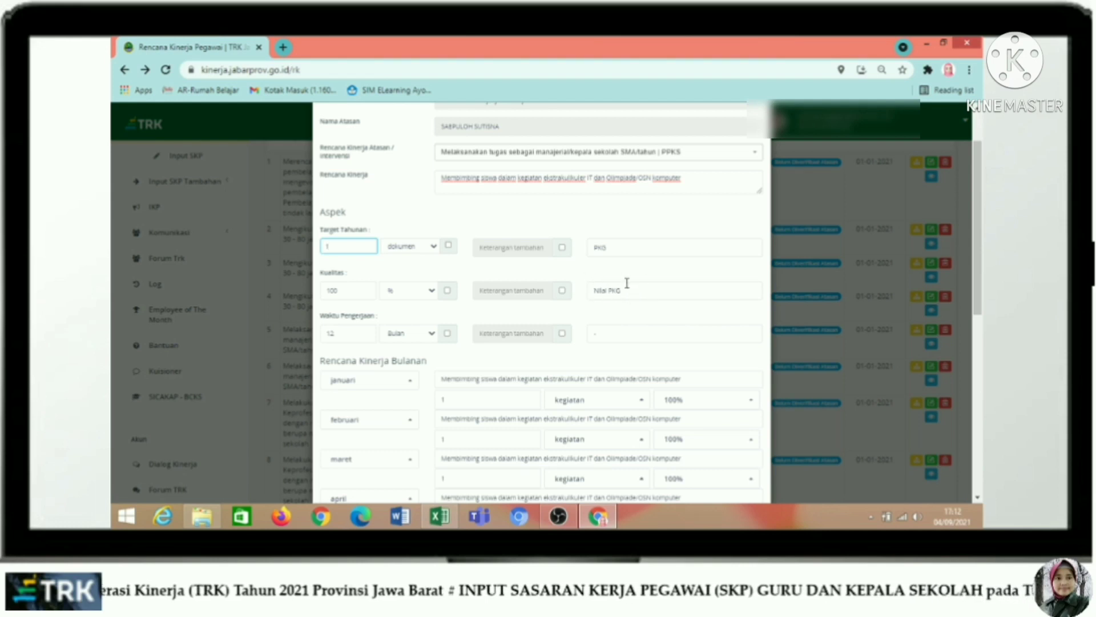
{"action": "left_click", "coordinate": [331, 331]}
{"action": "type", "text": "12"}
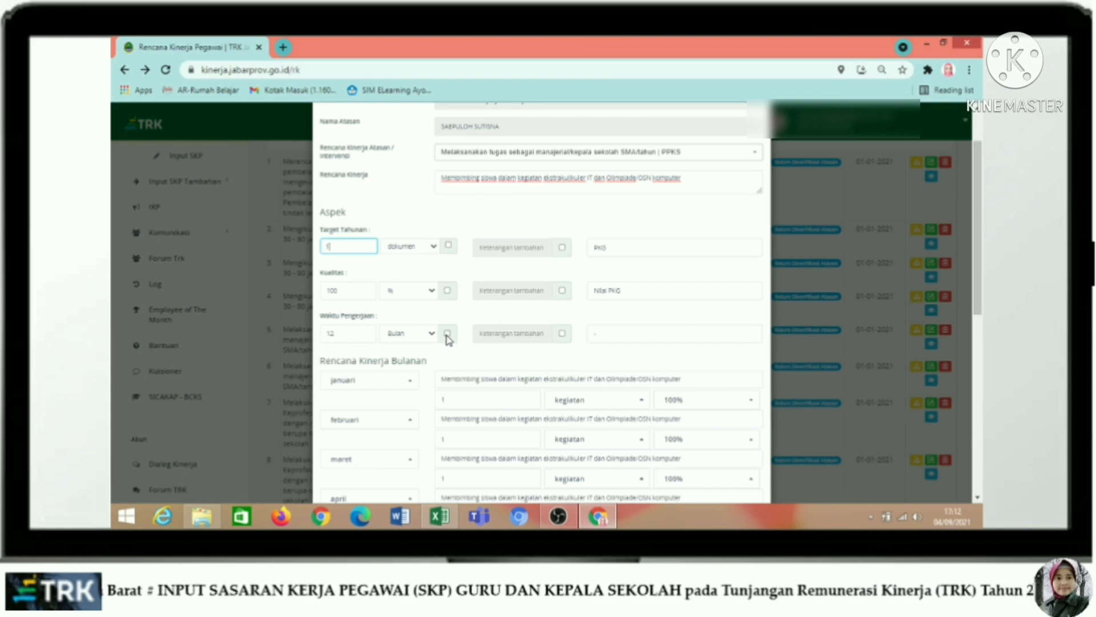
- Review the monthly targets, units and percentages from January onward against the annual target of plan number 6
{"action": "scroll", "coordinate": [449, 340], "scroll_direction": "down", "scroll_amount": 1}
{"action": "scroll", "coordinate": [448, 340], "scroll_direction": "down", "scroll_amount": 4}
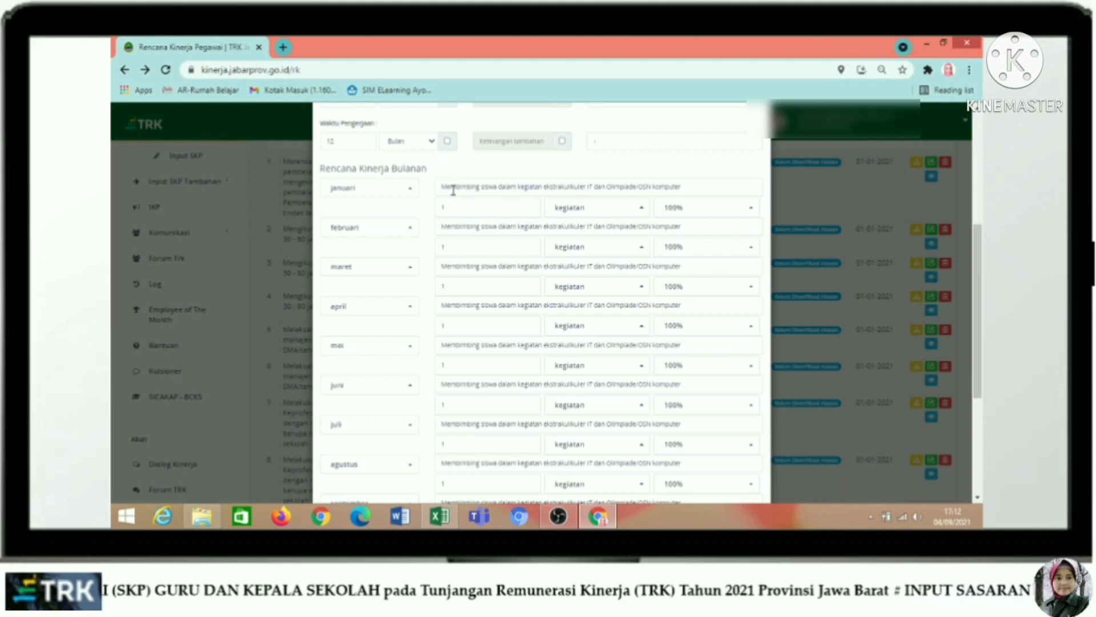
{"action": "scroll", "coordinate": [633, 189], "scroll_direction": "up", "scroll_amount": 3}
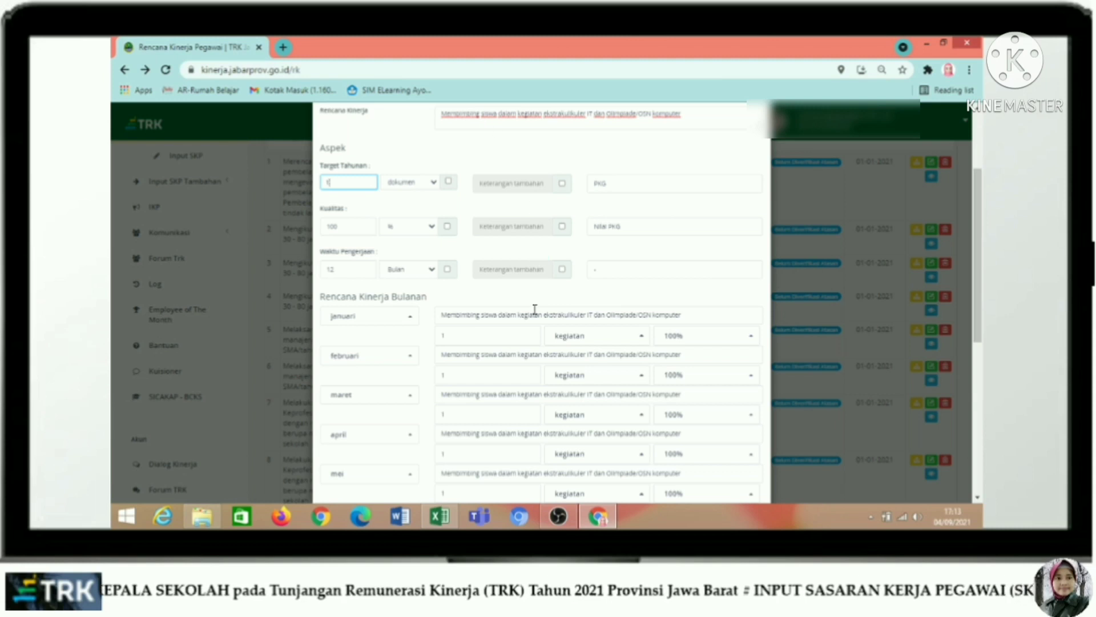
{"action": "scroll", "coordinate": [535, 309], "scroll_direction": "down", "scroll_amount": 1}
{"action": "left_click", "coordinate": [476, 272]}
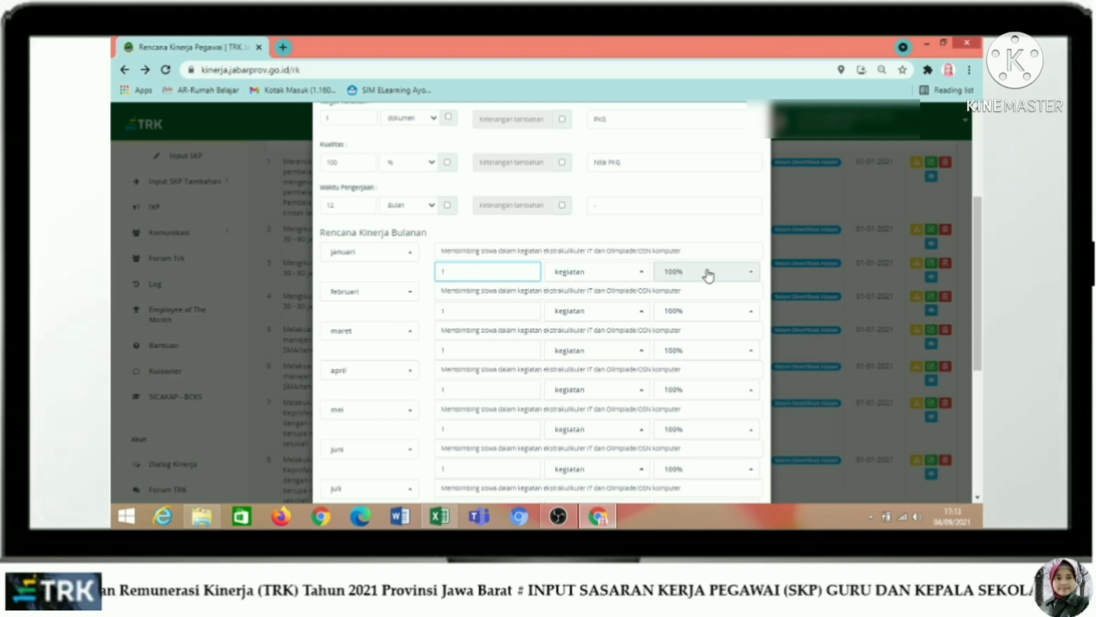
{"action": "scroll", "coordinate": [707, 276], "scroll_direction": "down", "scroll_amount": 2}
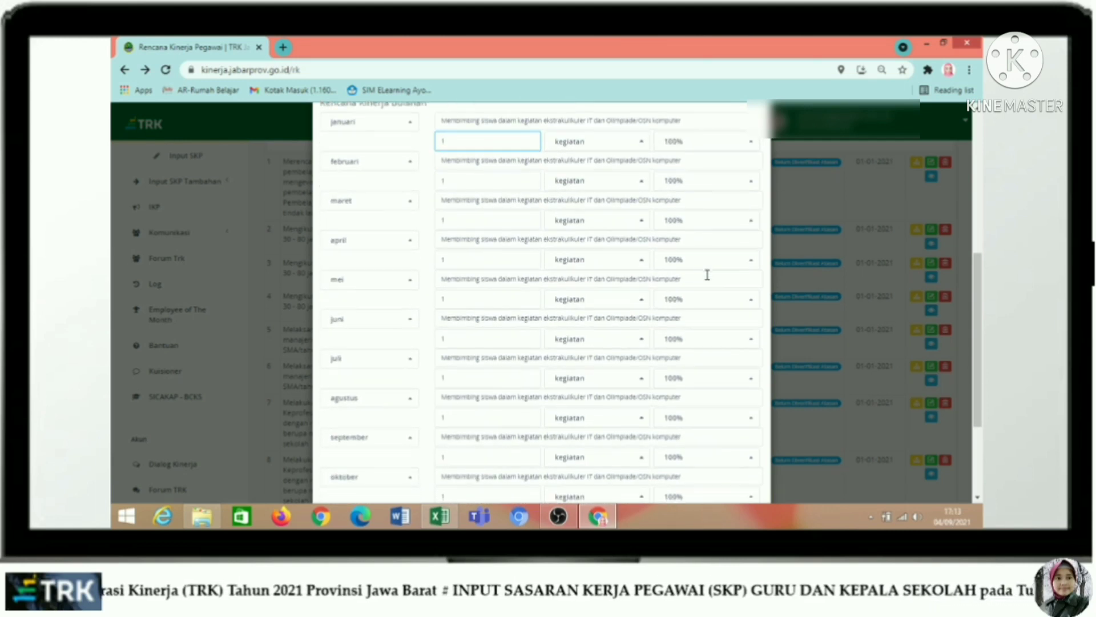
- Check the January to December rows of the monthly performance plan, then save the plan and confirm the save
{"action": "scroll", "coordinate": [707, 276], "scroll_direction": "down", "scroll_amount": 3}
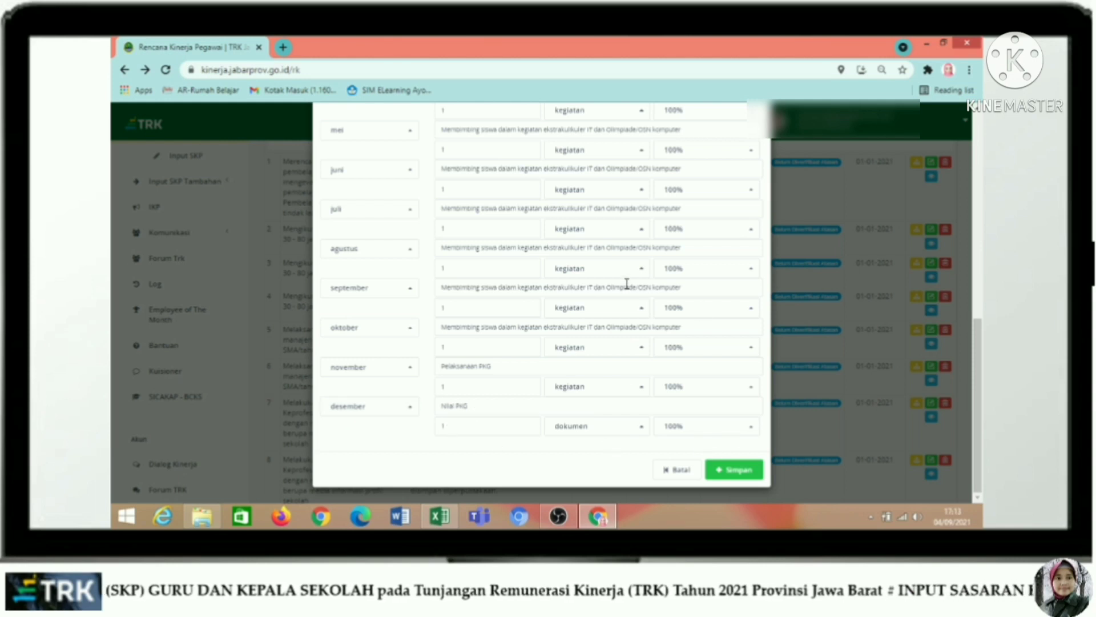
{"action": "scroll", "coordinate": [627, 284], "scroll_direction": "up", "scroll_amount": 4}
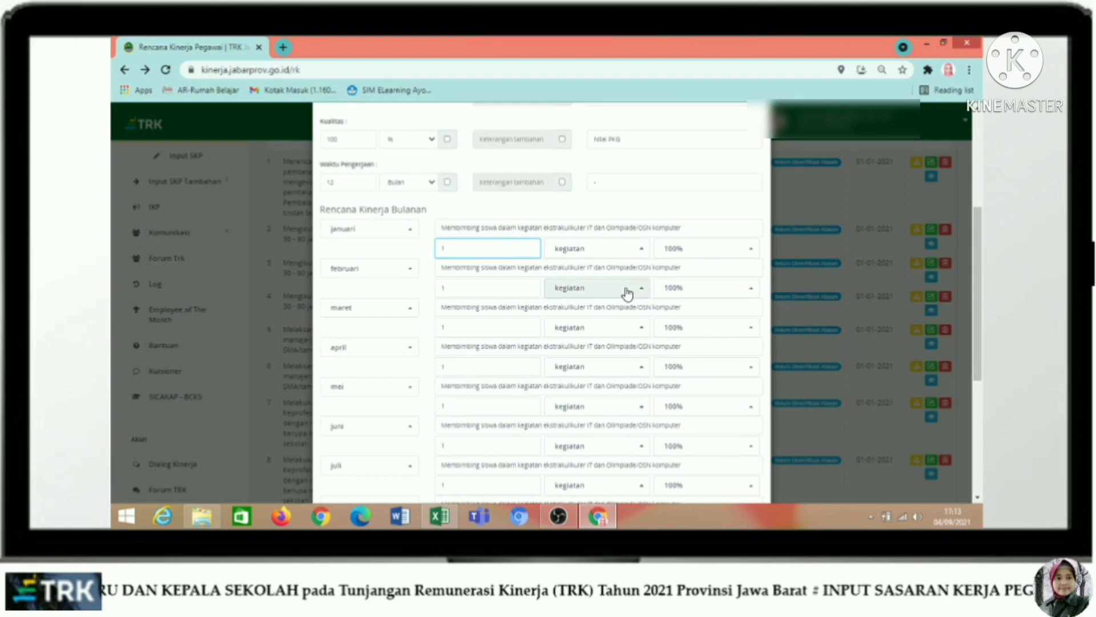
{"action": "scroll", "coordinate": [627, 294], "scroll_direction": "down", "scroll_amount": 4}
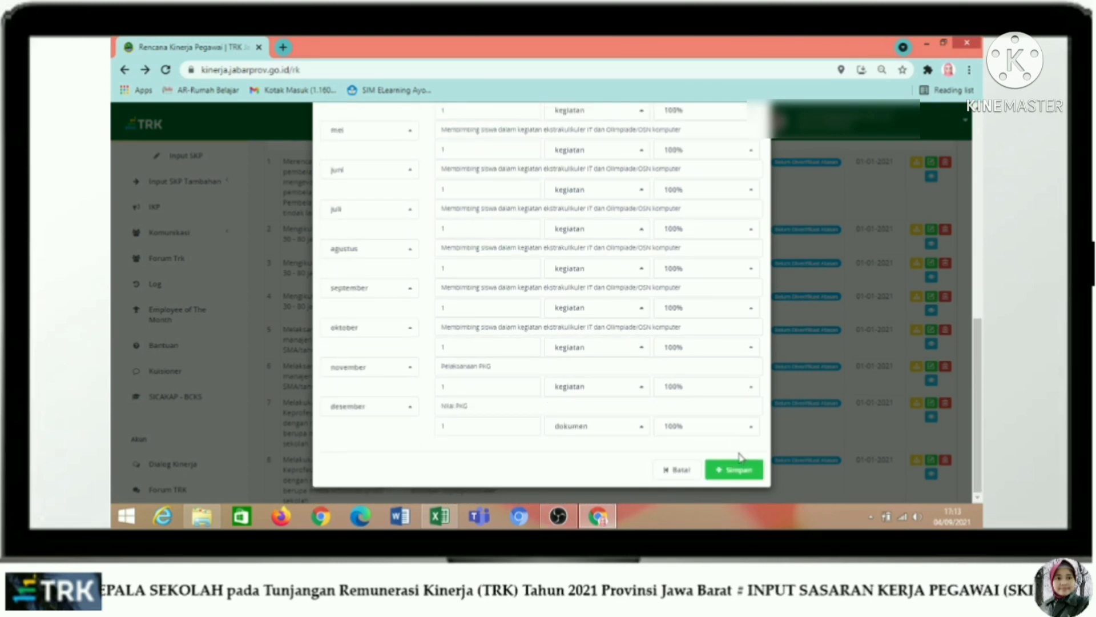
{"action": "left_click", "coordinate": [736, 472]}
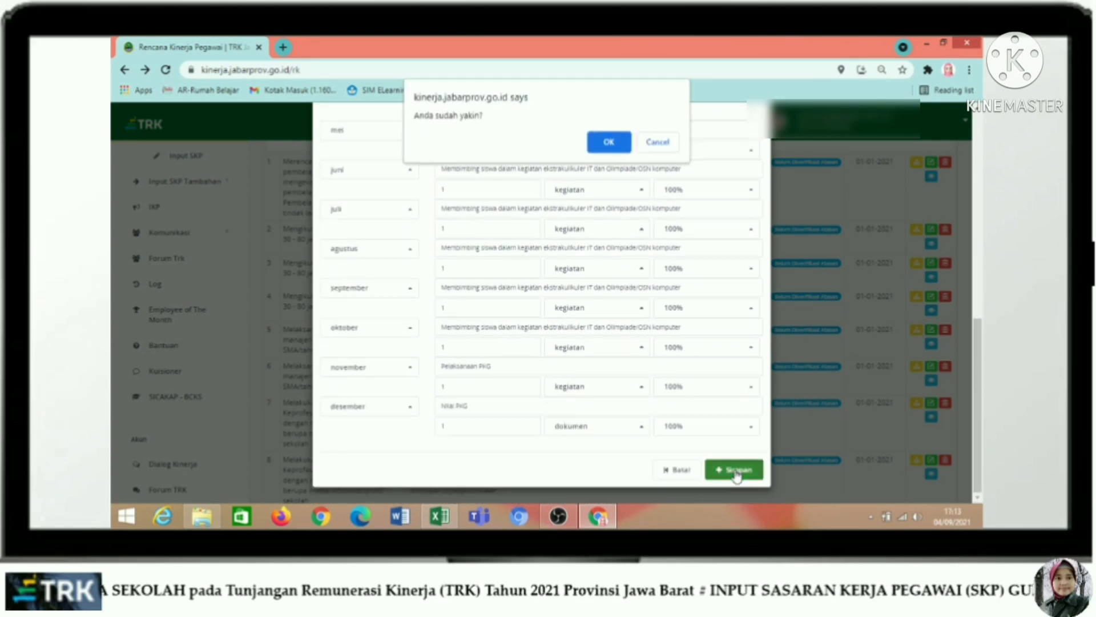
{"action": "left_click", "coordinate": [611, 148]}
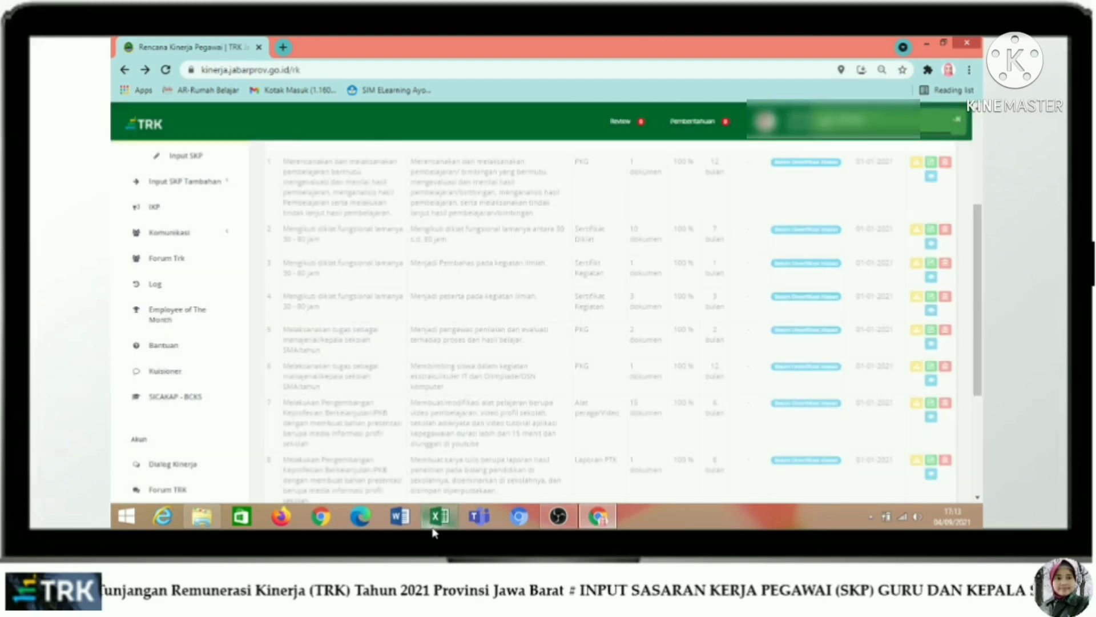
- Switch to the Excel workbook, copy cell E16 beginning "Membuat/modifikasi alat pelajaran", and return to the browser
{"action": "left_click", "coordinate": [434, 530]}
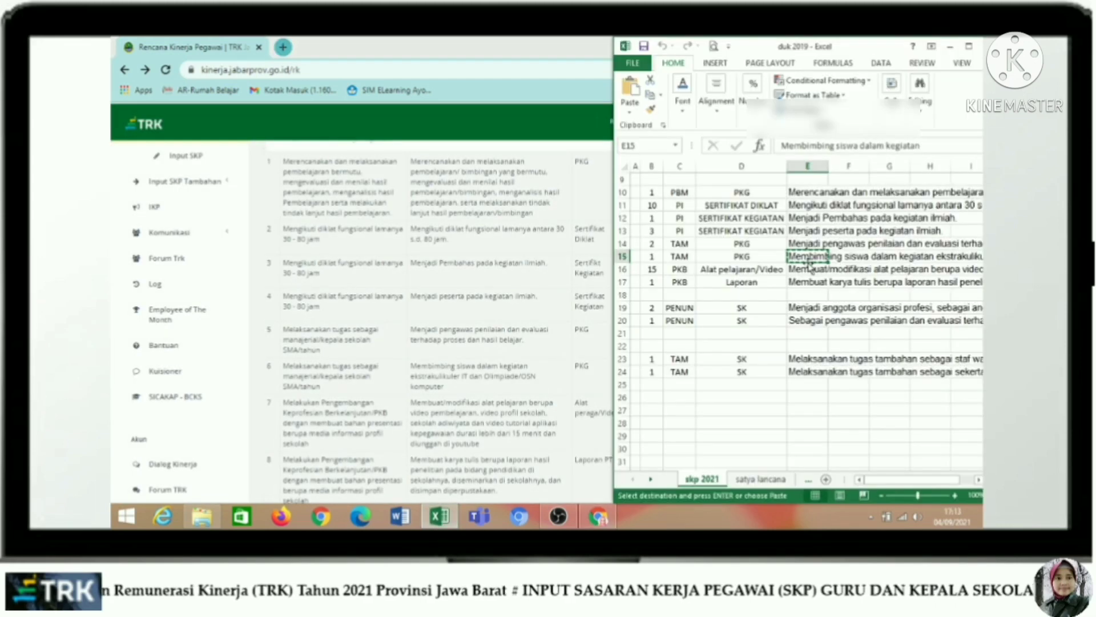
{"action": "left_click", "coordinate": [805, 269]}
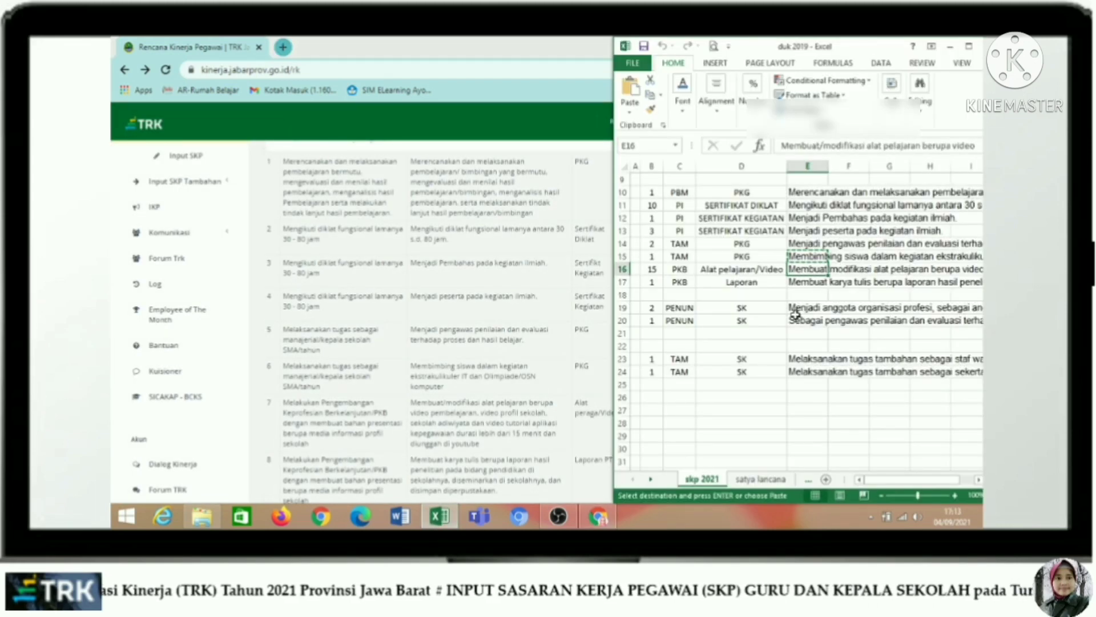
{"action": "key", "text": "ctrl+c"}
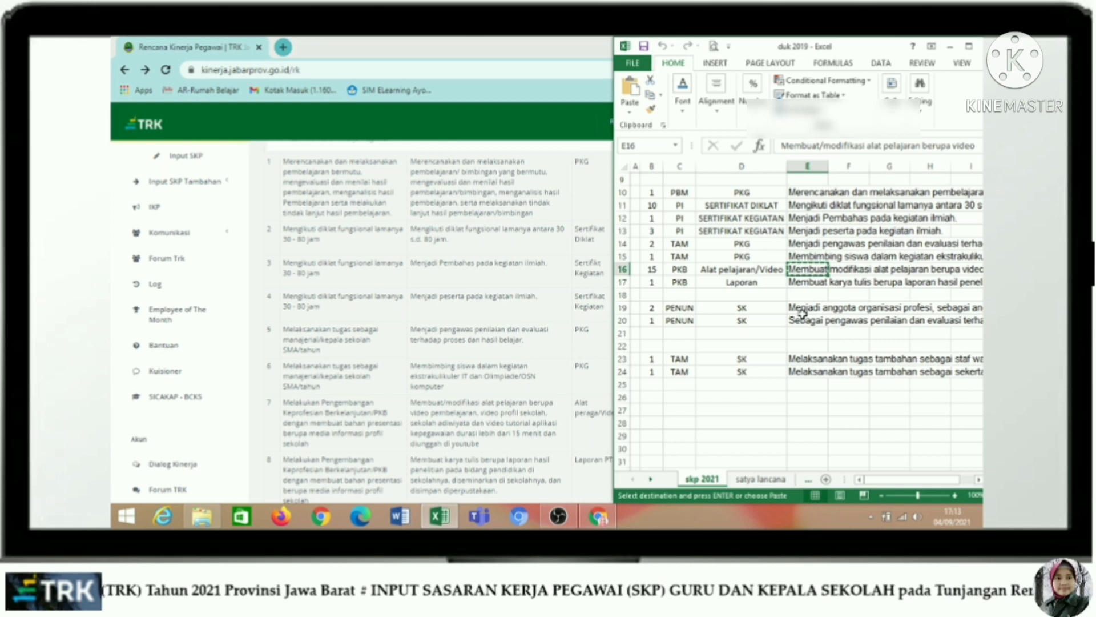
{"action": "left_click", "coordinate": [544, 116]}
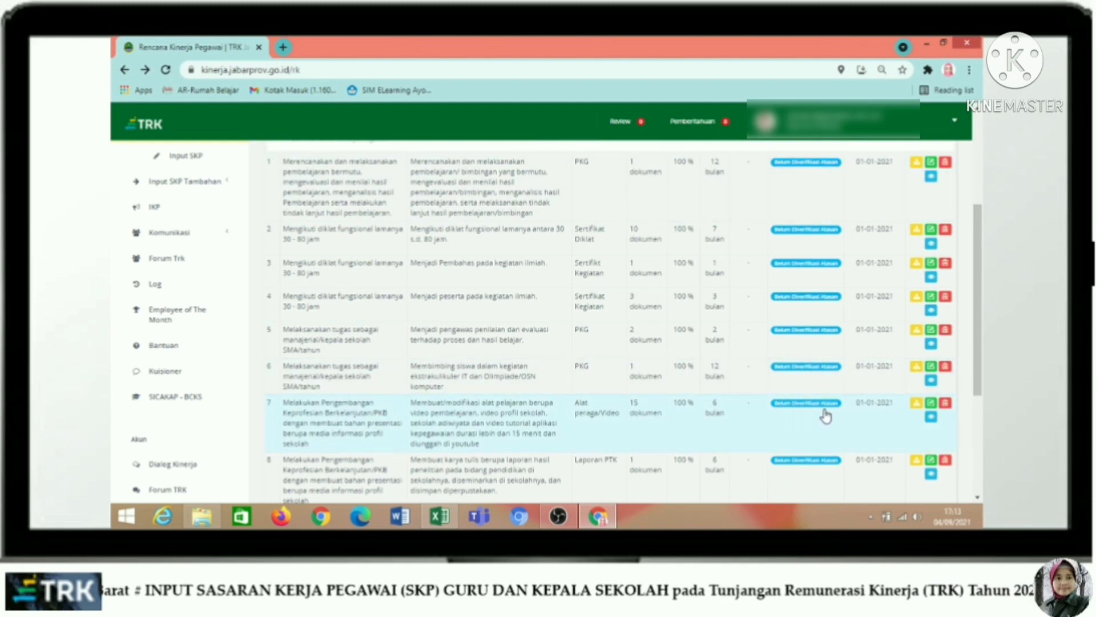
- Open plan entry 7 for editing and choose "Melakukan Pengembangan Keprofesian Berkelanjutan/PKB" as the supervisor's performance plan
{"action": "left_click", "coordinate": [932, 404]}
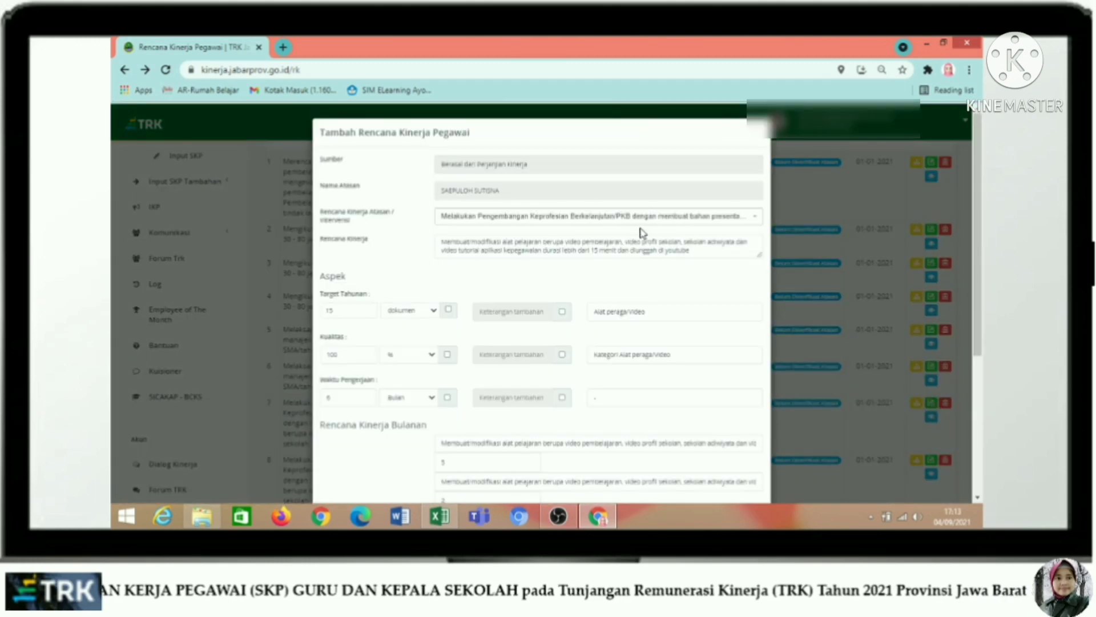
{"action": "left_click", "coordinate": [517, 223]}
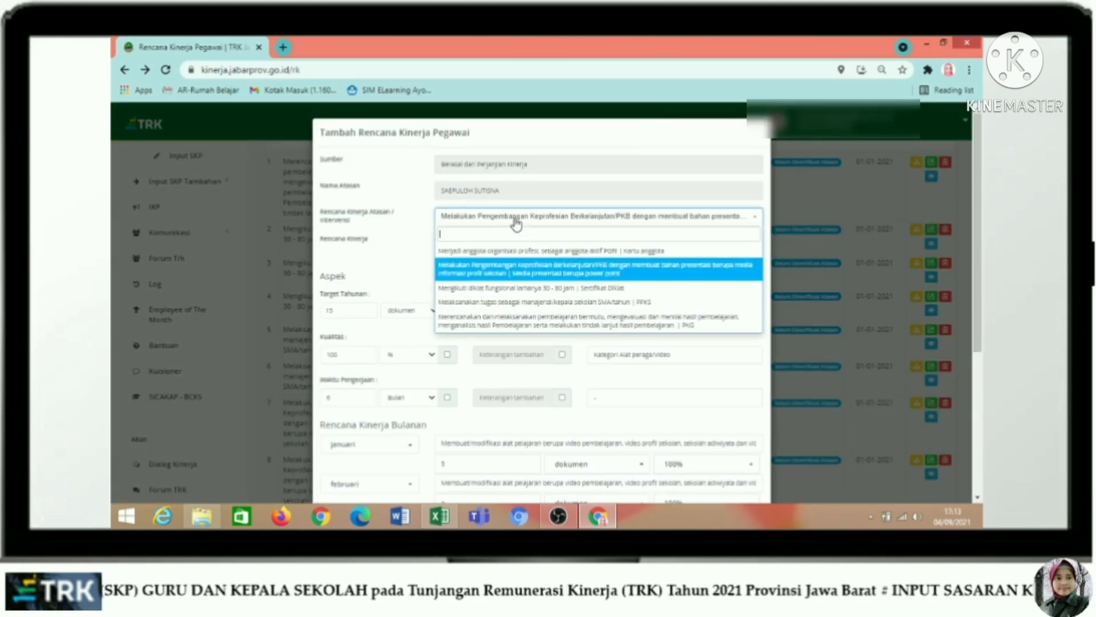
{"action": "left_click", "coordinate": [523, 276]}
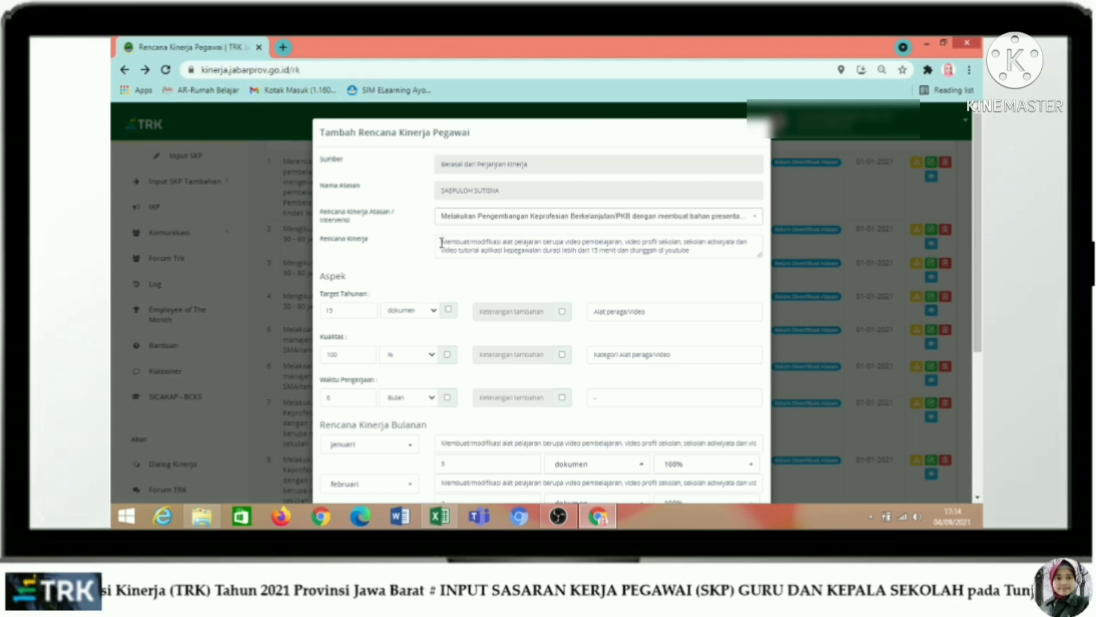
- Review the Rencana Kinerja text and the Target Tahunan value with its unit options
{"action": "left_click_drag", "start_coordinate": [440, 246], "coordinate": [707, 253]}
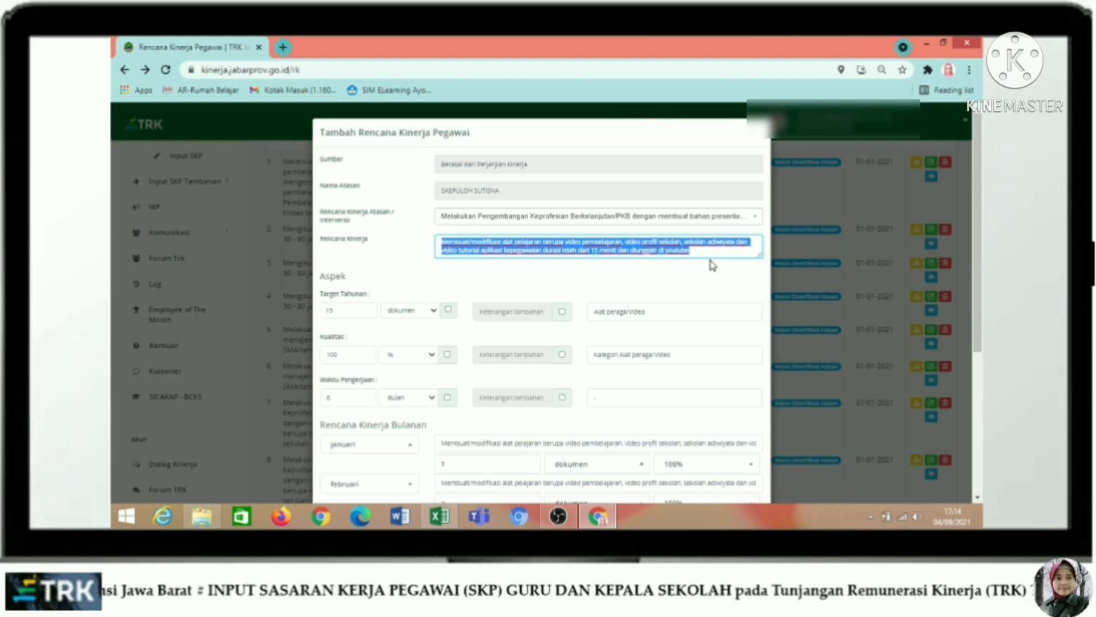
{"action": "left_click", "coordinate": [706, 245]}
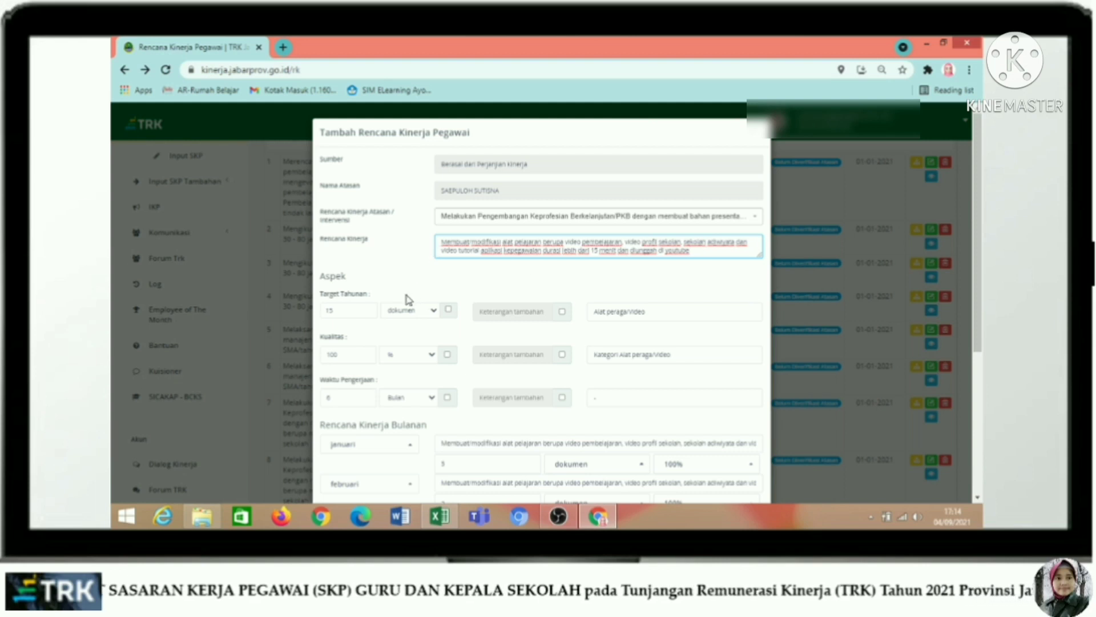
{"action": "scroll", "coordinate": [394, 305], "scroll_direction": "down", "scroll_amount": 1}
{"action": "left_click", "coordinate": [342, 245]}
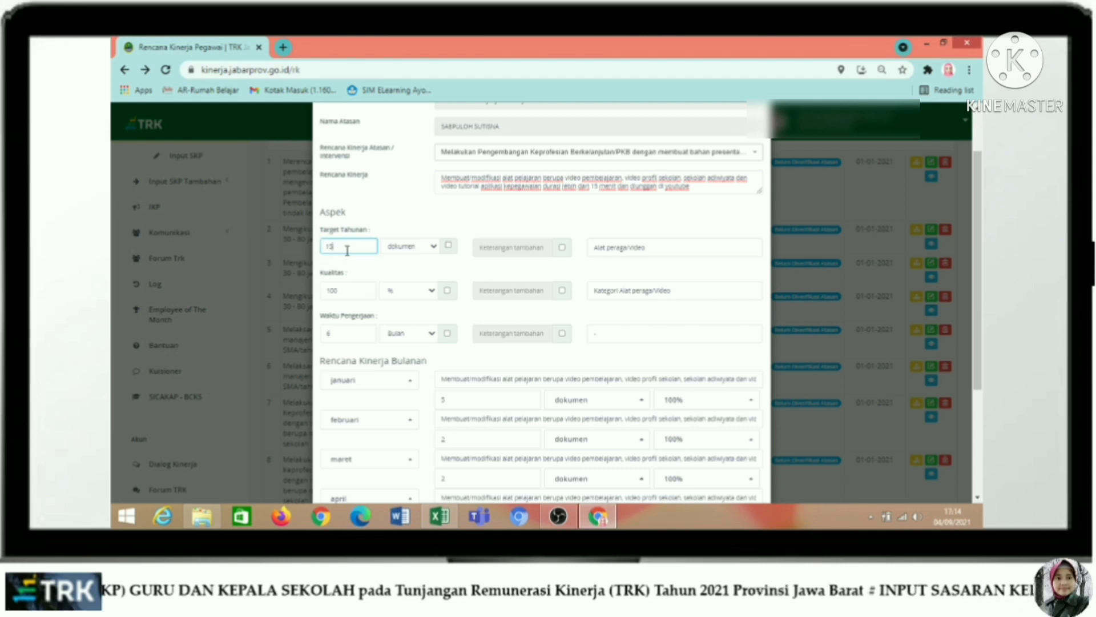
{"action": "left_click", "coordinate": [423, 251]}
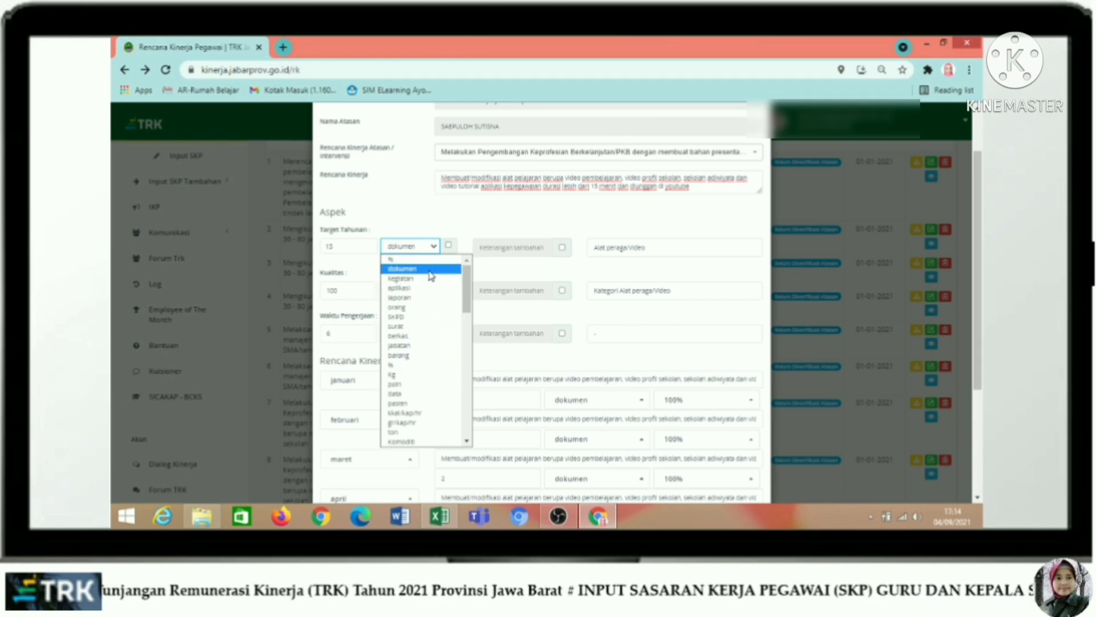
{"action": "left_click", "coordinate": [424, 225]}
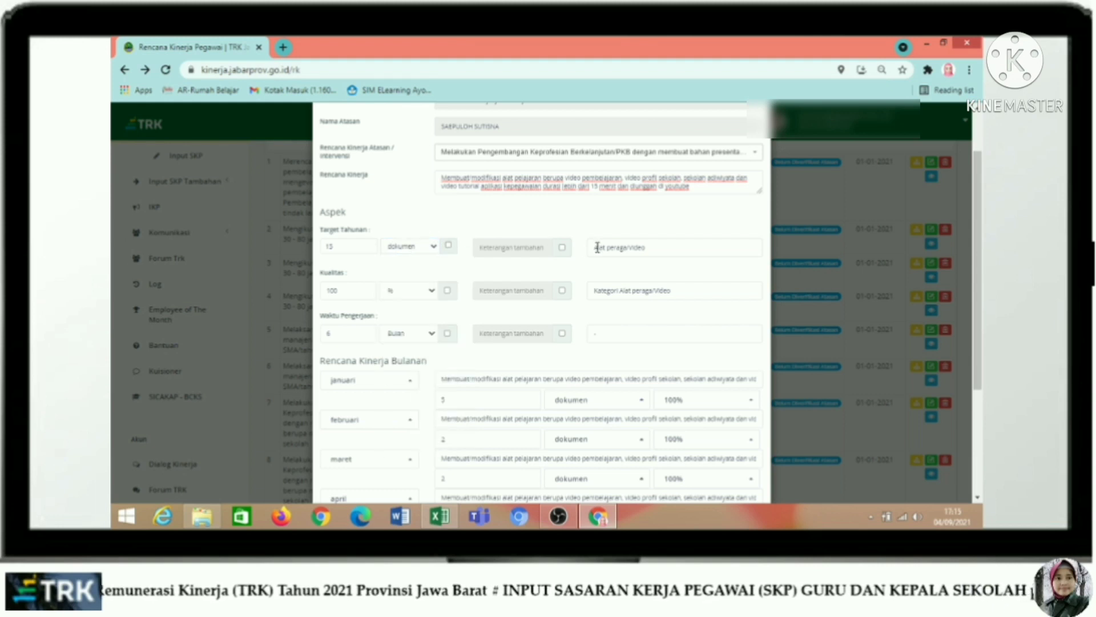
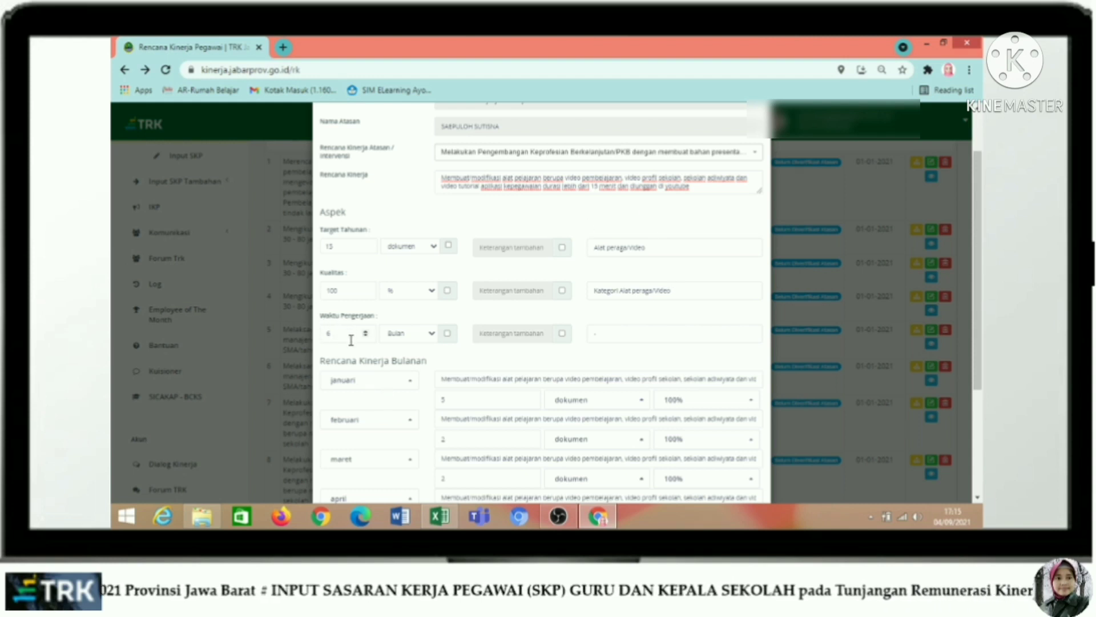
- Set the Waktu Pengerjaan to 8 Bulan
{"action": "scroll", "coordinate": [353, 343], "scroll_direction": "down", "scroll_amount": 2}
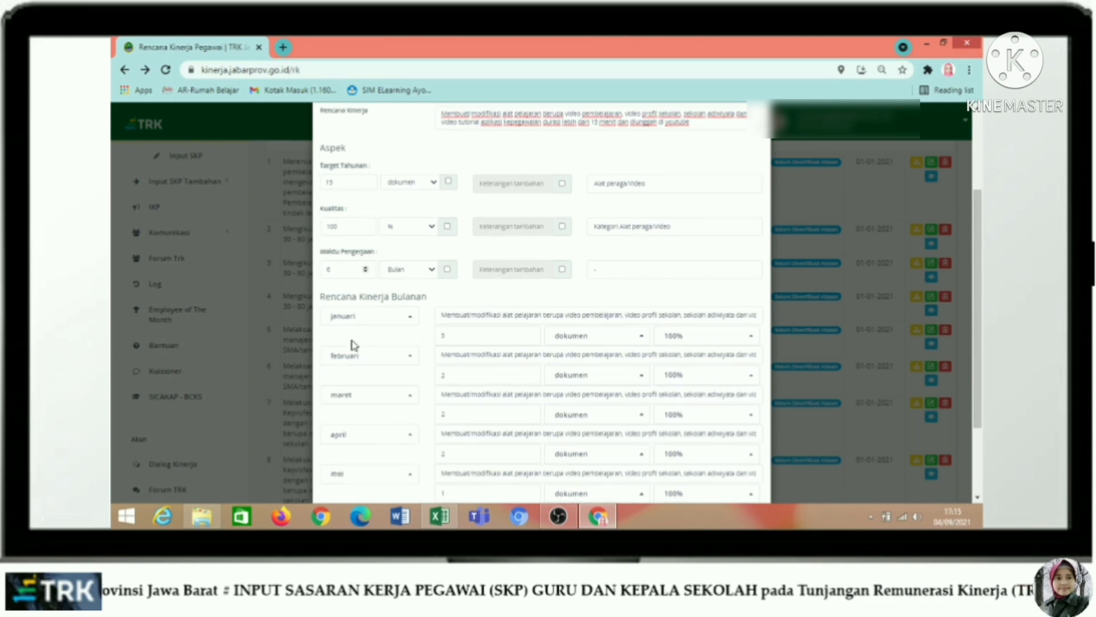
{"action": "double_click", "coordinate": [343, 268]}
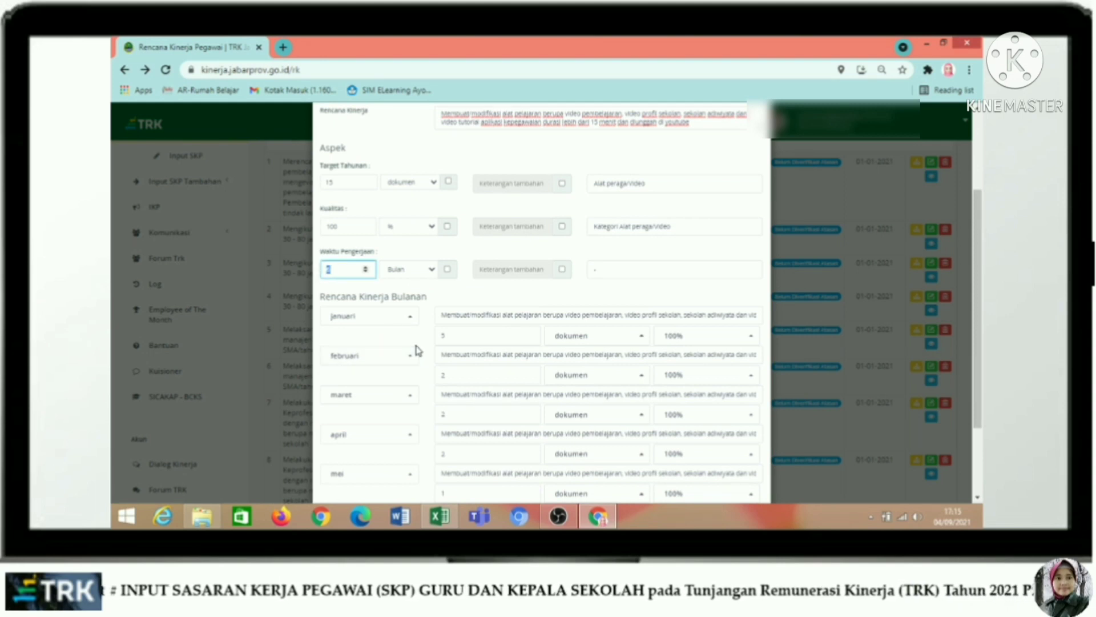
{"action": "type", "text": "8"}
{"action": "left_click", "coordinate": [482, 298]}
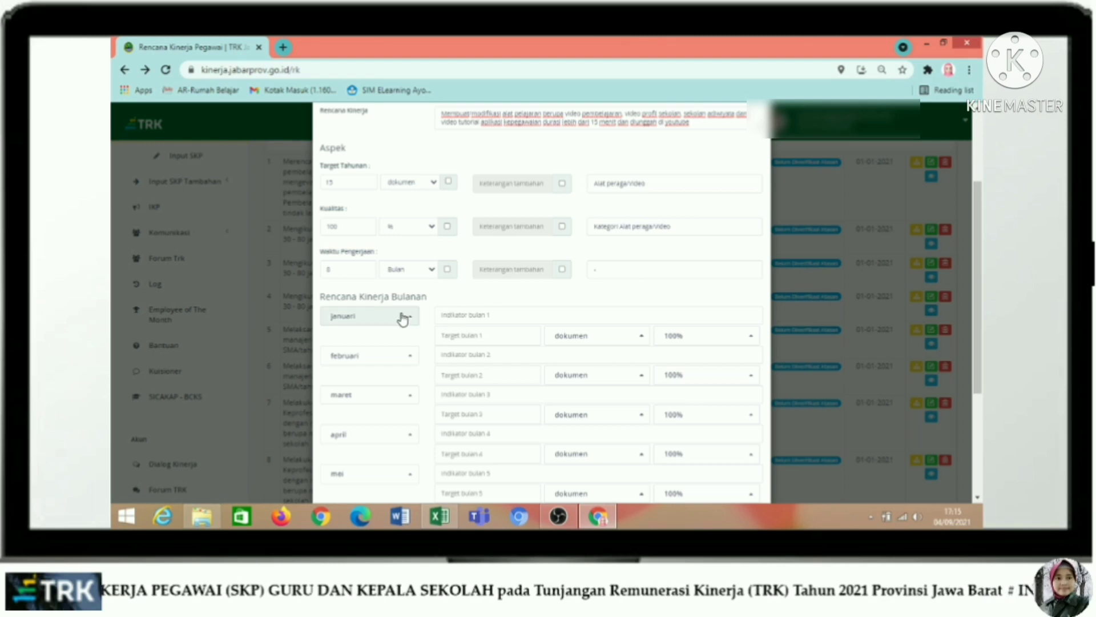
- Look over the emptied monthly rows and copy the full Rencana Kinerja text about making learning tools and videos
{"action": "scroll", "coordinate": [403, 319], "scroll_direction": "down", "scroll_amount": 3}
{"action": "scroll", "coordinate": [403, 308], "scroll_direction": "up", "scroll_amount": 2}
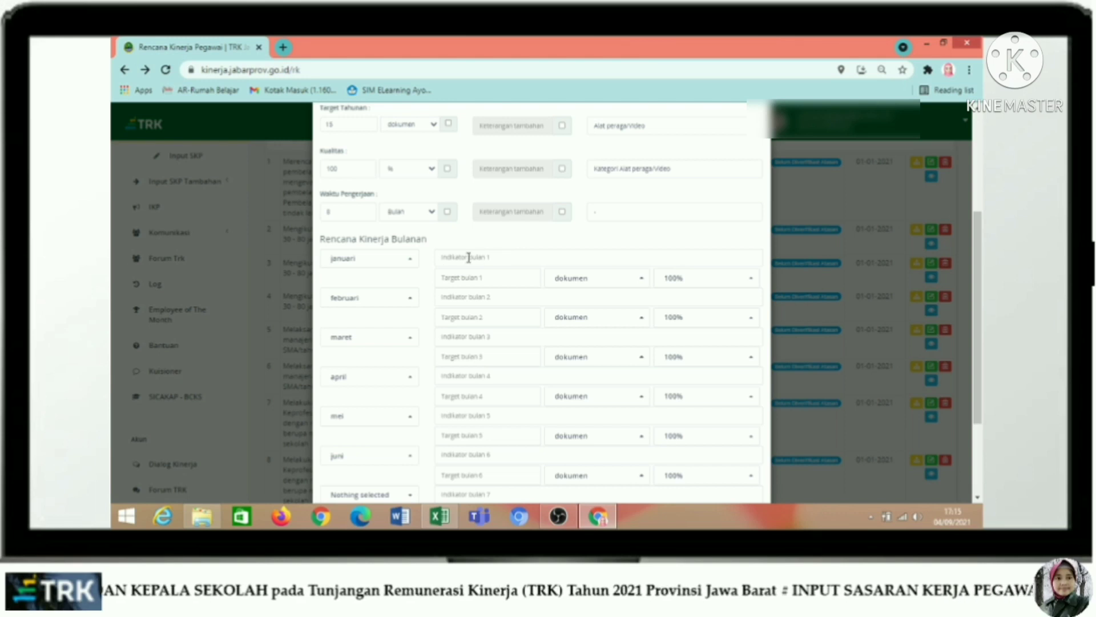
{"action": "scroll", "coordinate": [467, 258], "scroll_direction": "up", "scroll_amount": 2}
{"action": "left_click", "coordinate": [445, 186]}
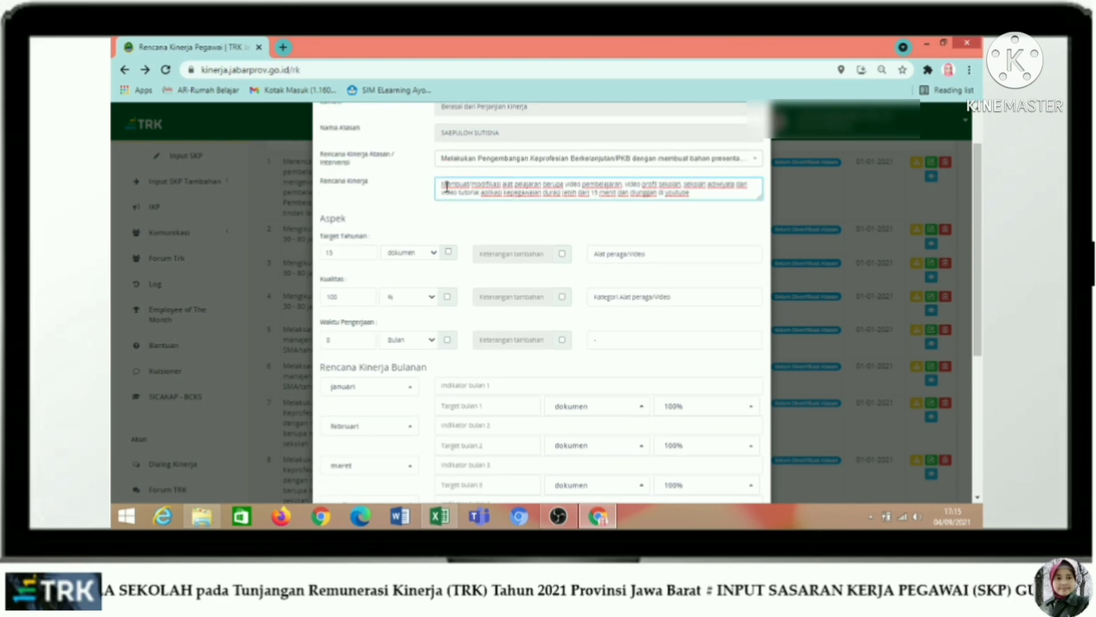
{"action": "key", "text": "ctrl+a"}
{"action": "key", "text": "ctrl+c"}
{"action": "scroll", "coordinate": [455, 228], "scroll_direction": "down", "scroll_amount": 1}
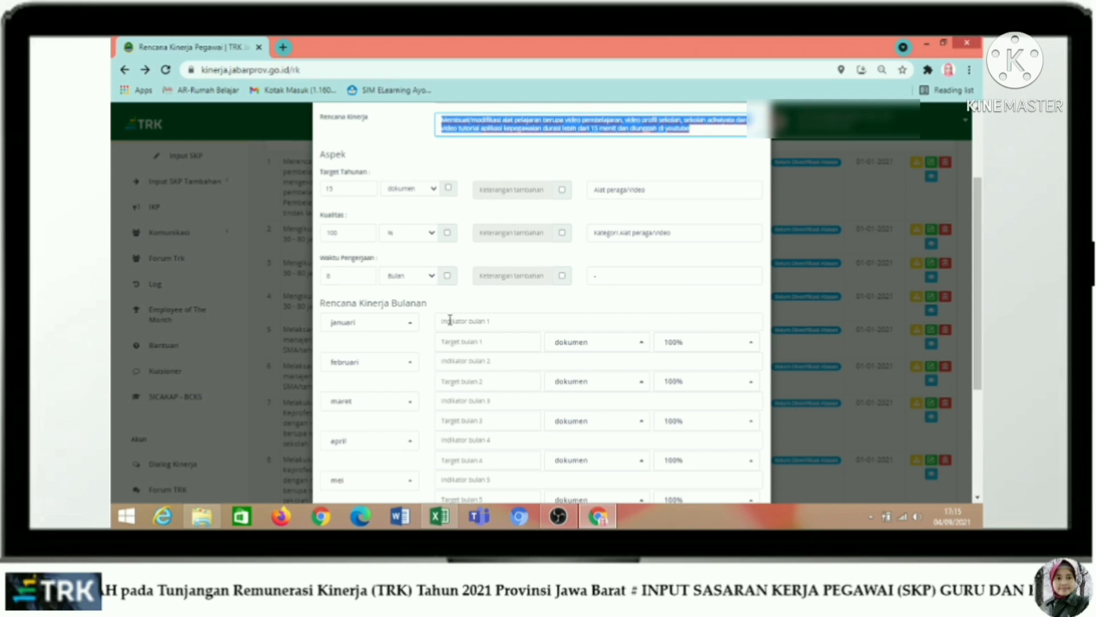
- Fill the January indicator with the copied Rencana Kinerja text and set the January target to 3
{"action": "left_click", "coordinate": [449, 320]}
{"action": "key", "text": "ctrl+v"}
{"action": "scroll", "coordinate": [449, 320], "scroll_direction": "down", "scroll_amount": 2}
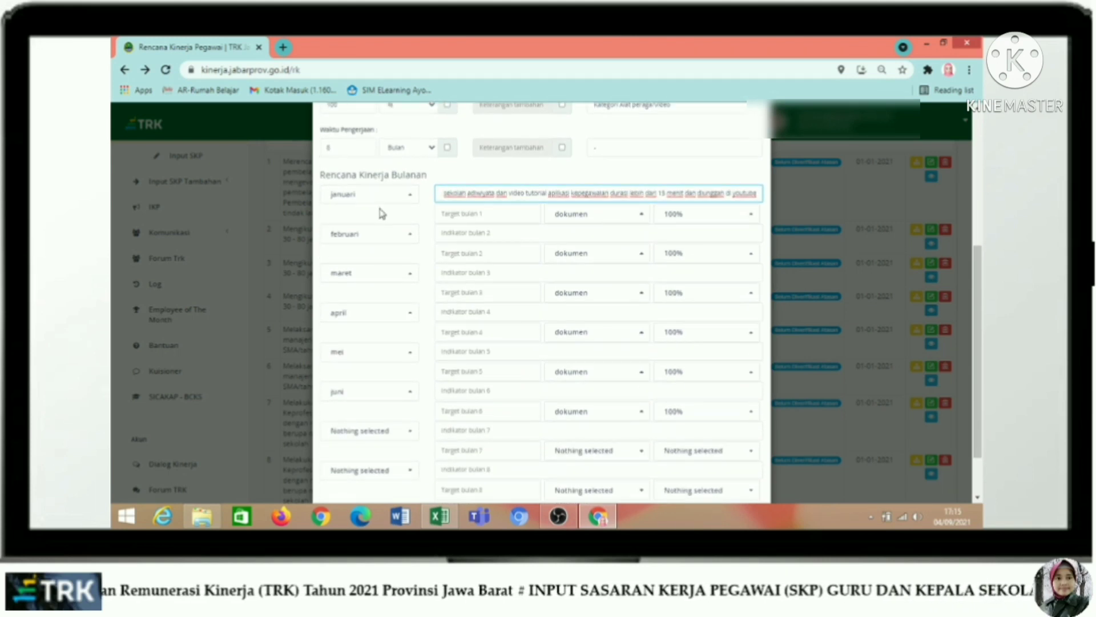
{"action": "left_click", "coordinate": [455, 214]}
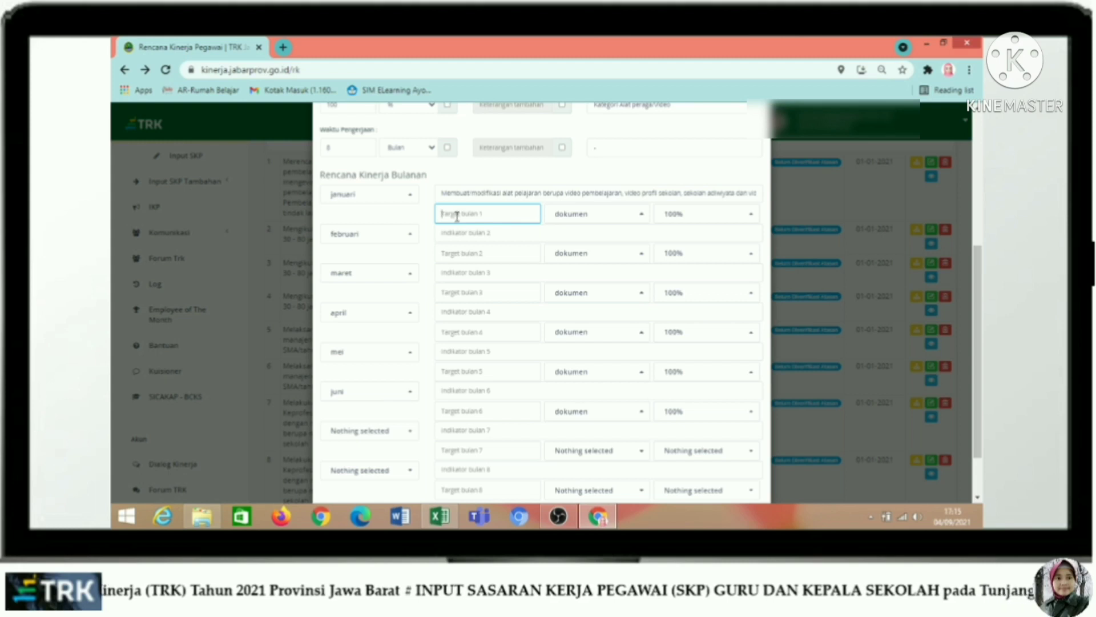
{"action": "type", "text": "3"}
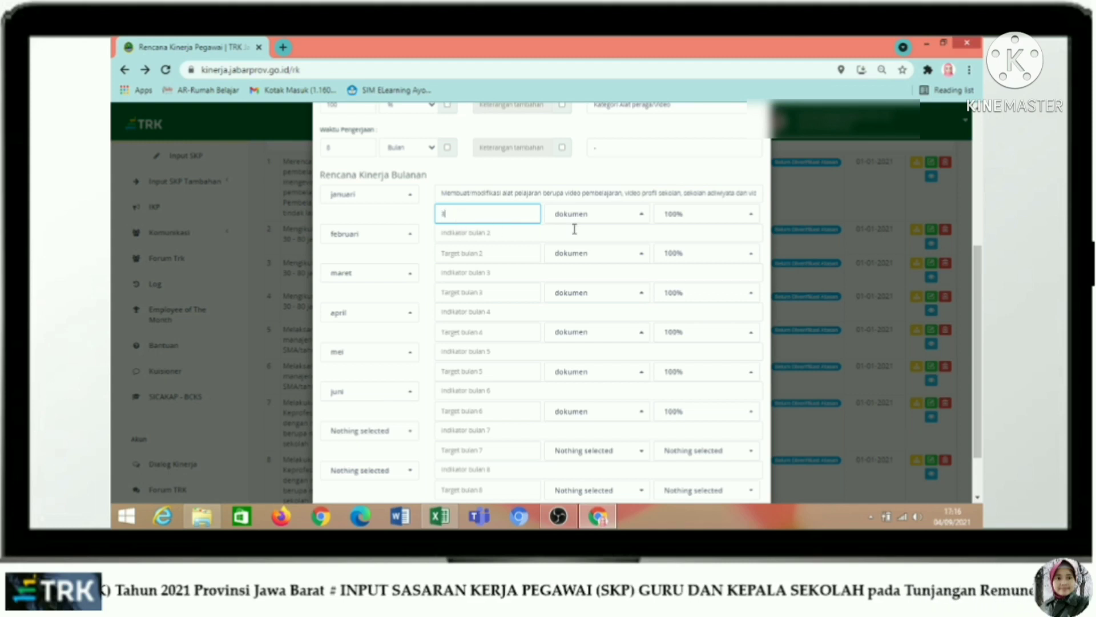
- Fill the February indicator with the copied Rencana Kinerja text and set the February target to 3
{"action": "left_click", "coordinate": [444, 233]}
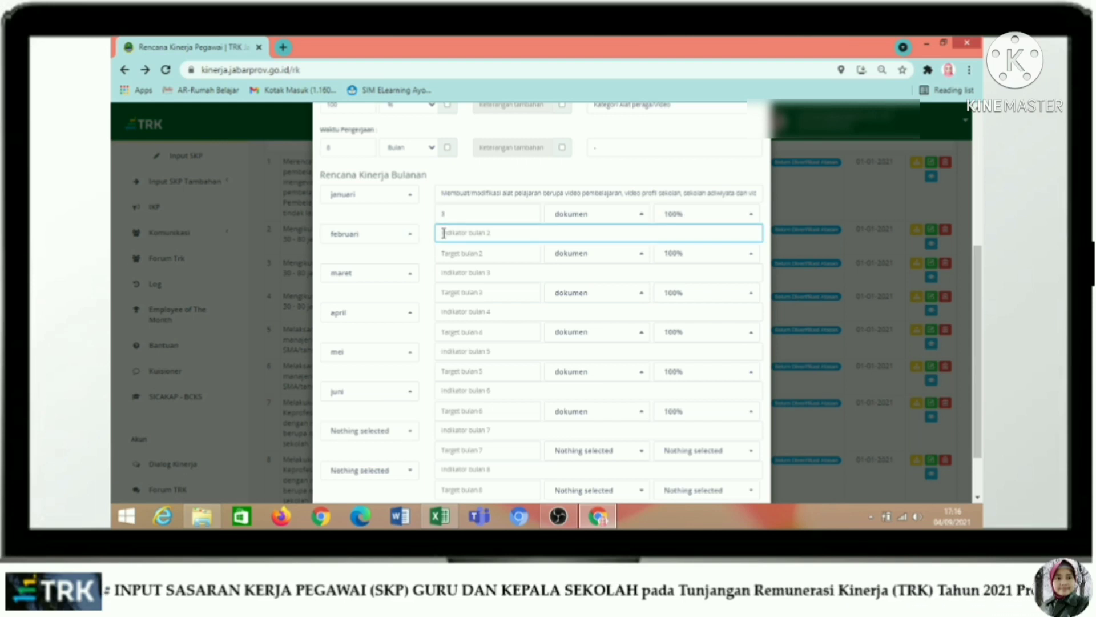
{"action": "type", "text": "8"}
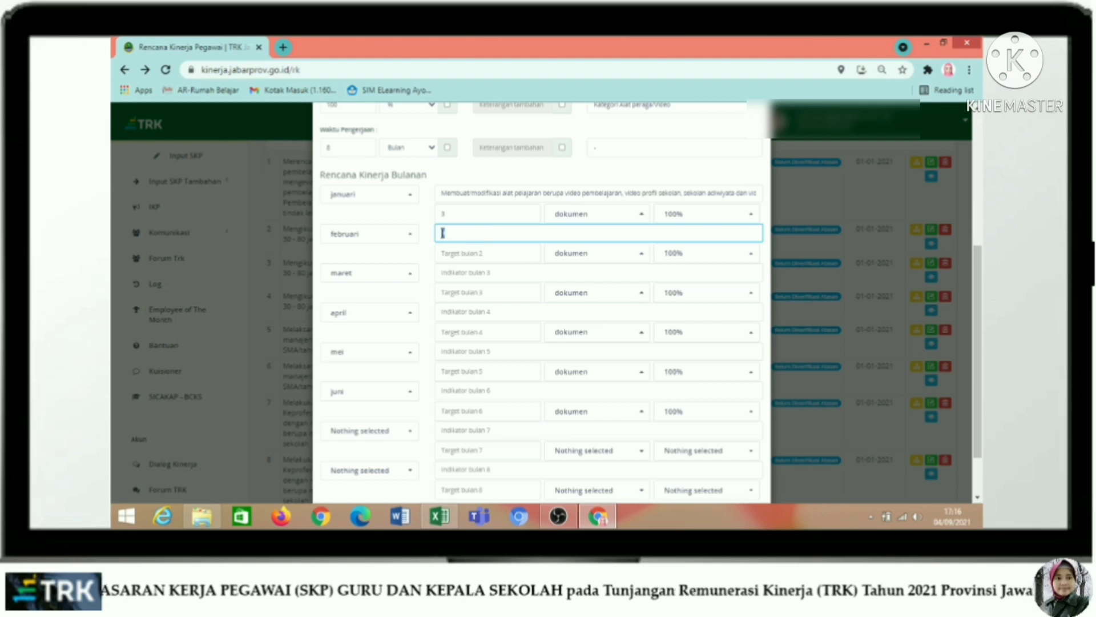
{"action": "key", "text": "ctrl+v"}
{"action": "left_click", "coordinate": [447, 253]}
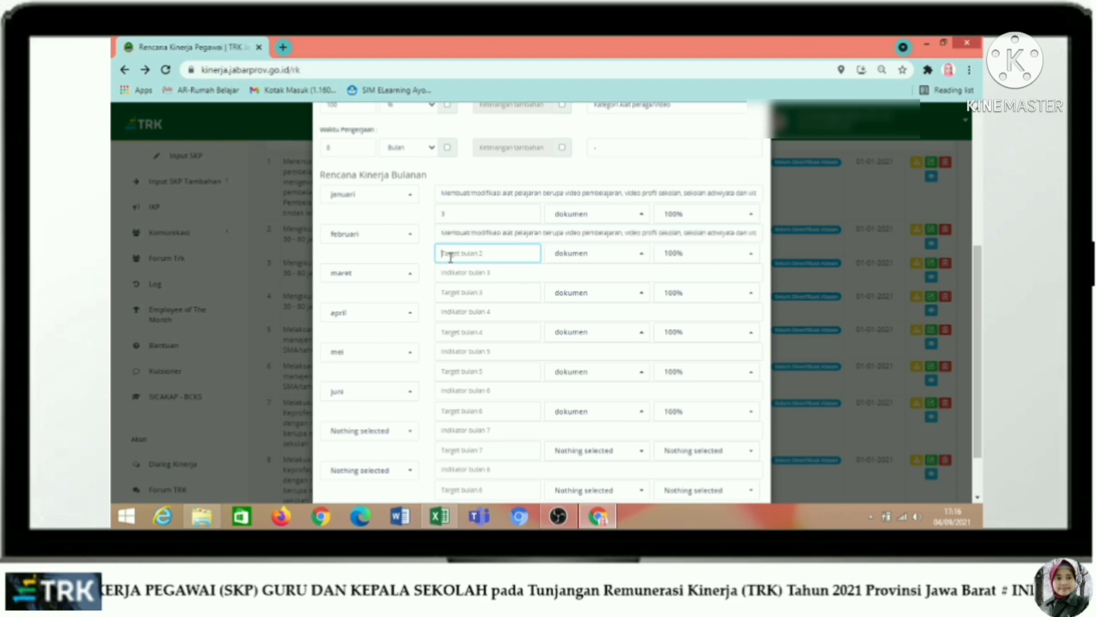
{"action": "type", "text": "3"}
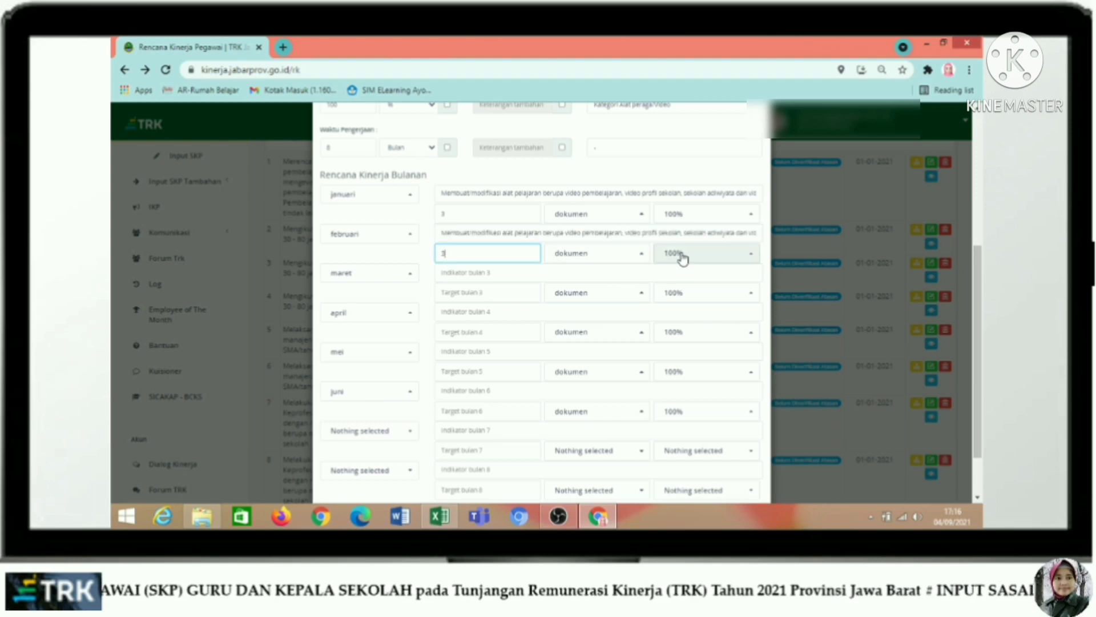
- Fill the March indicator with the copied Rencana Kinerja text and set the March target to 1
{"action": "left_click", "coordinate": [472, 278]}
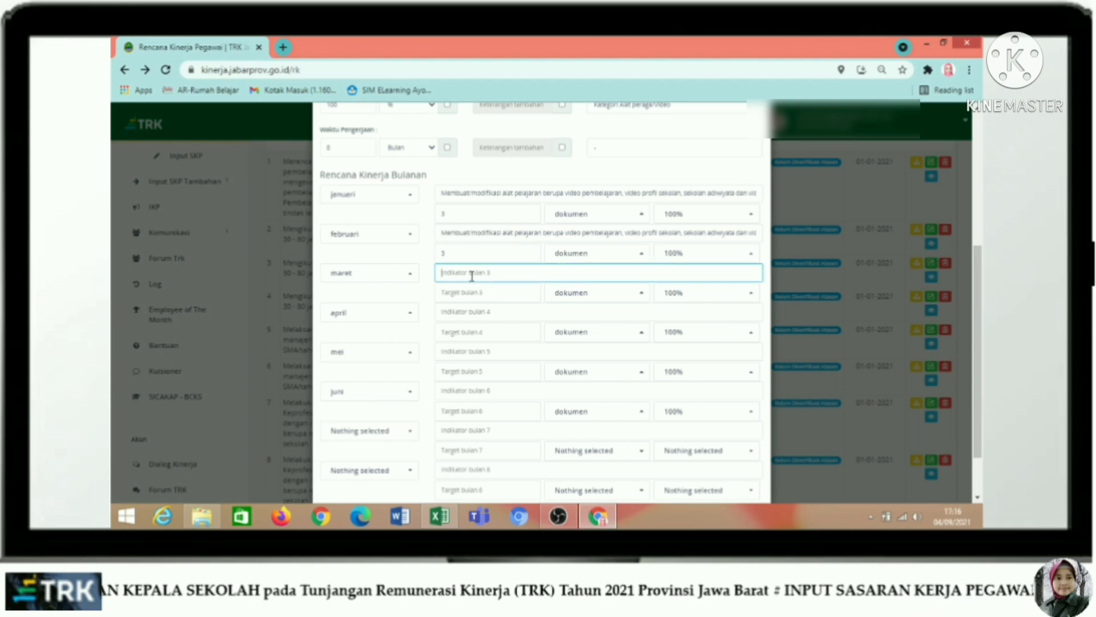
{"action": "type", "text": "1"}
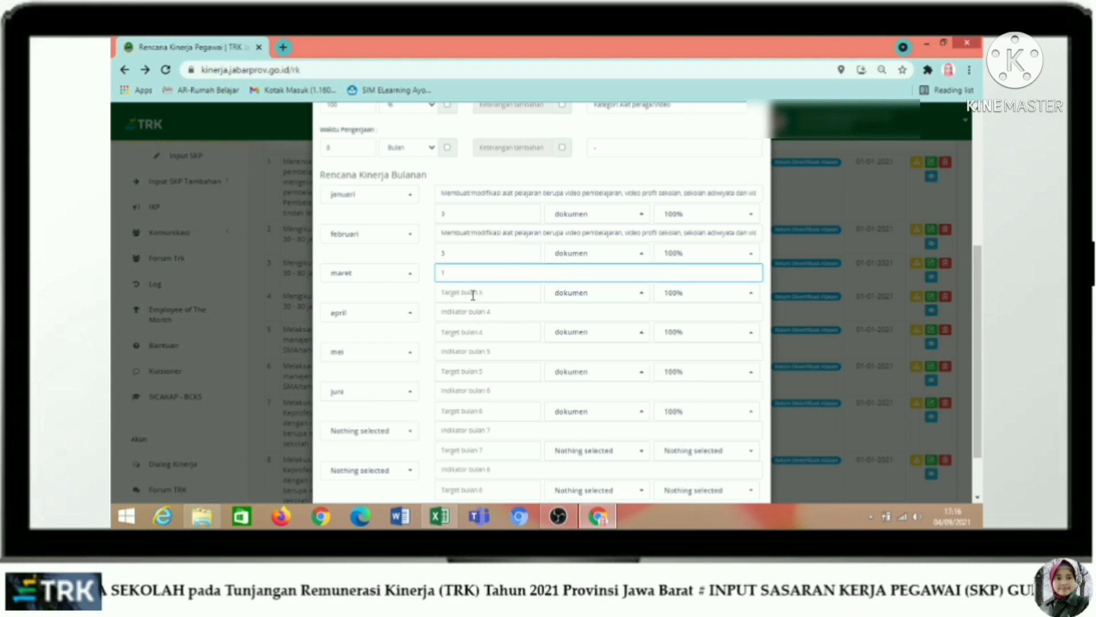
{"action": "key", "text": "ctrl+v"}
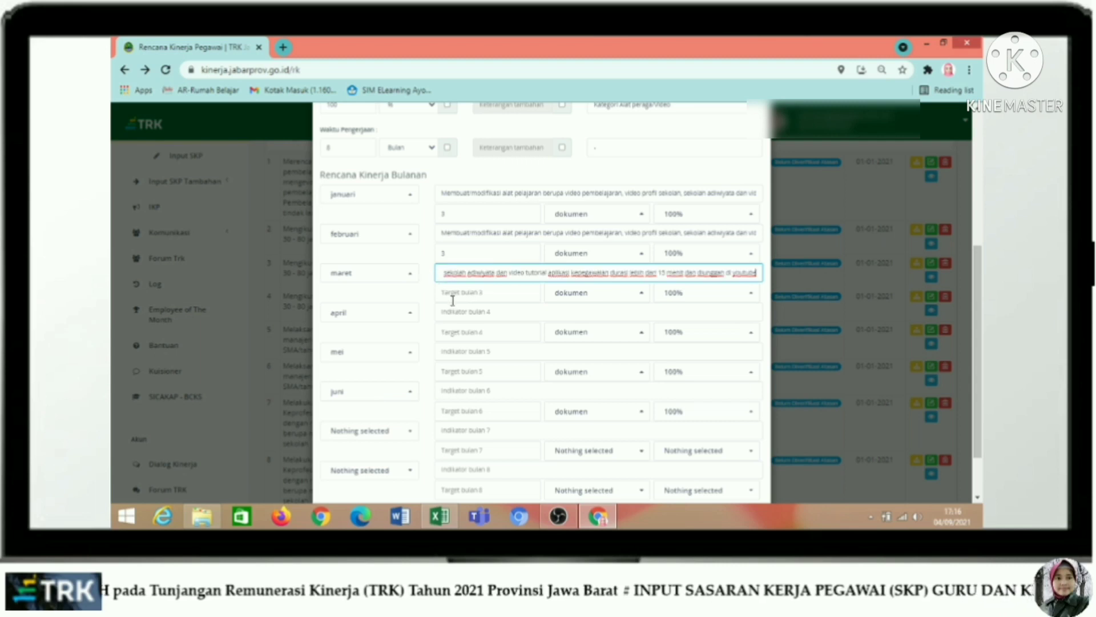
{"action": "left_click", "coordinate": [453, 299]}
{"action": "type", "text": "1"}
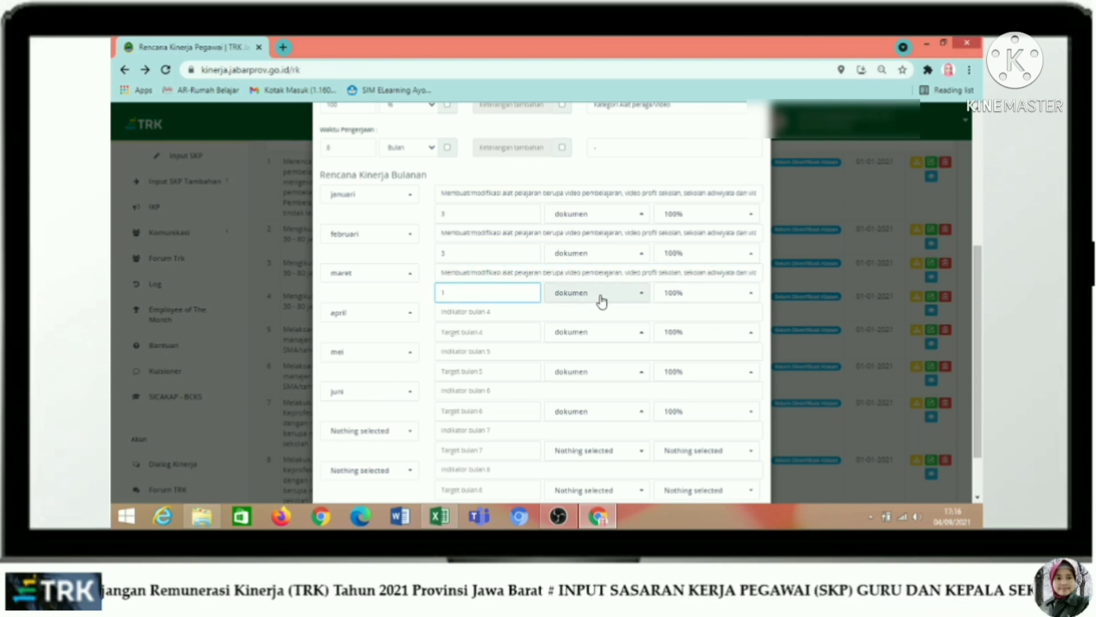
- Fill the April indicator with the copied Rencana Kinerja text and set the April target to 1
{"action": "left_click", "coordinate": [446, 313]}
{"action": "type", "text": "1"}
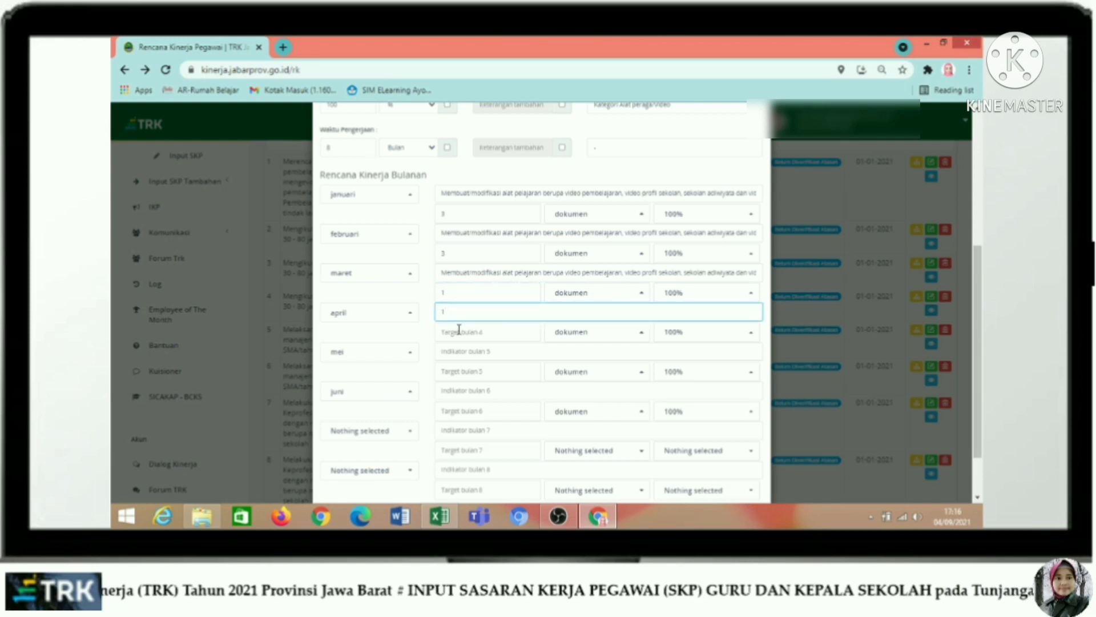
{"action": "key", "text": "BackSpace"}
{"action": "key", "text": "ctrl+v"}
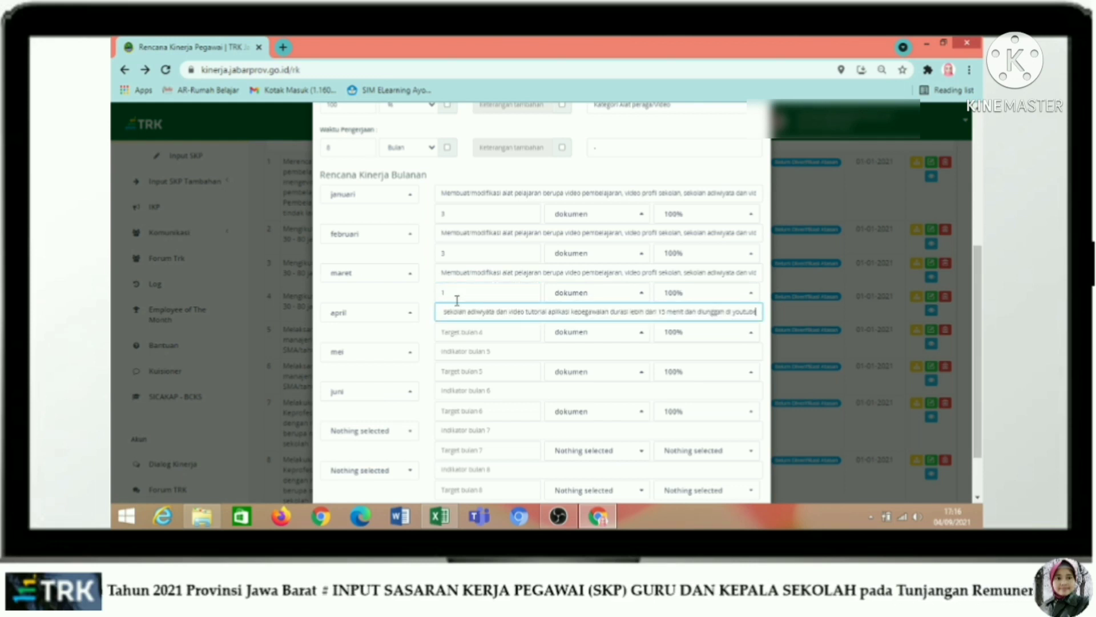
{"action": "left_click", "coordinate": [480, 332]}
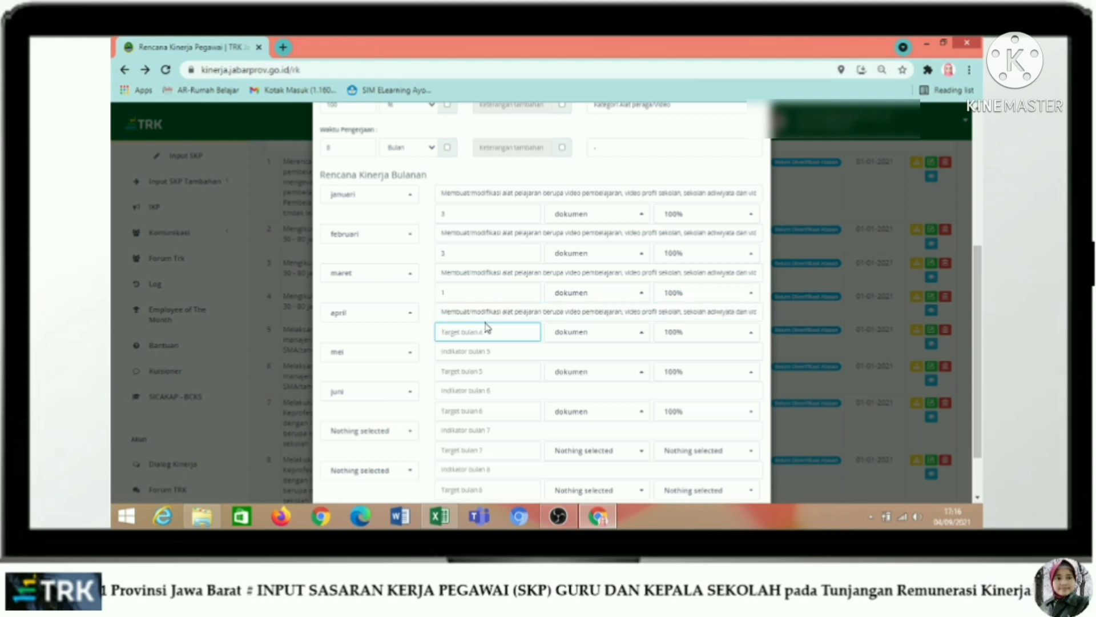
{"action": "type", "text": "1"}
- Fill the May indicator with the copied Rencana Kinerja text and set the May target to 1
{"action": "left_click", "coordinate": [490, 353]}
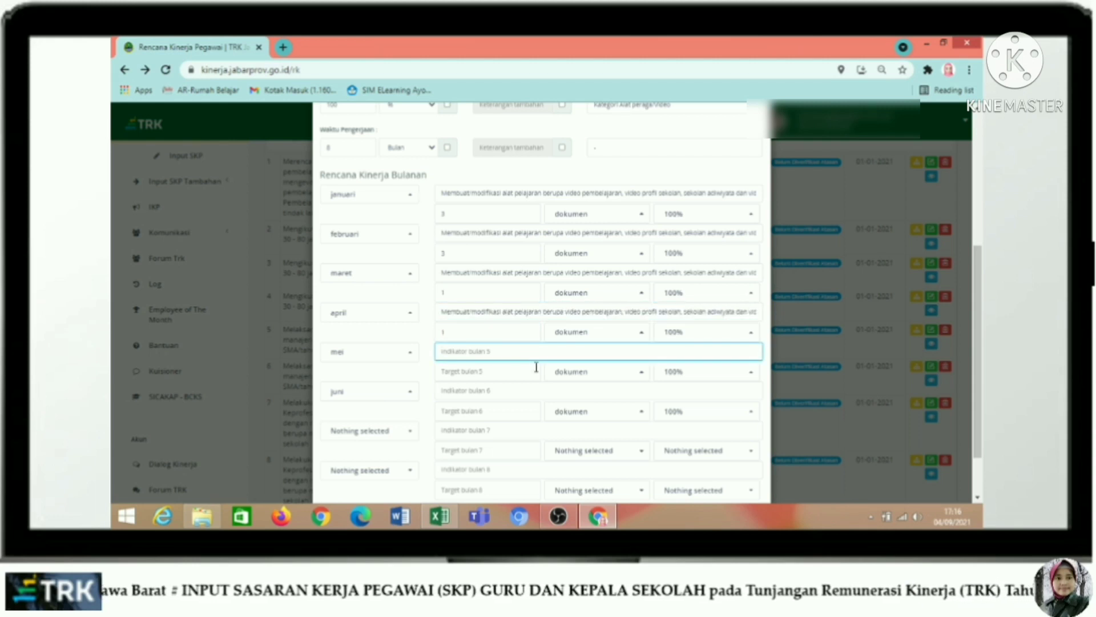
{"action": "type", "text": "1"}
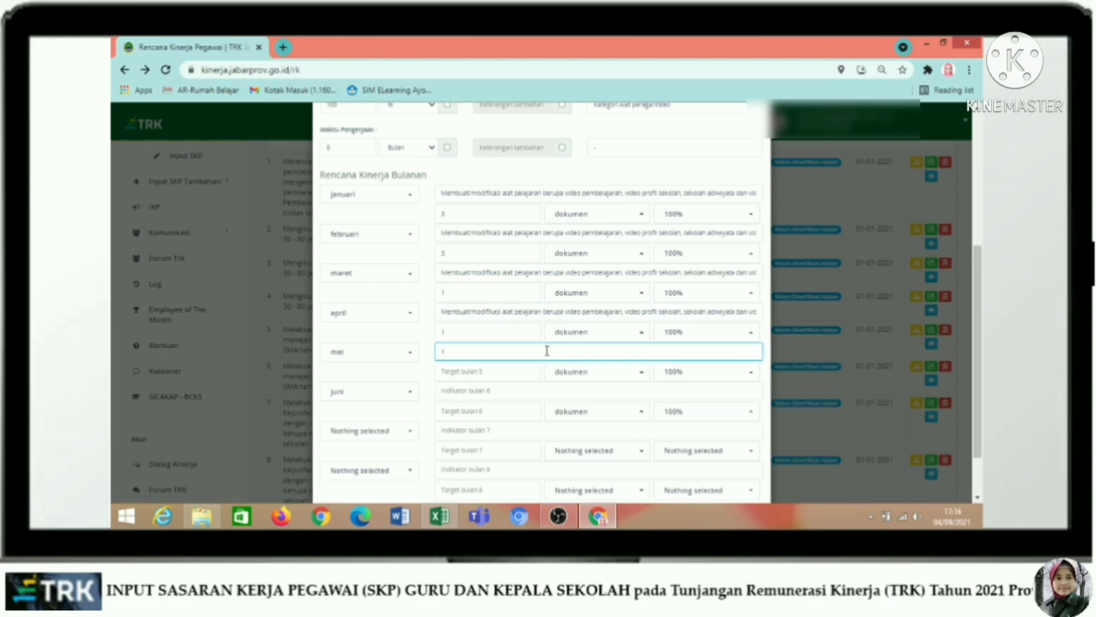
{"action": "key", "text": "BackSpace"}
{"action": "type", "text": "Membuat/modifikasi alat pelajaran berupa video pembelajaran, video profil sekolah, sekolah adiwiyata dan video tutorial aplikasi kepegawaian durasi lebih dari 15 menit dan diunggah di youtube"}
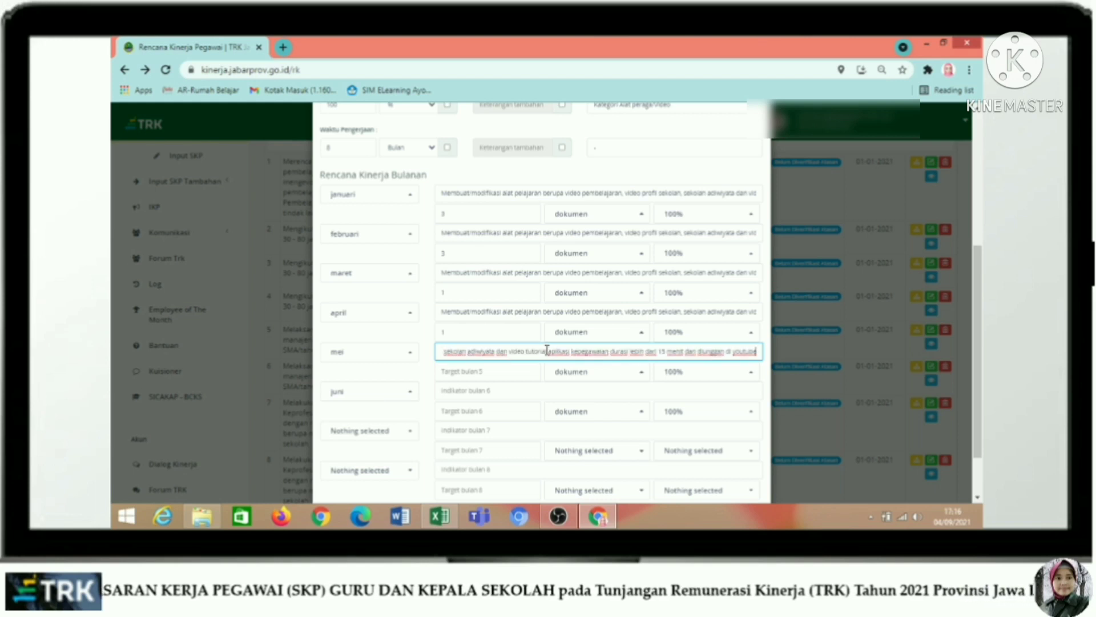
{"action": "left_click", "coordinate": [445, 373]}
{"action": "type", "text": "1"}
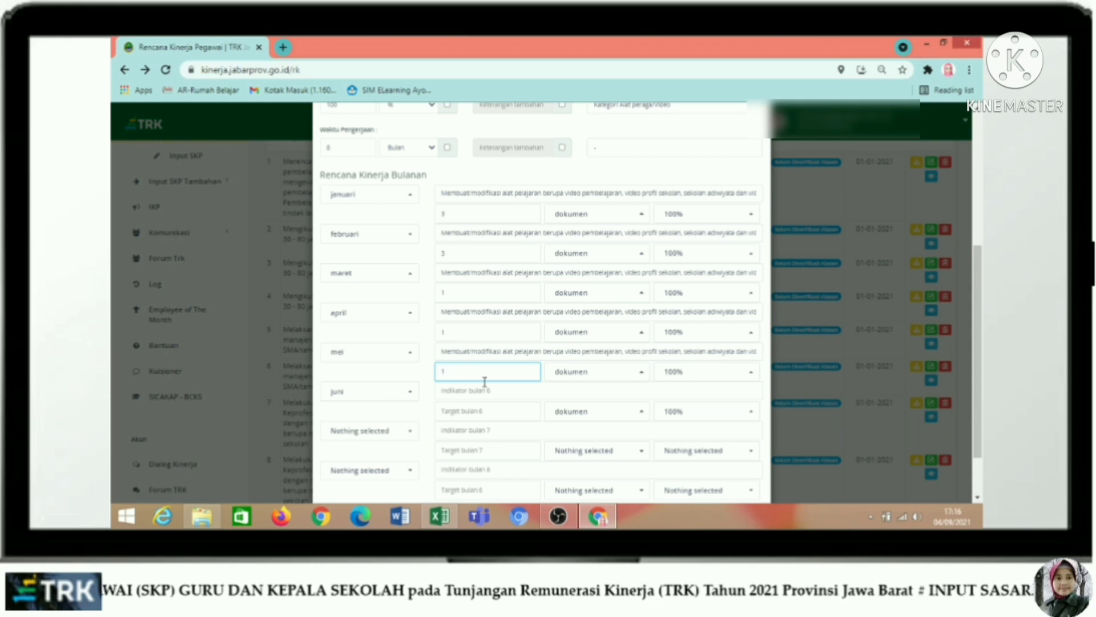
- Fill the June indicator with the copied Rencana Kinerja text and set the June target to 2
{"action": "left_click", "coordinate": [456, 391]}
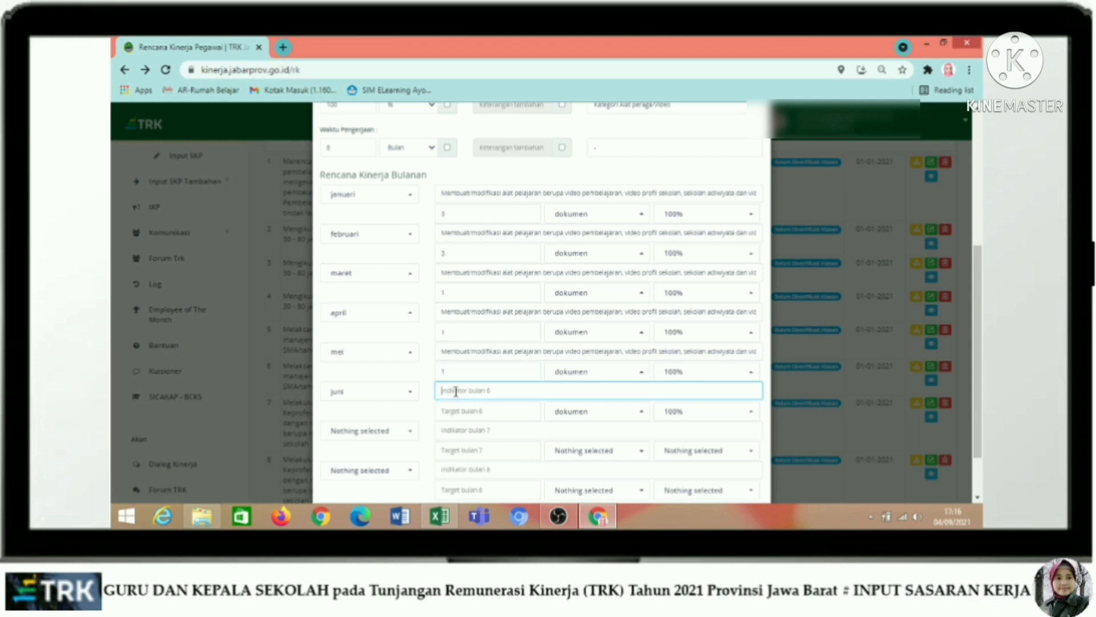
{"action": "key", "text": "ctrl+v"}
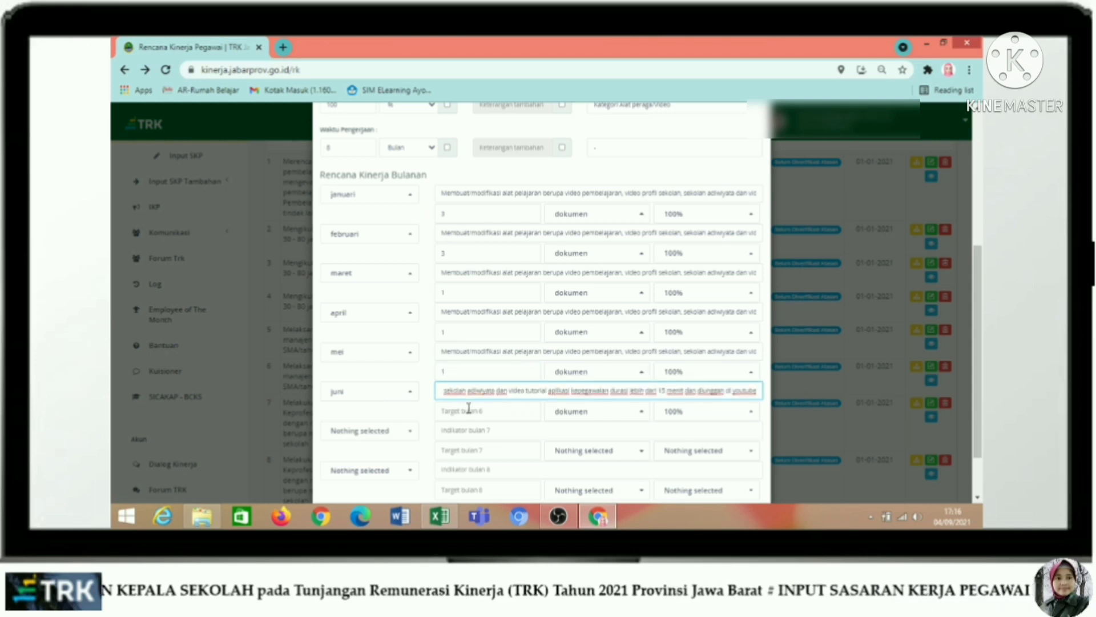
{"action": "left_click", "coordinate": [467, 409]}
{"action": "type", "text": "4"}
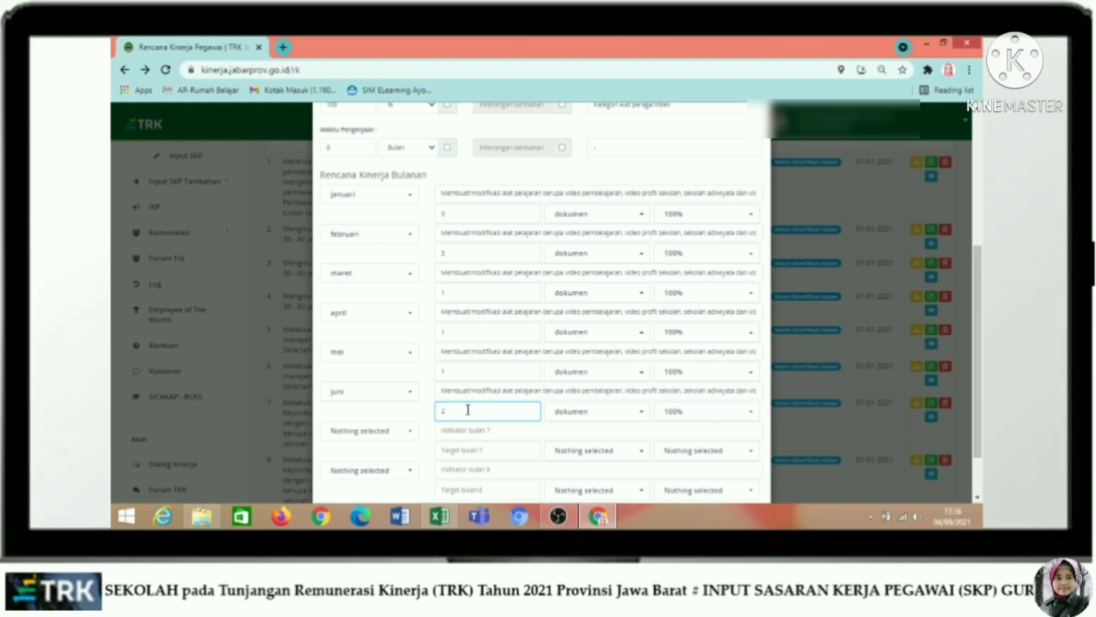
{"action": "key", "text": "BackSpace"}
{"action": "type", "text": "4"}
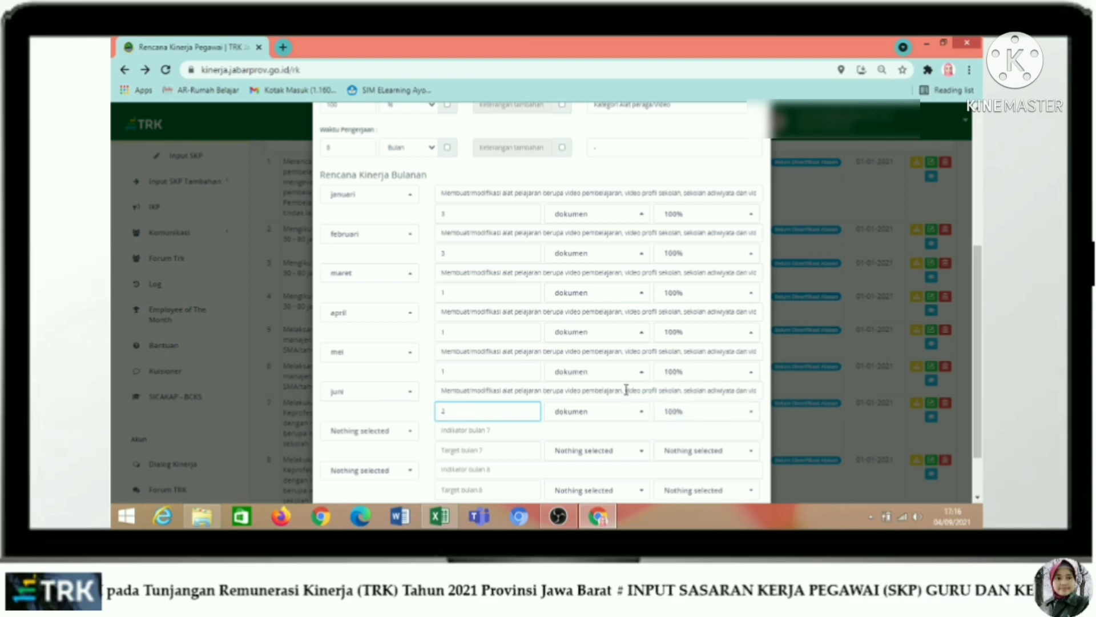
- Reword the June indicator to "Membuat/modifikasi media informasi video profil sekolah, sekolah adiwiyata"
{"action": "left_click_drag", "start_coordinate": [624, 389], "coordinate": [518, 397]}
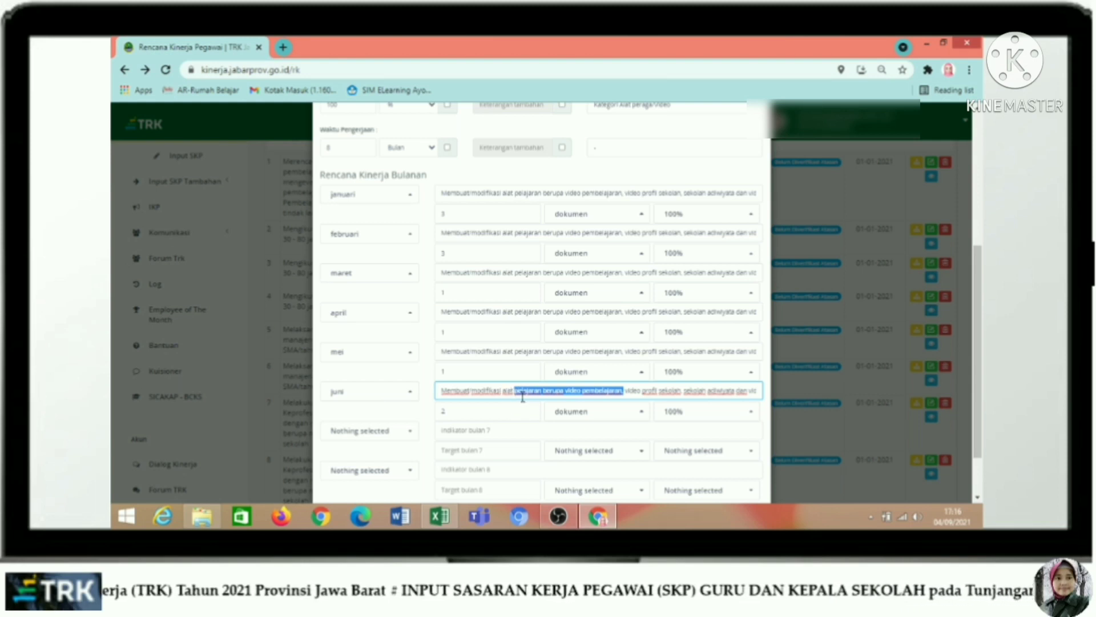
{"action": "type", "text": "informasi"}
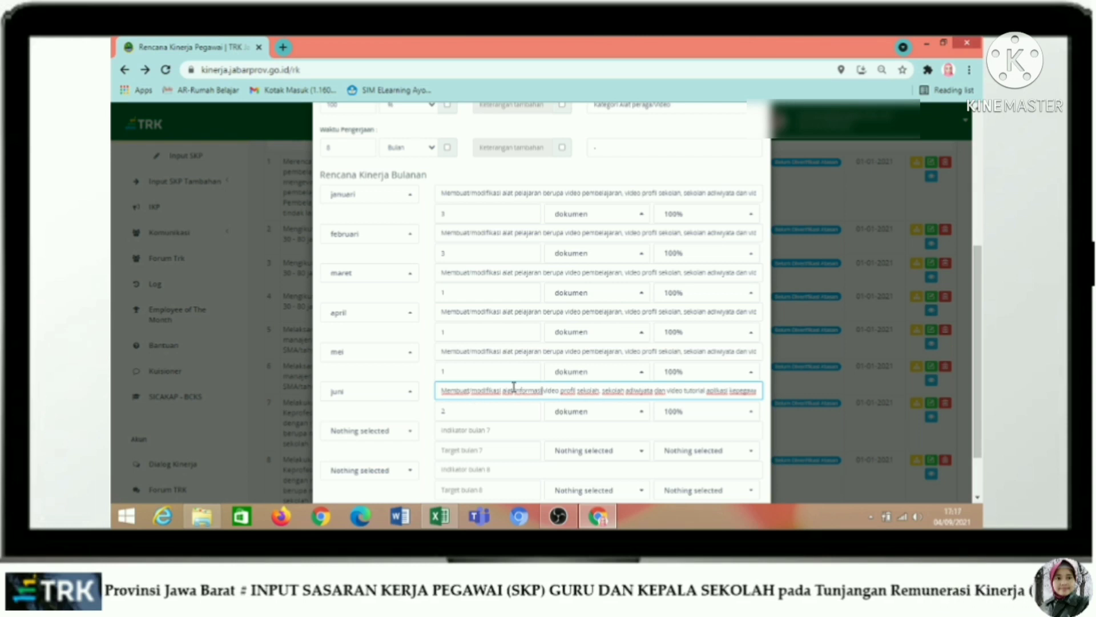
{"action": "double_click", "coordinate": [509, 390]}
{"action": "type", "text": "media"}
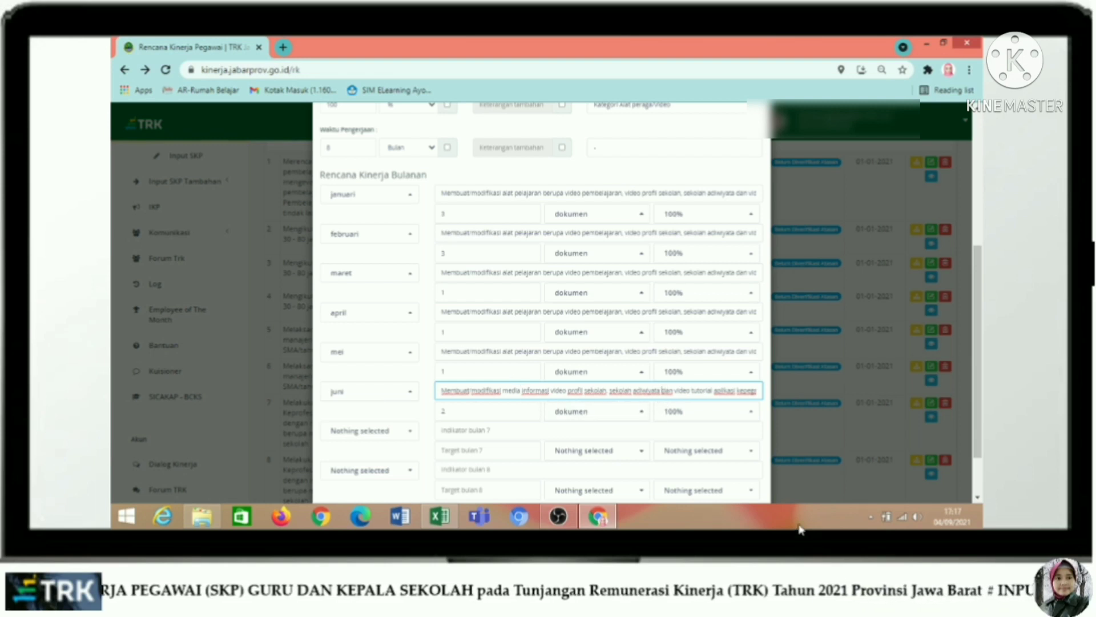
{"action": "key", "text": "shift+End"}
{"action": "key", "text": "BackSpace"}
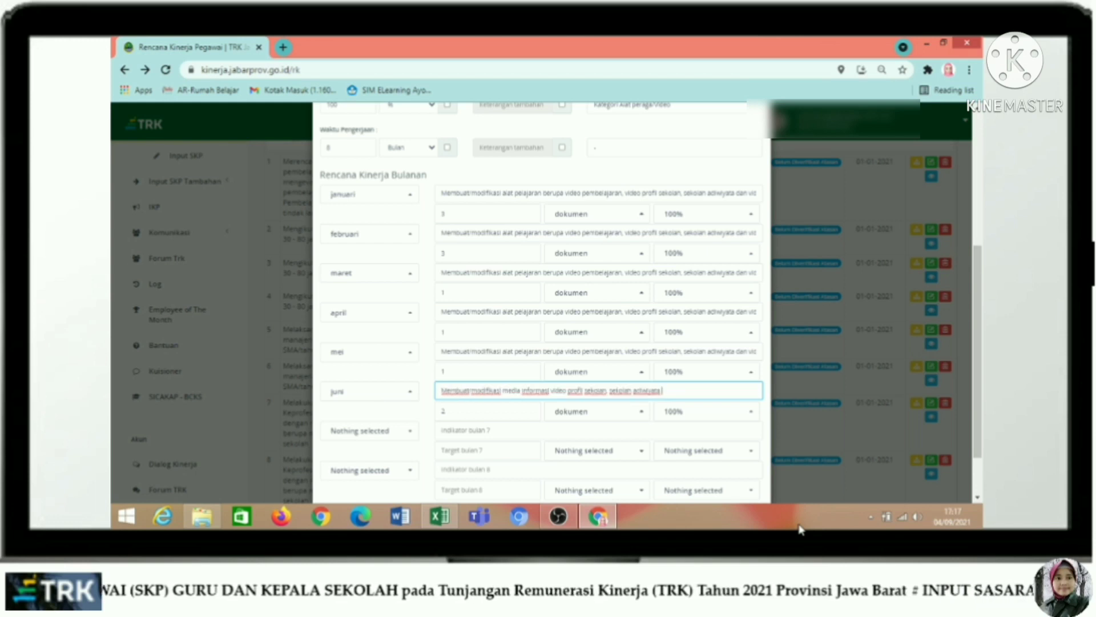
- Remove "video profil sekolah, sekolah adiwiyata" from the January, February and March indicators
{"action": "left_click", "coordinate": [603, 192]}
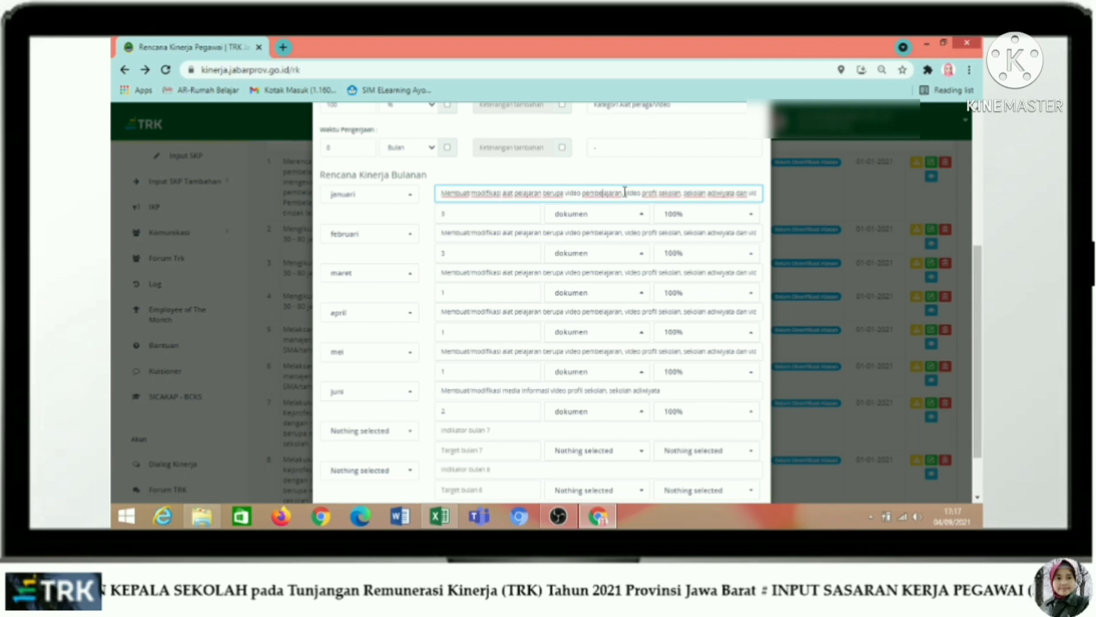
{"action": "left_click_drag", "start_coordinate": [627, 193], "coordinate": [735, 199]}
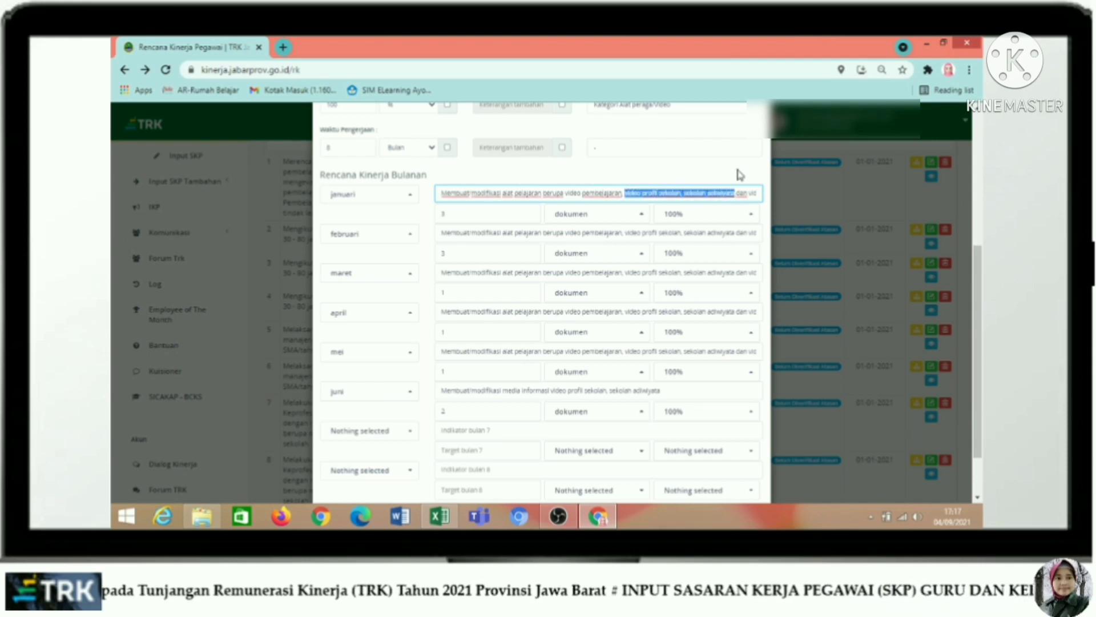
{"action": "key", "text": "Delete"}
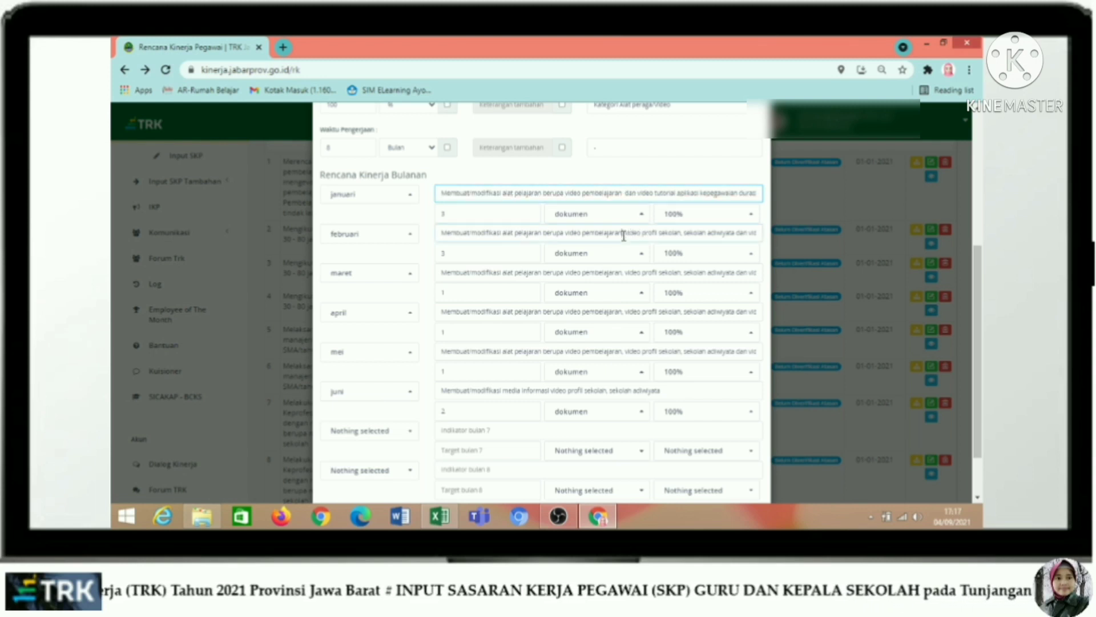
{"action": "left_click_drag", "start_coordinate": [624, 236], "coordinate": [735, 235]}
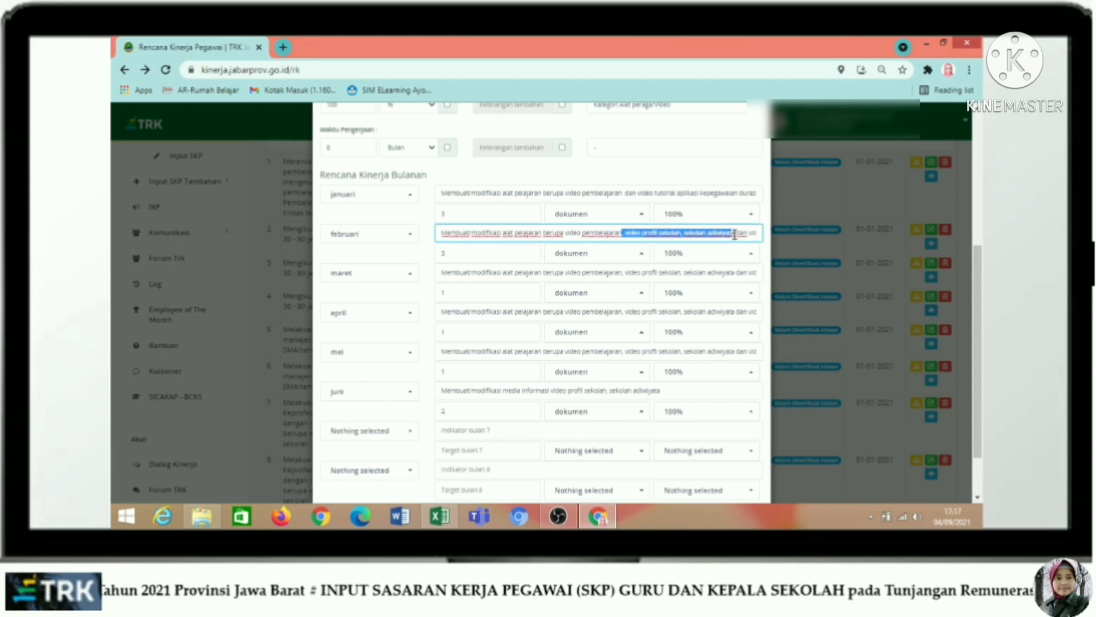
{"action": "key", "text": "BackSpace"}
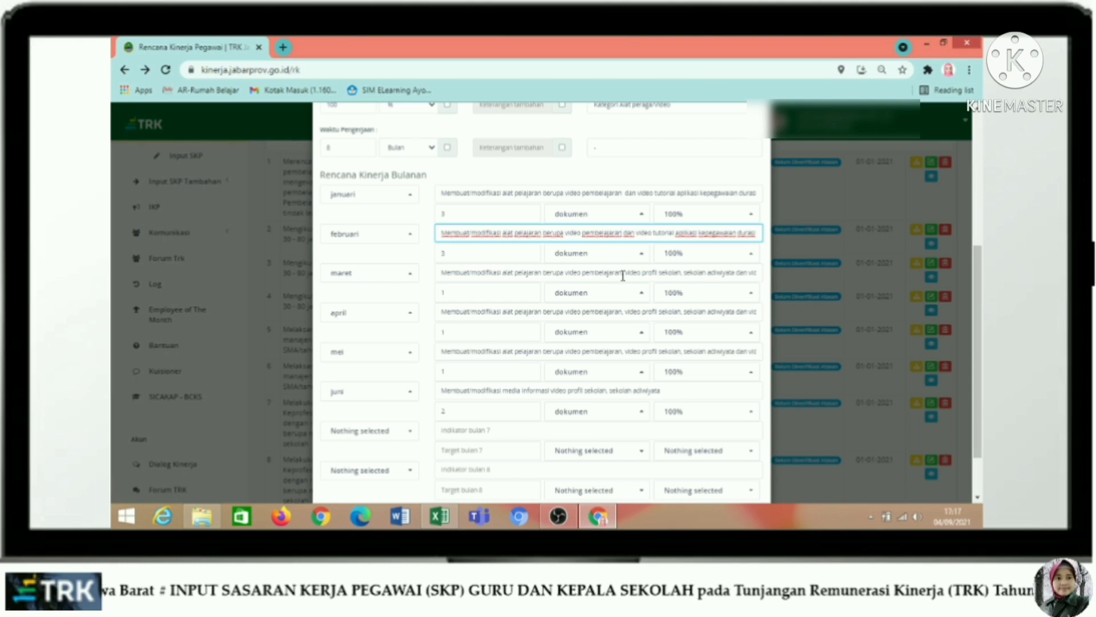
{"action": "left_click_drag", "start_coordinate": [623, 276], "coordinate": [742, 273]}
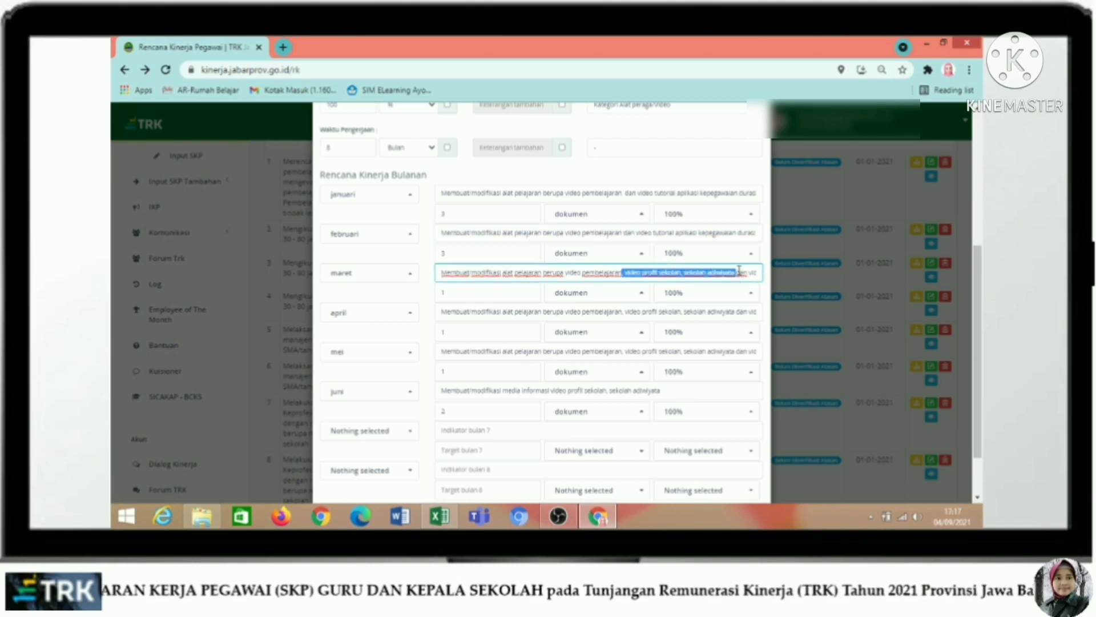
{"action": "key", "text": "BackSpace"}
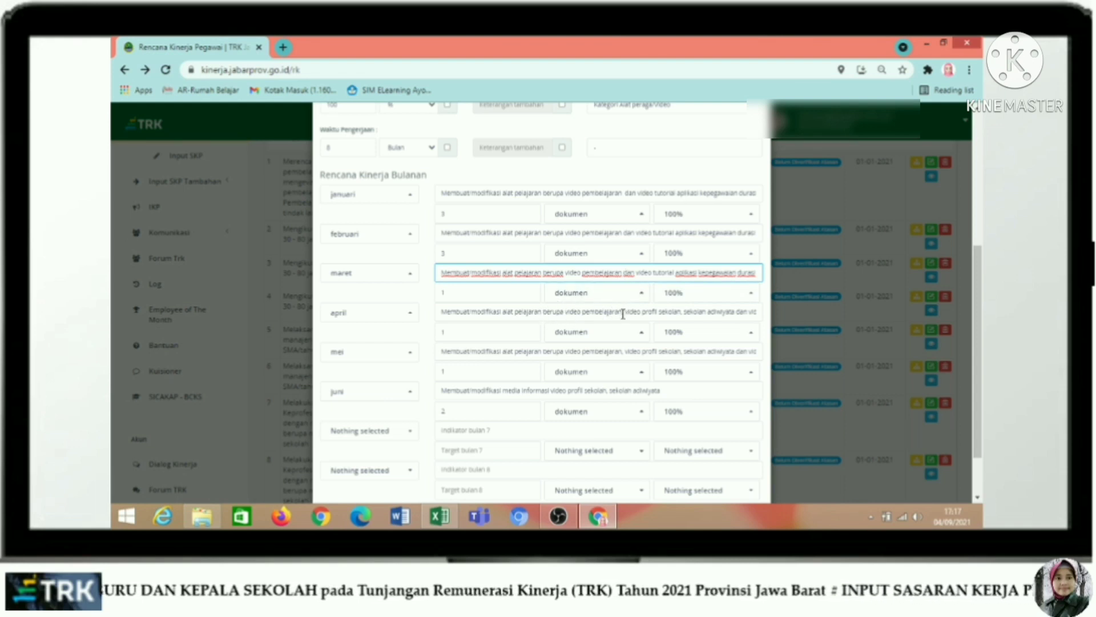
- Limit the April and March indicators to video pembelajaran, cutting April's school videos and the "video tutorial aplikasi kepegawaian" wording from both
{"action": "mouse_move", "coordinate": [622, 311]}
{"action": "left_mouse_down"}
{"action": "mouse_move", "coordinate": [765, 314]}
{"action": "mouse_move", "coordinate": [612, 326]}
{"action": "left_mouse_up"}
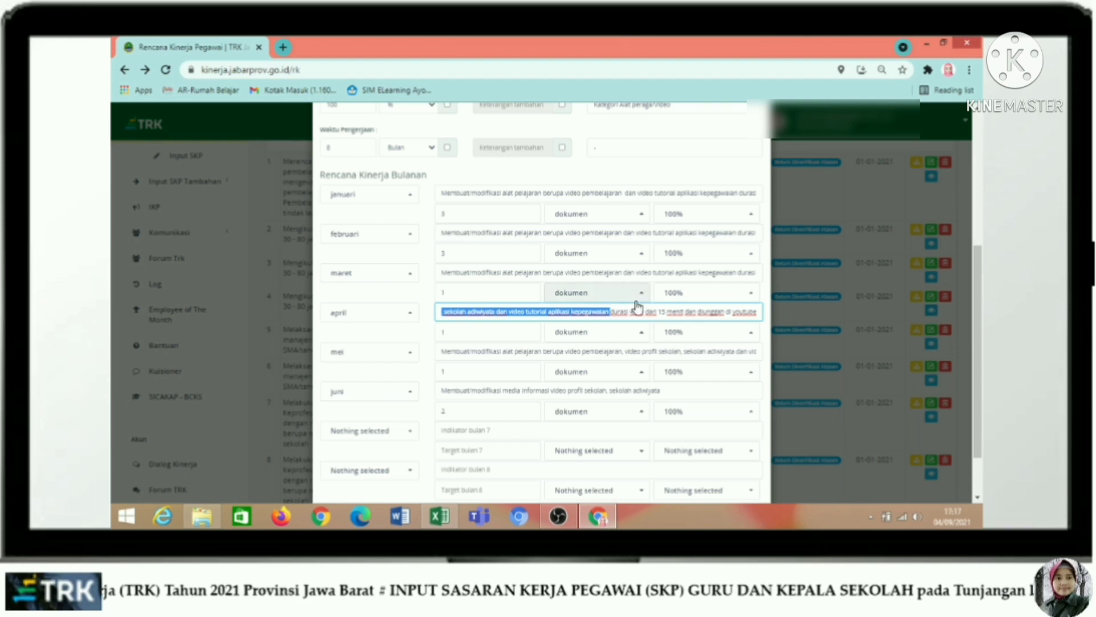
{"action": "key", "text": "BackSpace"}
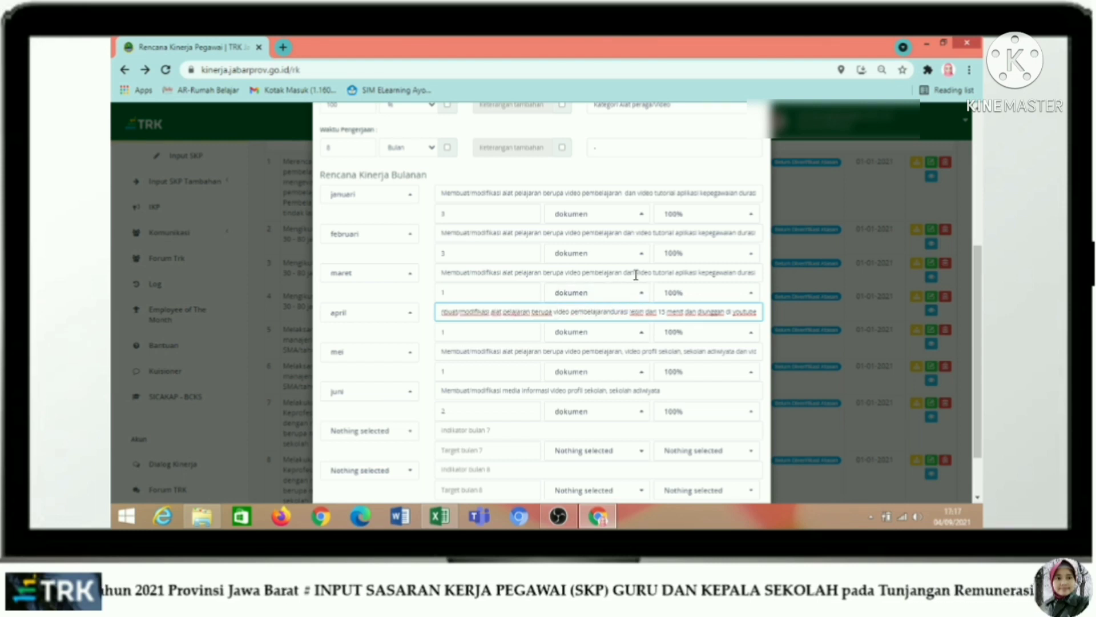
{"action": "left_click", "coordinate": [635, 275]}
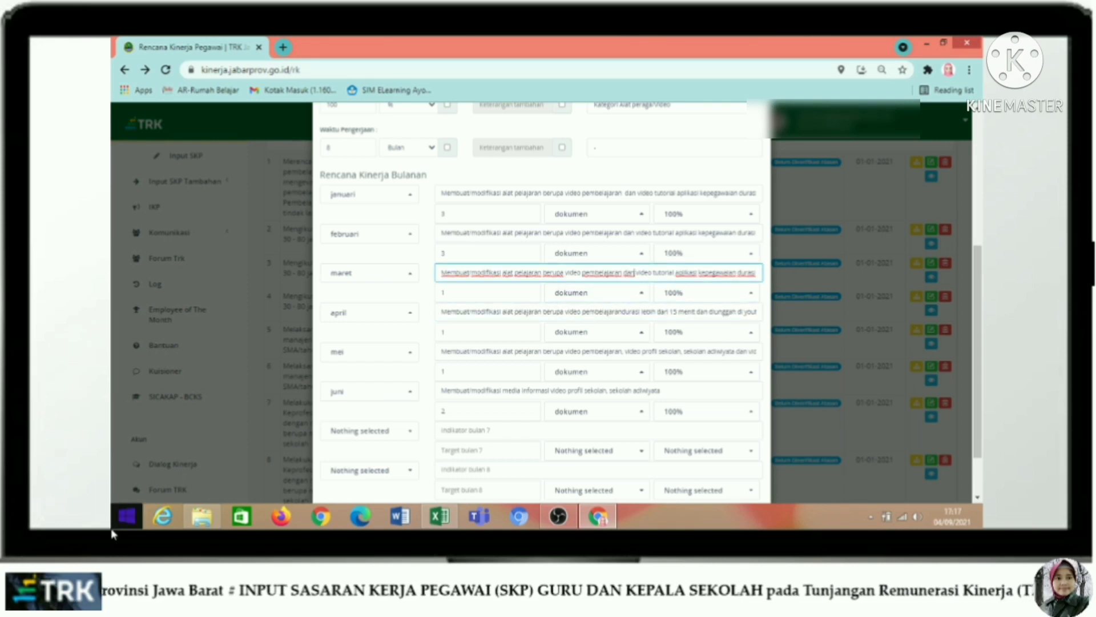
{"action": "key", "text": "Right"}
{"action": "key", "text": "Right"}
{"action": "key", "text": "Right"}
{"action": "key", "text": "Right"}
{"action": "key", "text": "Right"}
{"action": "key", "text": "Right"}
{"action": "key", "text": "Right"}
{"action": "key", "text": "Right"}
{"action": "key", "text": "Right"}
{"action": "key", "text": "Right"}
{"action": "key", "text": "Right"}
{"action": "key", "text": "Right"}
{"action": "key", "text": "Right"}
{"action": "key", "text": "Right"}
{"action": "key", "text": "Right"}
{"action": "key", "text": "Right"}
{"action": "key", "text": "Right"}
{"action": "key", "text": "Right"}
{"action": "key", "text": "Right"}
{"action": "key", "text": "Right"}
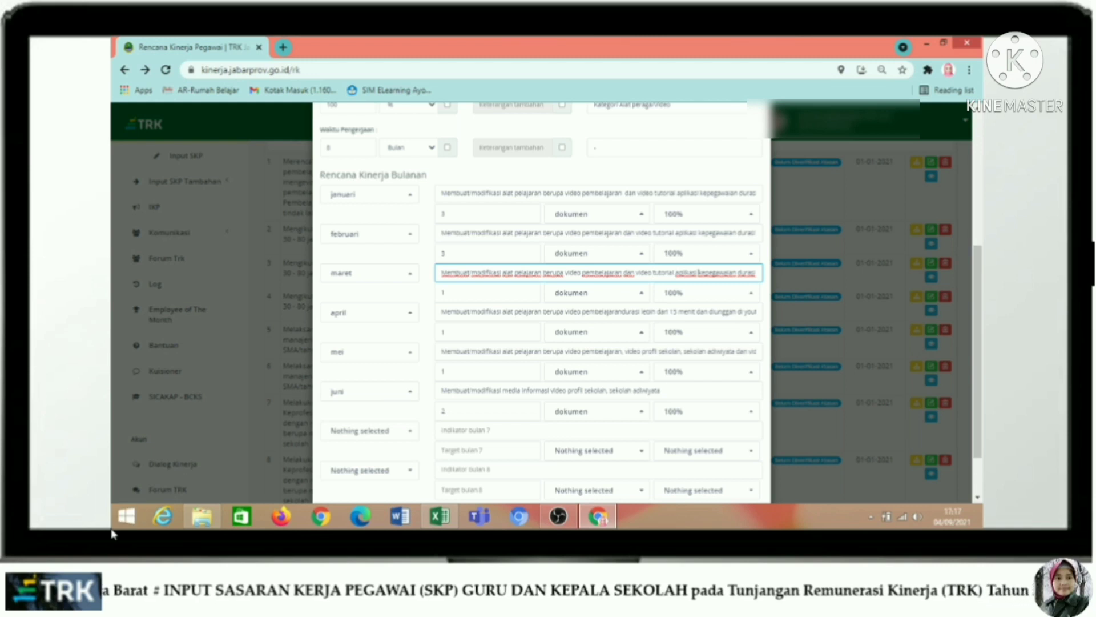
{"action": "key", "text": "Right"}
{"action": "key", "text": "Right"}
{"action": "key", "text": "Right"}
{"action": "key", "text": "Right"}
{"action": "key", "text": "Right"}
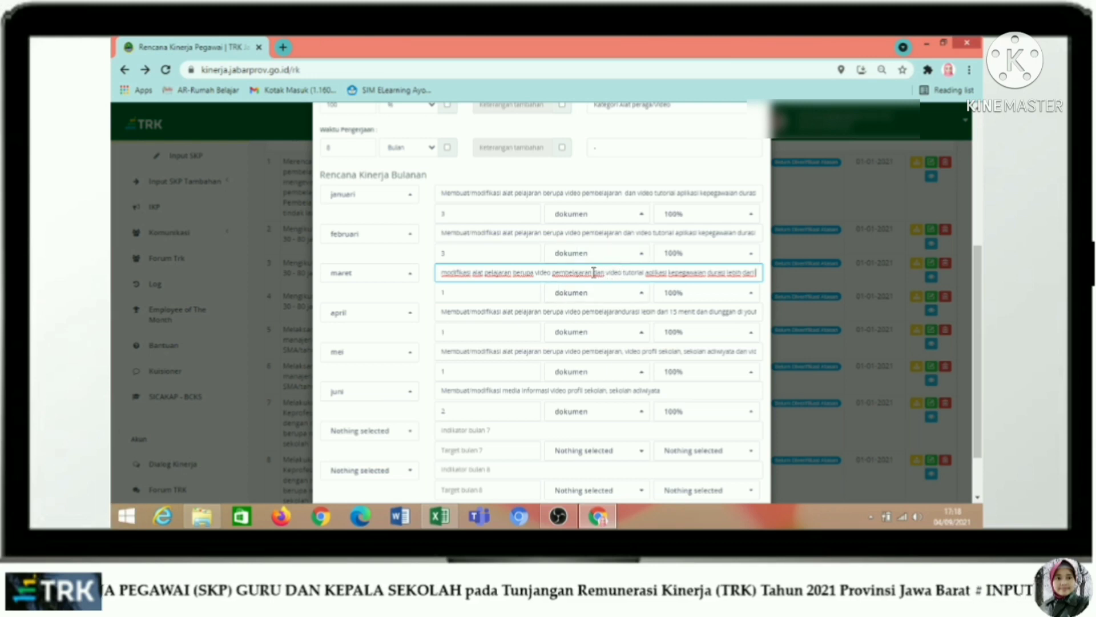
{"action": "left_click_drag", "start_coordinate": [592, 272], "coordinate": [710, 278]}
{"action": "key", "text": "BackSpace"}
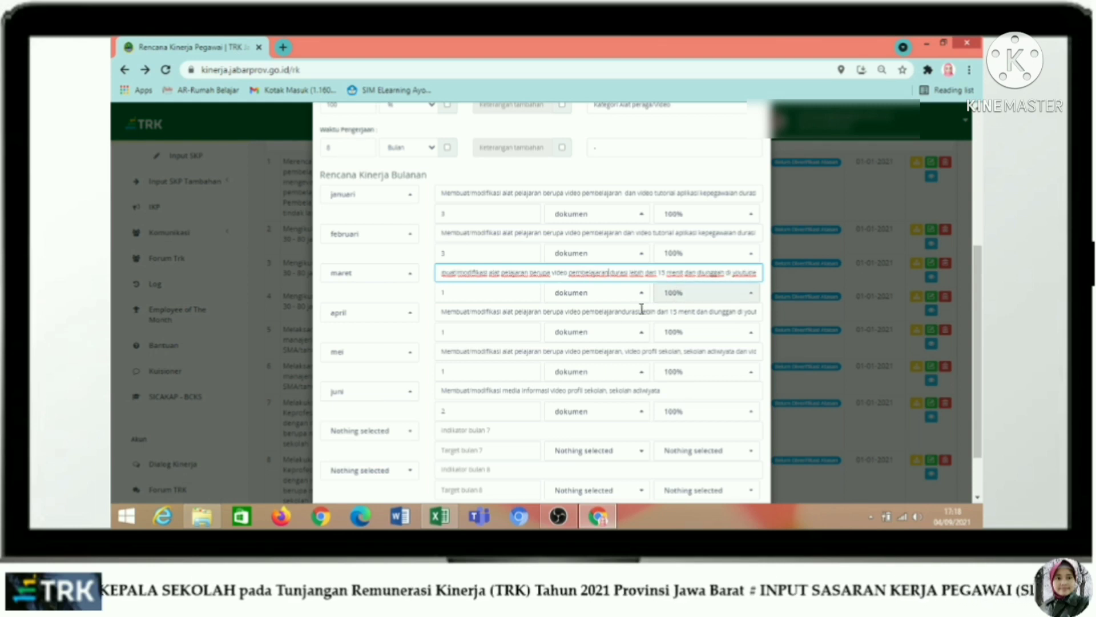
- Remove "video profil sekolah, sekolah adiwiyata dan video tutorial aplikasi kepegawaian" from the May indicator
{"action": "left_click", "coordinate": [577, 352]}
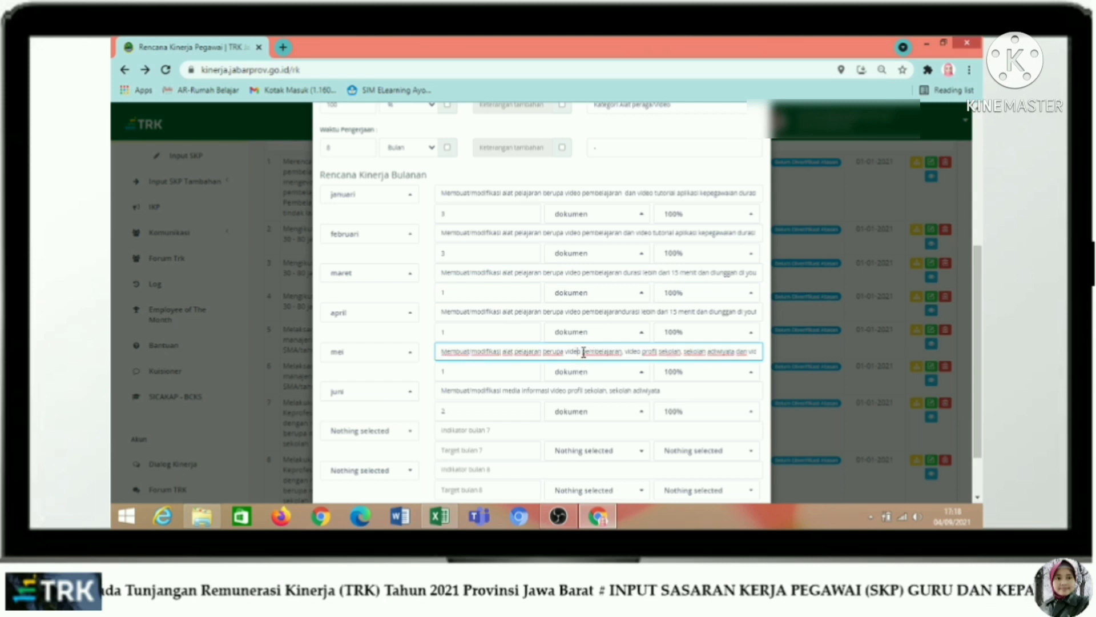
{"action": "left_click", "coordinate": [622, 352]}
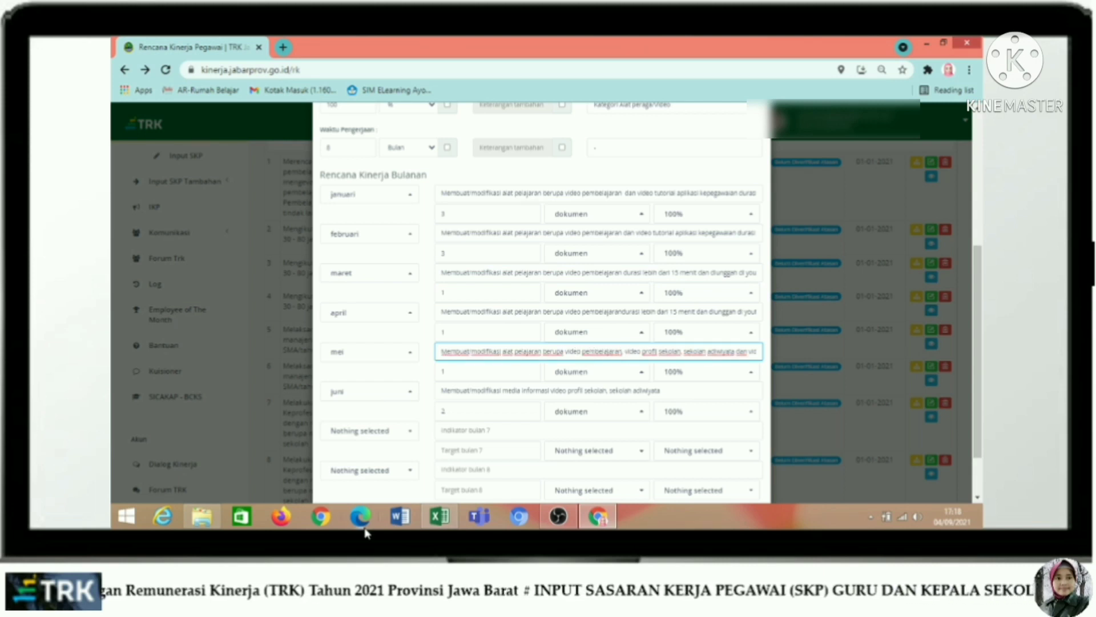
{"action": "key", "text": "shift+Right"}
{"action": "key", "text": "shift+Right"}
{"action": "key", "text": "shift+Right"}
{"action": "key", "text": "shift+Right"}
{"action": "key", "text": "shift+Right"}
{"action": "key", "text": "shift+Right"}
{"action": "key", "text": "shift+Right"}
{"action": "key", "text": "shift+Right"}
{"action": "key", "text": "shift+Right"}
{"action": "key", "text": "shift+Right"}
{"action": "key", "text": "shift+Right"}
{"action": "key", "text": "shift+Right"}
{"action": "key", "text": "shift+Right"}
{"action": "key", "text": "shift+Right"}
{"action": "key", "text": "shift+Right"}
{"action": "key", "text": "shift+Right"}
{"action": "key", "text": "shift+Right"}
{"action": "key", "text": "shift+Right"}
{"action": "key", "text": "shift+Right"}
{"action": "key", "text": "shift+Right"}
{"action": "key", "text": "shift+Right"}
{"action": "key", "text": "shift+Right"}
{"action": "key", "text": "shift+Right"}
{"action": "key", "text": "shift+Right"}
{"action": "key", "text": "shift+Right"}
{"action": "key", "text": "shift+Right"}
{"action": "key", "text": "shift+Right"}
{"action": "key", "text": "shift+Right"}
{"action": "key", "text": "shift+Right"}
{"action": "key", "text": "shift+Right"}
{"action": "key", "text": "shift+Right"}
{"action": "key", "text": "shift+Right"}
{"action": "key", "text": "shift+Right"}
{"action": "key", "text": "shift+Right"}
{"action": "key", "text": "shift+Right"}
{"action": "key", "text": "shift+Right"}
{"action": "key", "text": "shift+Right"}
{"action": "key", "text": "shift+Right"}
{"action": "key", "text": "shift+Right"}
{"action": "key", "text": "shift+Right"}
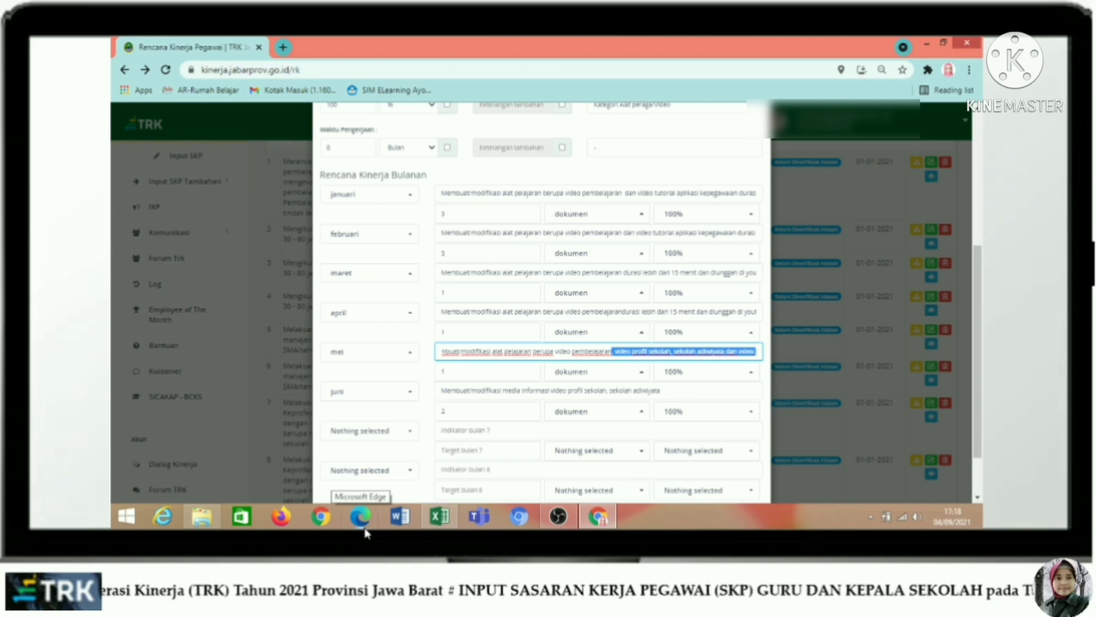
{"action": "key", "text": "shift+Right"}
{"action": "key", "text": "shift+Right"}
{"action": "key", "text": "shift+Right"}
{"action": "key", "text": "shift+Right"}
{"action": "key", "text": "shift+Right"}
{"action": "key", "text": "shift+Right"}
{"action": "key", "text": "shift+Right"}
{"action": "key", "text": "shift+Right"}
{"action": "key", "text": "shift+Right"}
{"action": "key", "text": "shift+Right"}
{"action": "key", "text": "shift+Right"}
{"action": "key", "text": "shift+Right"}
{"action": "key", "text": "shift+Right"}
{"action": "key", "text": "shift+Right"}
{"action": "key", "text": "shift+Right"}
{"action": "key", "text": "shift+Right"}
{"action": "key", "text": "shift+Right"}
{"action": "key", "text": "shift+Right"}
{"action": "key", "text": "shift+Right"}
{"action": "key", "text": "shift+Right"}
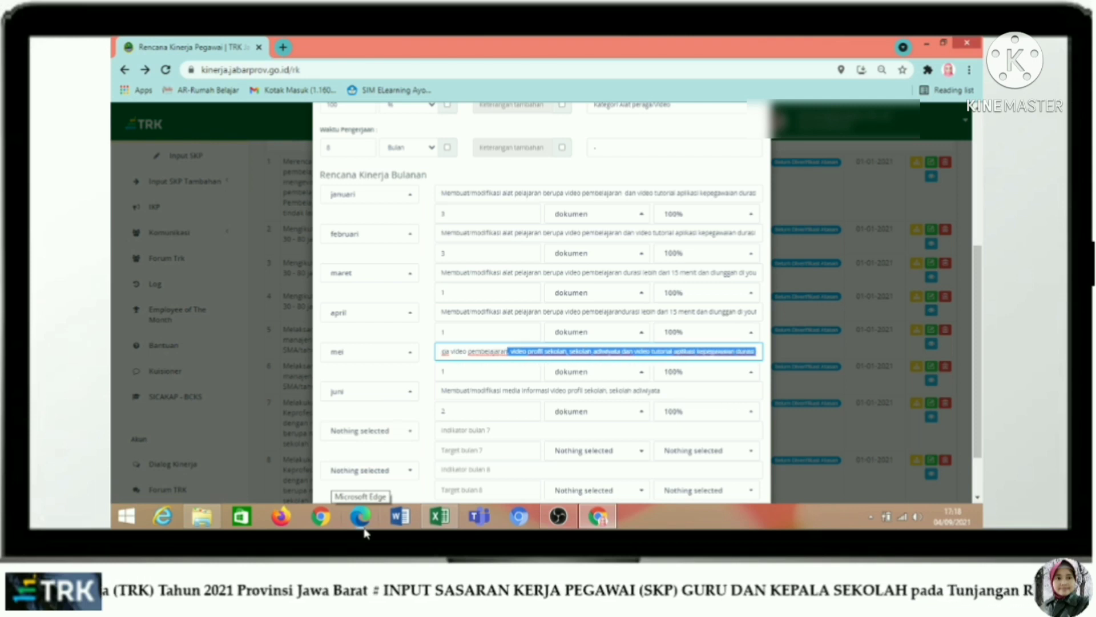
{"action": "key", "text": "shift+Left"}
{"action": "key", "text": "shift+Left"}
{"action": "key", "text": "shift+Left"}
{"action": "key", "text": "shift+Left"}
{"action": "key", "text": "shift+Left"}
{"action": "key", "text": "shift+Left"}
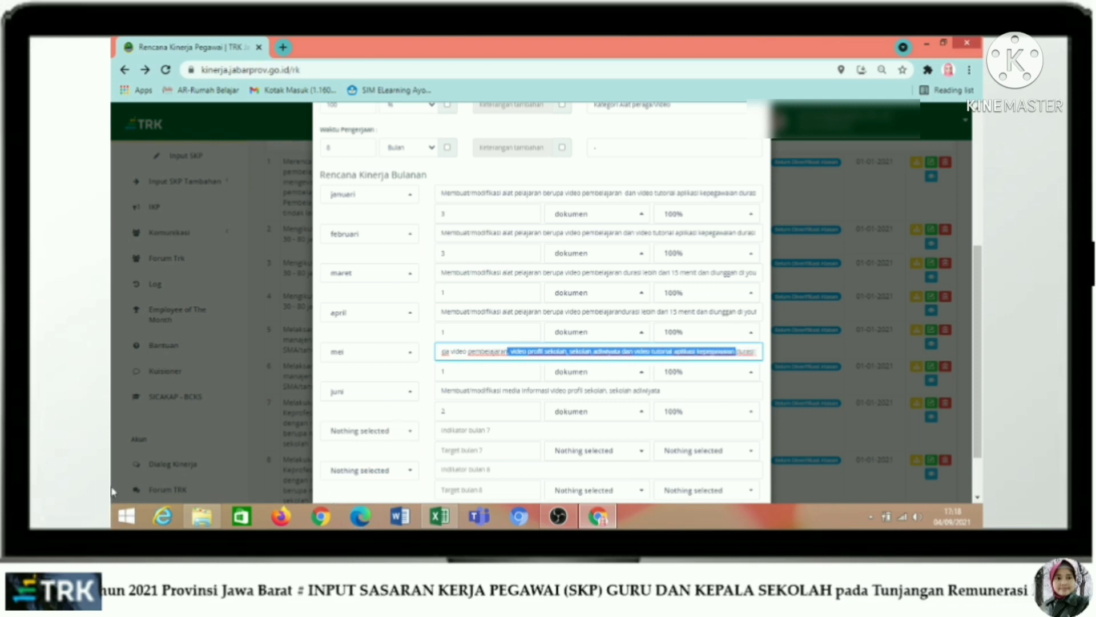
{"action": "key", "text": "Delete"}
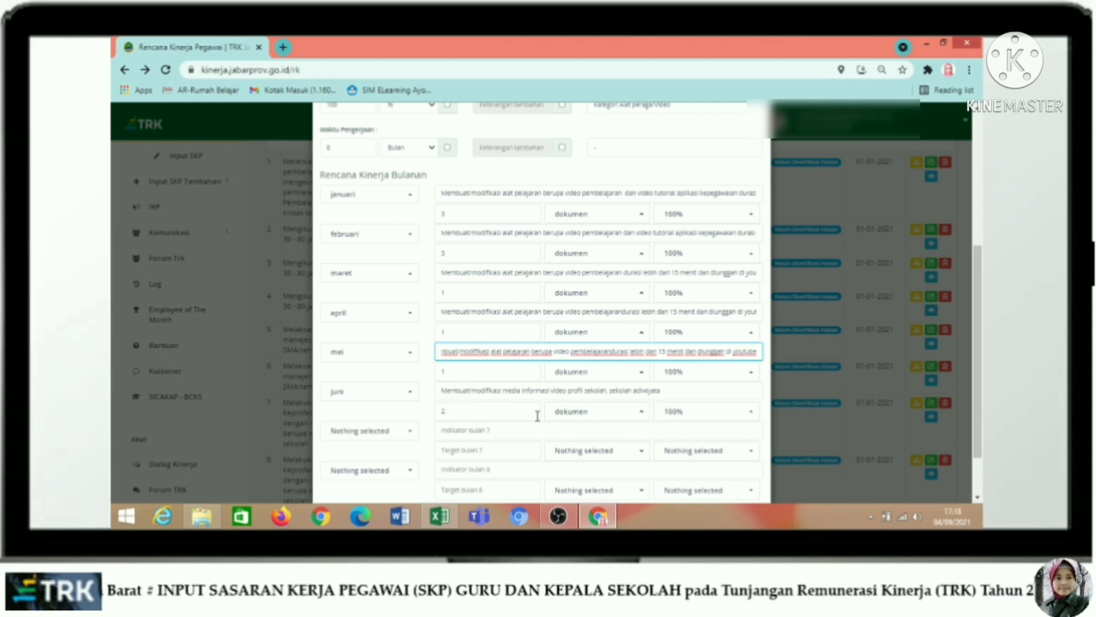
{"action": "scroll", "coordinate": [537, 413], "scroll_direction": "down", "scroll_amount": 1}
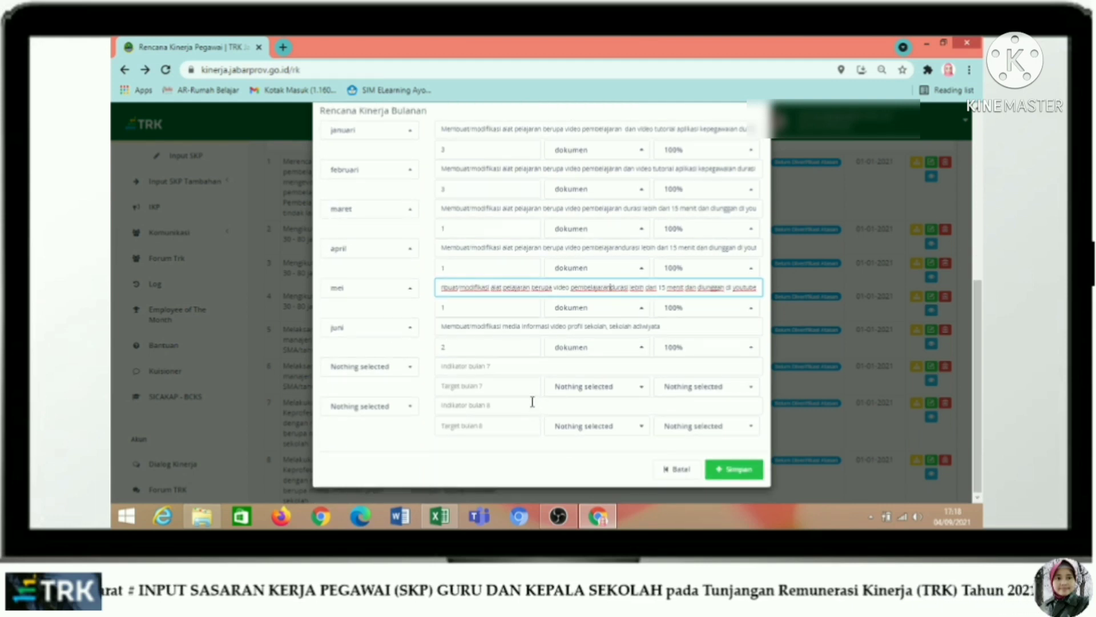
- Copy the June indicator into the seventh month's indicator and set that row's target to 1
{"action": "left_click", "coordinate": [493, 207]}
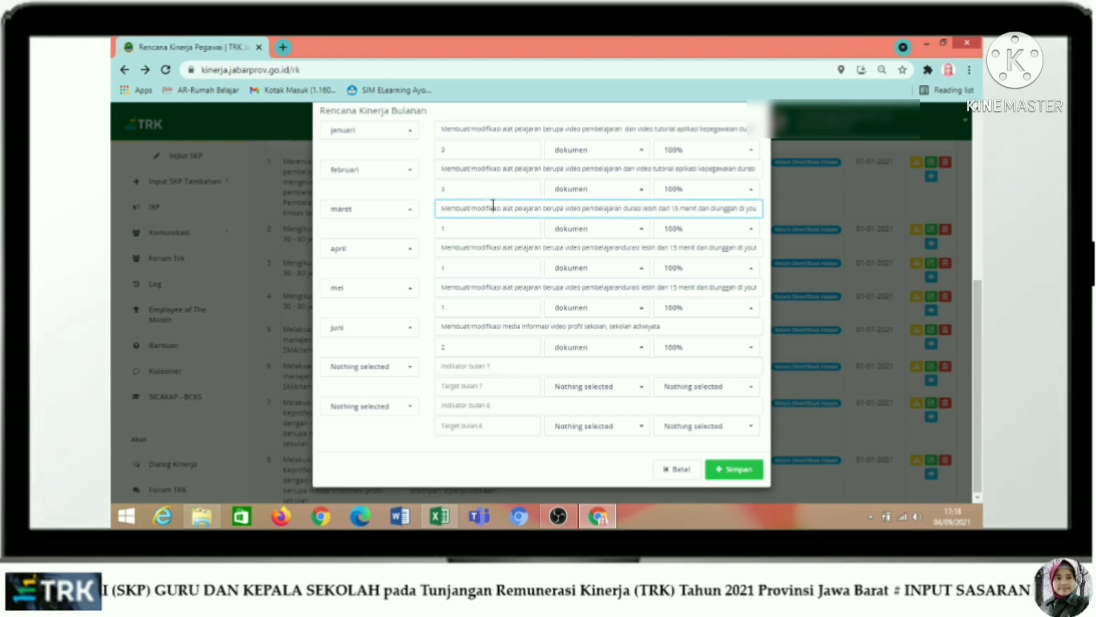
{"action": "left_click", "coordinate": [473, 326]}
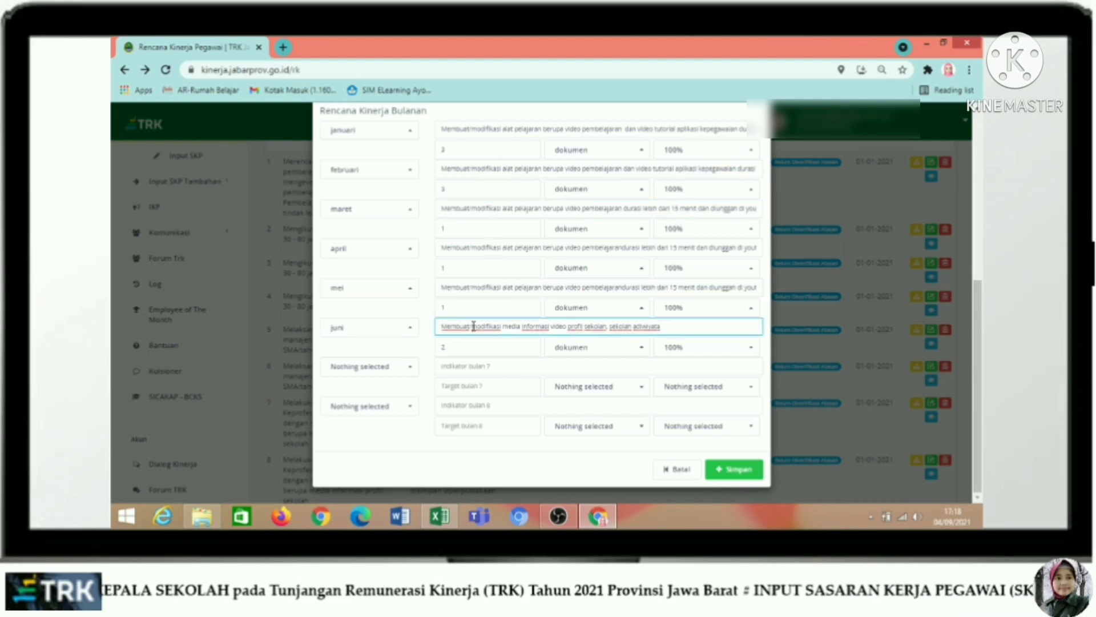
{"action": "key", "text": "ctrl+a"}
{"action": "key", "text": "ctrl+c"}
{"action": "left_click", "coordinate": [467, 369]}
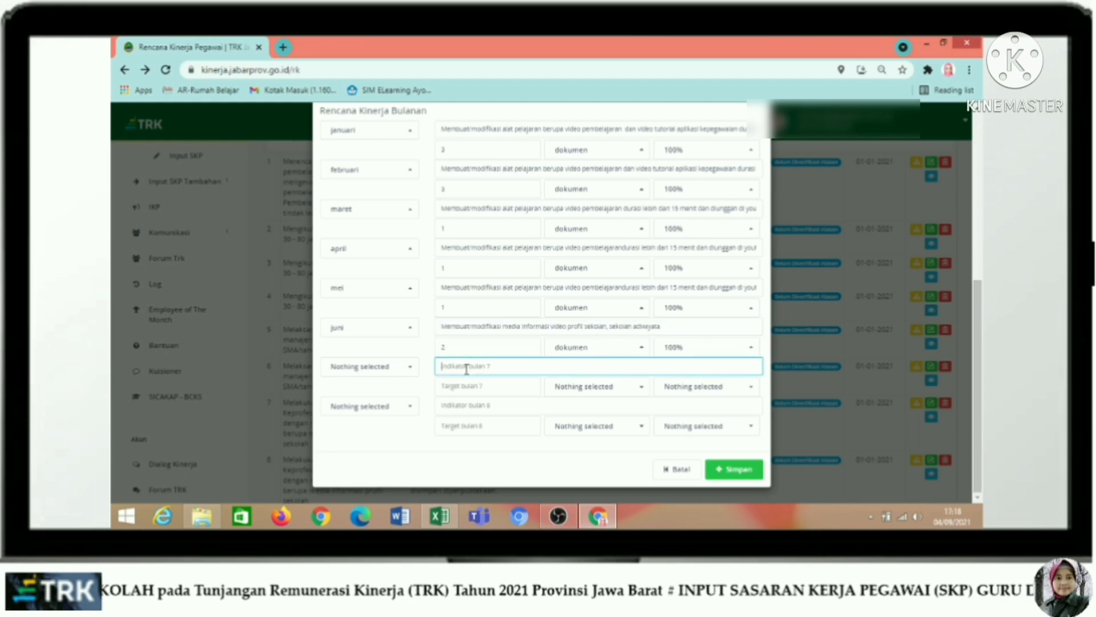
{"action": "key", "text": "ctrl+v"}
{"action": "left_click", "coordinate": [463, 388]}
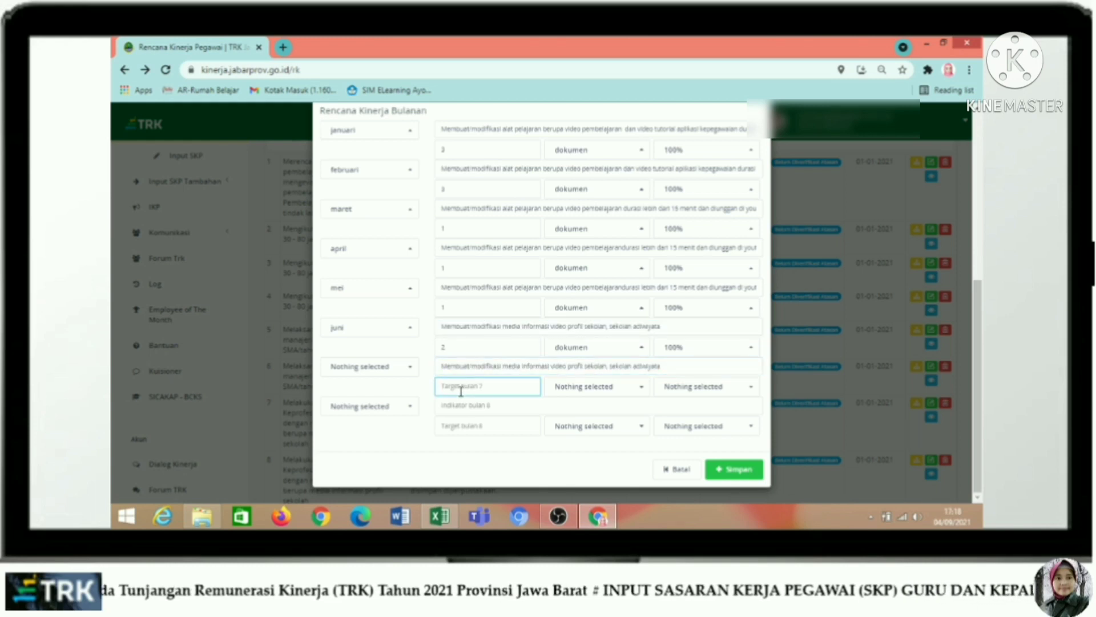
{"action": "type", "text": "1"}
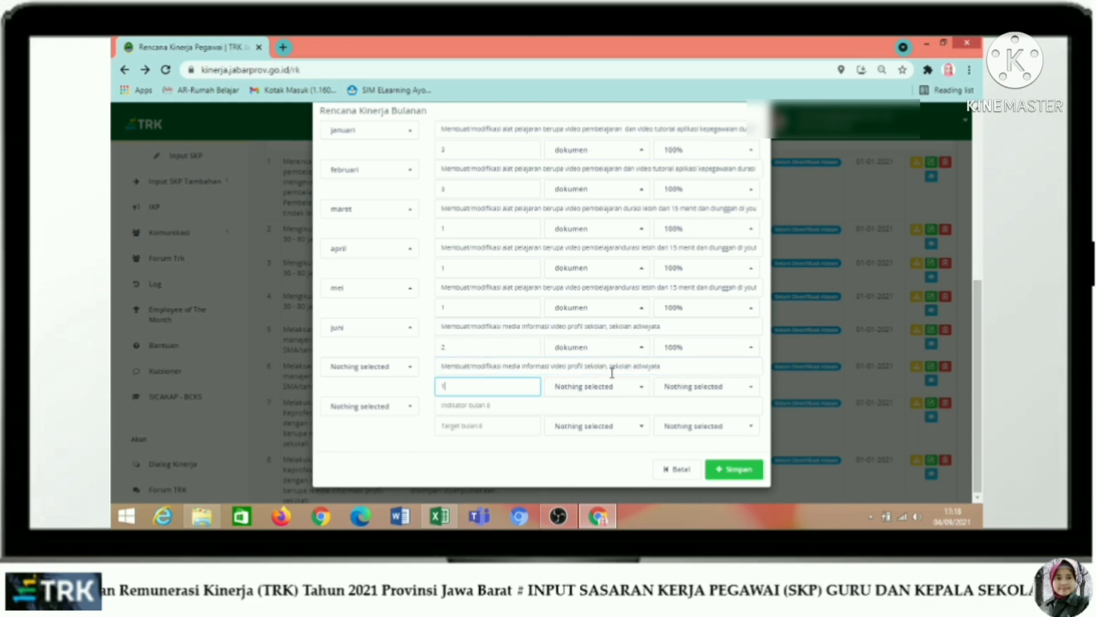
- Insert the missing space between "pembelajaran" and "durasi" in the May indicator
{"action": "left_click", "coordinate": [545, 286]}
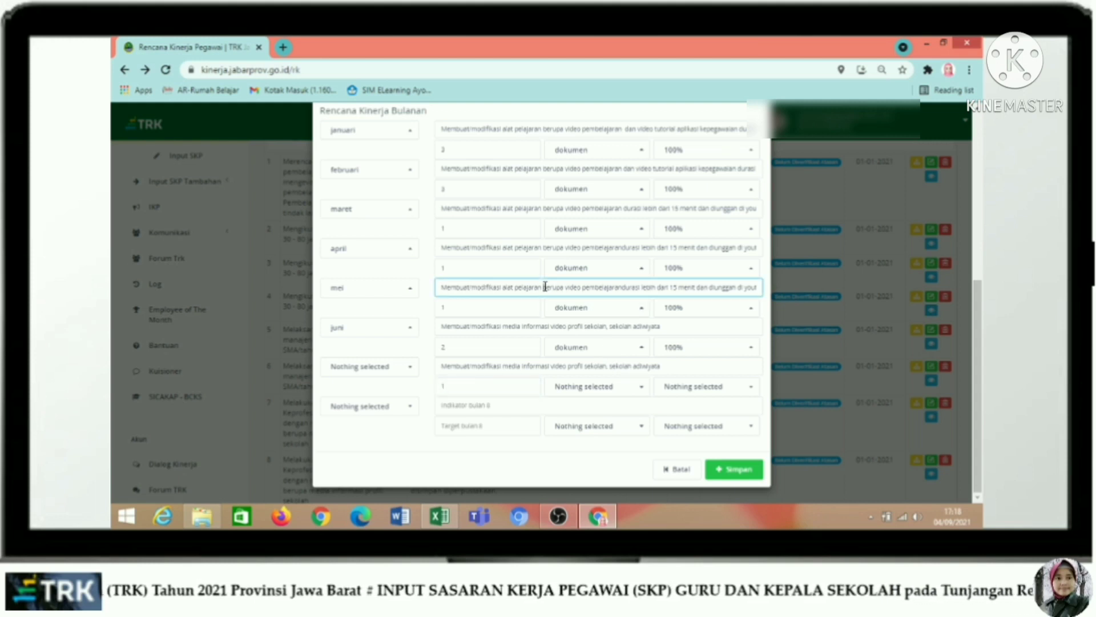
{"action": "left_click_drag", "start_coordinate": [543, 287], "coordinate": [571, 287]}
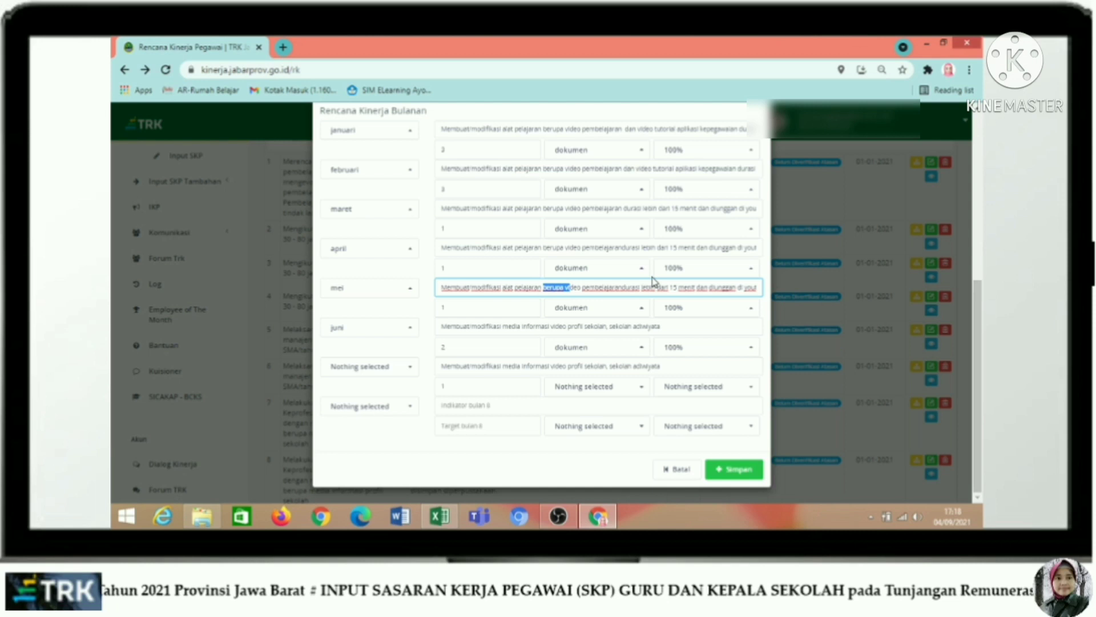
{"action": "left_click", "coordinate": [623, 288]}
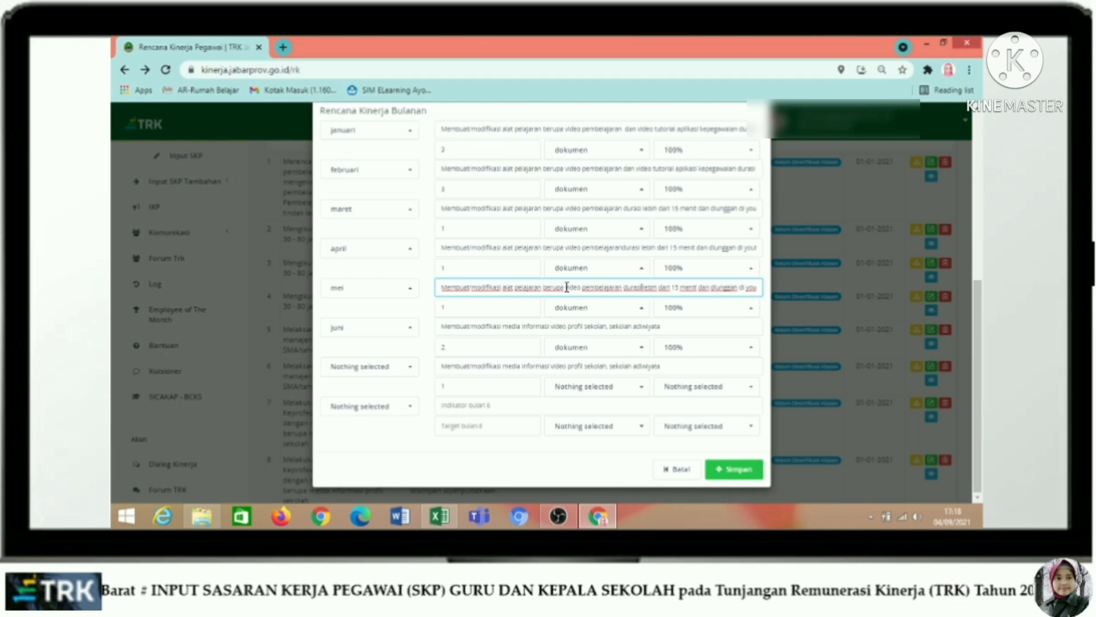
{"action": "left_click_drag", "start_coordinate": [566, 287], "coordinate": [618, 288]}
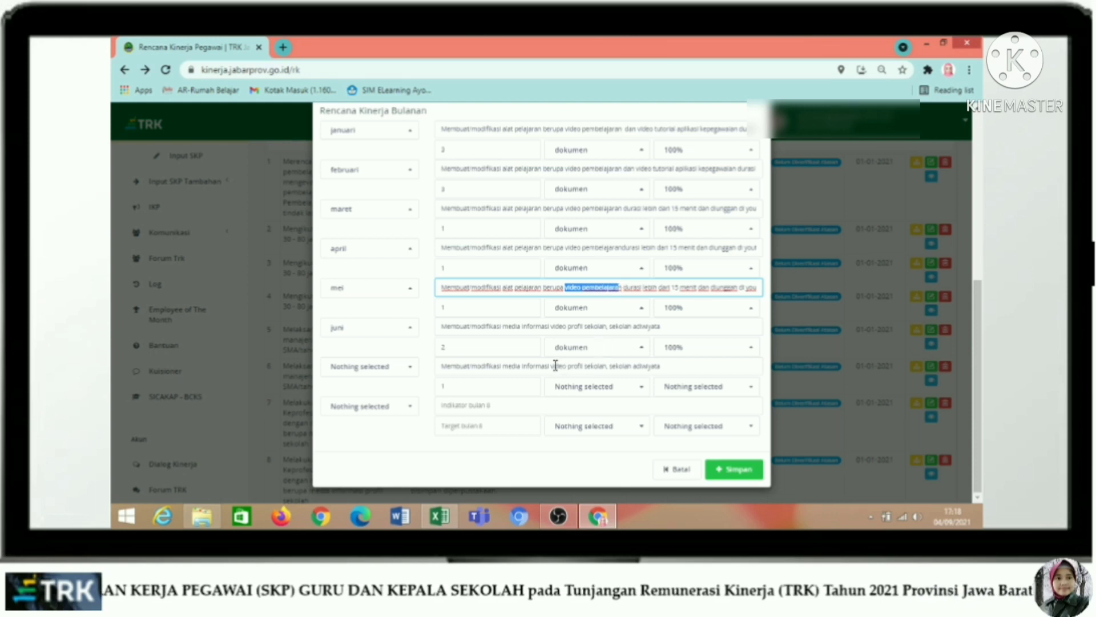
- Reword the end of the seventh row's indicator to "video pembelajaran durasi lebih dari 15 menit dan diunggah di youtube"
{"action": "left_click_drag", "start_coordinate": [552, 366], "coordinate": [670, 367]}
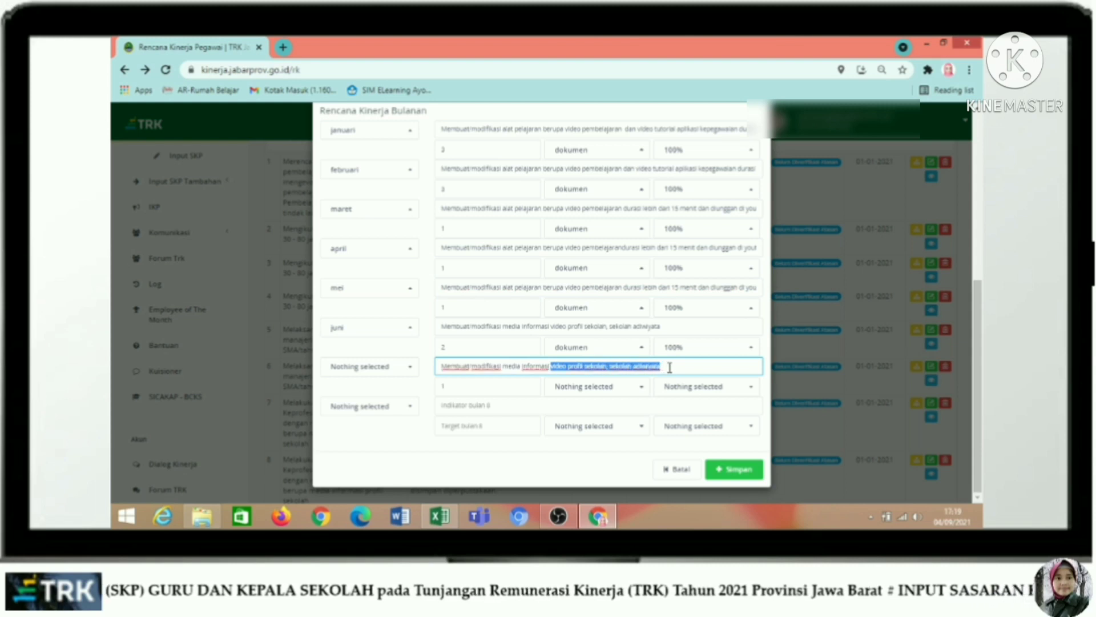
{"action": "type", "text": "video pembelajara"}
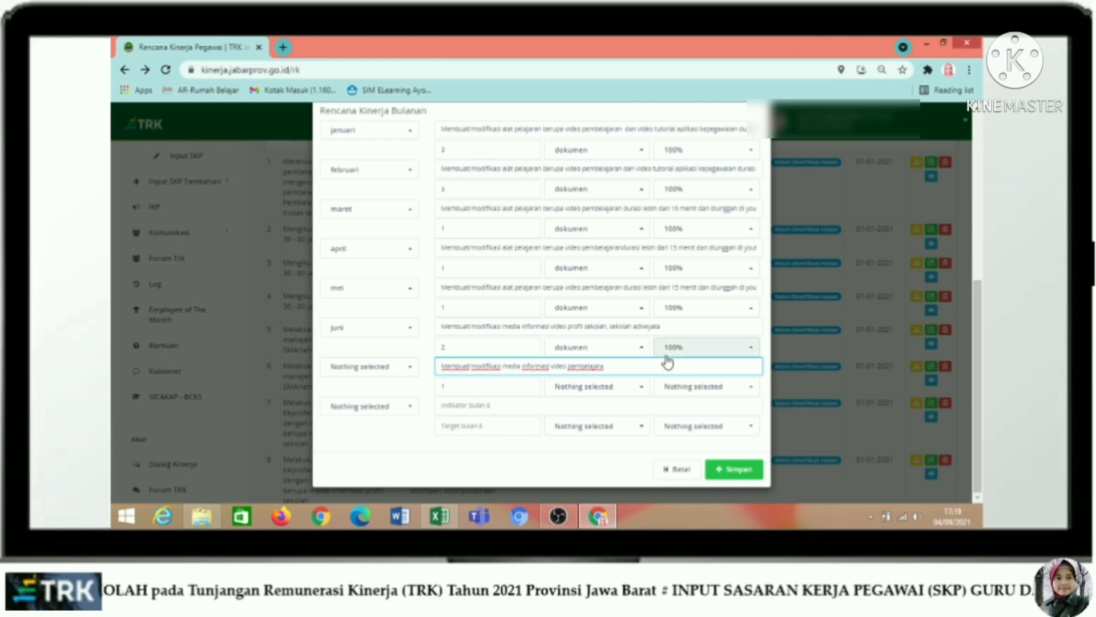
{"action": "type", "text": "n"}
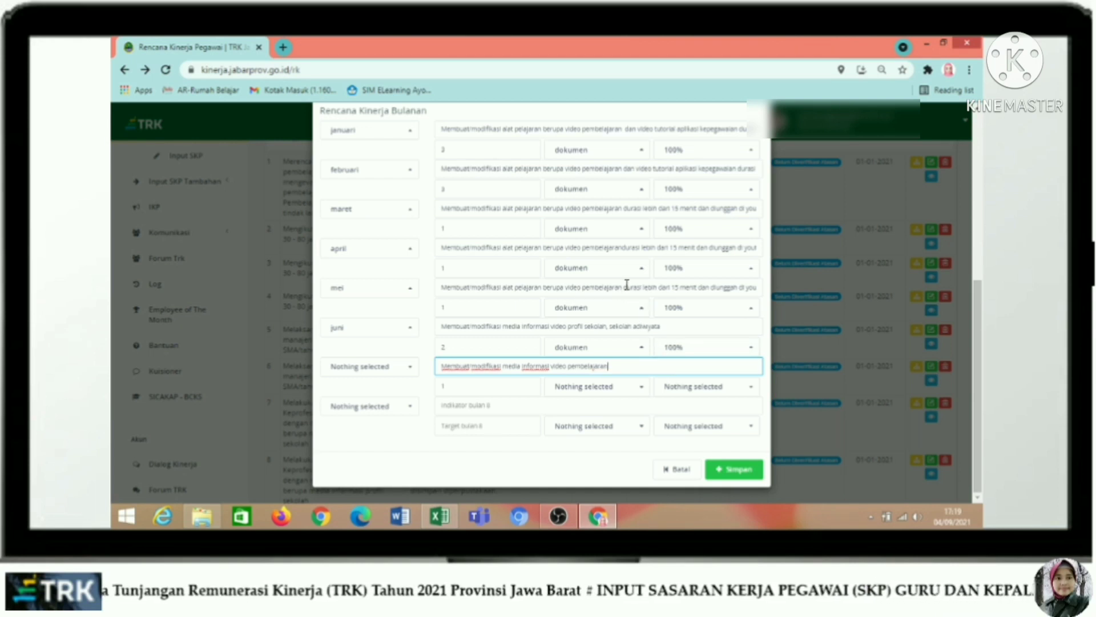
{"action": "left_click", "coordinate": [624, 287]}
{"action": "key", "text": "shift+End"}
{"action": "key", "text": "ctrl+c"}
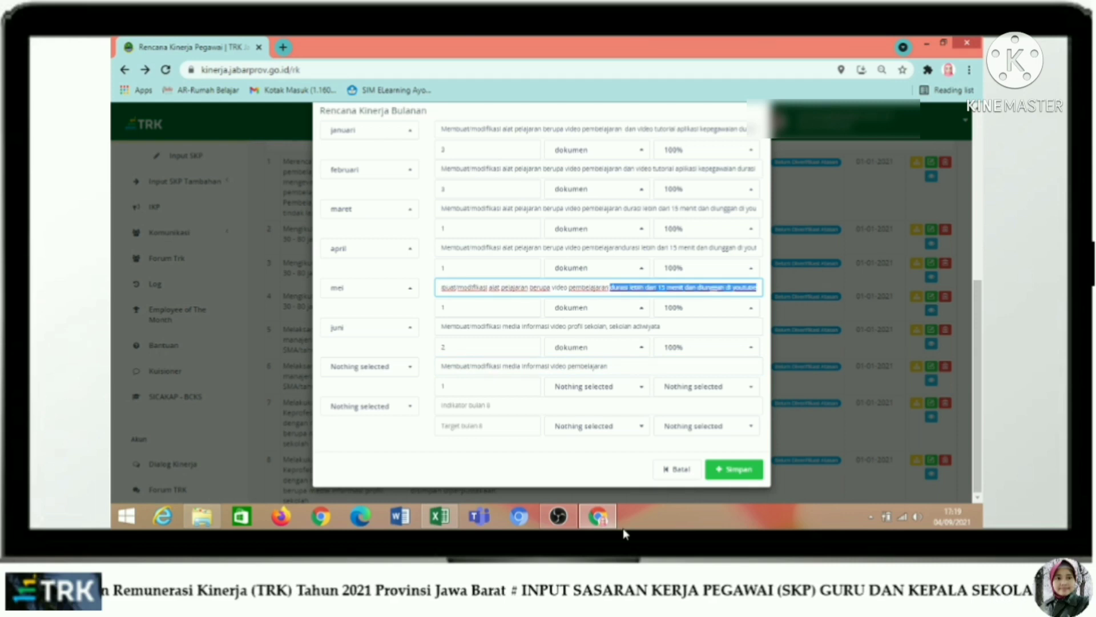
{"action": "left_click", "coordinate": [628, 366]}
{"action": "key", "text": "ctrl+v"}
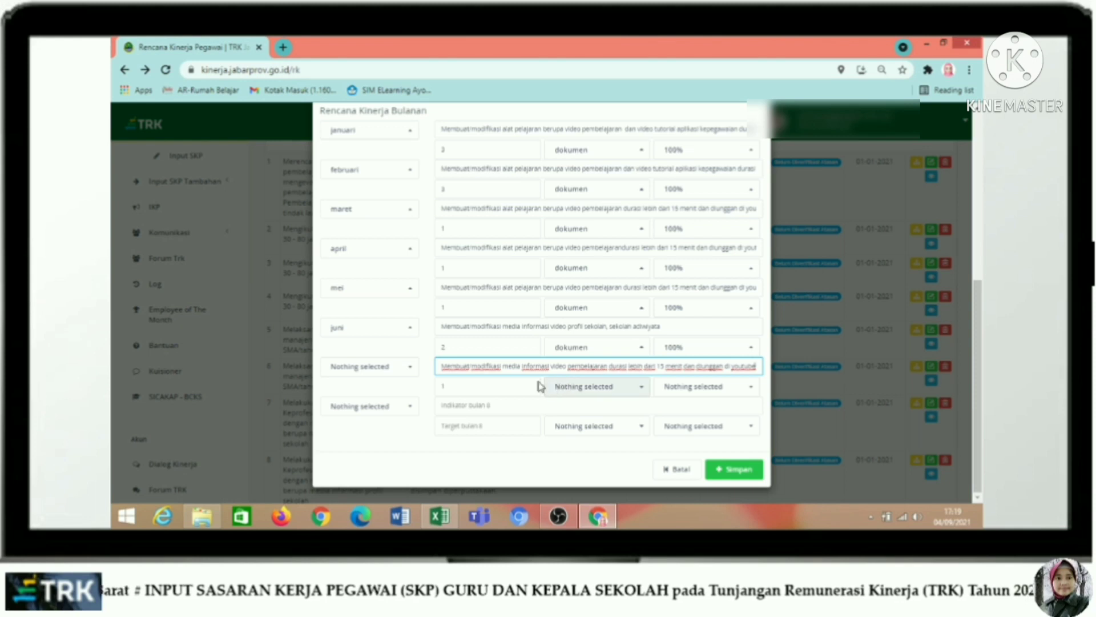
- Assign Agustus to the seventh monthly row and September to the eighth
{"action": "left_click", "coordinate": [349, 370]}
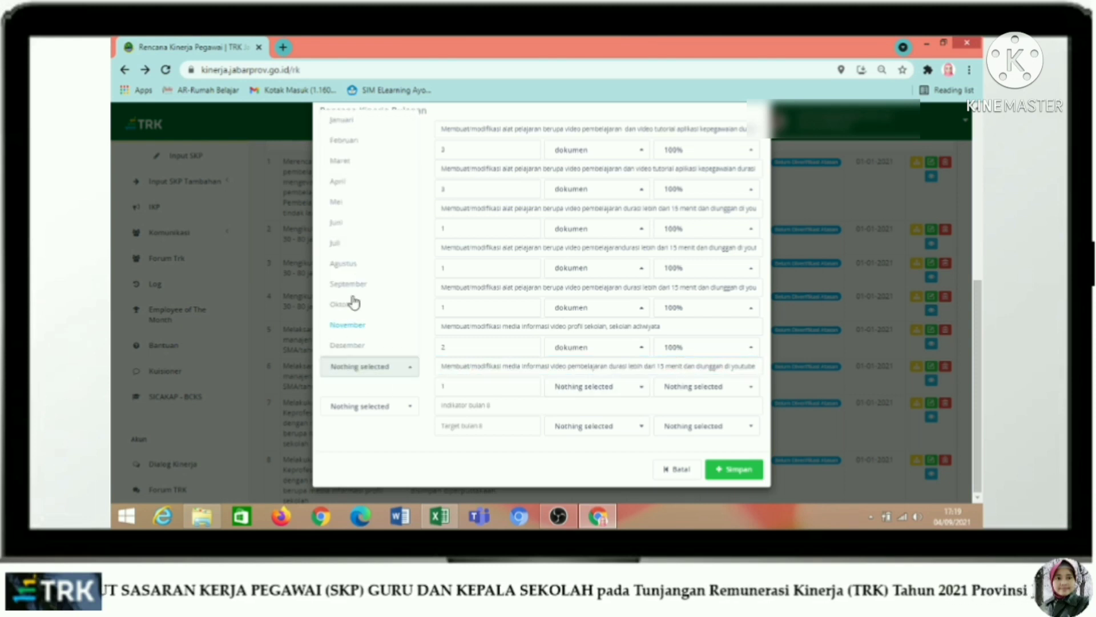
{"action": "left_click", "coordinate": [353, 266]}
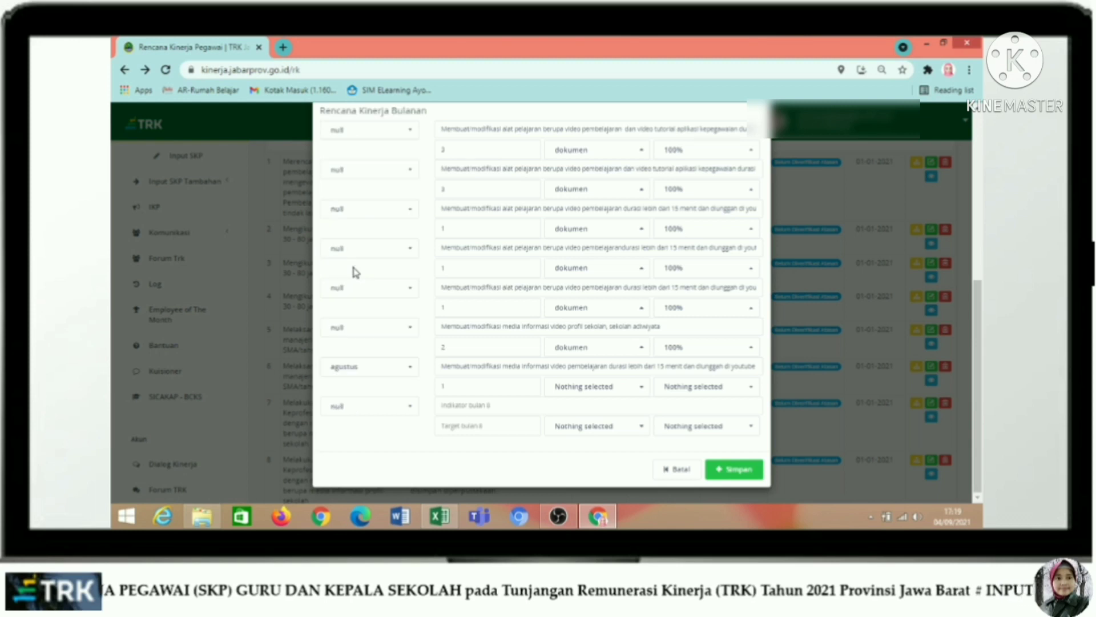
{"action": "left_click", "coordinate": [381, 406]}
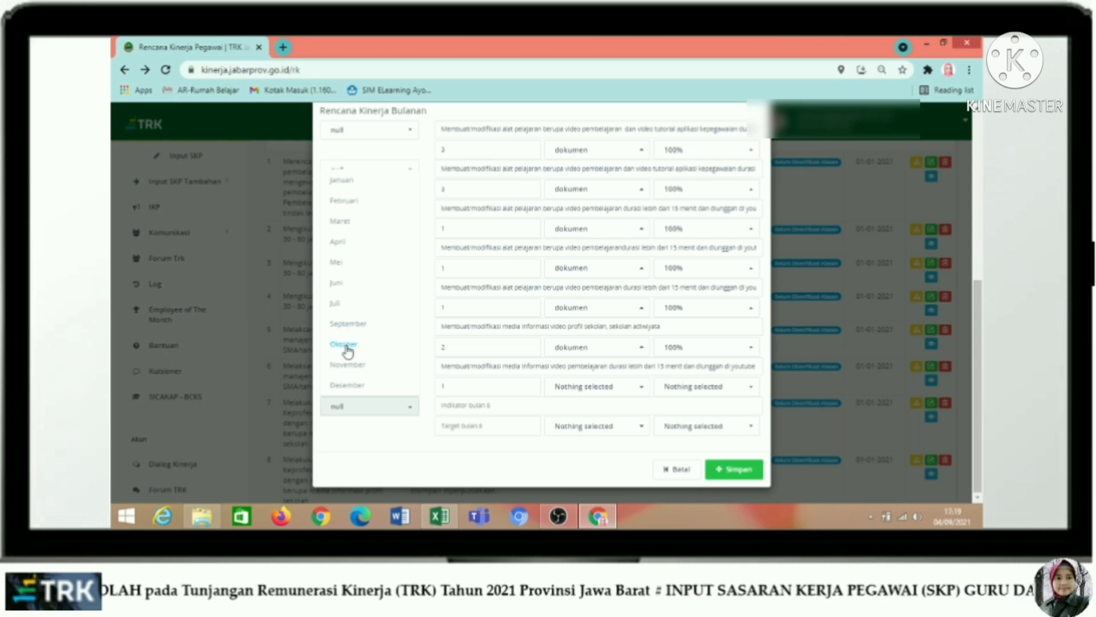
{"action": "left_click", "coordinate": [346, 324]}
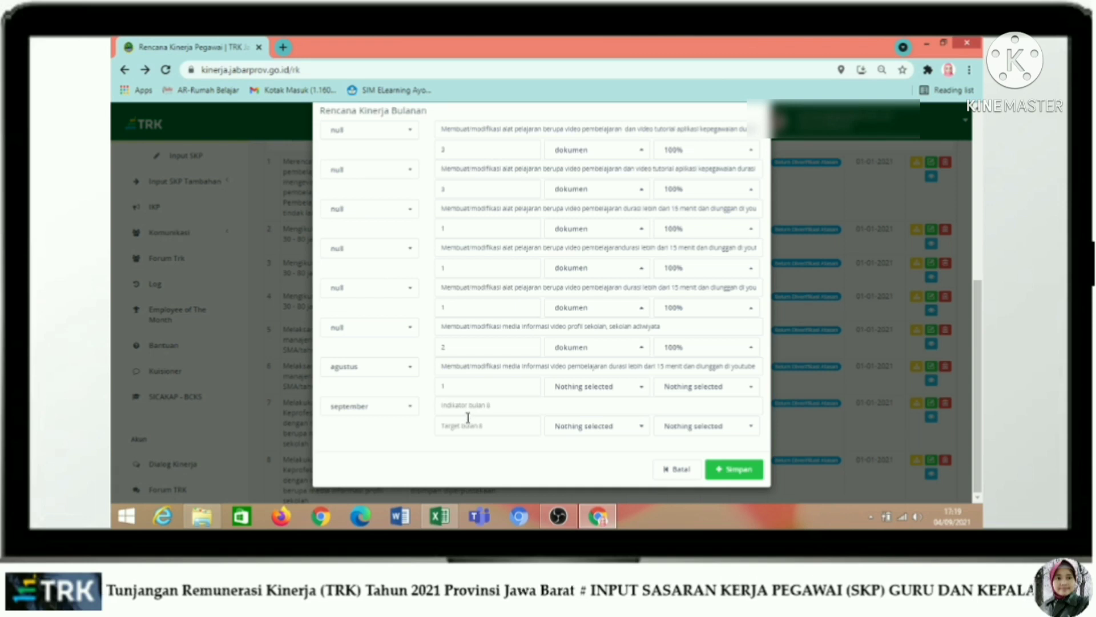
- Review the targets of the earlier months and set the September target to 2
{"action": "scroll", "coordinate": [468, 399], "scroll_direction": "up", "scroll_amount": 1}
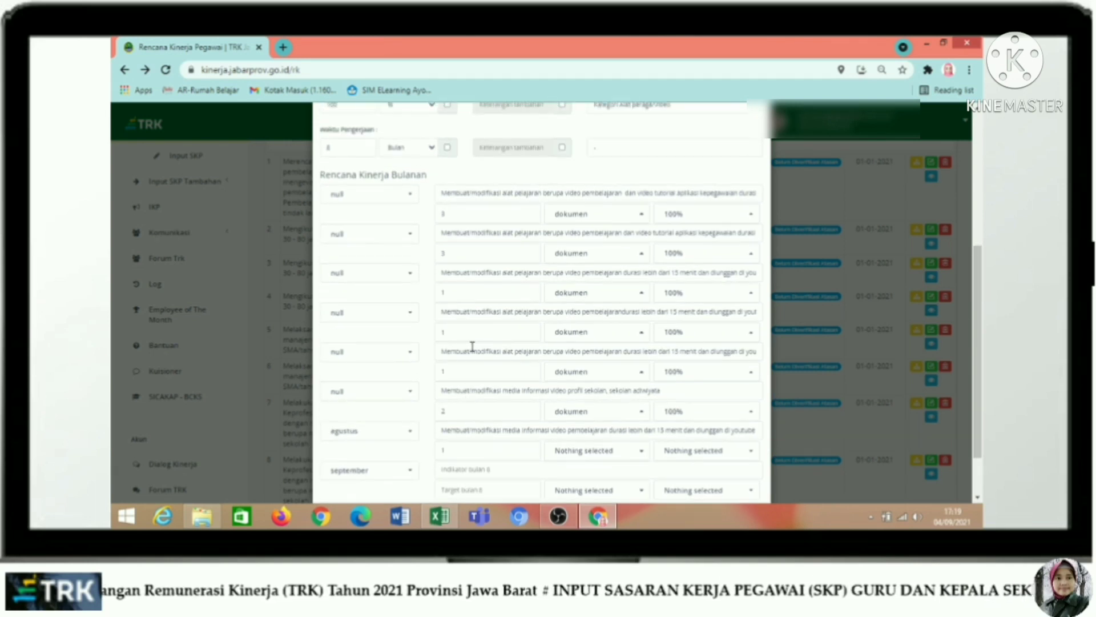
{"action": "left_click", "coordinate": [451, 216]}
{"action": "left_click", "coordinate": [454, 261]}
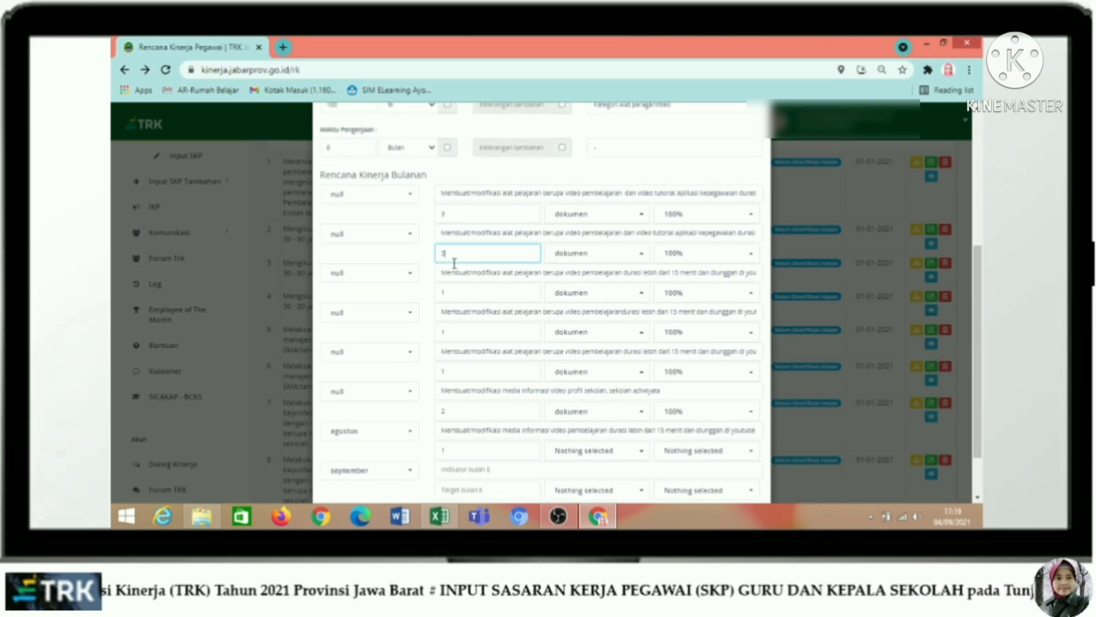
{"action": "left_click", "coordinate": [451, 372]}
{"action": "scroll", "coordinate": [477, 346], "scroll_direction": "down", "scroll_amount": 1}
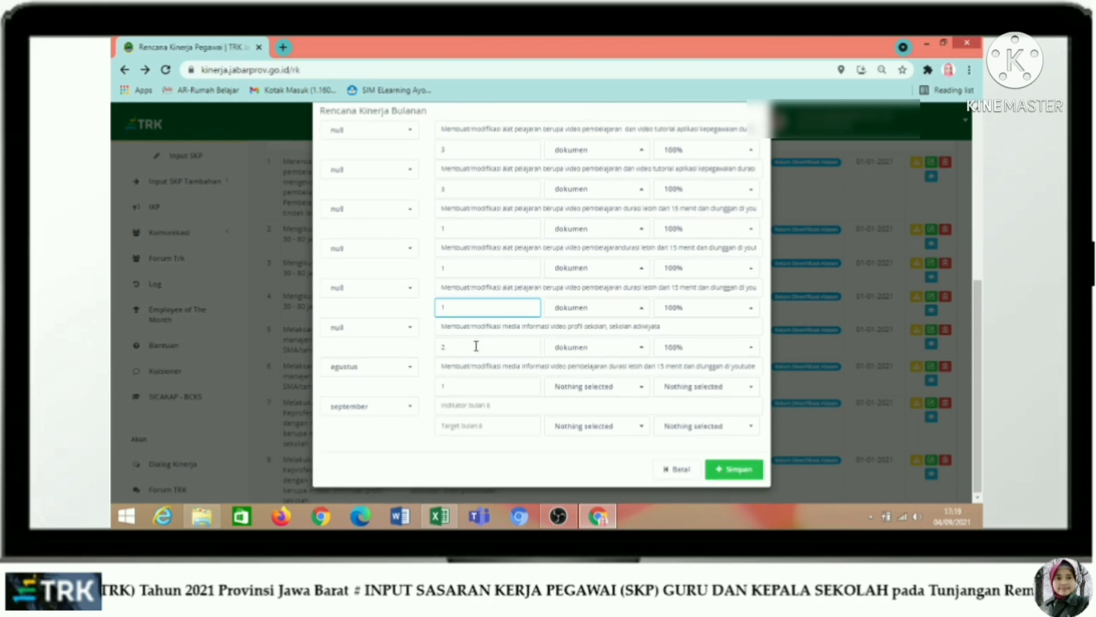
{"action": "left_click", "coordinate": [465, 384]}
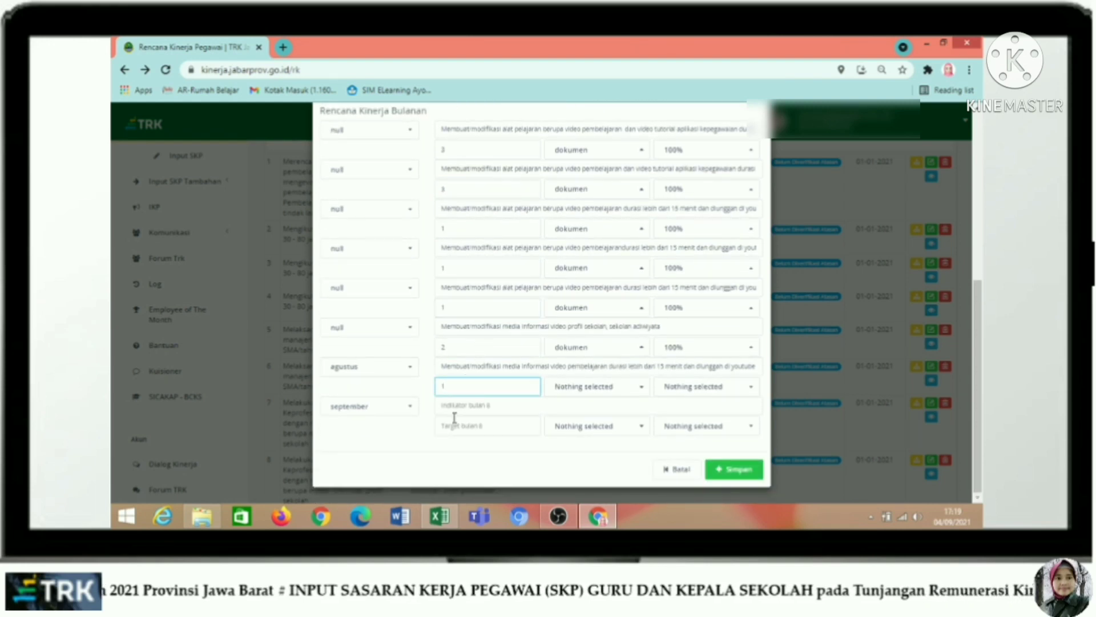
{"action": "left_click", "coordinate": [454, 423]}
{"action": "type", "text": "3"}
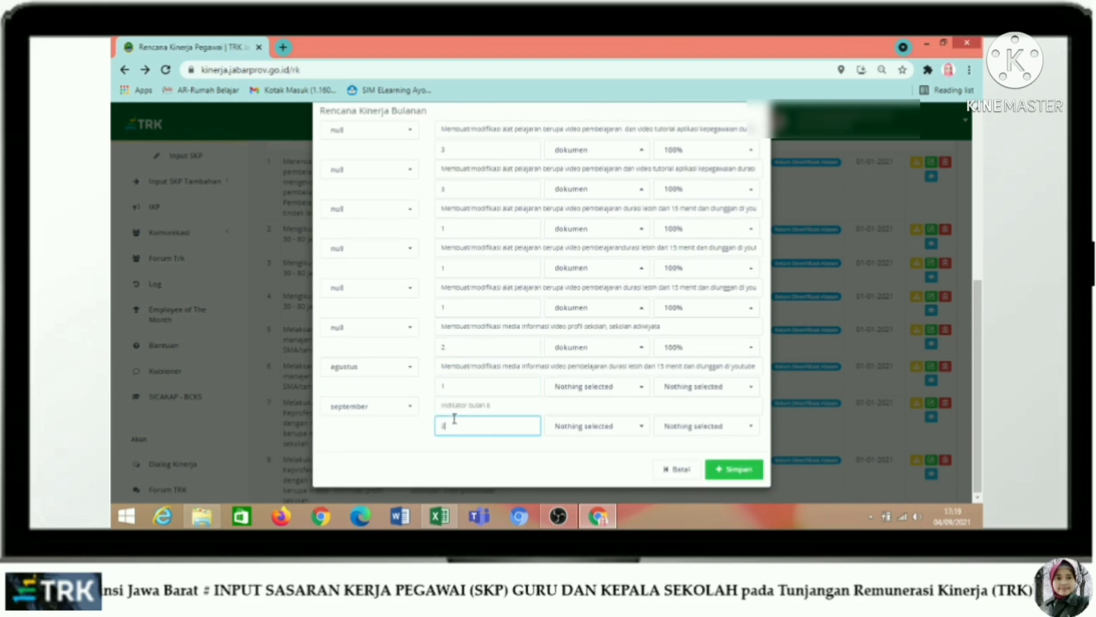
- Fill the August and September indicators with May's text "Membuat/modifikasi alat pelajaran berupa video pembelajaran durasi lebih dari 15 menit dan diunggah di youtube"
{"action": "left_click", "coordinate": [460, 406]}
{"action": "key", "text": "ctrl+v"}
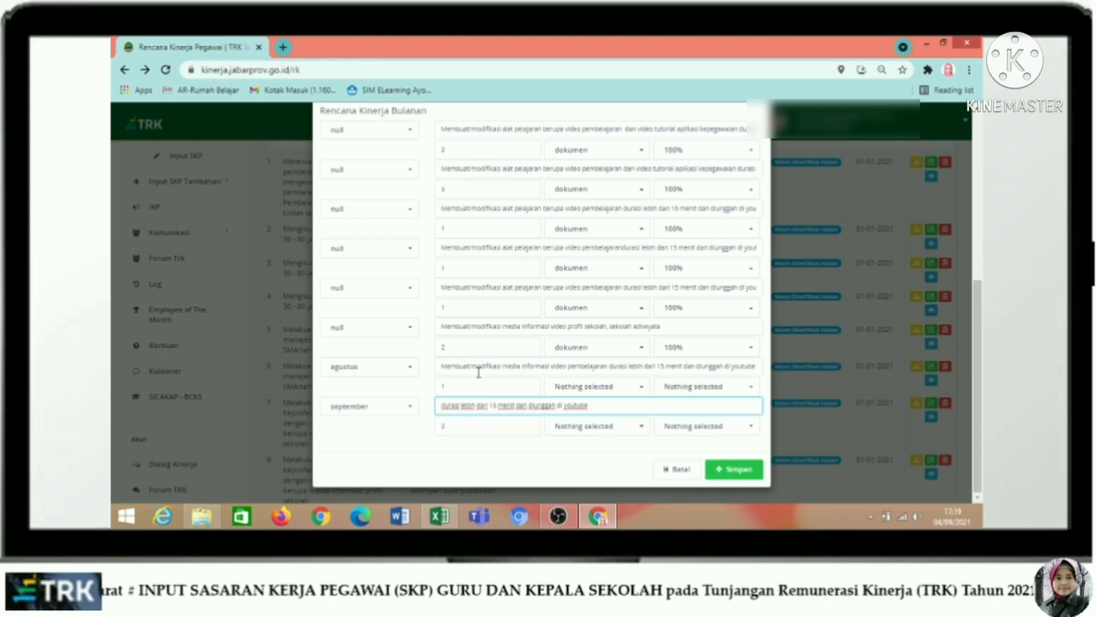
{"action": "left_click", "coordinate": [563, 289]}
{"action": "key", "text": "ctrl+a"}
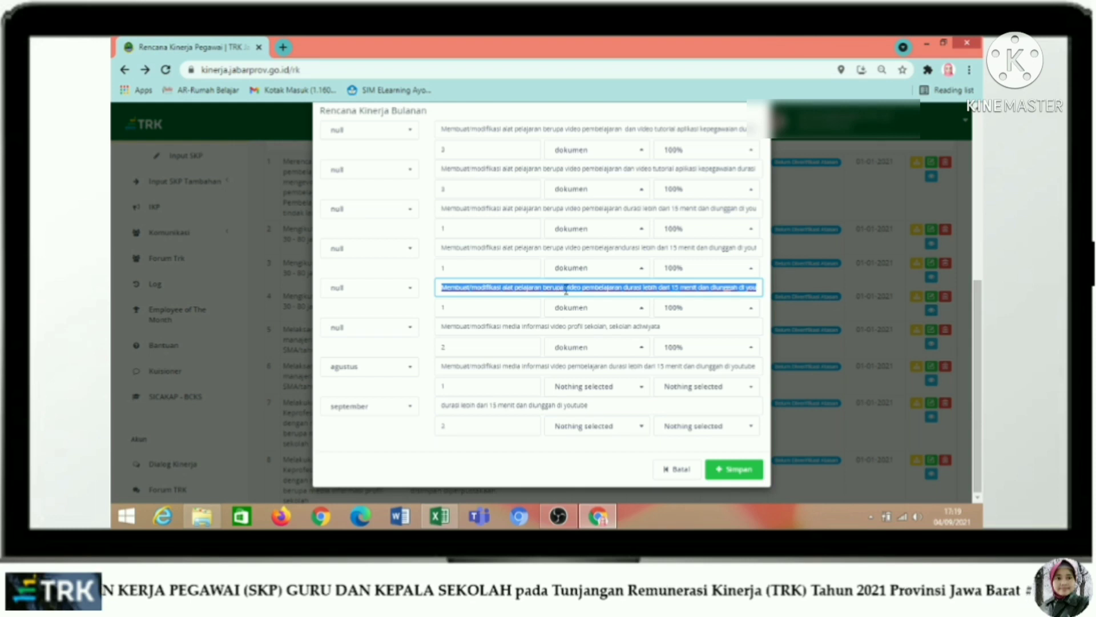
{"action": "left_click", "coordinate": [549, 368]}
{"action": "key", "text": "ctrl+a"}
{"action": "type", "text": "Membuat/modifikasi alat pelajaran berupa video pembelajaran durasi lebih dari 15 menit dan diunggah di youtube"}
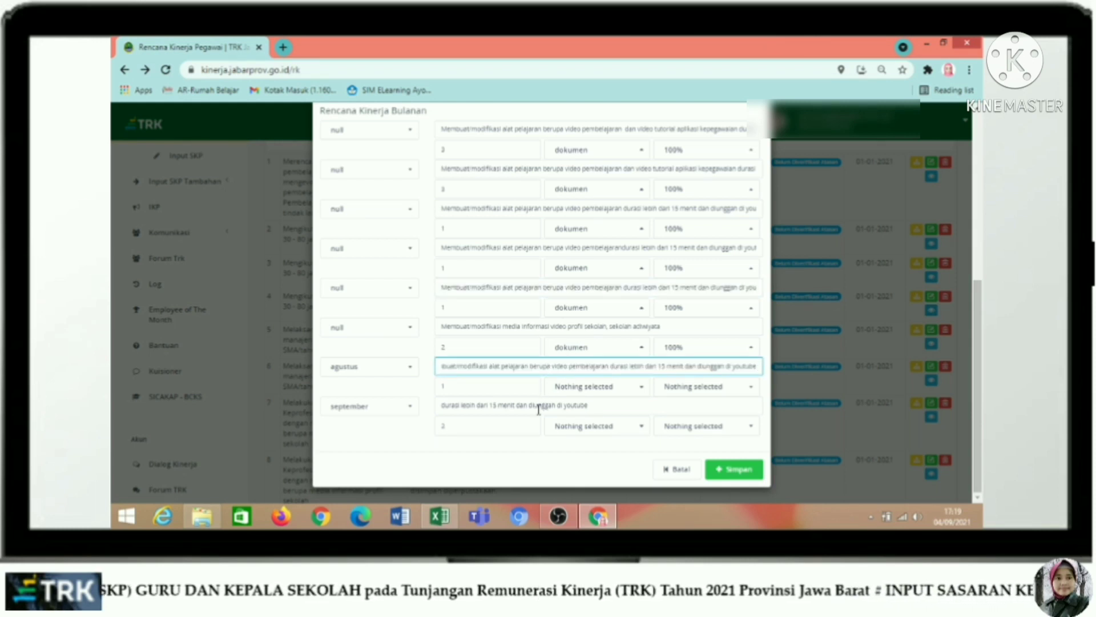
{"action": "left_click", "coordinate": [520, 405]}
{"action": "key", "text": "ctrl+a"}
{"action": "type", "text": "Membuat/modifikasi alat pelajaran berupa video pembelajaran durasi lebih dari 15 menit dan diunggah di youtube"}
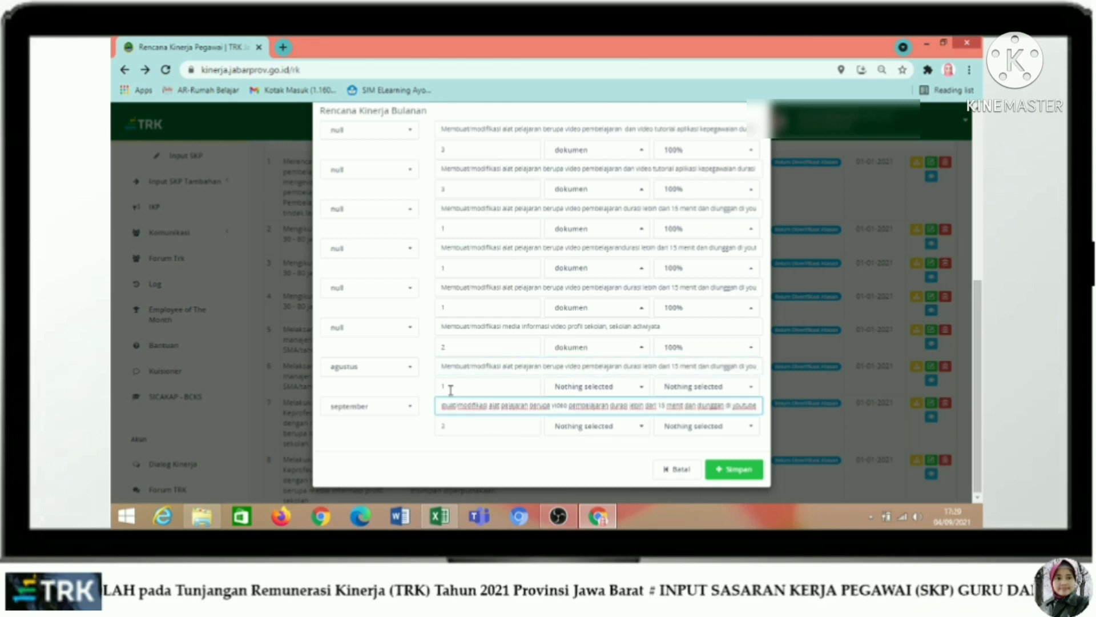
- Assign Januari, Februari, Maret, April and Mei to the first five monthly rows in order
{"action": "scroll", "coordinate": [400, 240], "scroll_direction": "up", "scroll_amount": 2}
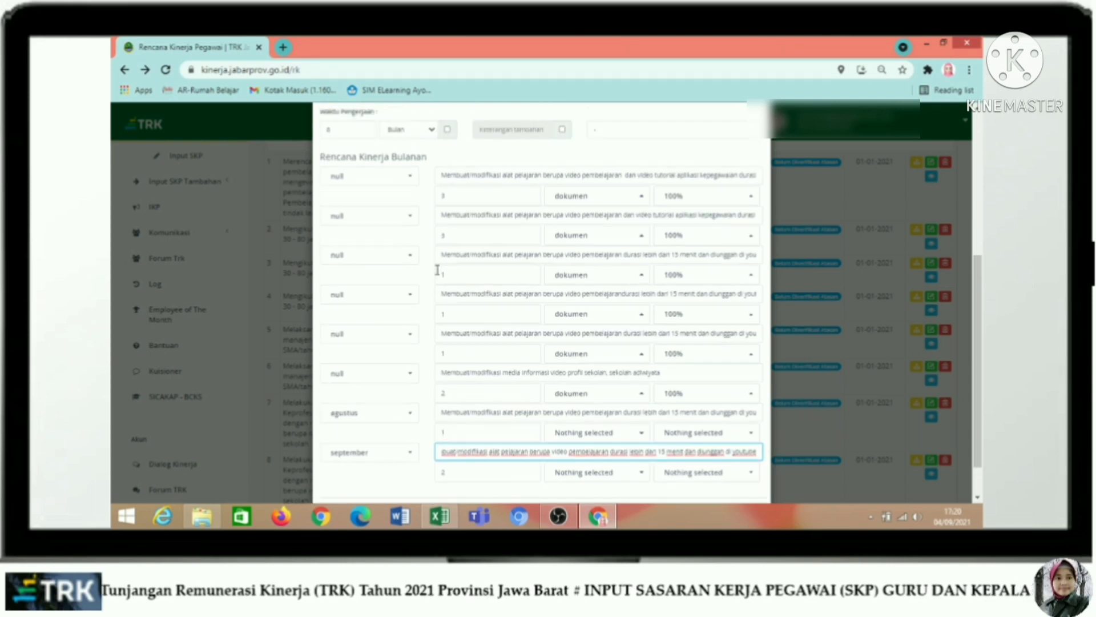
{"action": "left_click", "coordinate": [373, 198]}
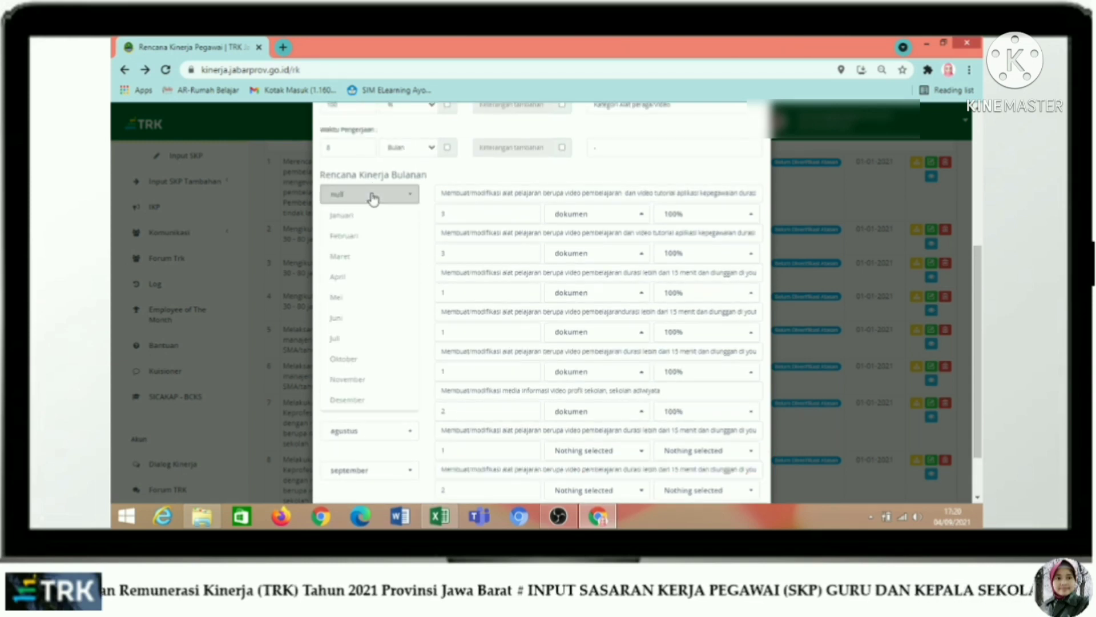
{"action": "left_click", "coordinate": [350, 224]}
{"action": "left_click", "coordinate": [350, 231]}
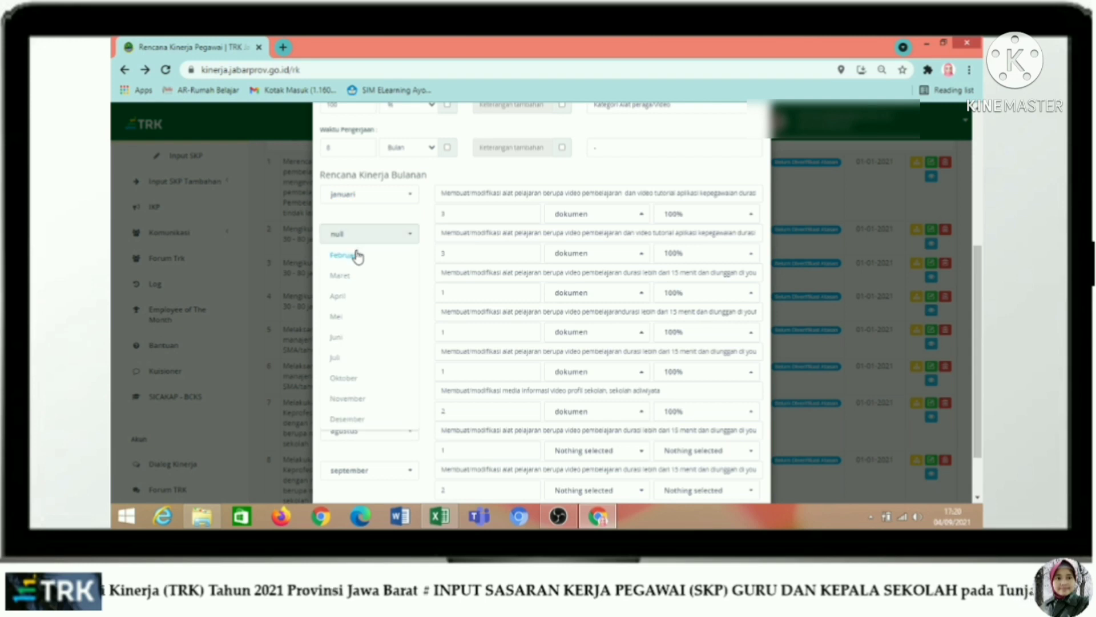
{"action": "left_click", "coordinate": [355, 255]}
{"action": "left_click", "coordinate": [361, 275]}
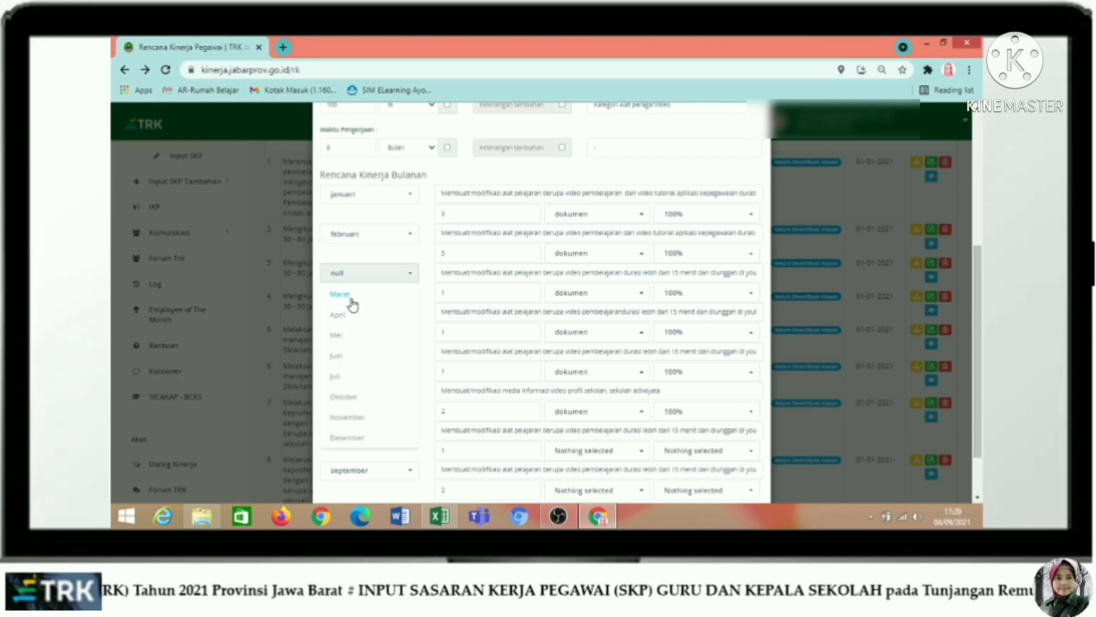
{"action": "left_click", "coordinate": [351, 303]}
{"action": "left_click", "coordinate": [346, 324]}
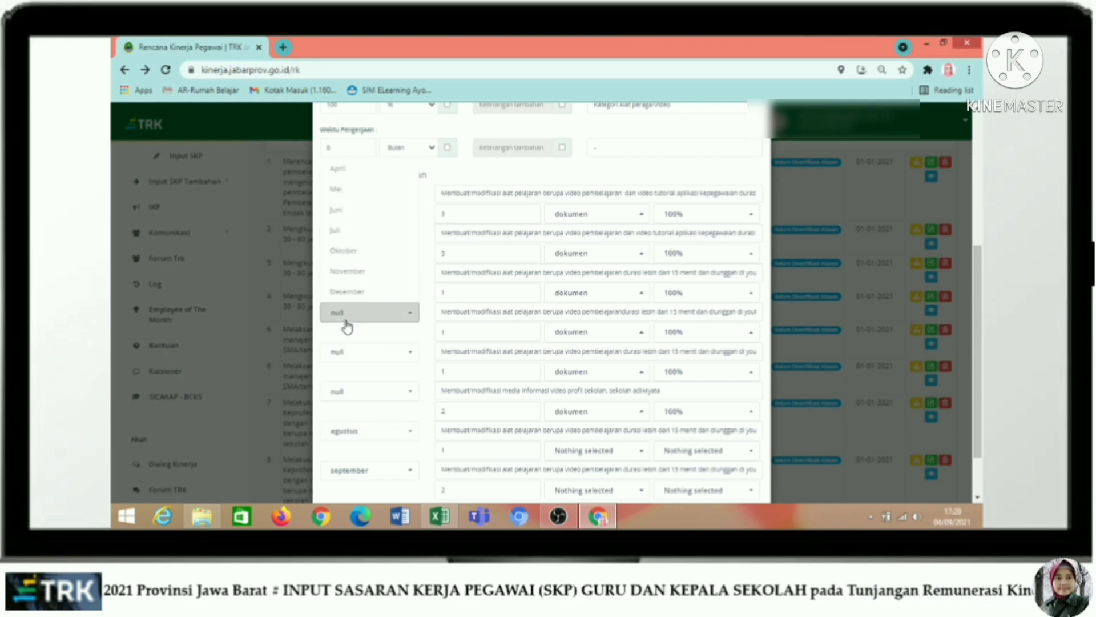
{"action": "left_click", "coordinate": [338, 172]}
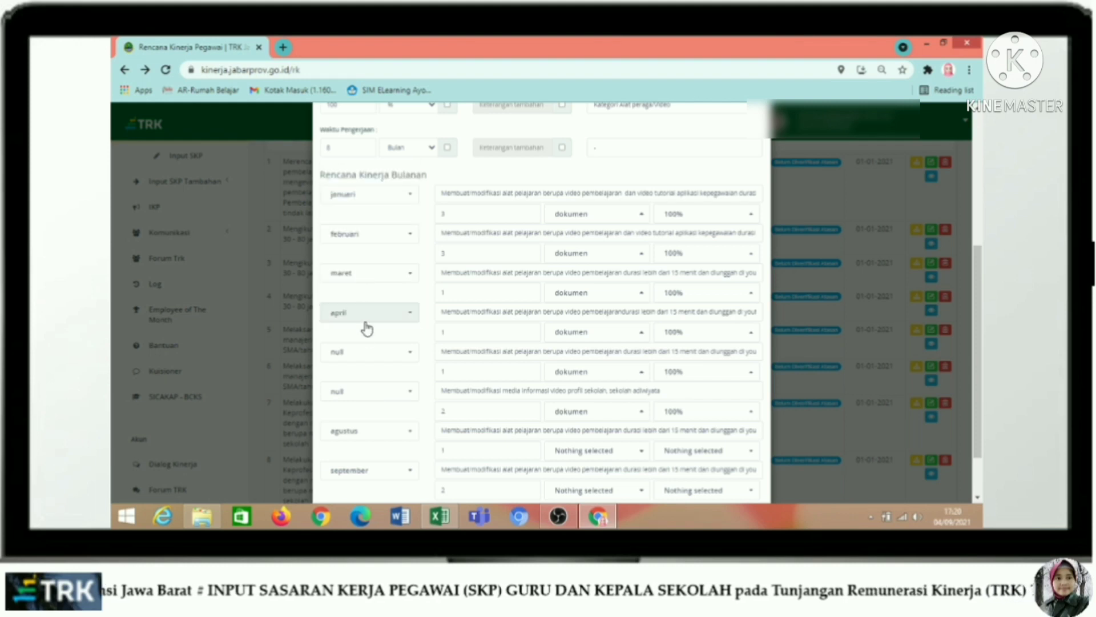
{"action": "left_click", "coordinate": [361, 354]}
{"action": "left_click", "coordinate": [338, 233]}
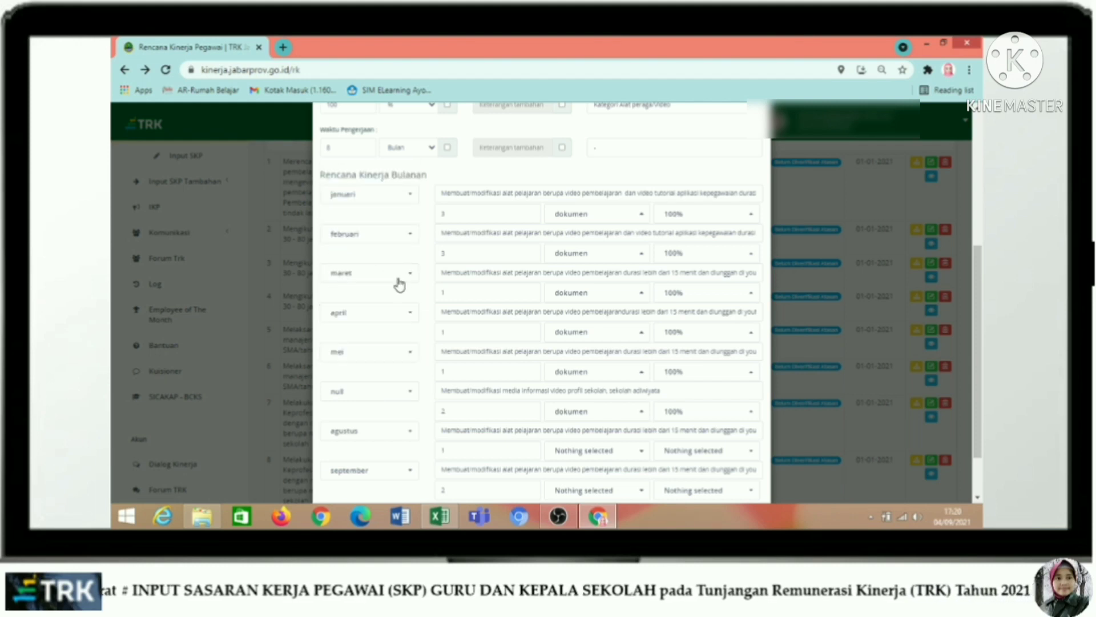
- Assign Juli to the sixth monthly row, leaving the fifth row on Mei
{"action": "scroll", "coordinate": [409, 306], "scroll_direction": "down", "scroll_amount": 1}
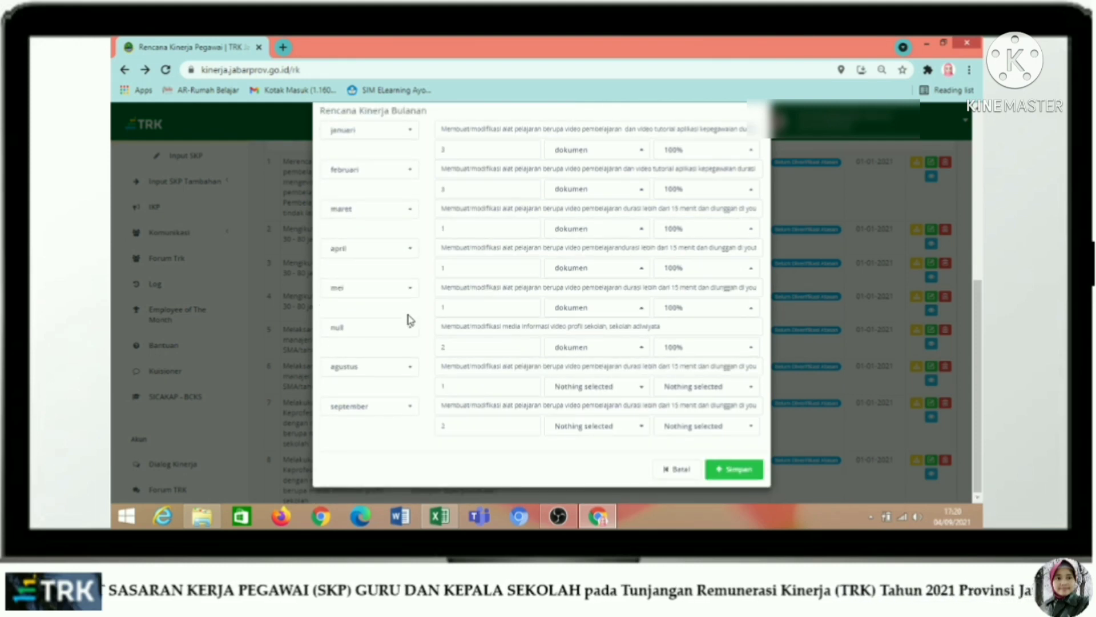
{"action": "left_click", "coordinate": [360, 290]}
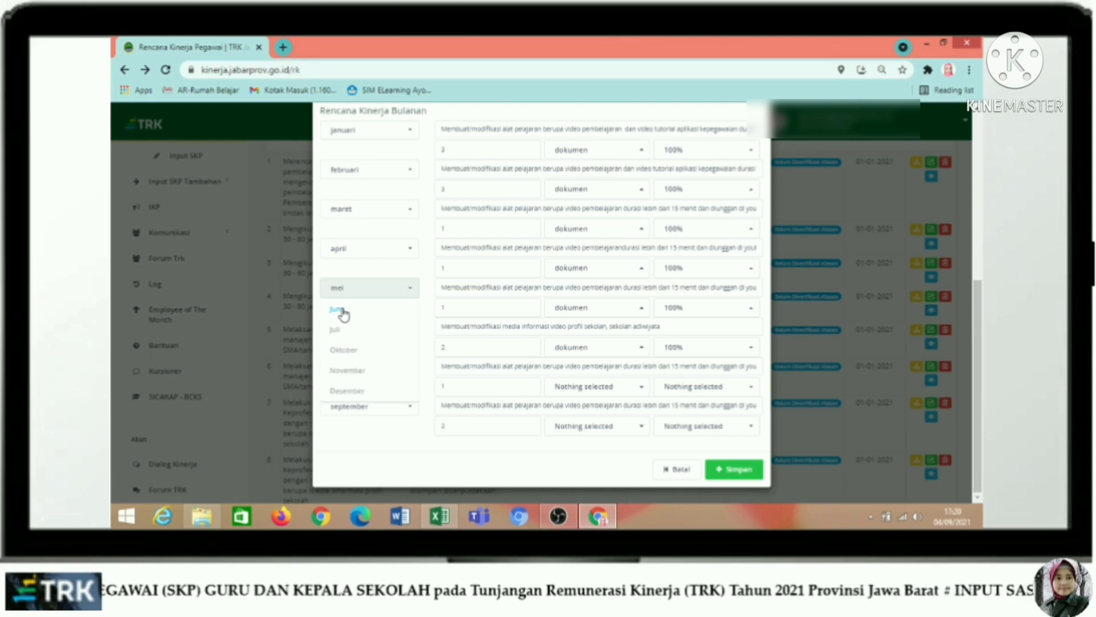
{"action": "left_click", "coordinate": [318, 261]}
{"action": "left_click", "coordinate": [345, 326]}
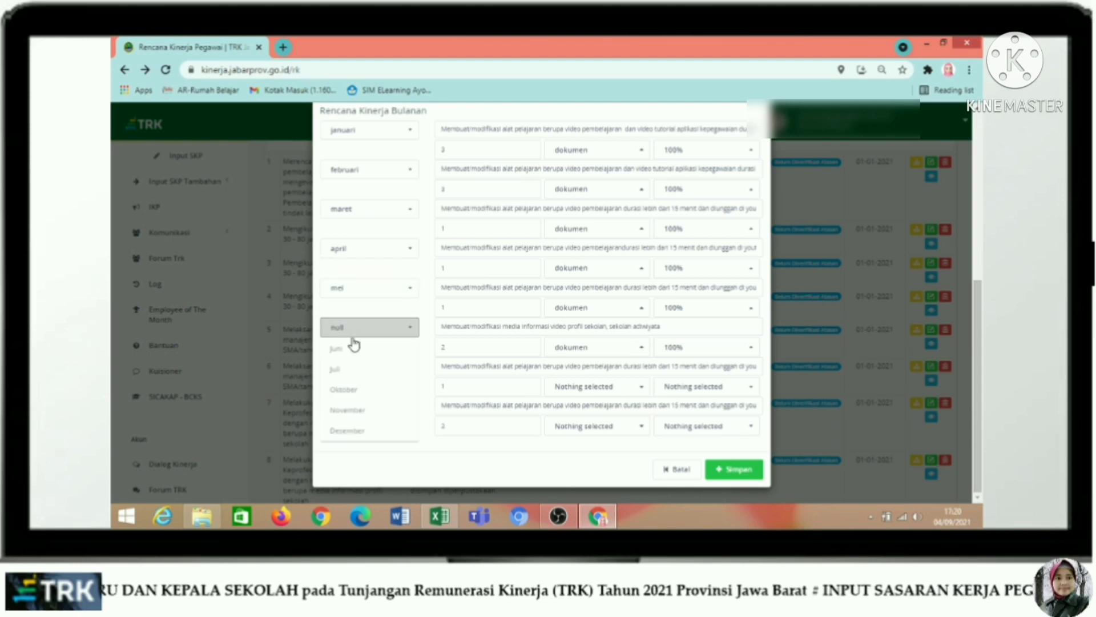
{"action": "left_click", "coordinate": [343, 370]}
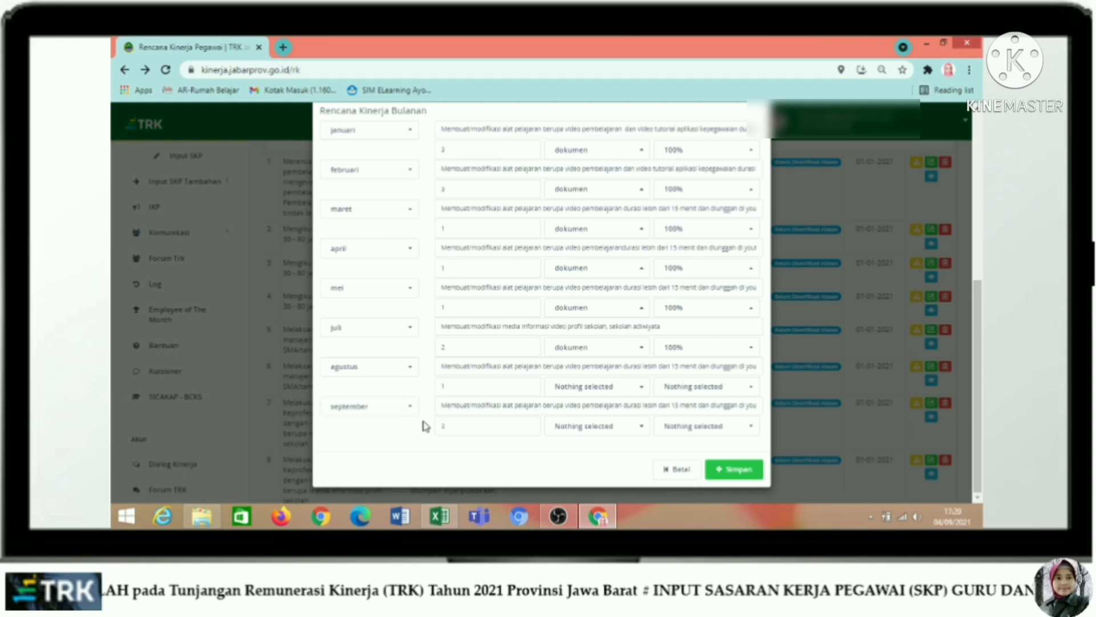
- Set the unit to dokumen and the quality to 100% for both the Agustus and September rows
{"action": "scroll", "coordinate": [569, 355], "scroll_direction": "up", "scroll_amount": 1}
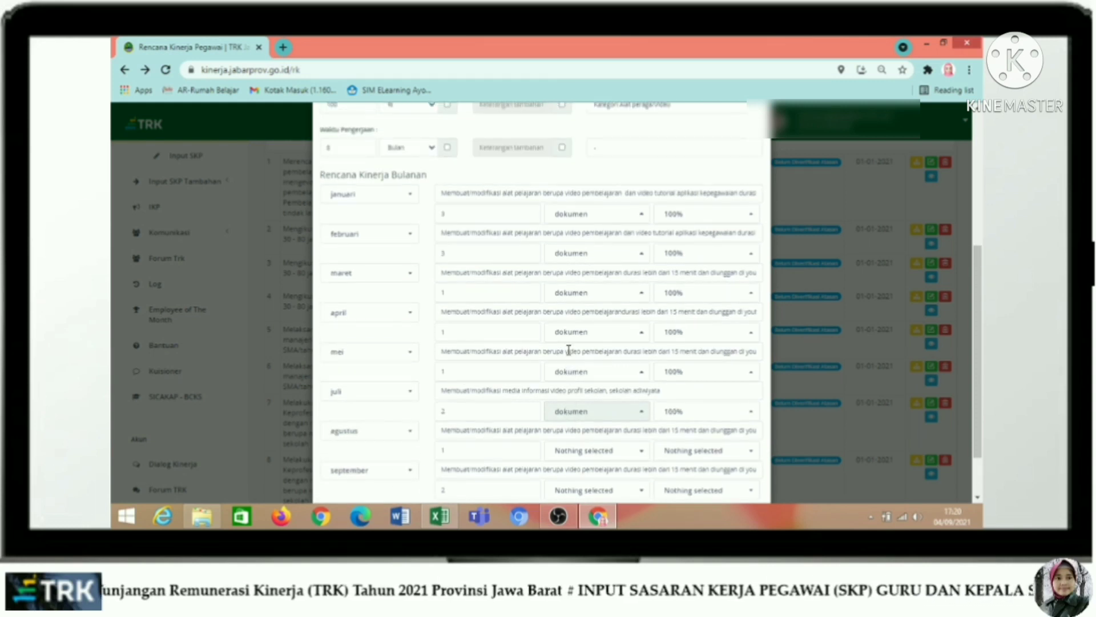
{"action": "scroll", "coordinate": [582, 371], "scroll_direction": "down", "scroll_amount": 1}
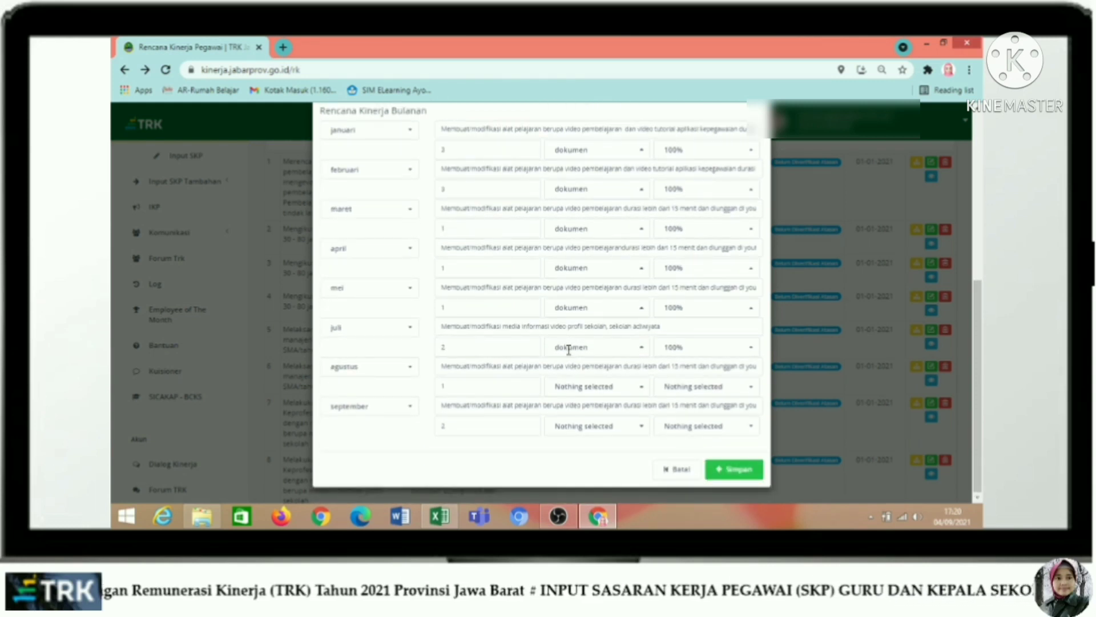
{"action": "left_click", "coordinate": [587, 392]}
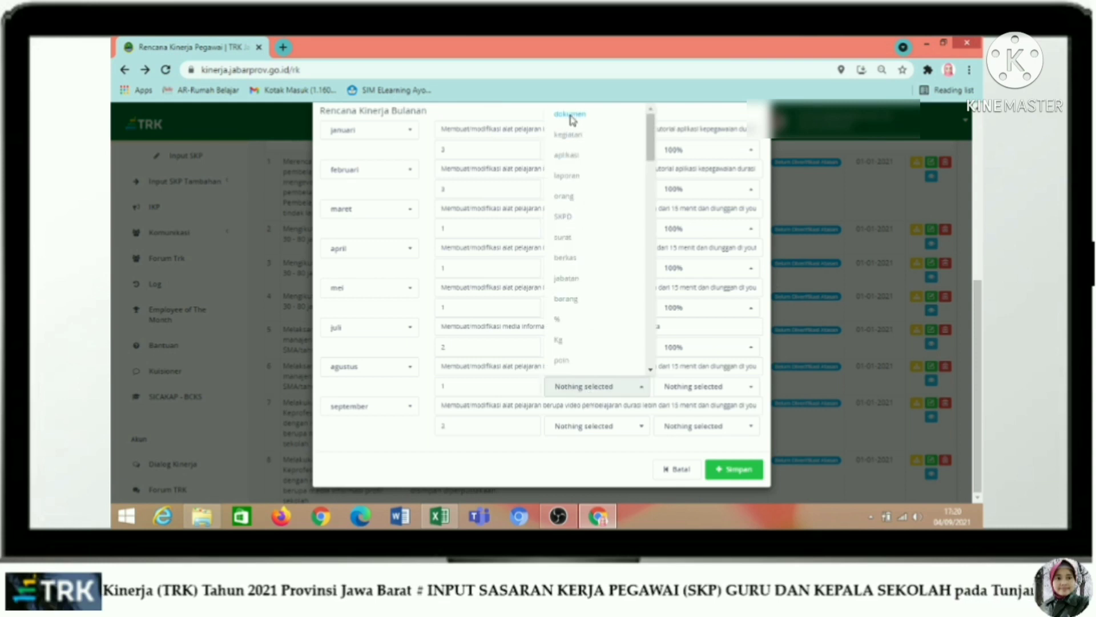
{"action": "left_click", "coordinate": [567, 125]}
{"action": "left_click", "coordinate": [697, 386]}
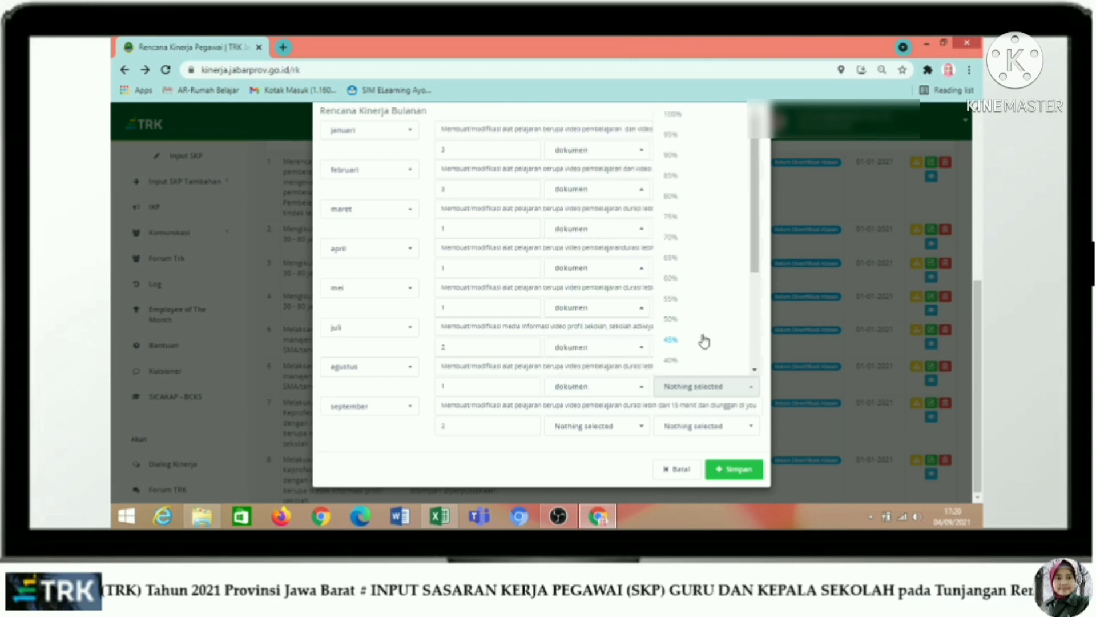
{"action": "left_click", "coordinate": [676, 115]}
{"action": "left_click", "coordinate": [587, 426]}
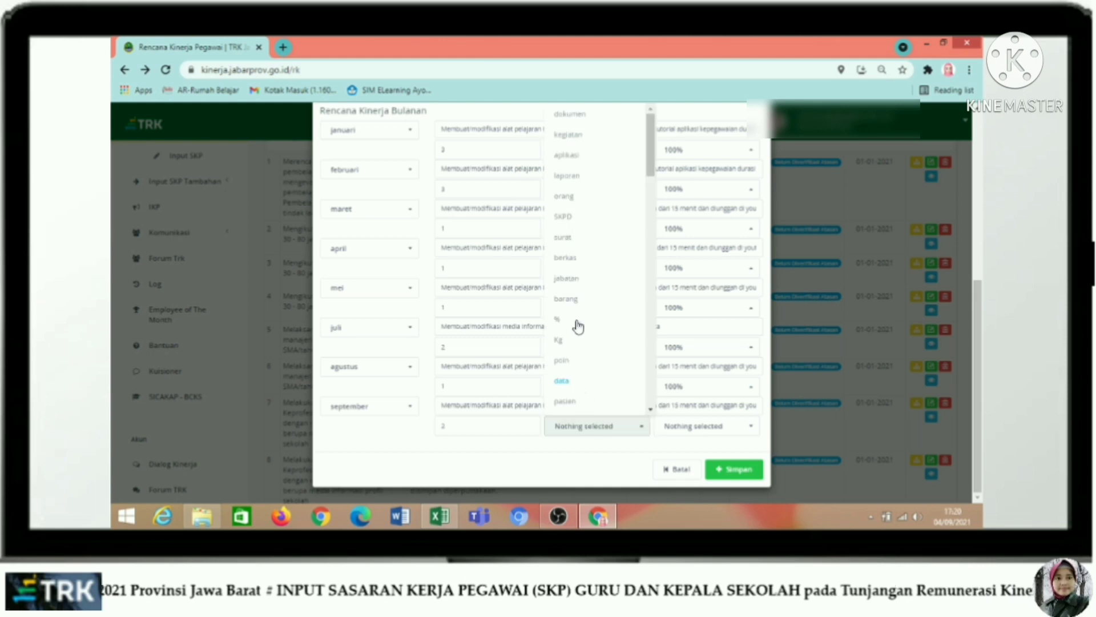
{"action": "left_click", "coordinate": [571, 120]}
{"action": "left_click", "coordinate": [695, 430]}
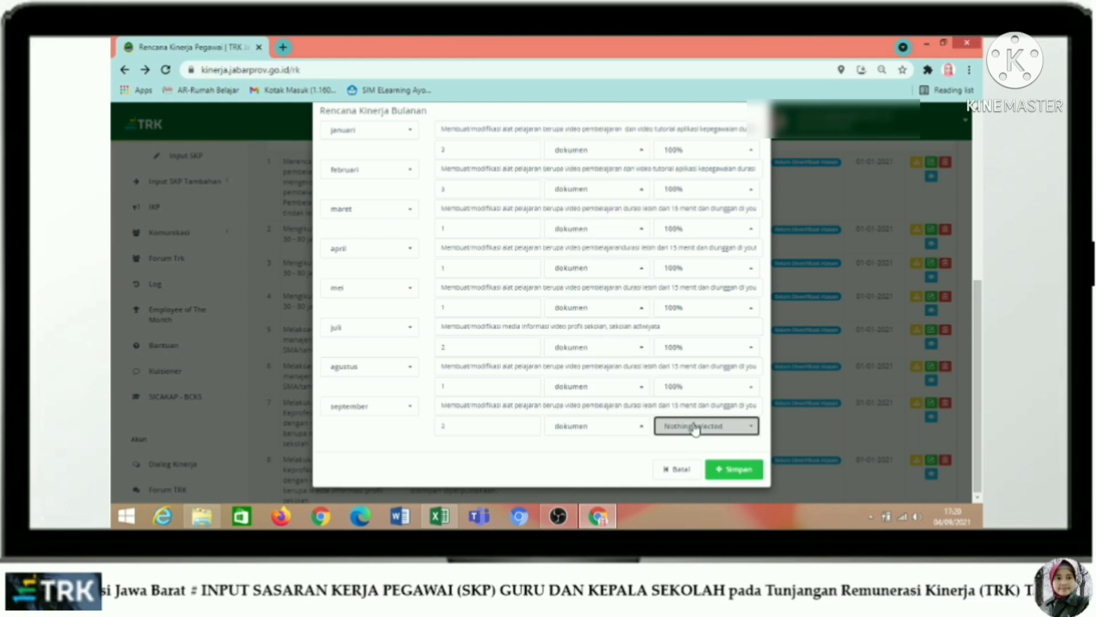
{"action": "left_click", "coordinate": [668, 116]}
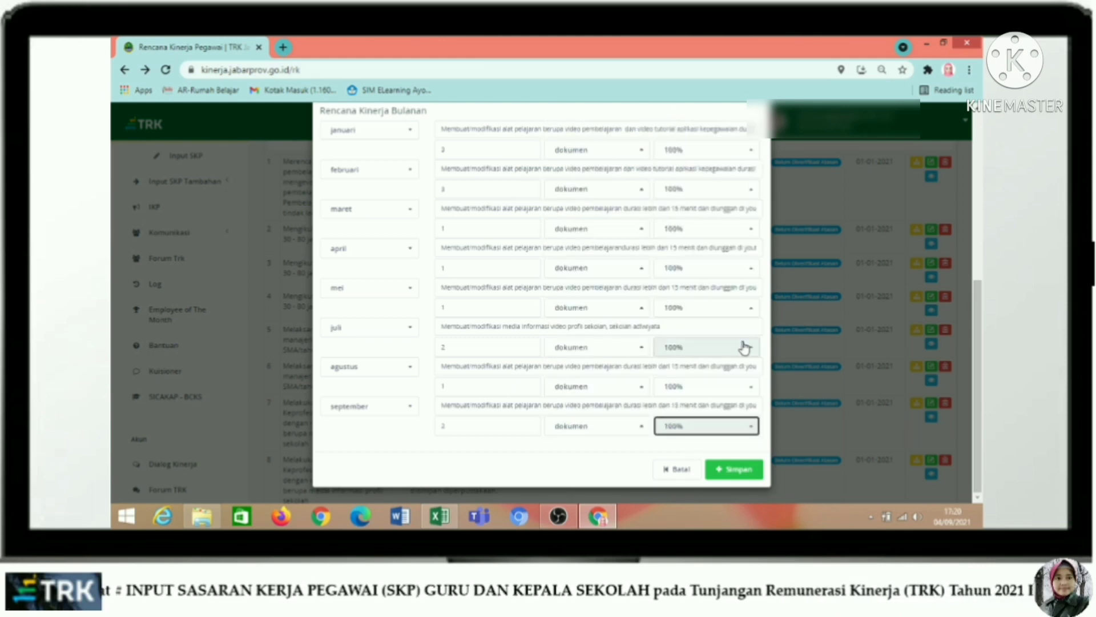
- Set the Januari target to 4
{"action": "scroll", "coordinate": [744, 347], "scroll_direction": "up", "scroll_amount": 1}
{"action": "scroll", "coordinate": [744, 347], "scroll_direction": "down", "scroll_amount": 1}
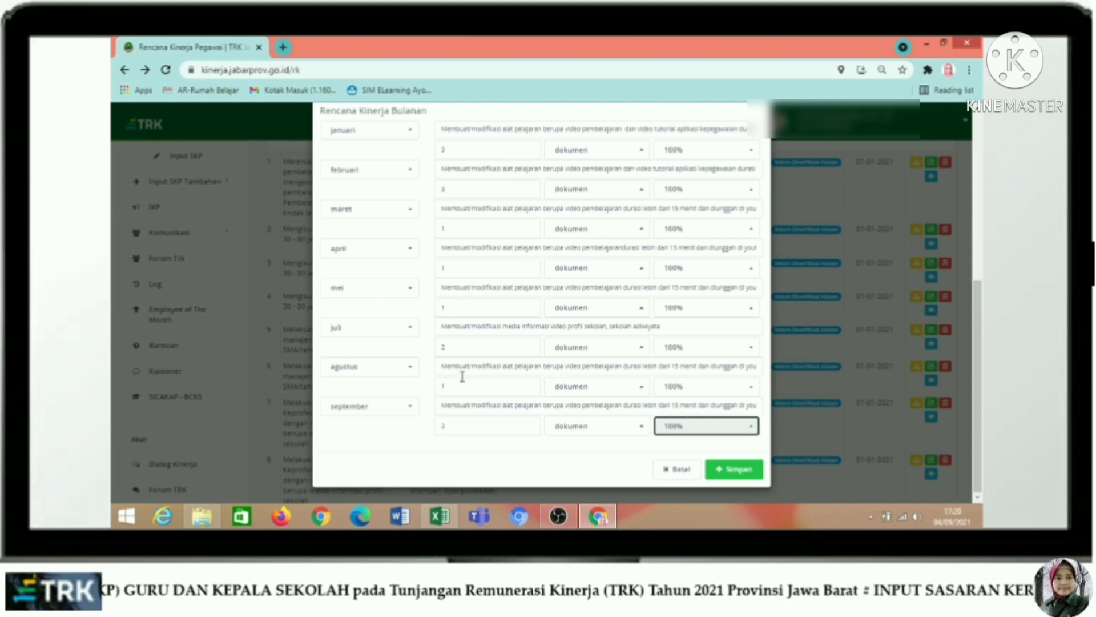
{"action": "double_click", "coordinate": [453, 152]}
{"action": "type", "text": "4"}
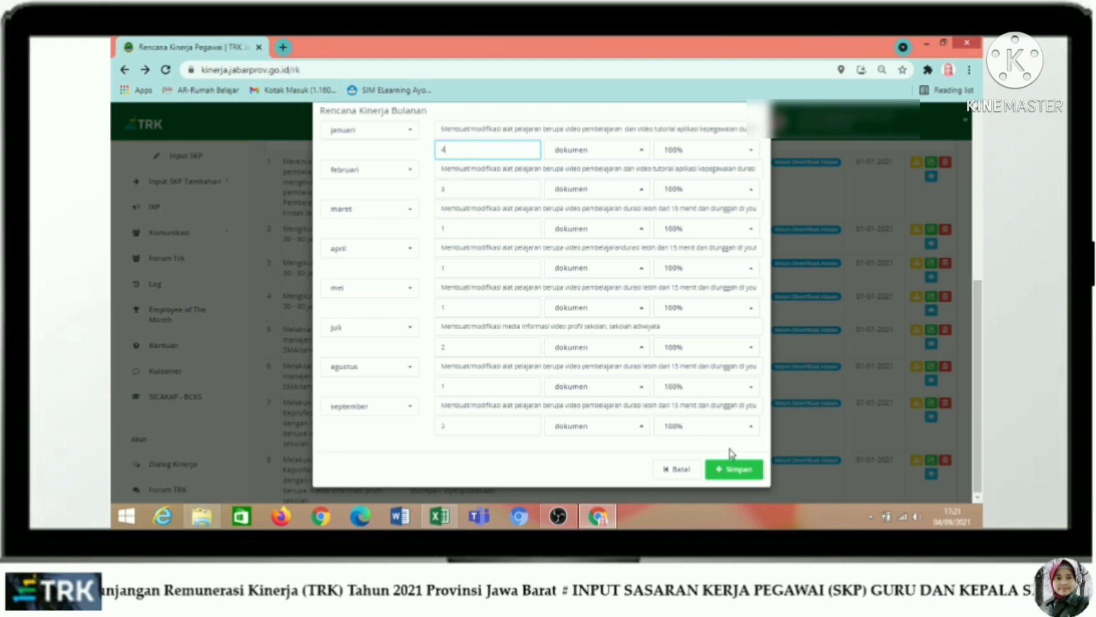
- Check the monthly rows against each other and save the performance plan entry, accepting the confirmation
{"action": "scroll", "coordinate": [646, 372], "scroll_direction": "up", "scroll_amount": 1}
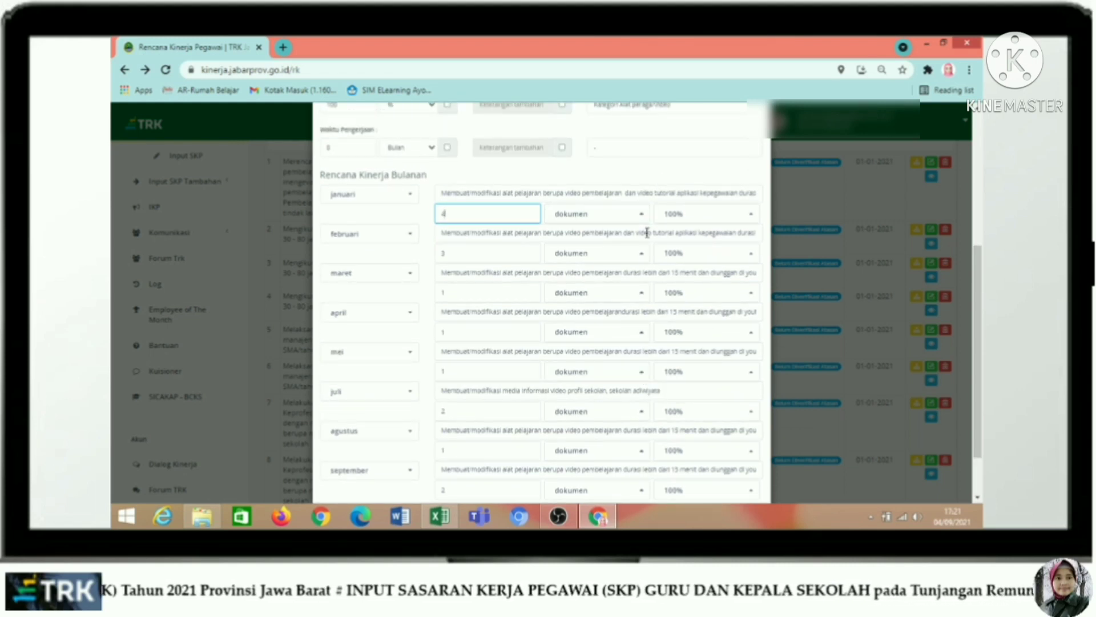
{"action": "left_click", "coordinate": [645, 276]}
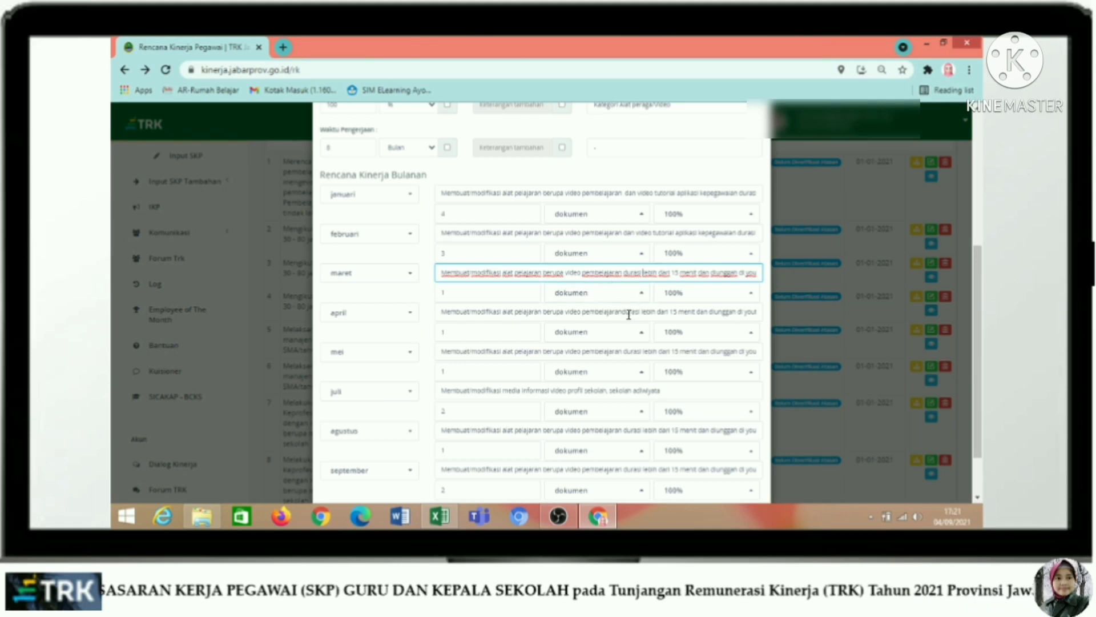
{"action": "scroll", "coordinate": [631, 315], "scroll_direction": "down", "scroll_amount": 2}
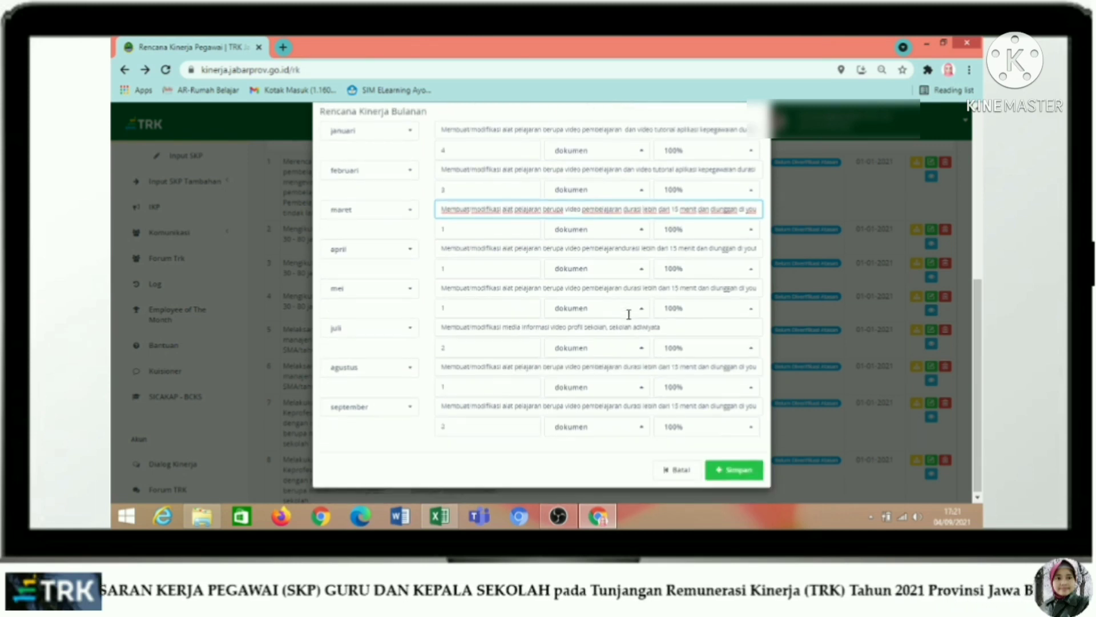
{"action": "left_click", "coordinate": [728, 470]}
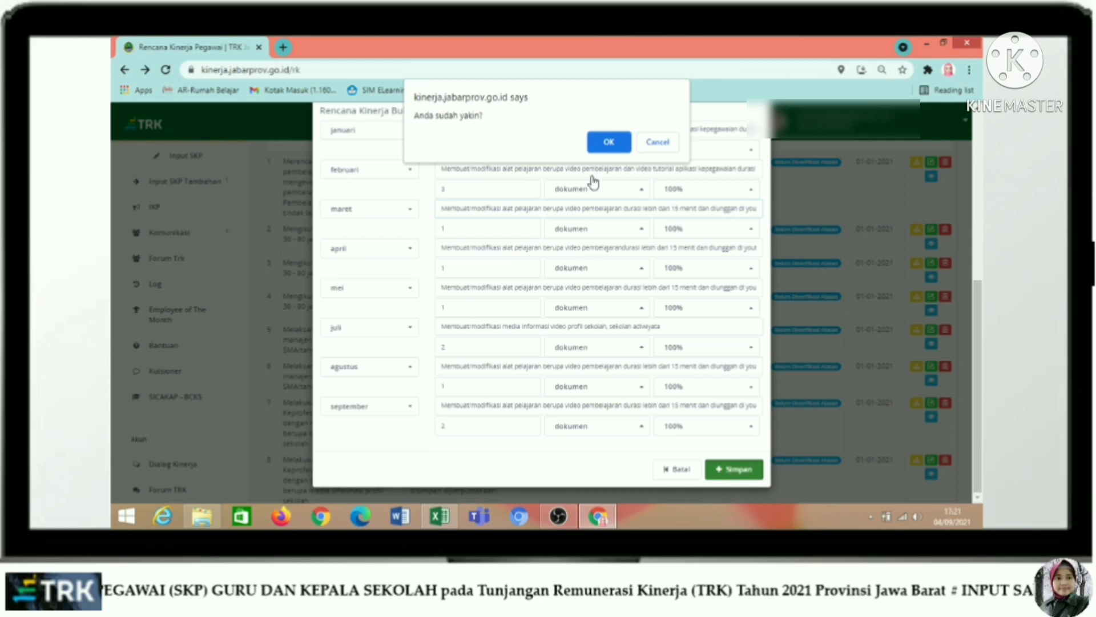
{"action": "left_click", "coordinate": [604, 142]}
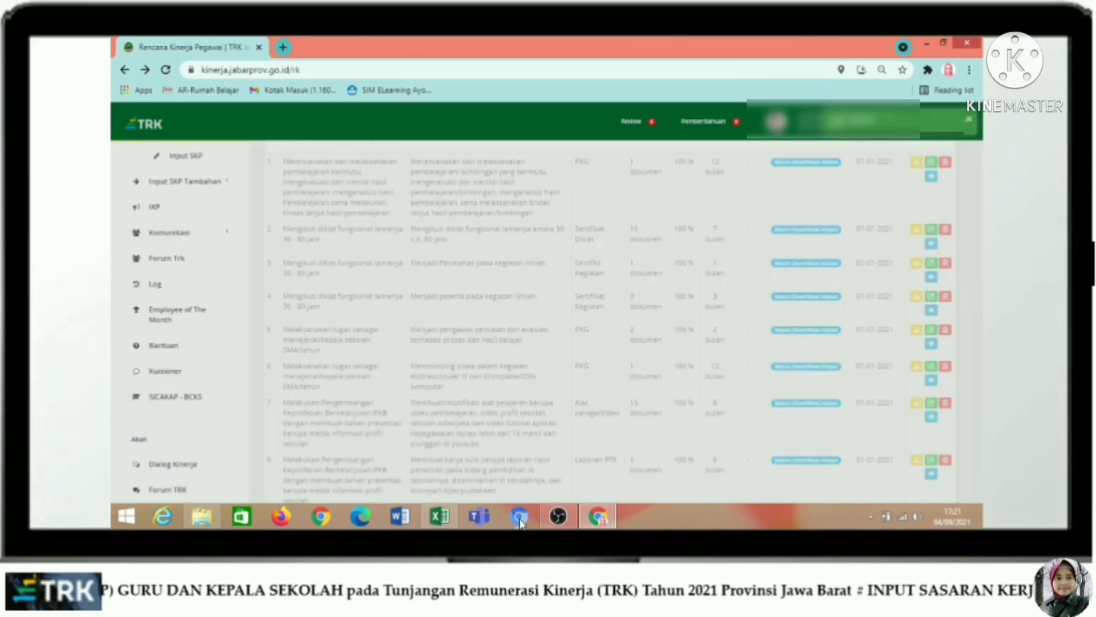
- Switch to Excel, copy the "Membuat karya tulis berupa laporan hasil penelitian" text from cell E17 and return to the browser
{"action": "left_click", "coordinate": [440, 516]}
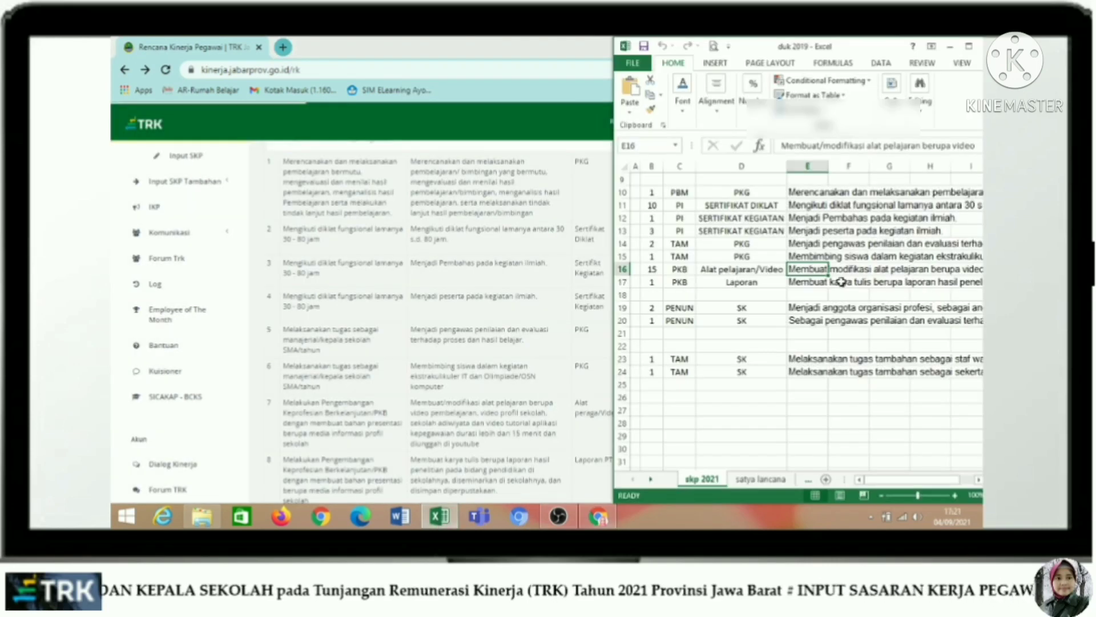
{"action": "left_click", "coordinate": [807, 281]}
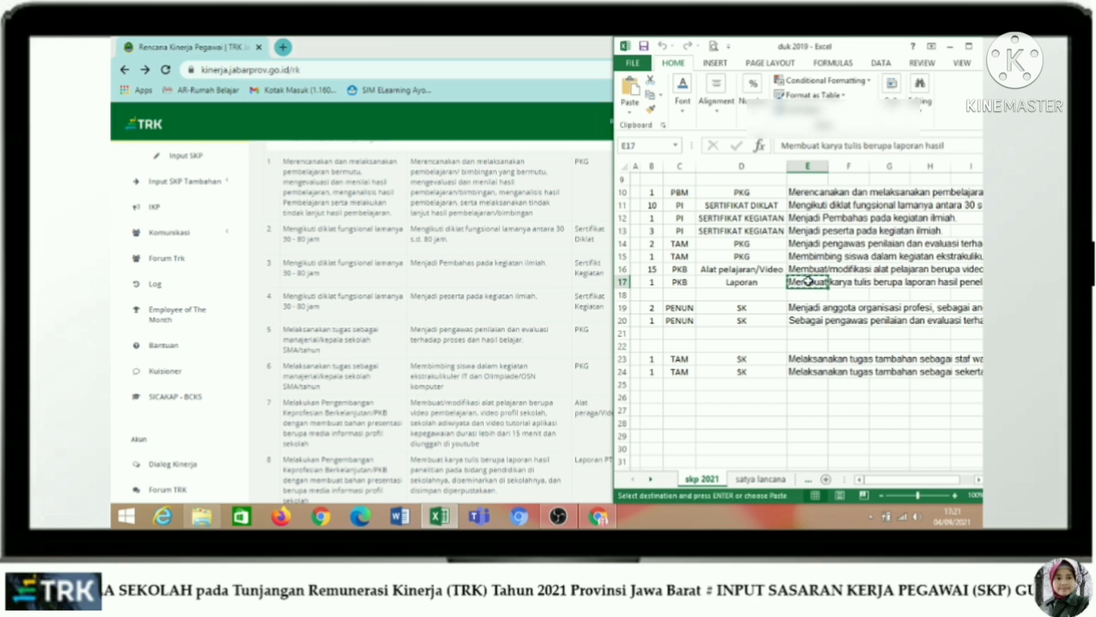
{"action": "left_click", "coordinate": [511, 143]}
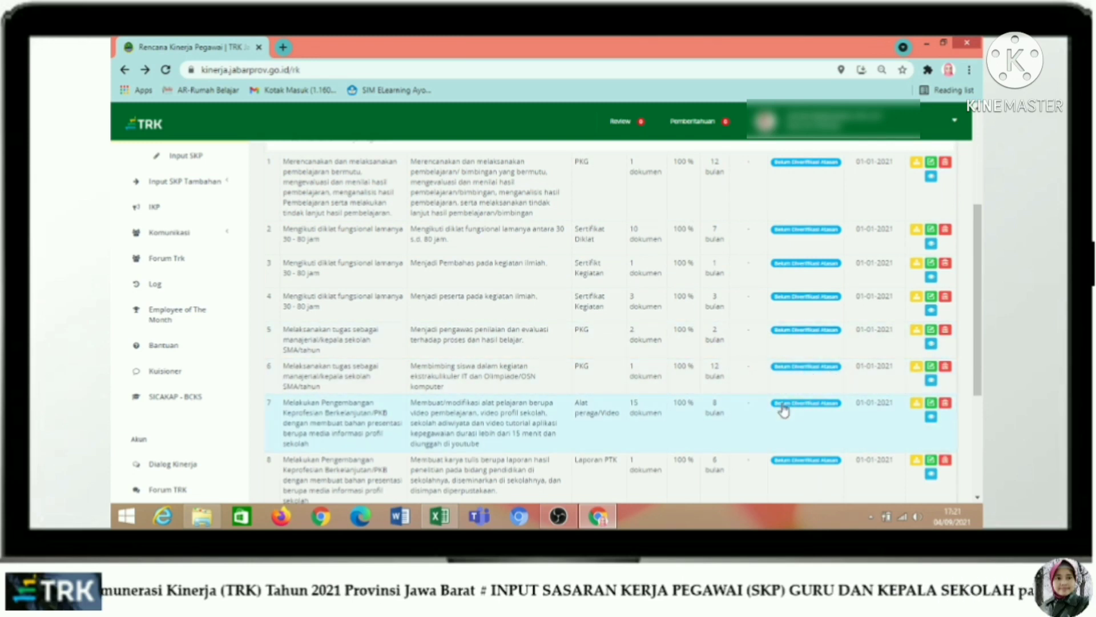
- Open the eighth plan entry for editing and select "Melakukan Pengembangan Keprofesian Berkelanjutan/PKB" as its supervisor's performance plan
{"action": "scroll", "coordinate": [856, 400], "scroll_direction": "down", "scroll_amount": 1}
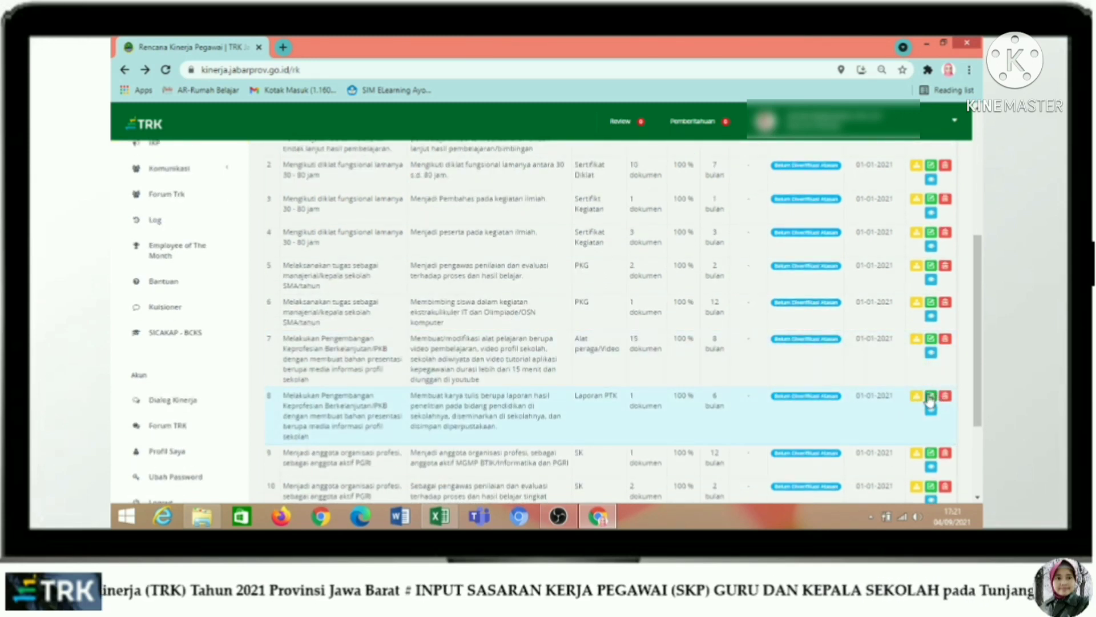
{"action": "left_click", "coordinate": [931, 396]}
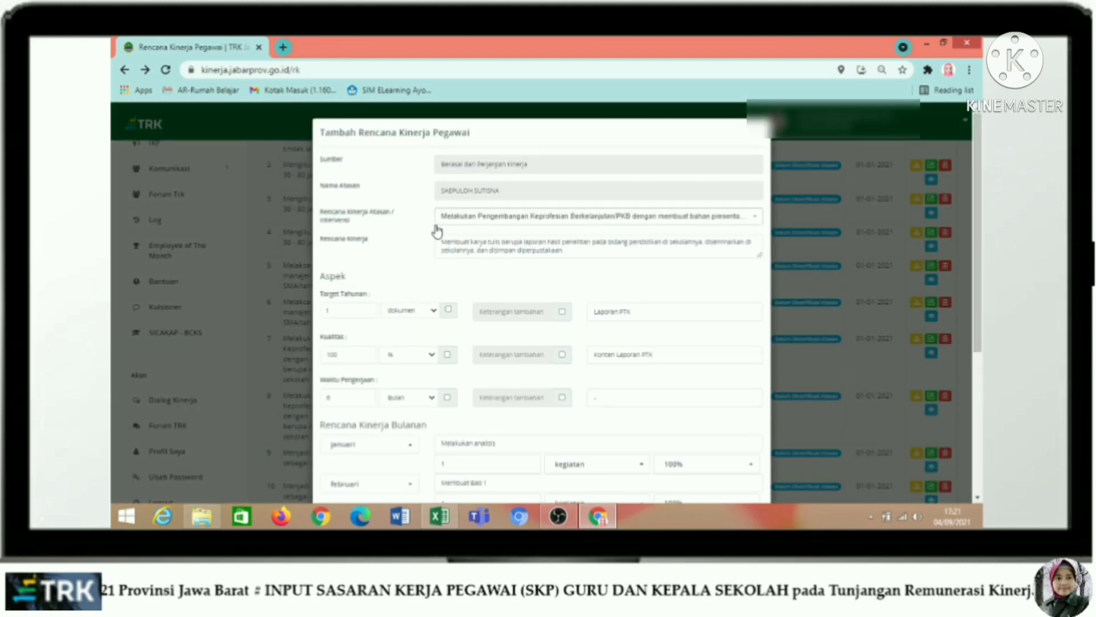
{"action": "left_click", "coordinate": [524, 221]}
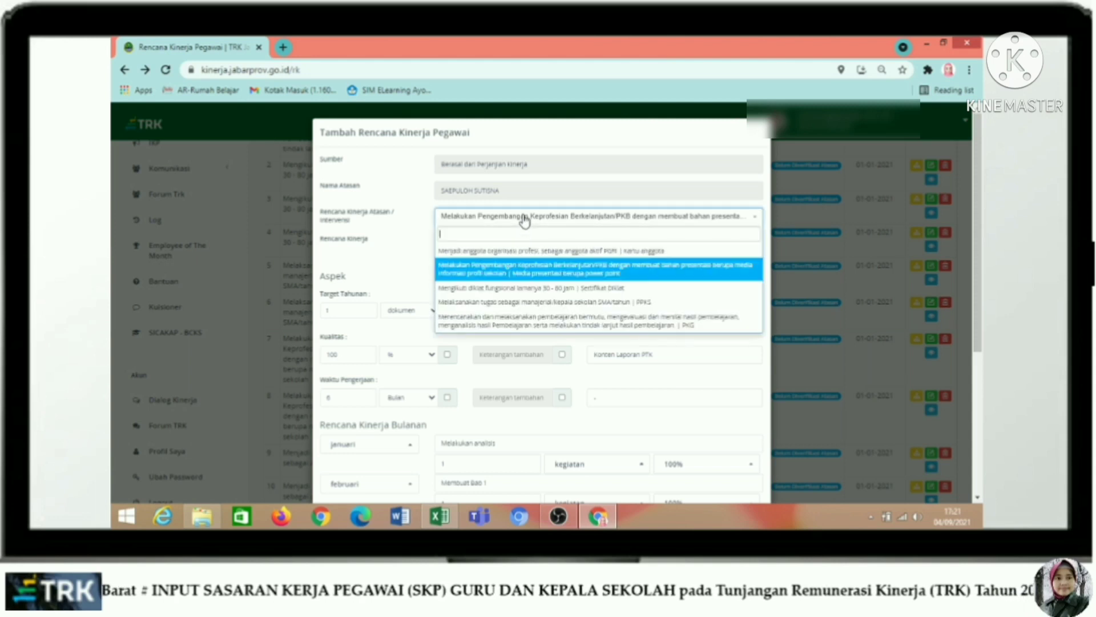
{"action": "left_click", "coordinate": [531, 273]}
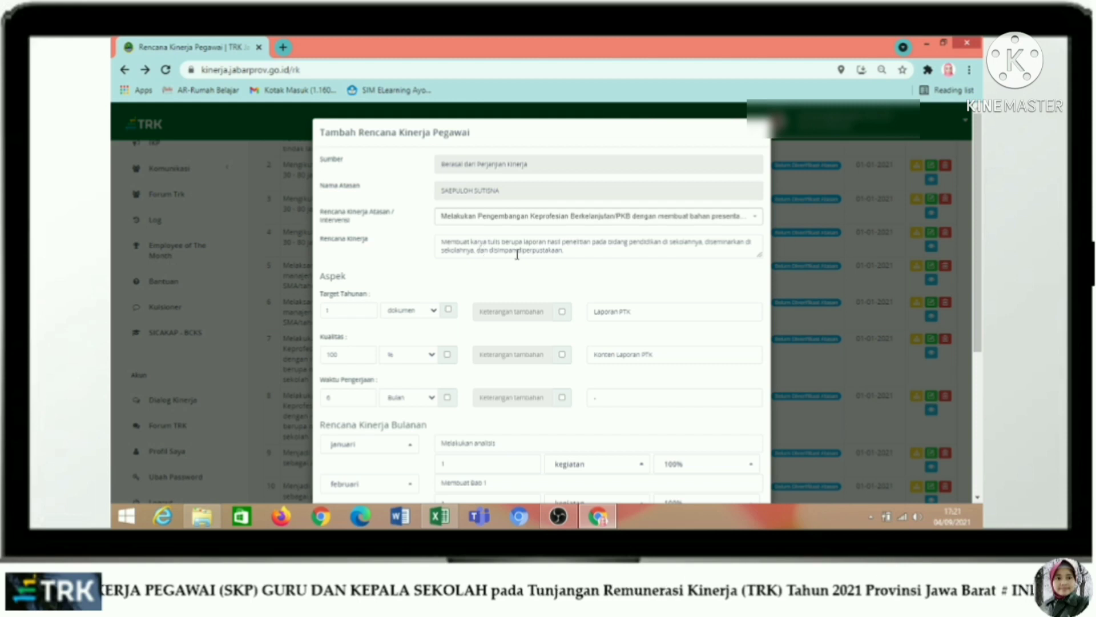
- Review the Rencana Kinerja text of the eighth entry about the research report
{"action": "left_click_drag", "start_coordinate": [570, 253], "coordinate": [440, 242]}
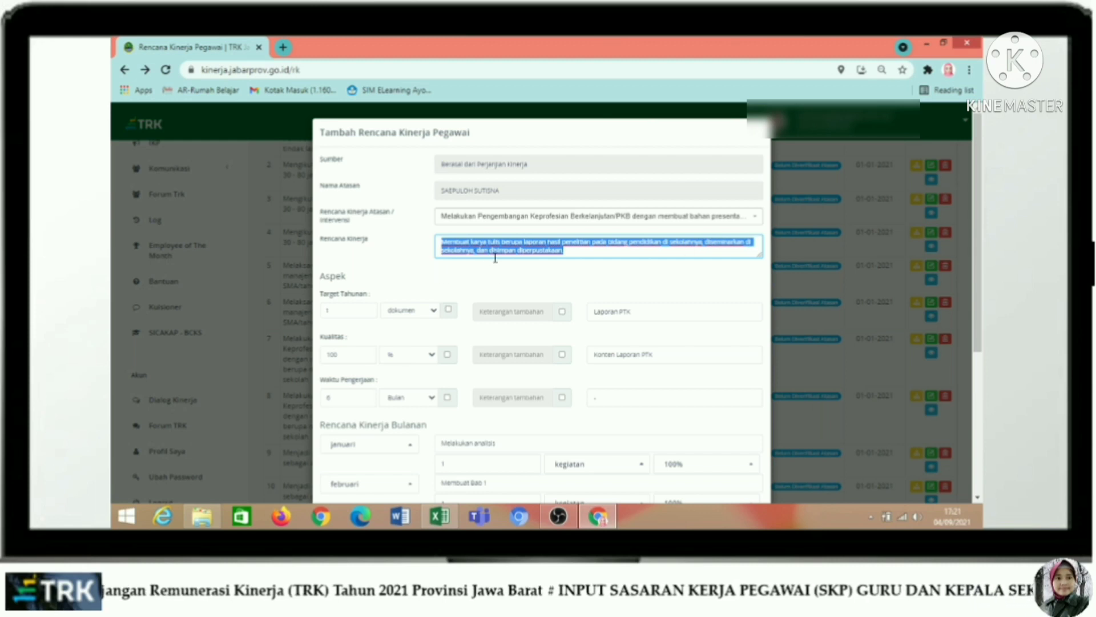
{"action": "left_click_drag", "start_coordinate": [581, 256], "coordinate": [440, 245]}
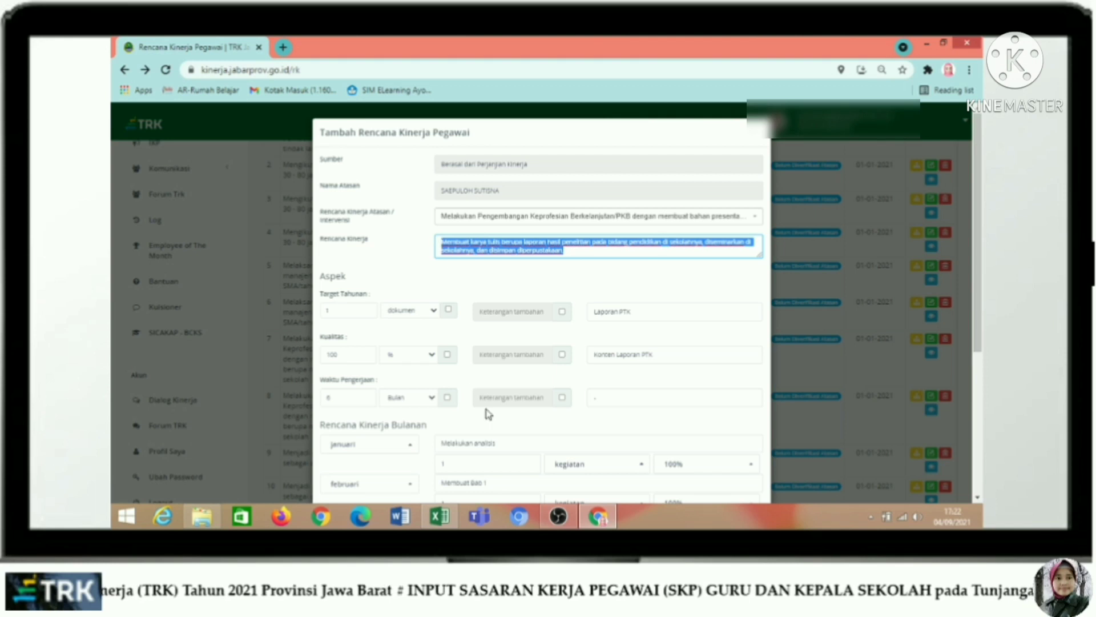
{"action": "left_click", "coordinate": [599, 272]}
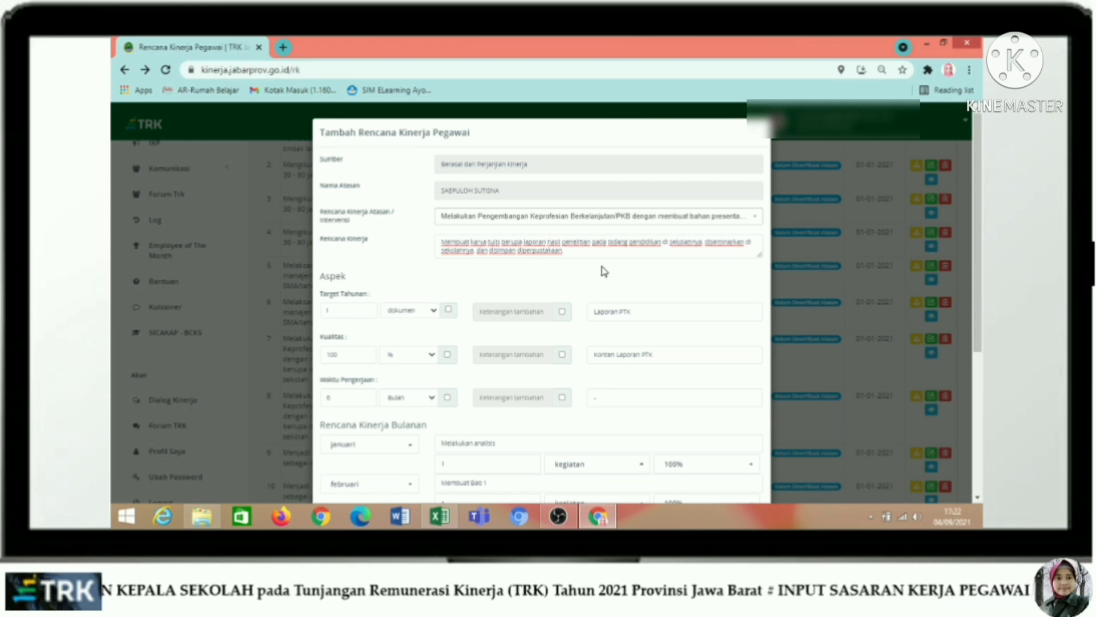
- Check the eighth entry's annual target and quality indicators and enter "-" as the Waktu Pengerjaan indicator
{"action": "left_click", "coordinate": [356, 310]}
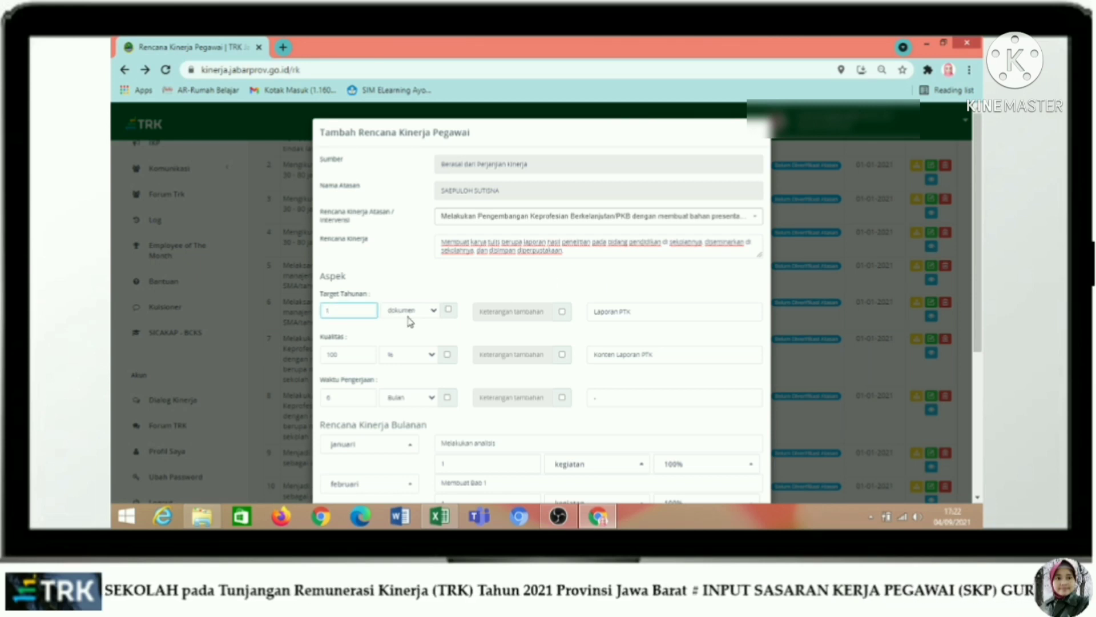
{"action": "left_click", "coordinate": [650, 312]}
{"action": "scroll", "coordinate": [656, 310], "scroll_direction": "down", "scroll_amount": 1}
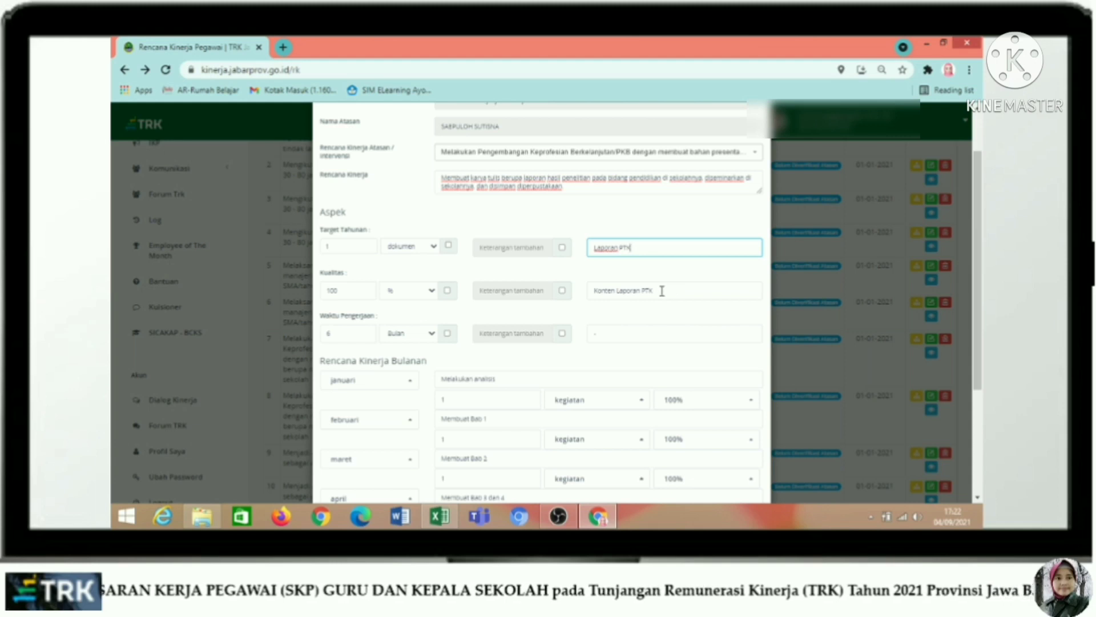
{"action": "scroll", "coordinate": [353, 333], "scroll_direction": "down", "scroll_amount": 1}
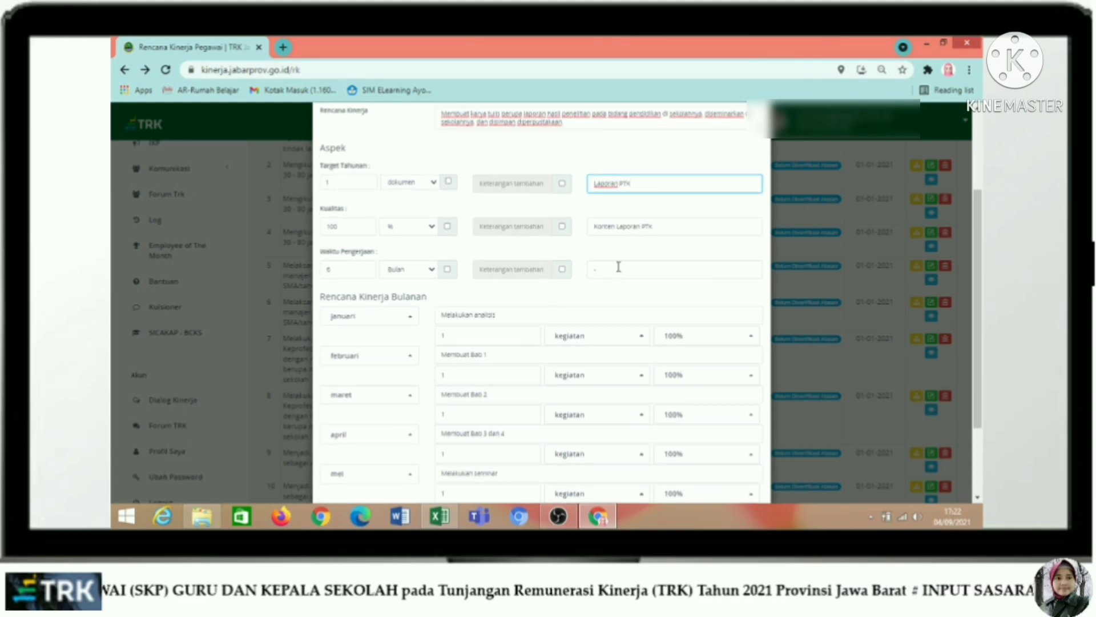
{"action": "left_click", "coordinate": [618, 266]}
{"action": "type", "text": "-"}
- Switch the month of the "Melakukan seminar" row to Juli and set it back to Mei
{"action": "scroll", "coordinate": [621, 268], "scroll_direction": "down", "scroll_amount": 2}
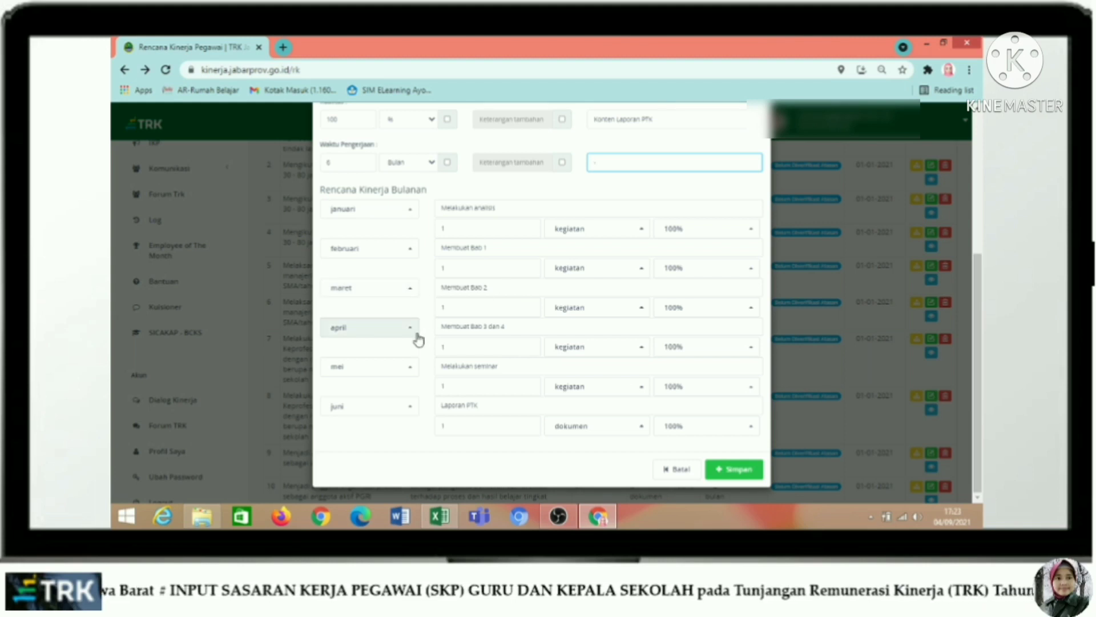
{"action": "left_click", "coordinate": [417, 371]}
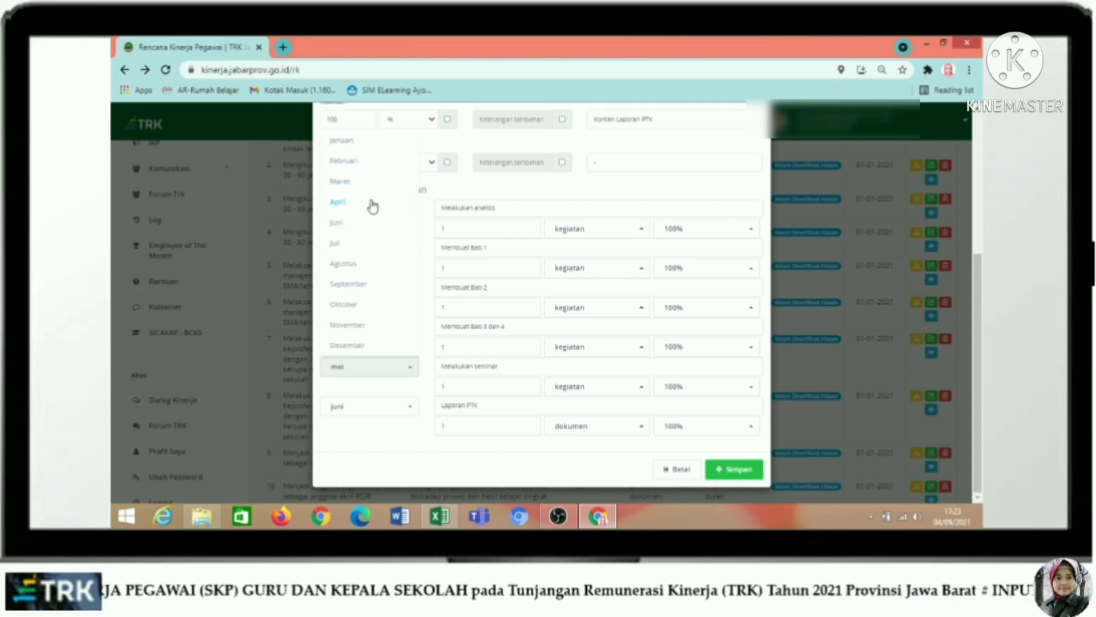
{"action": "left_click", "coordinate": [354, 248]}
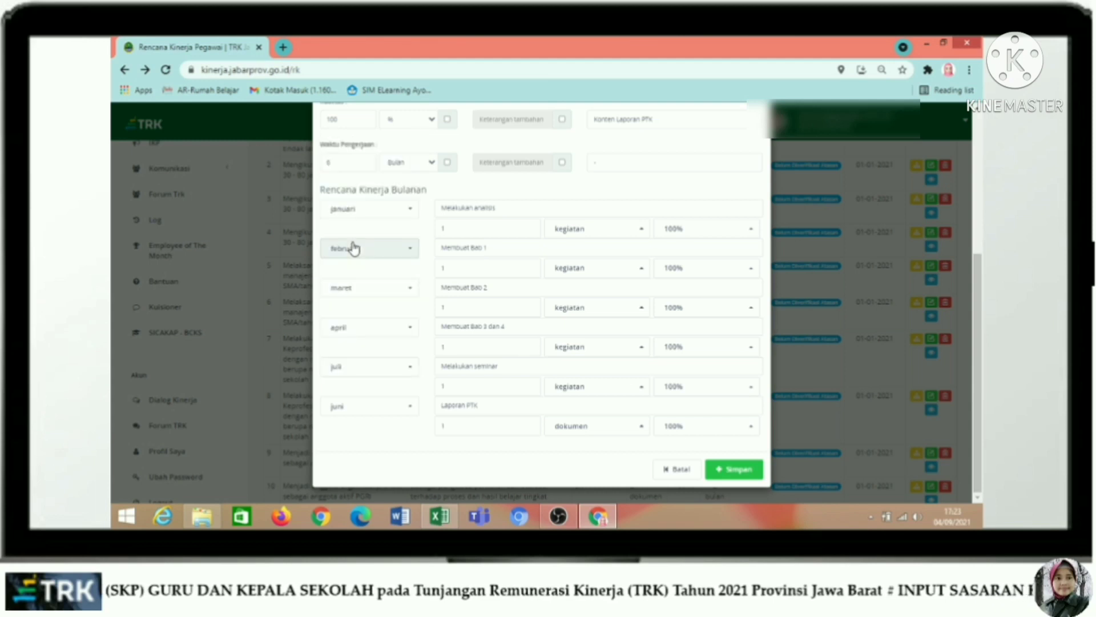
{"action": "left_click", "coordinate": [407, 372]}
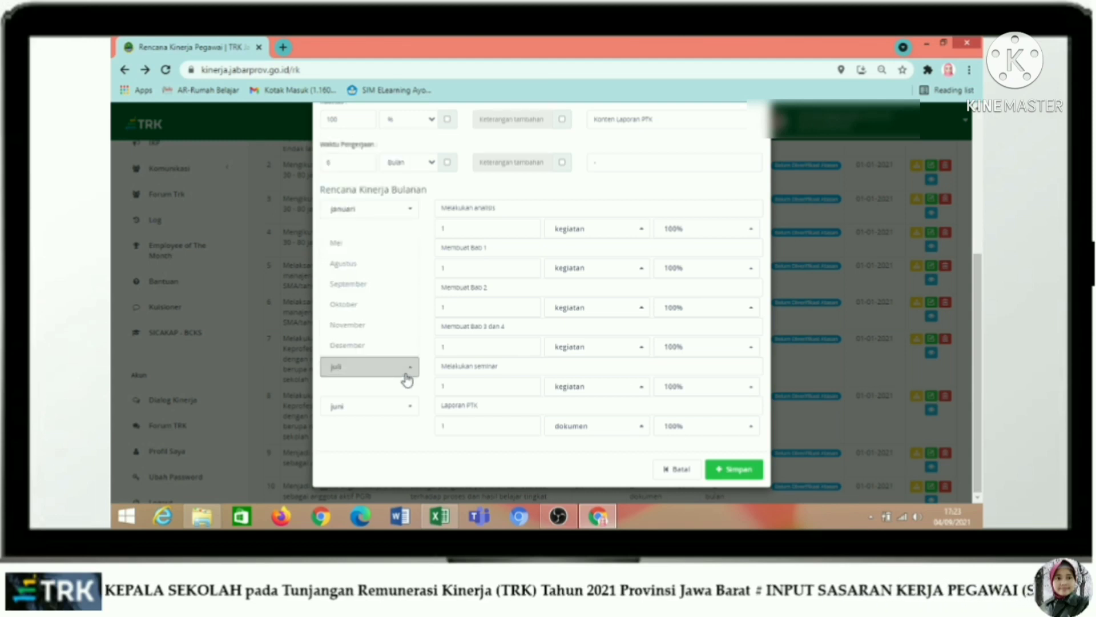
{"action": "left_click", "coordinate": [407, 377]}
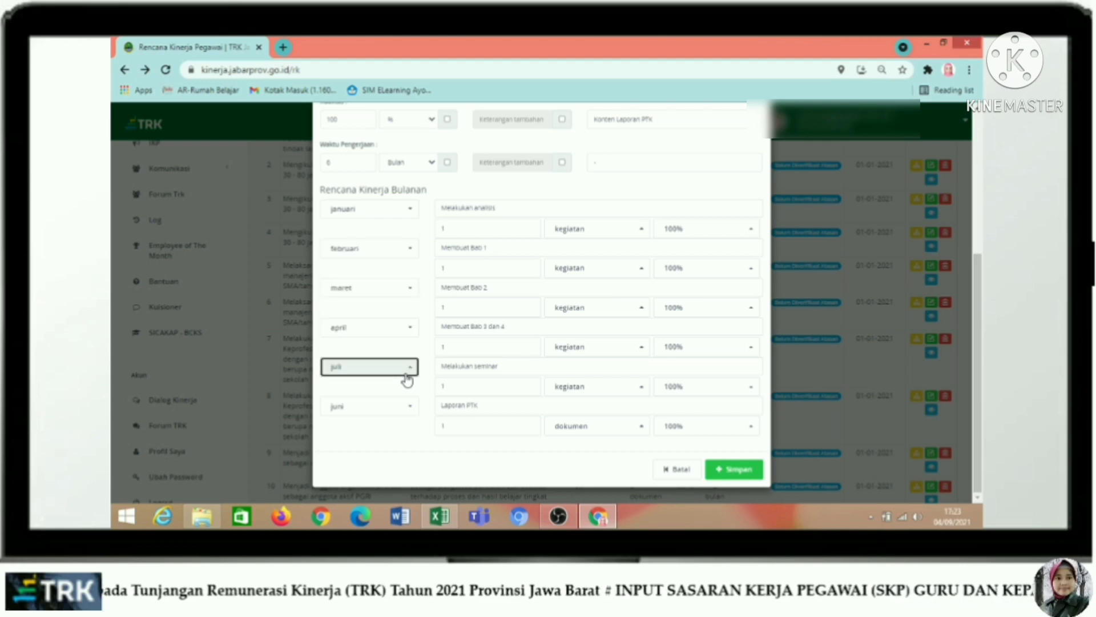
{"action": "left_click", "coordinate": [407, 376]}
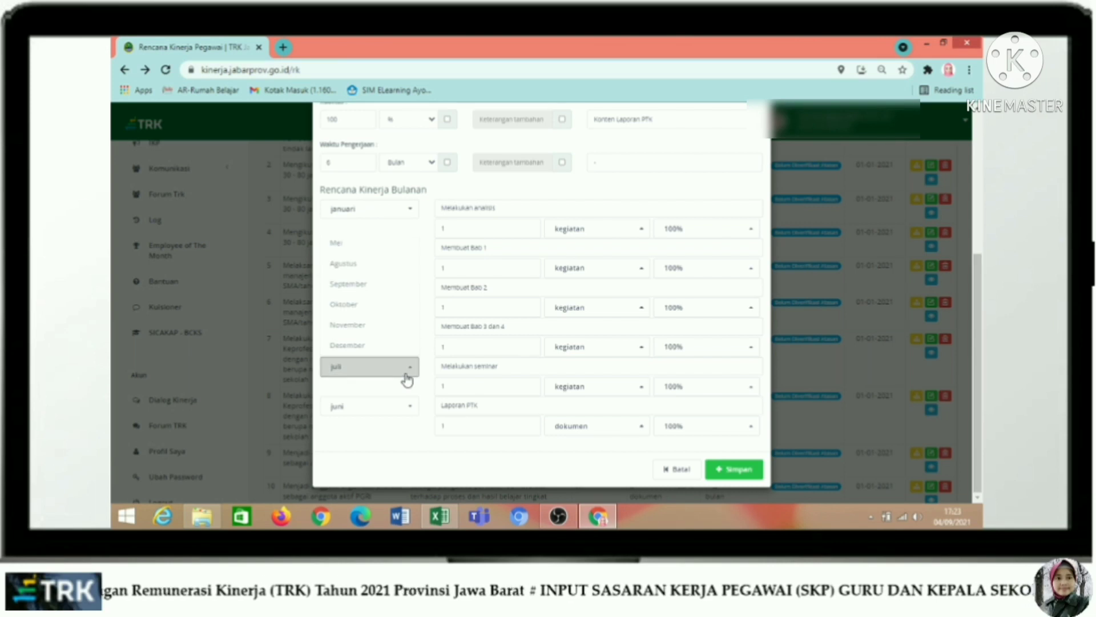
{"action": "left_click", "coordinate": [349, 244]}
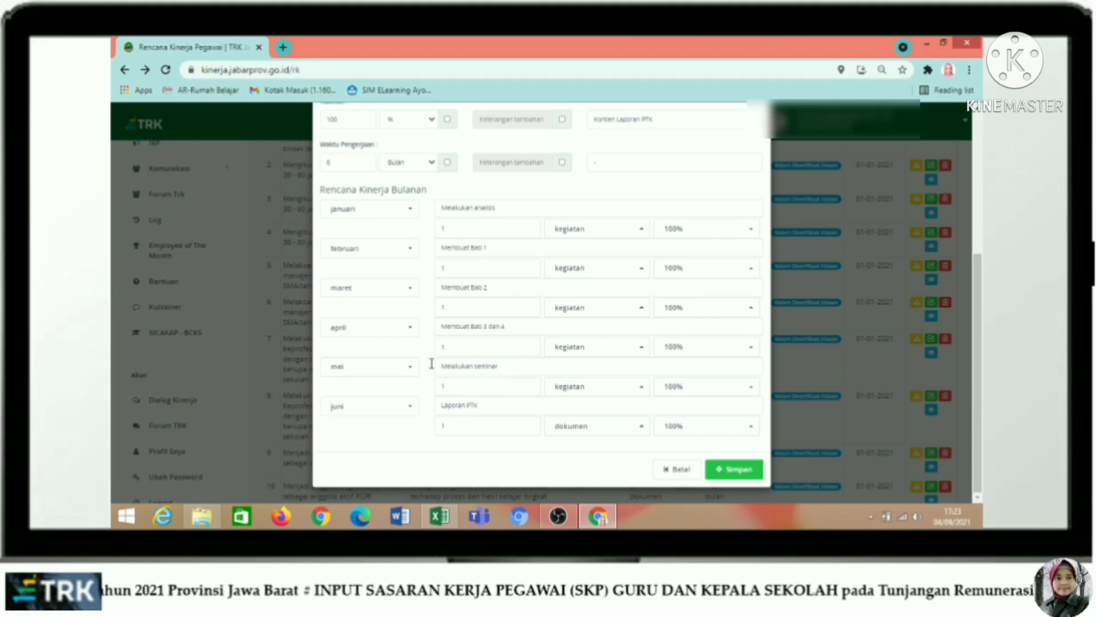
- Set the month of the "Laporan PTK" row to Agustus and save the eighth entry, accepting the confirmation
{"action": "left_click", "coordinate": [409, 416]}
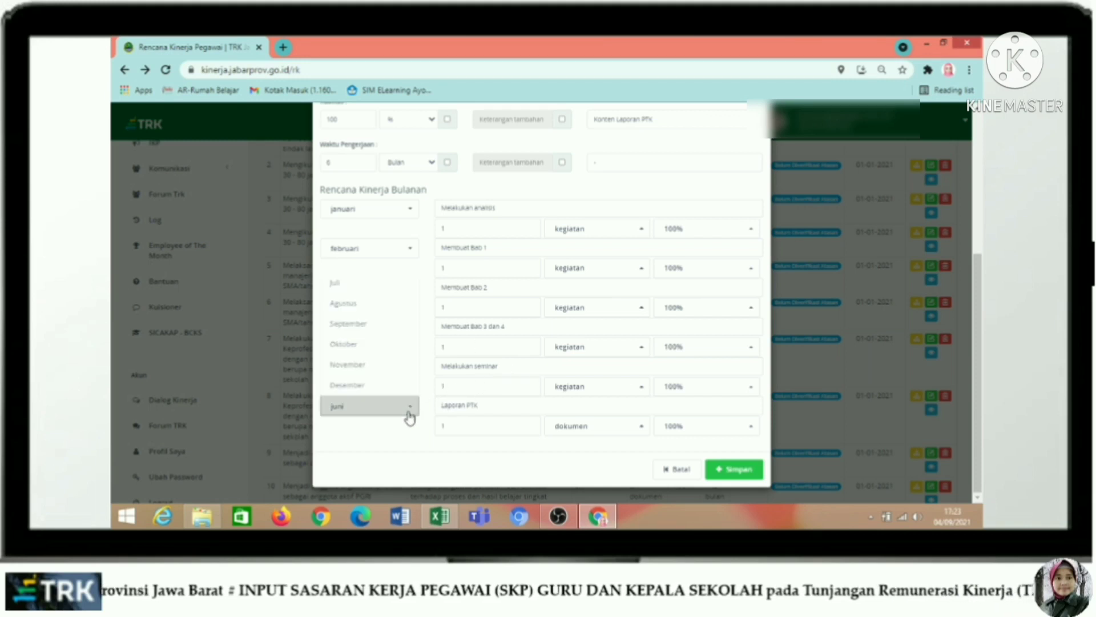
{"action": "left_click", "coordinate": [355, 309]}
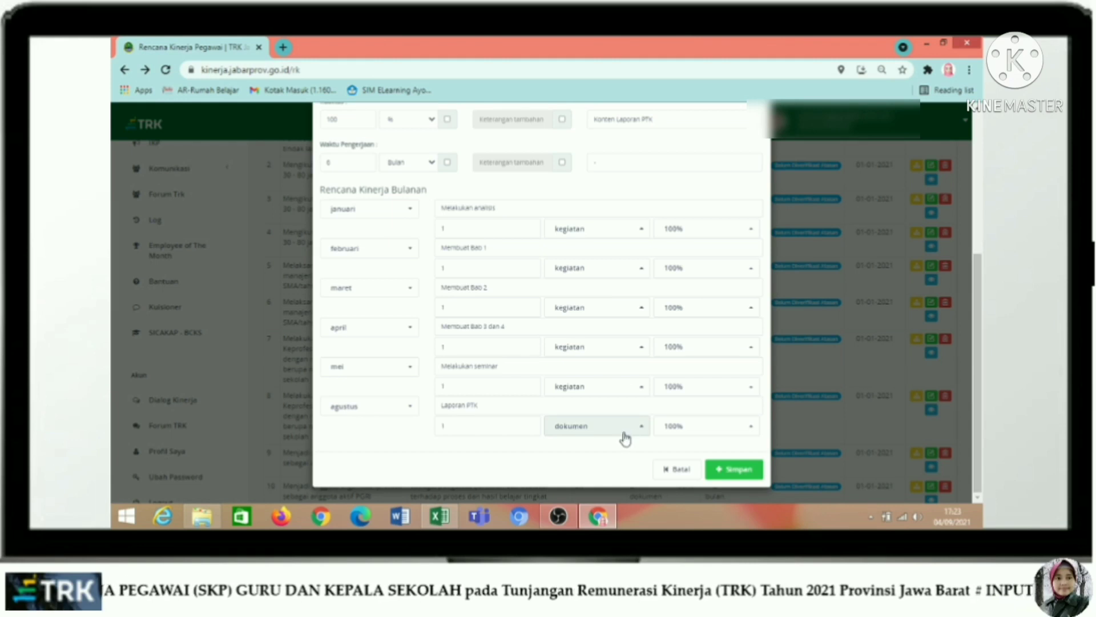
{"action": "left_click", "coordinate": [743, 473]}
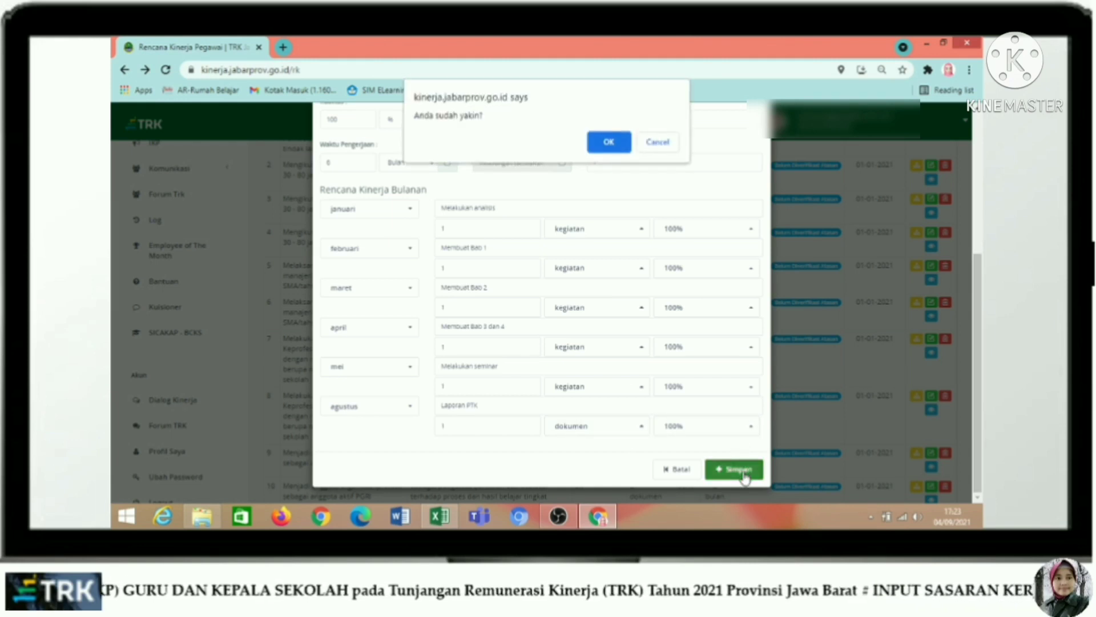
{"action": "left_click", "coordinate": [607, 139]}
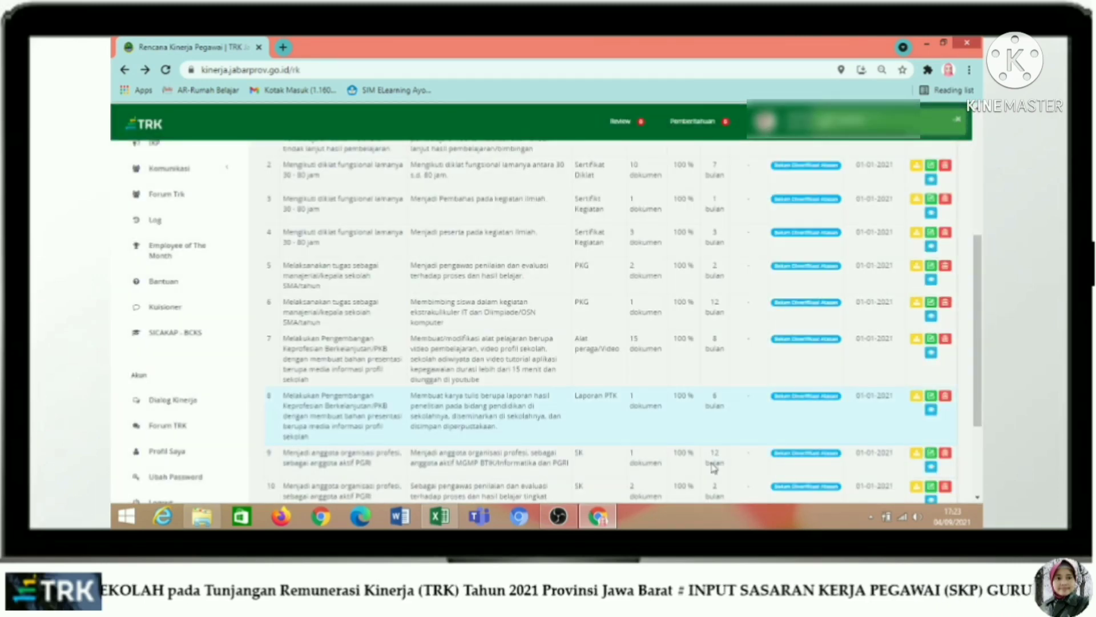
- Switch to Excel, copy the "Menjadi anggota organisasi profesi" text from cell E19 and return to the browser
{"action": "left_click", "coordinate": [439, 517]}
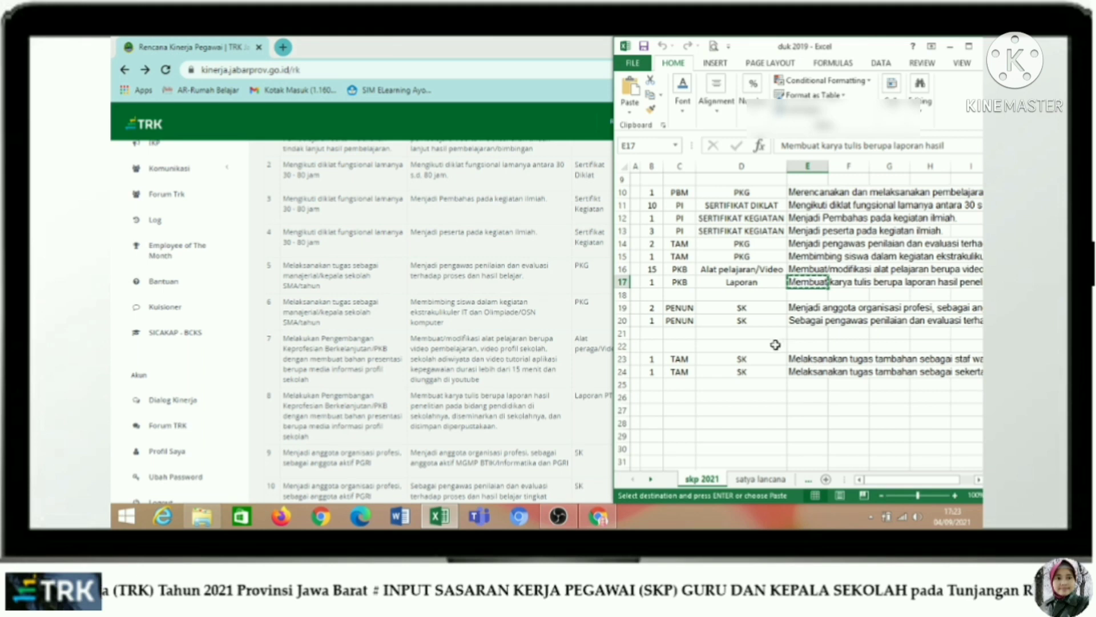
{"action": "left_click", "coordinate": [805, 308]}
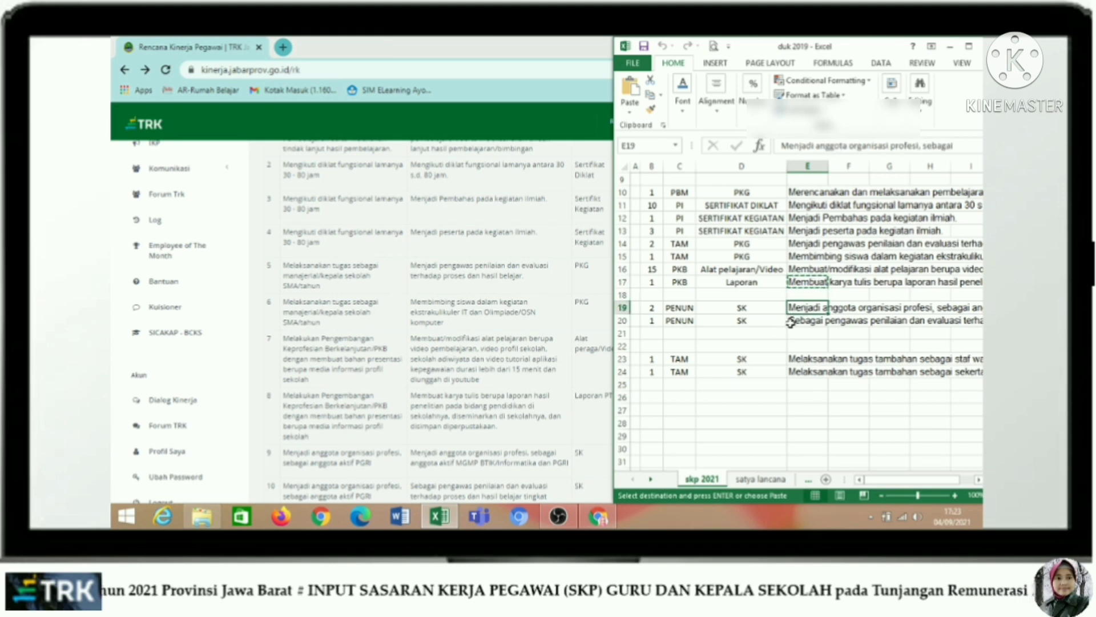
{"action": "key", "text": "ctrl+c"}
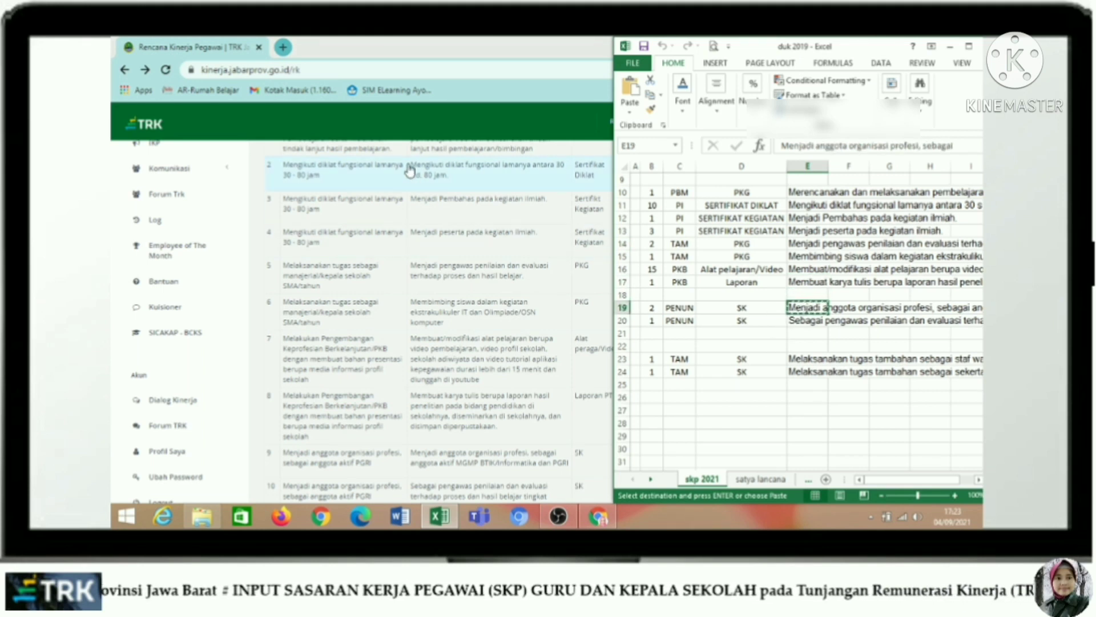
{"action": "left_click", "coordinate": [391, 124]}
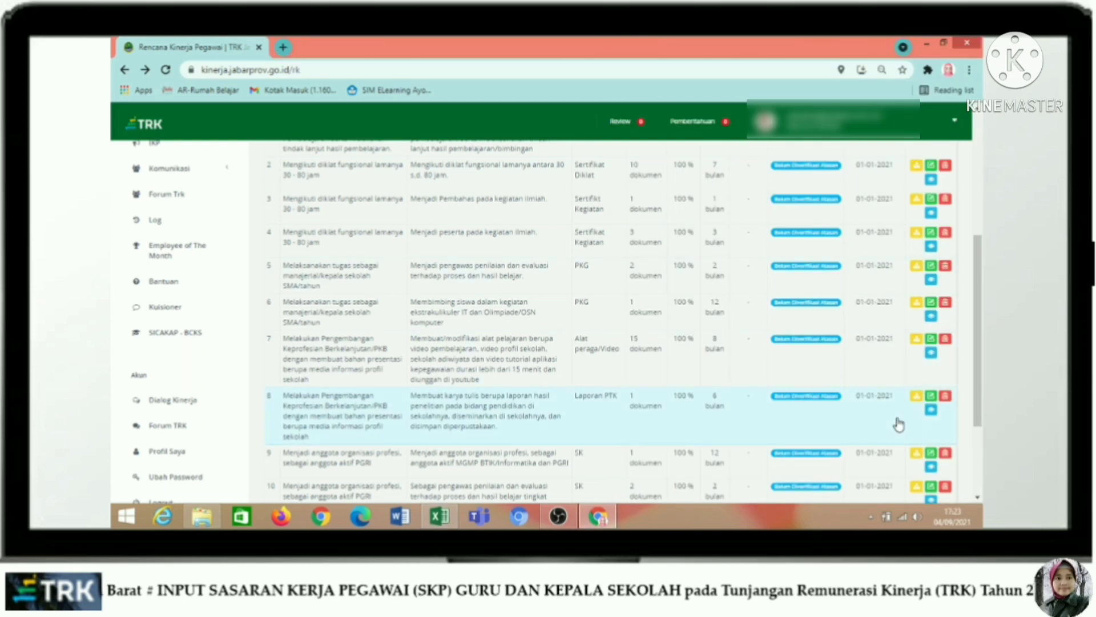
- Open the ninth plan entry for editing and select "Menjadi anggota organisasi profesi, sebagai anggota aktif PGRI" as its supervisor's performance plan
{"action": "scroll", "coordinate": [889, 432], "scroll_direction": "down", "scroll_amount": 2}
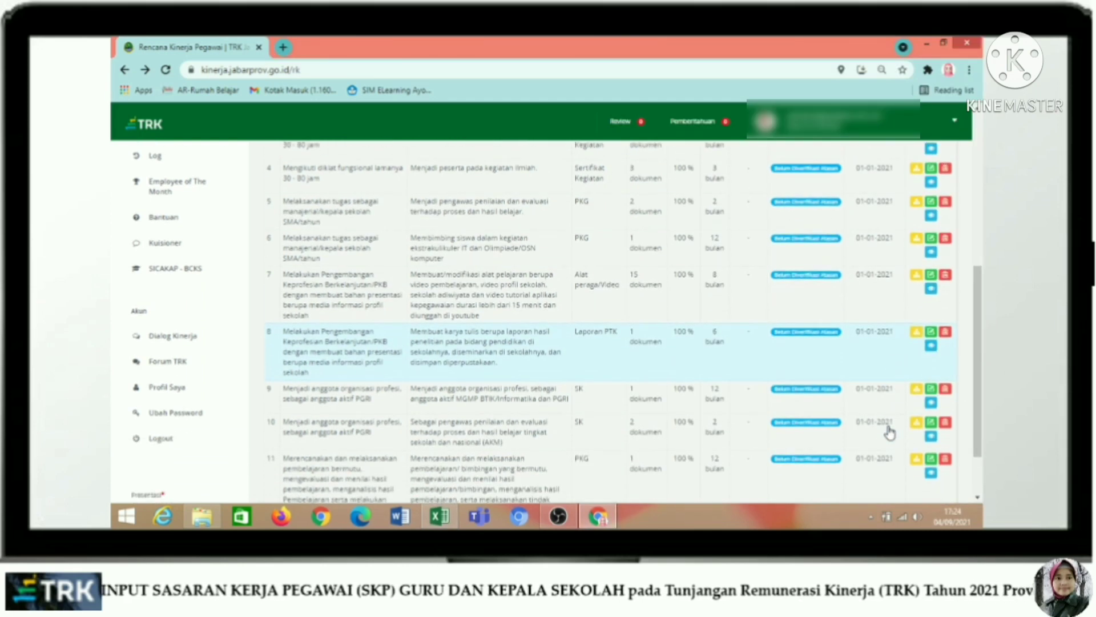
{"action": "left_click", "coordinate": [931, 391]}
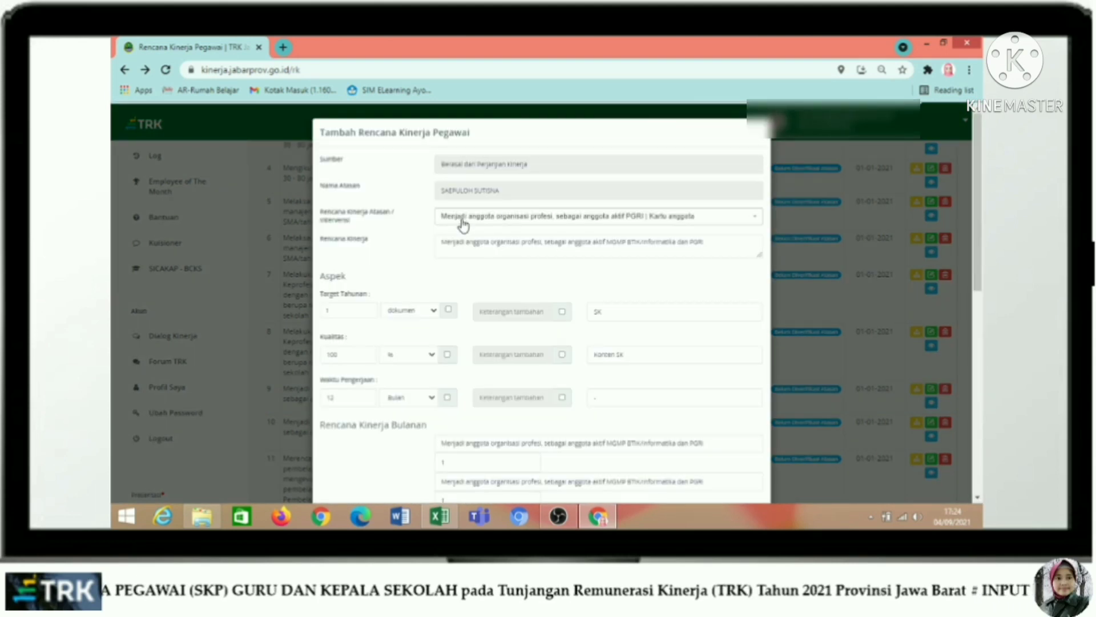
{"action": "left_click", "coordinate": [504, 223]}
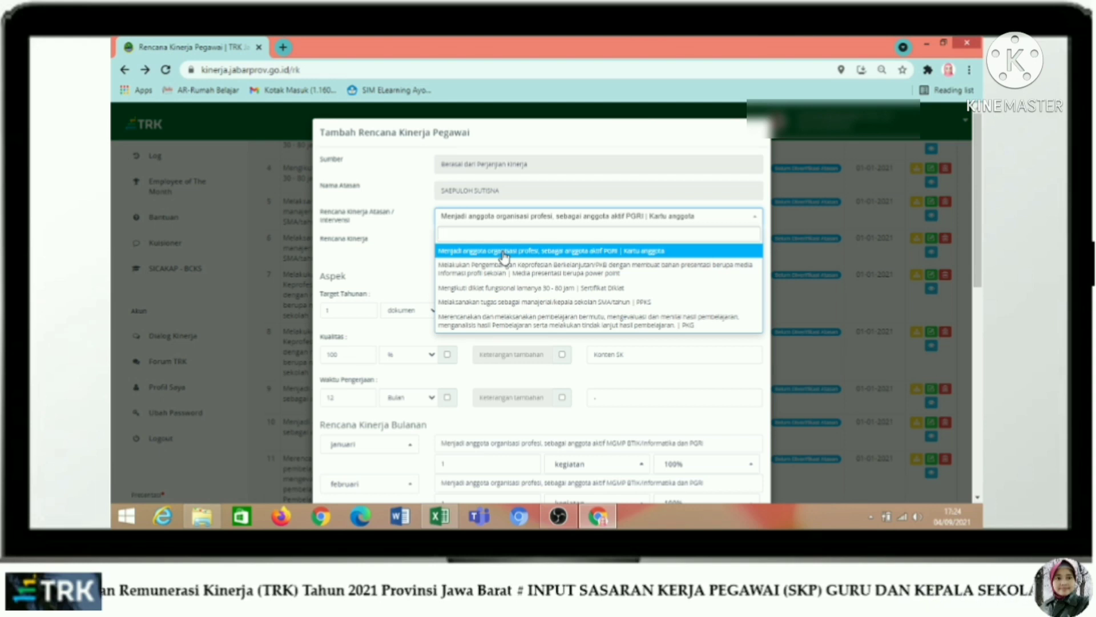
{"action": "left_click", "coordinate": [505, 252]}
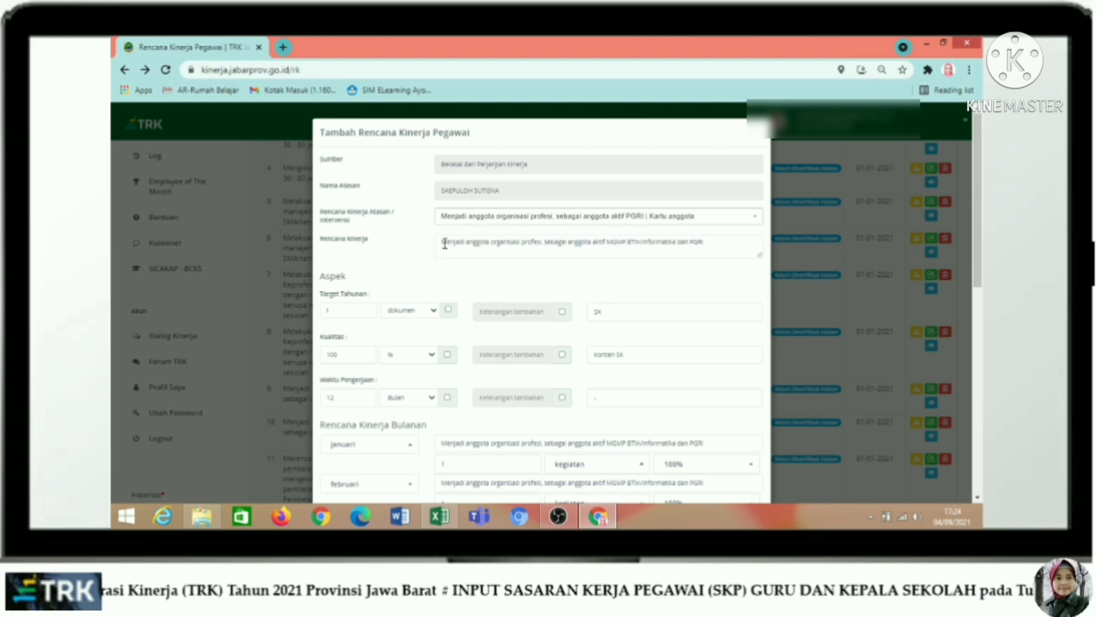
- Review the ninth entry's Rencana Kinerja text and set its annual target to 2 dokumen
{"action": "left_click_drag", "start_coordinate": [446, 243], "coordinate": [692, 234]}
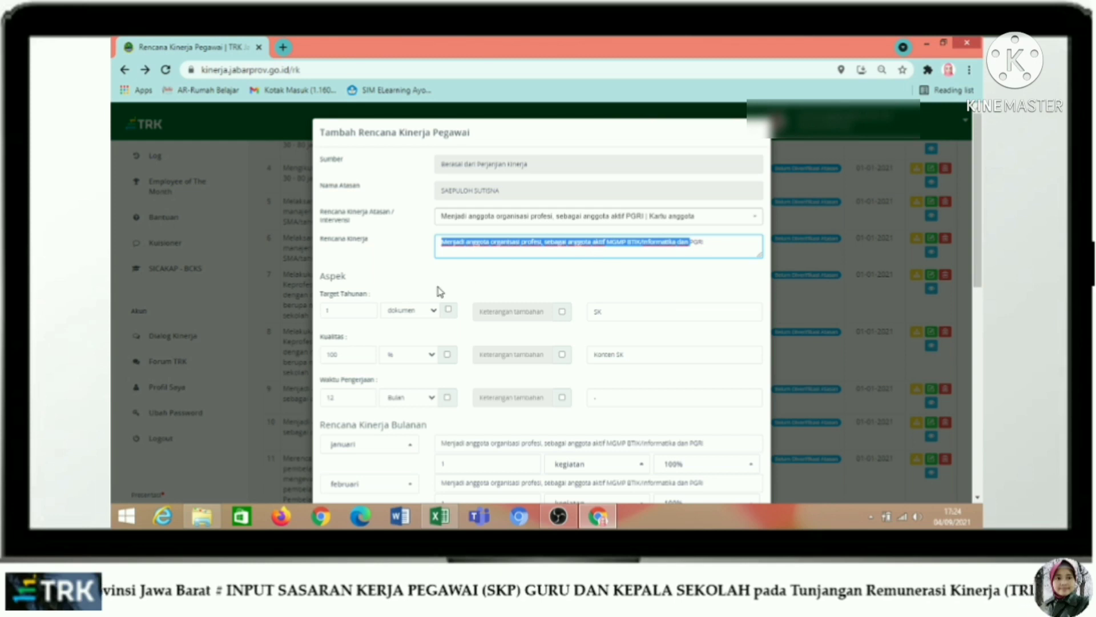
{"action": "left_click", "coordinate": [350, 309]}
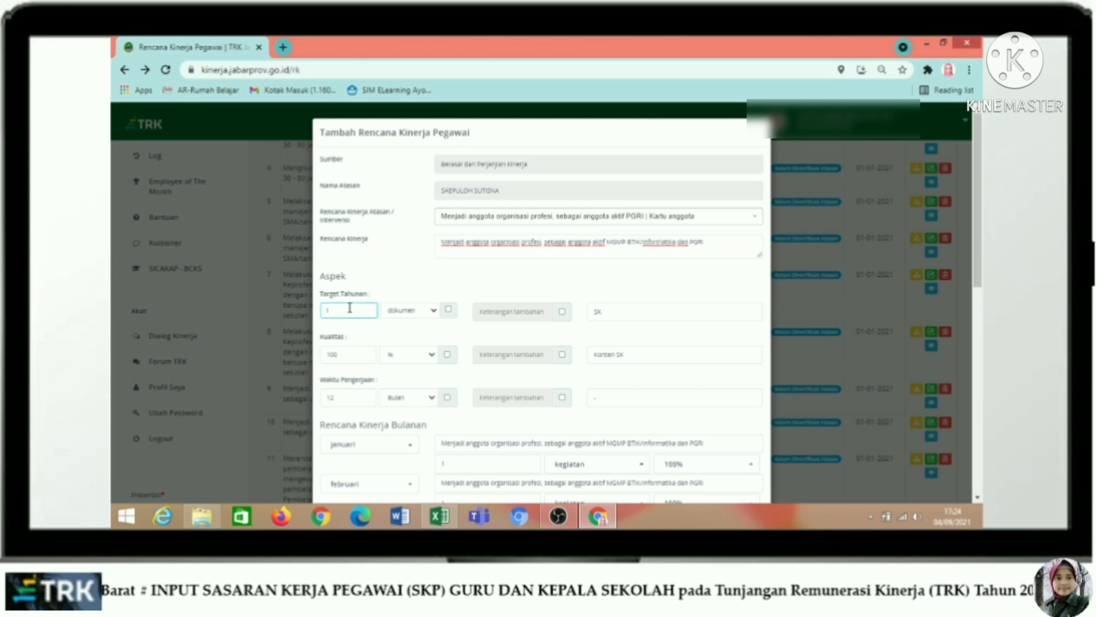
{"action": "left_click_drag", "start_coordinate": [347, 309], "coordinate": [321, 313]}
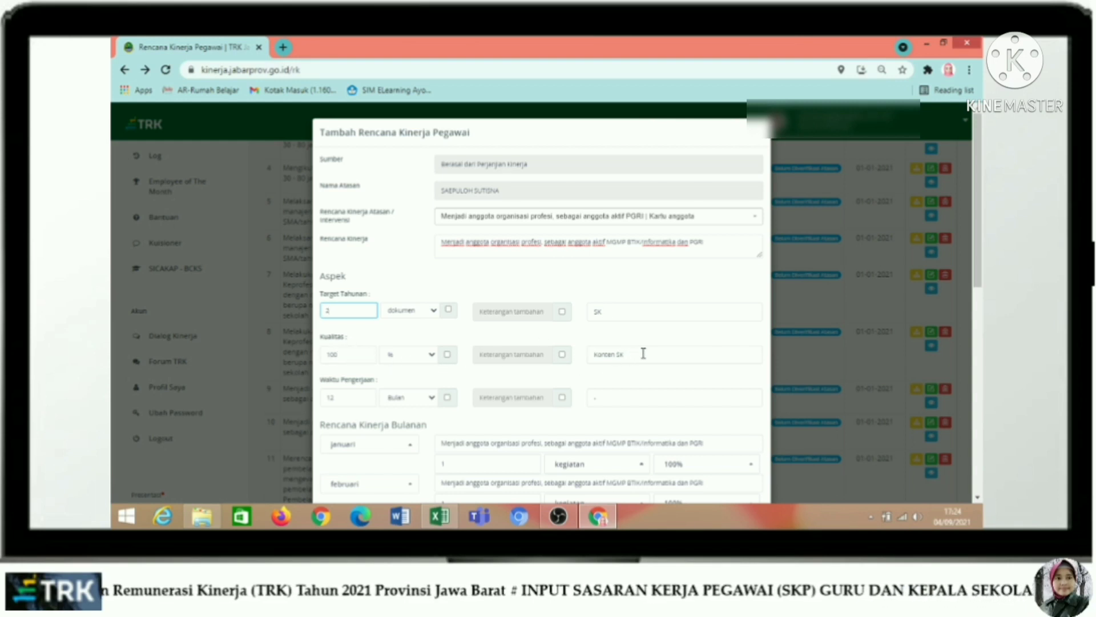
- Check the ninth entry's monthly rows from Januari to Desember and save the entry, accepting the confirmation
{"action": "scroll", "coordinate": [644, 353], "scroll_direction": "down", "scroll_amount": 1}
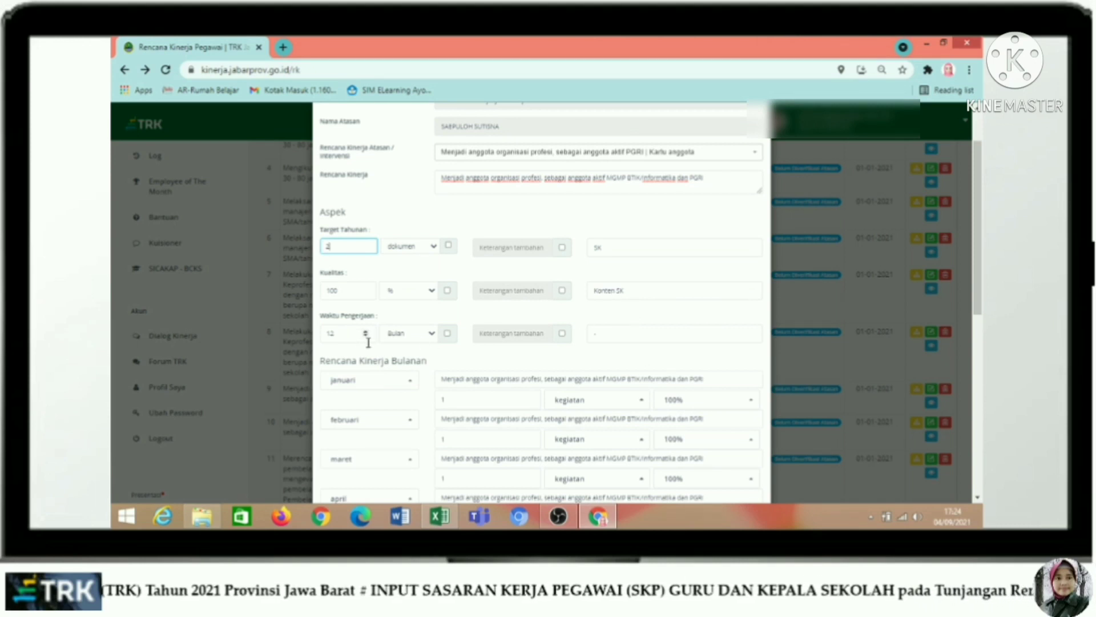
{"action": "scroll", "coordinate": [546, 328], "scroll_direction": "down", "scroll_amount": 1}
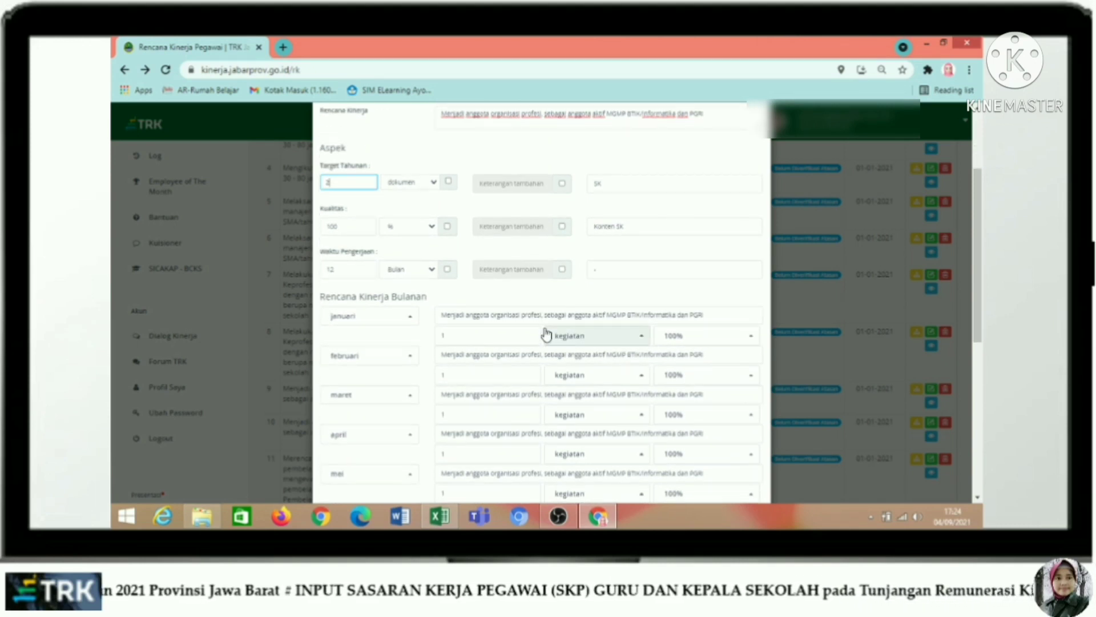
{"action": "scroll", "coordinate": [548, 333], "scroll_direction": "down", "scroll_amount": 1}
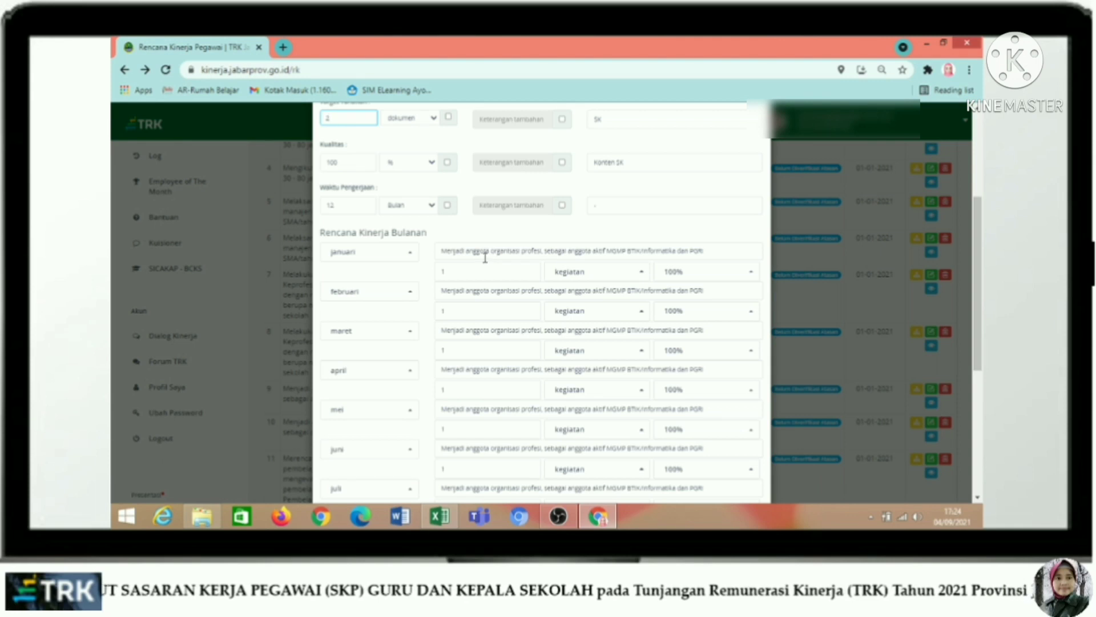
{"action": "scroll", "coordinate": [551, 288], "scroll_direction": "down", "scroll_amount": 5}
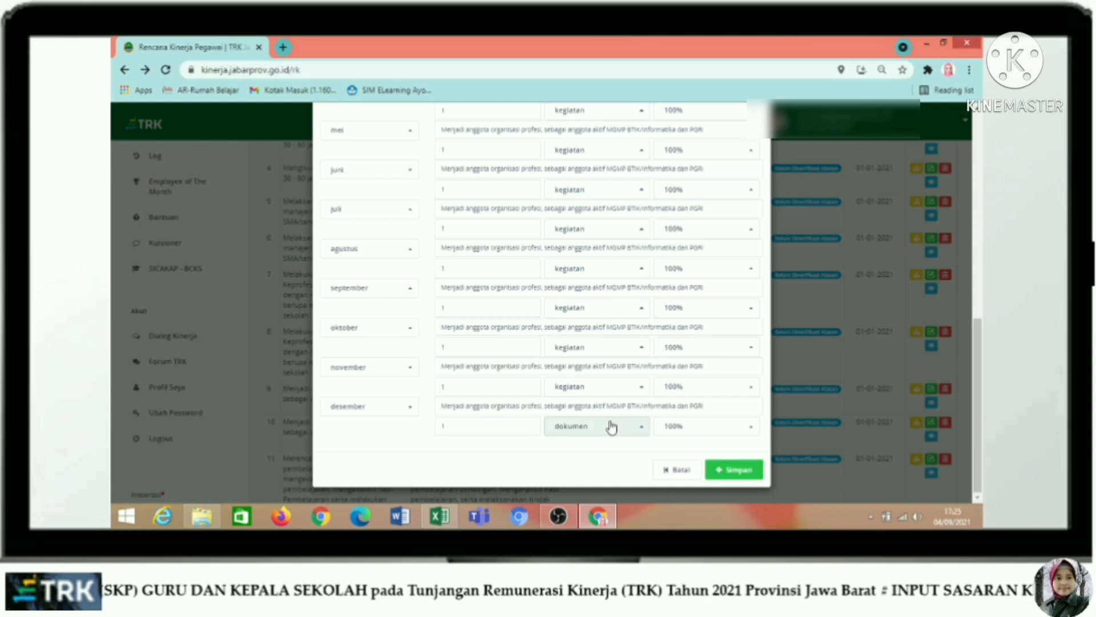
{"action": "left_click", "coordinate": [734, 471]}
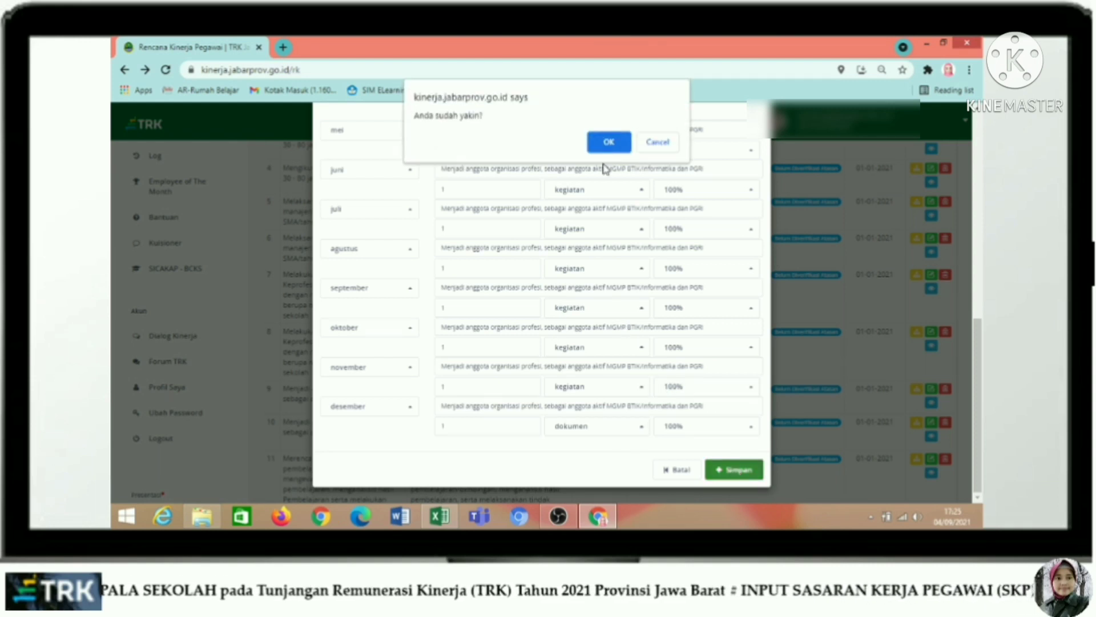
{"action": "left_click", "coordinate": [609, 143]}
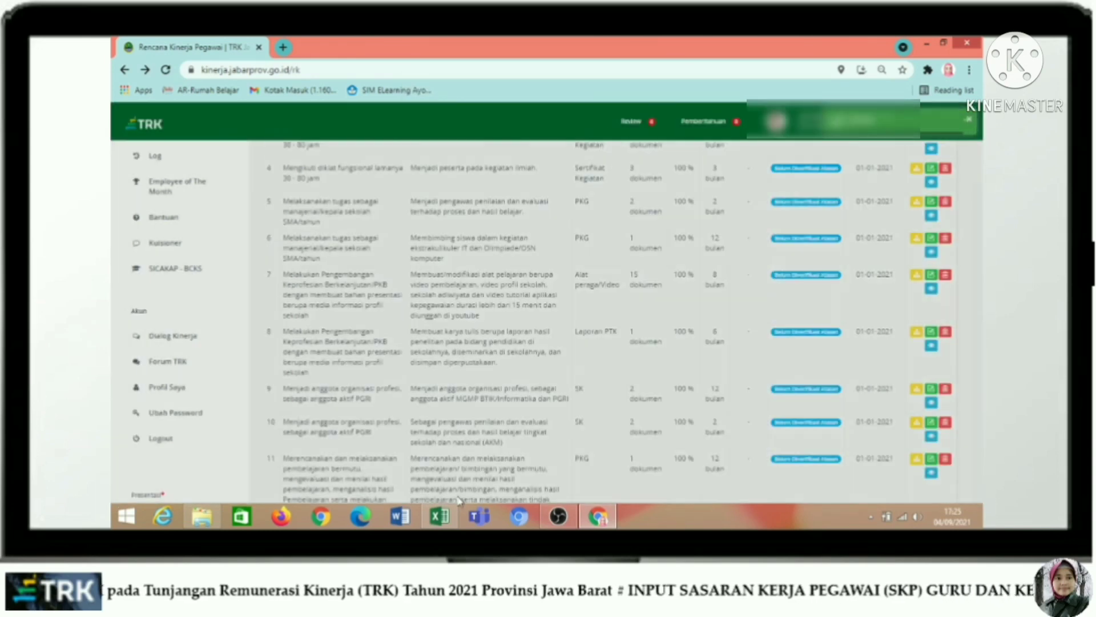
- Switch to Excel, copy the "Sebagai pengawas penilaian dan evaluasi" text from cell E20 and return to the browser
{"action": "left_click", "coordinate": [440, 517]}
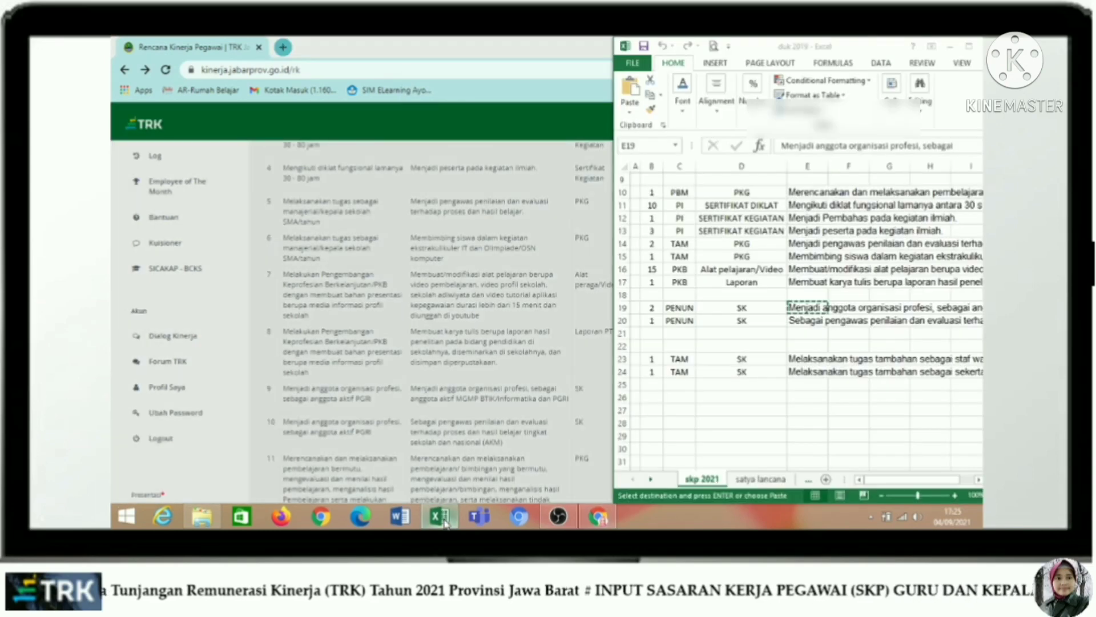
{"action": "left_click", "coordinate": [811, 323]}
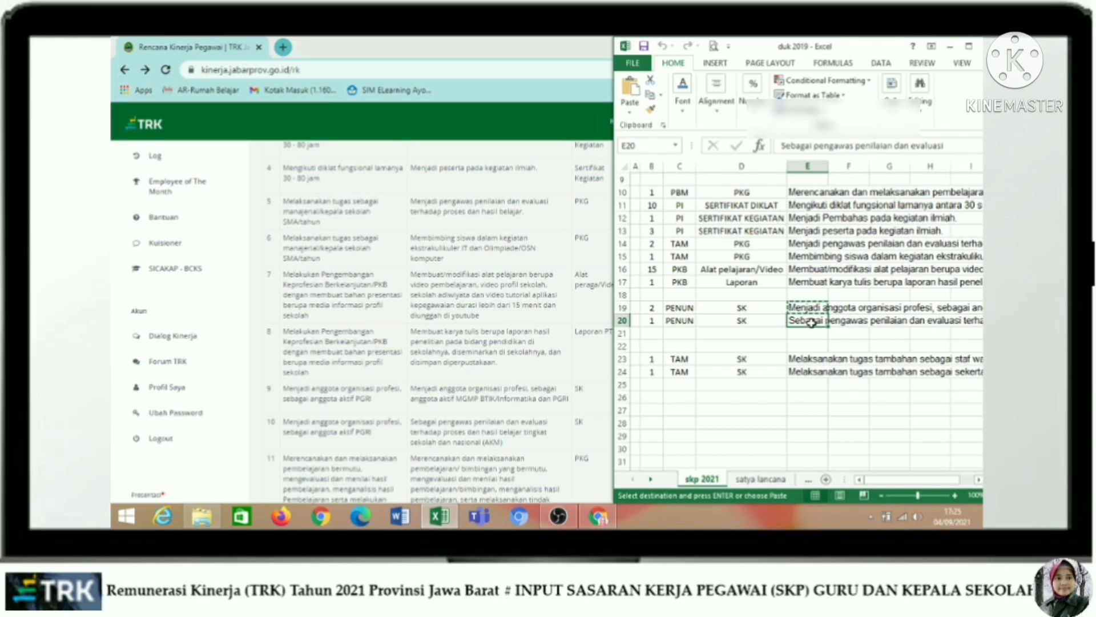
{"action": "key", "text": "ctrl+c"}
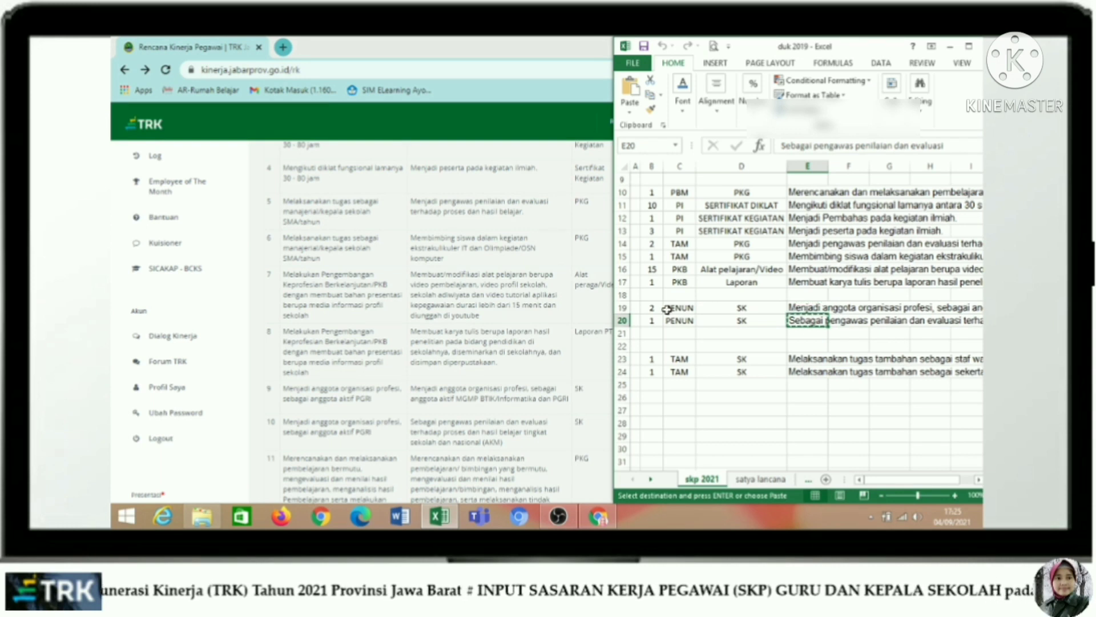
{"action": "left_click", "coordinate": [426, 139]}
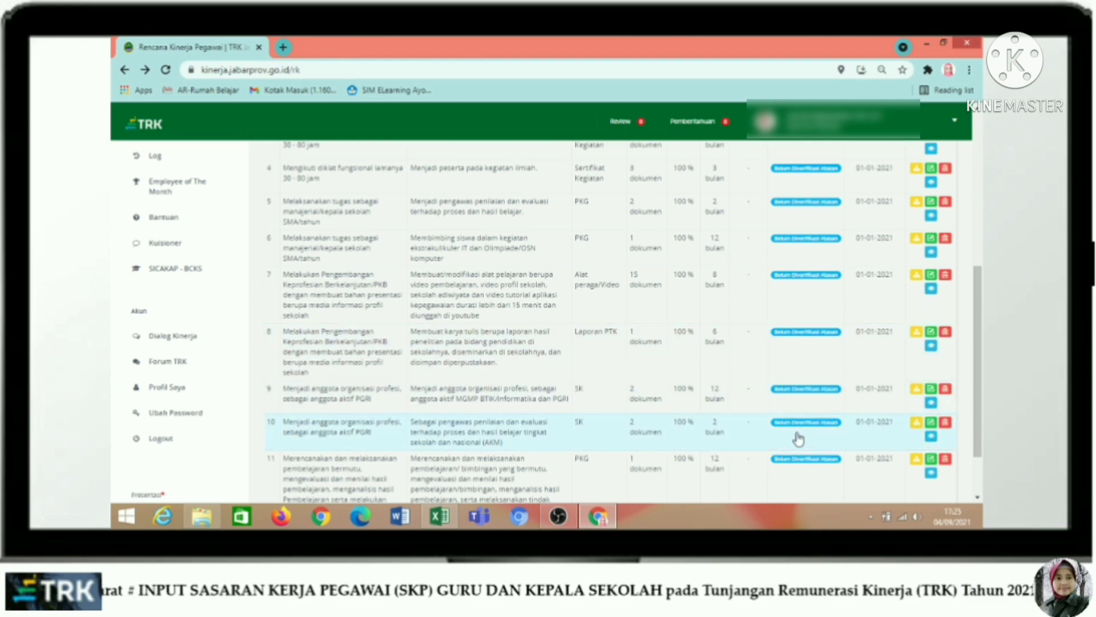
- Open the tenth plan entry, keep "Menjadi anggota organisasi profesi, sebagai anggota aktif PGRI" as its supervisor's plan, and review the Rencana Kinerja text
{"action": "left_click", "coordinate": [931, 423]}
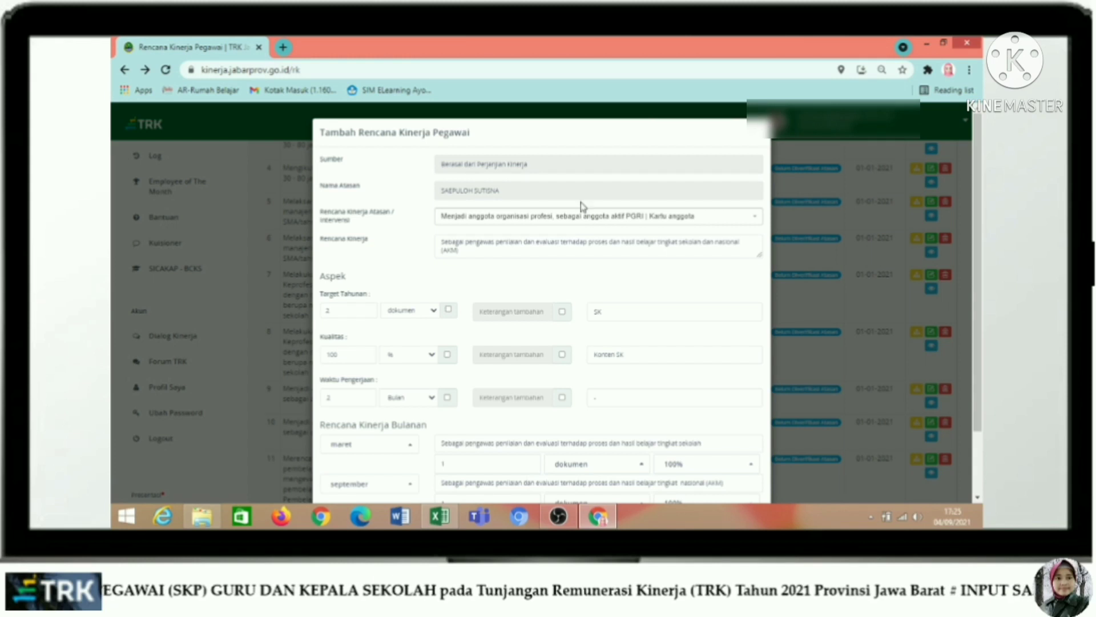
{"action": "left_click", "coordinate": [527, 221]}
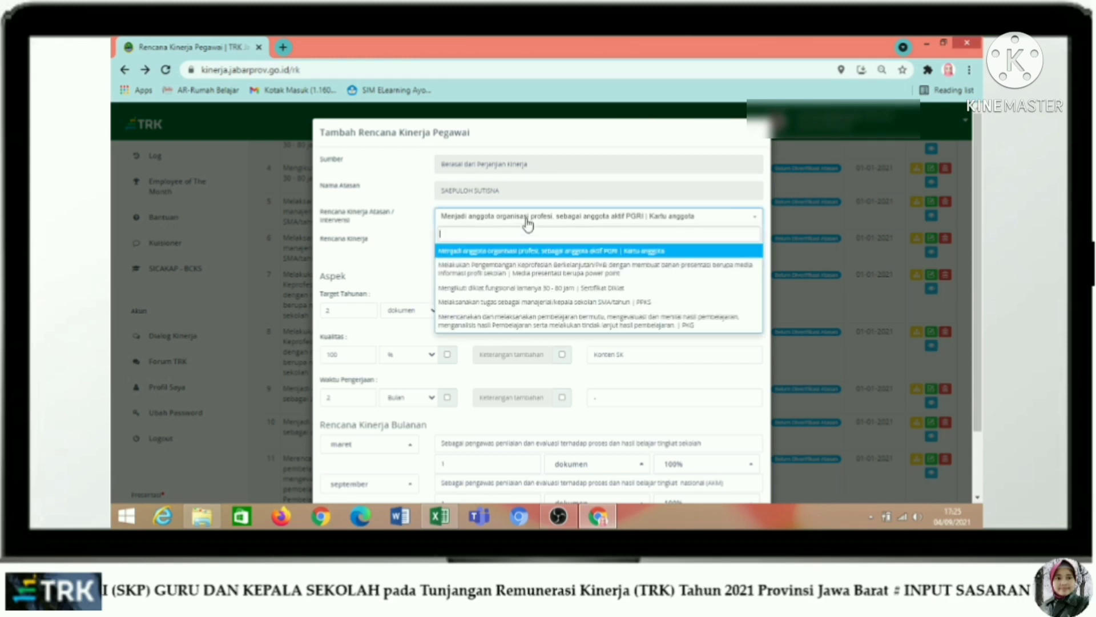
{"action": "left_click", "coordinate": [532, 262]}
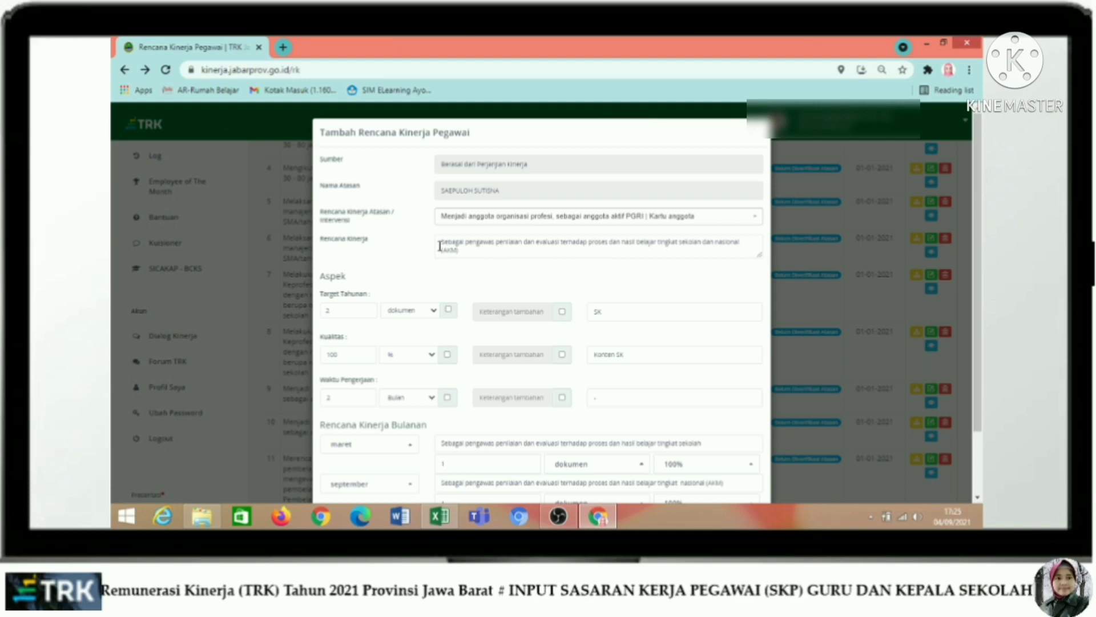
{"action": "left_click_drag", "start_coordinate": [440, 243], "coordinate": [479, 257]}
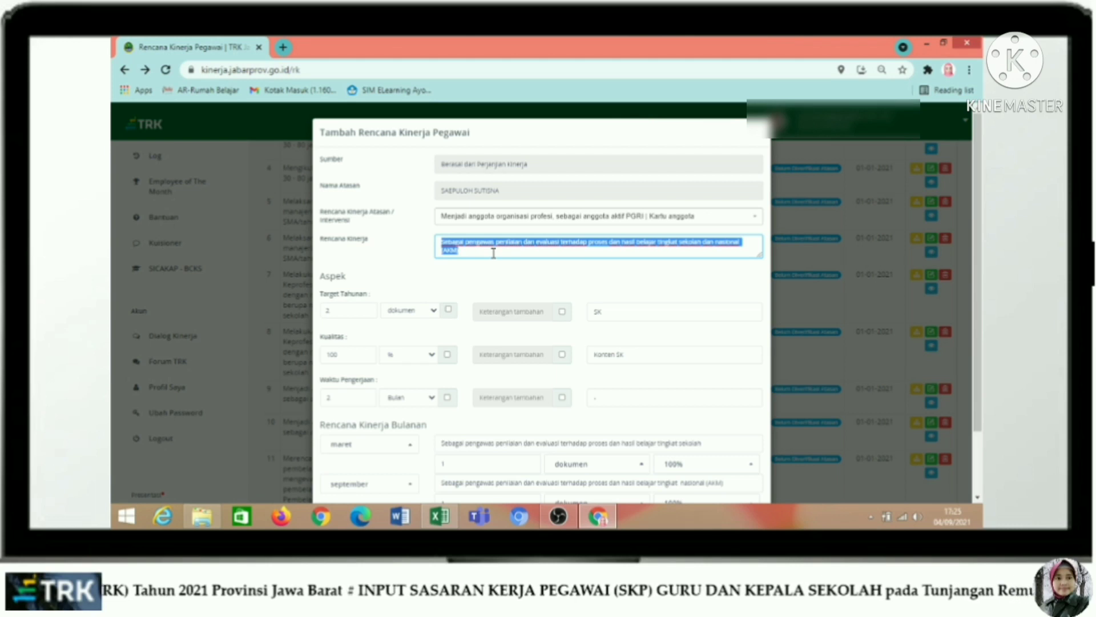
{"action": "left_click", "coordinate": [493, 253]}
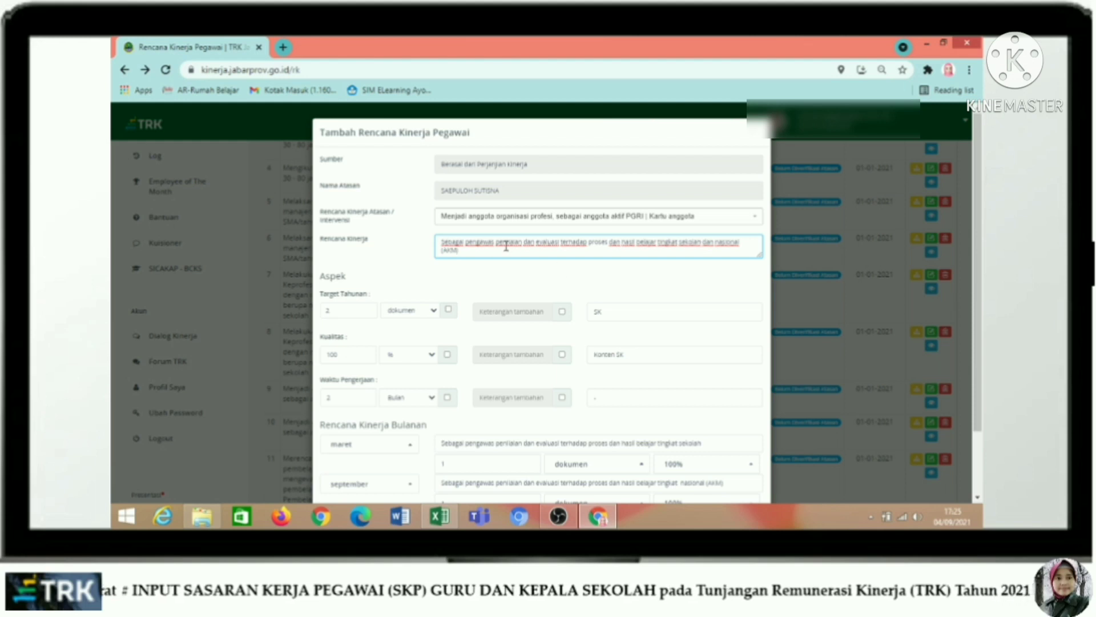
- Check the tenth entry's annual target of 2 dokumen and its maret and september rows, then save the entry, accepting the confirmation
{"action": "scroll", "coordinate": [514, 242], "scroll_direction": "down", "scroll_amount": 2}
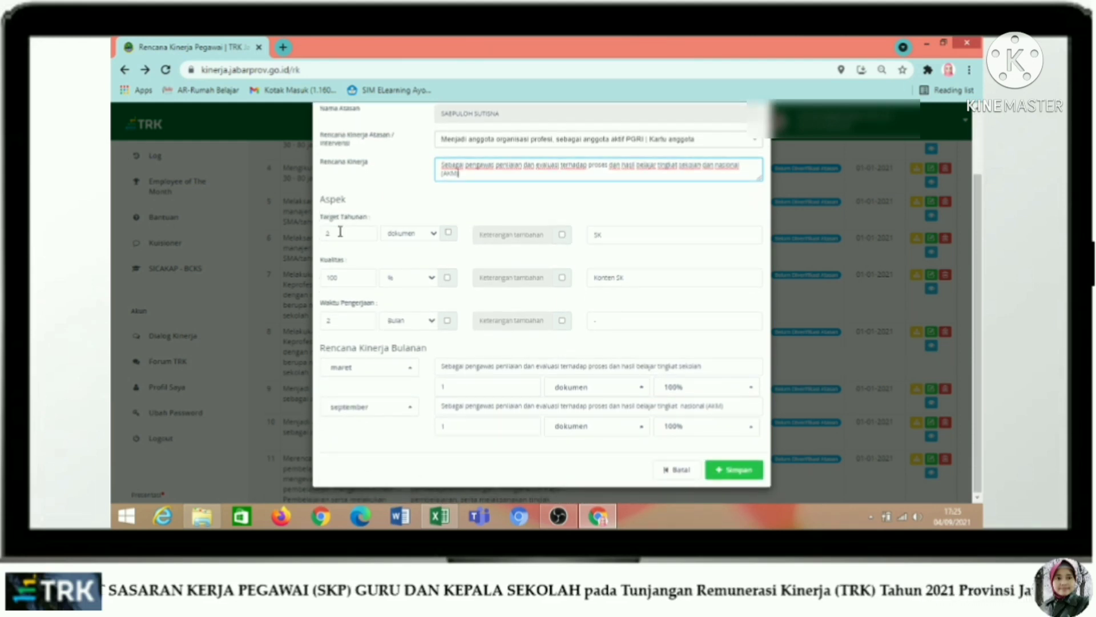
{"action": "left_click", "coordinate": [355, 234]}
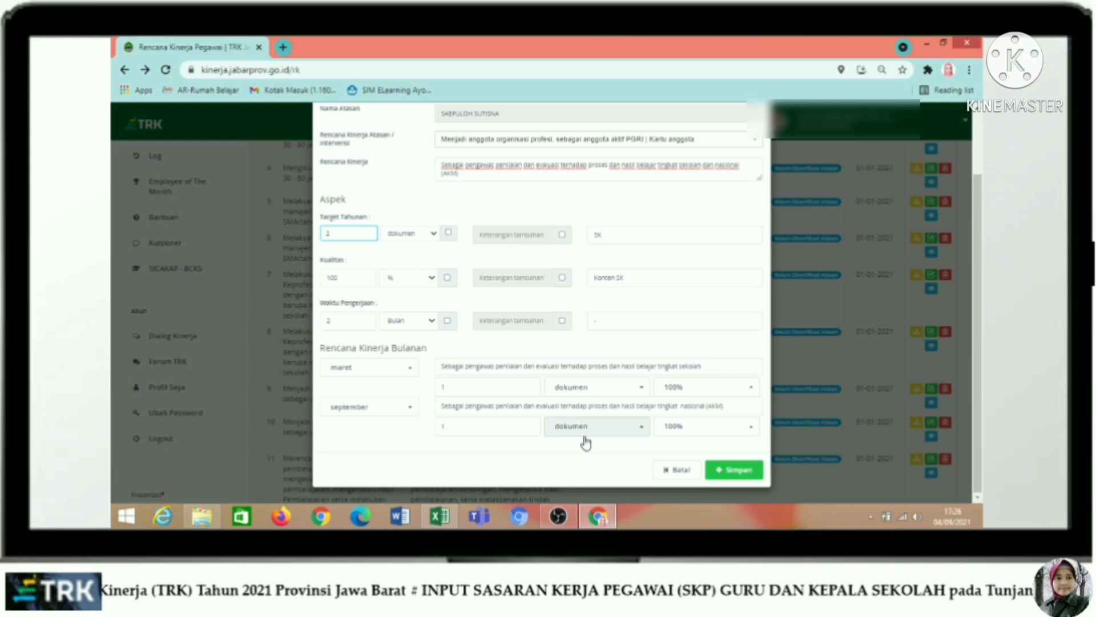
{"action": "left_click", "coordinate": [747, 474]}
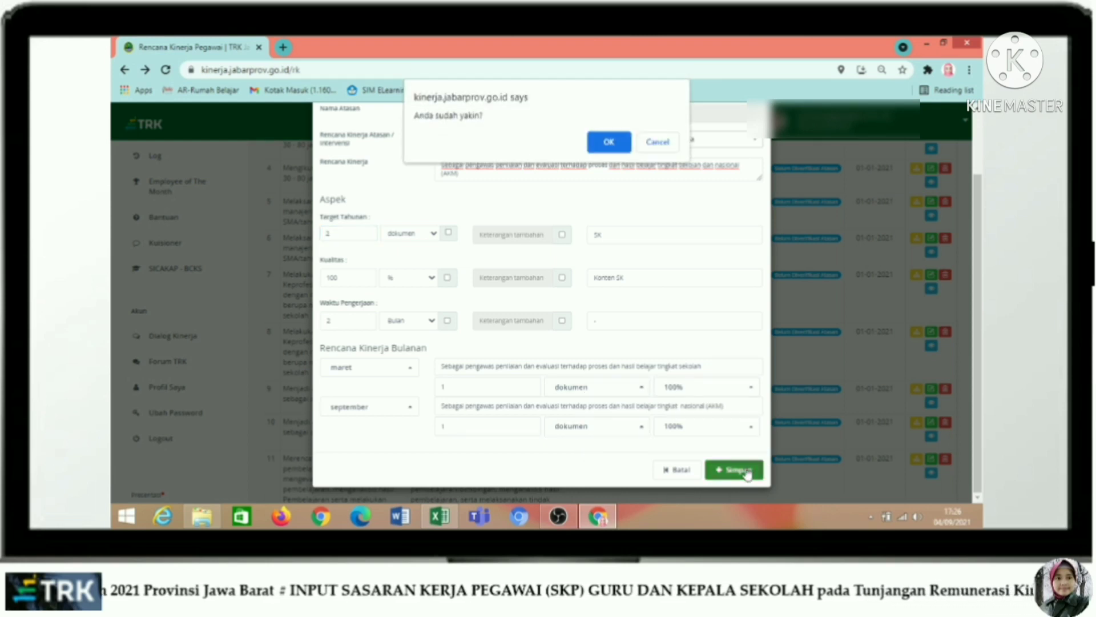
{"action": "left_click", "coordinate": [619, 151]}
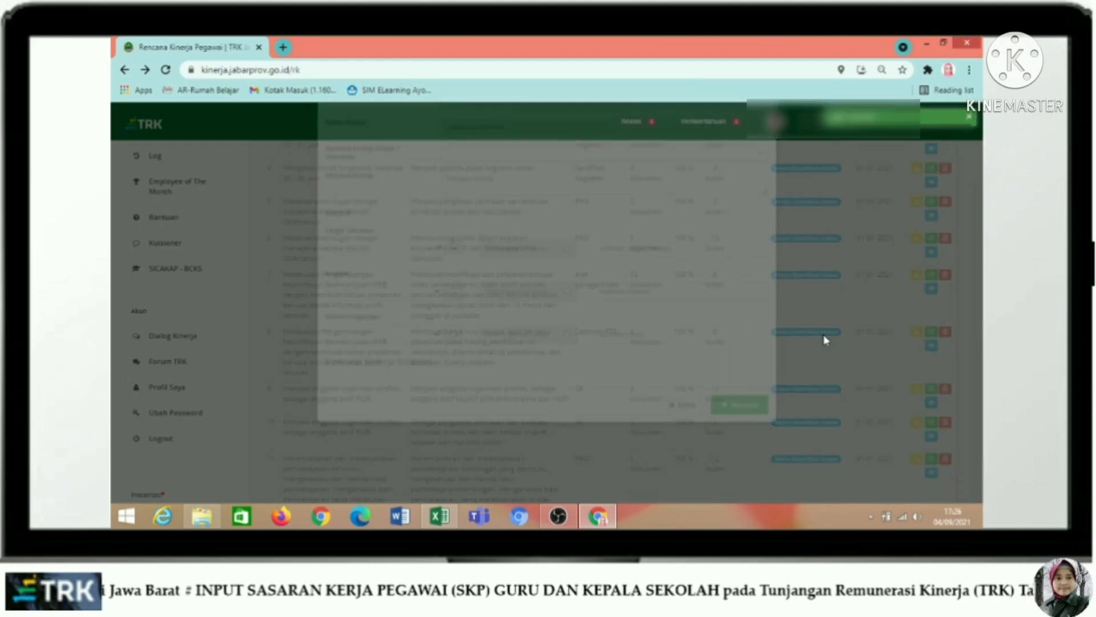
- Compare the eleventh plan entry with the first one and delete the duplicate eleventh entry, accepting the confirmation
{"action": "scroll", "coordinate": [818, 281], "scroll_direction": "down", "scroll_amount": 3}
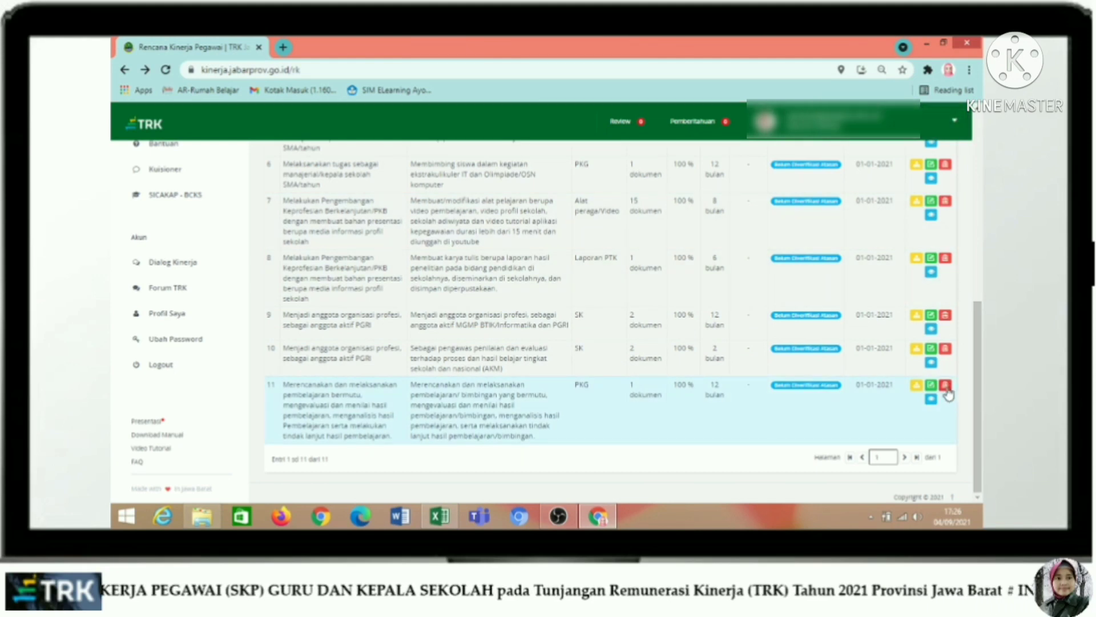
{"action": "scroll", "coordinate": [947, 393], "scroll_direction": "up", "scroll_amount": 6}
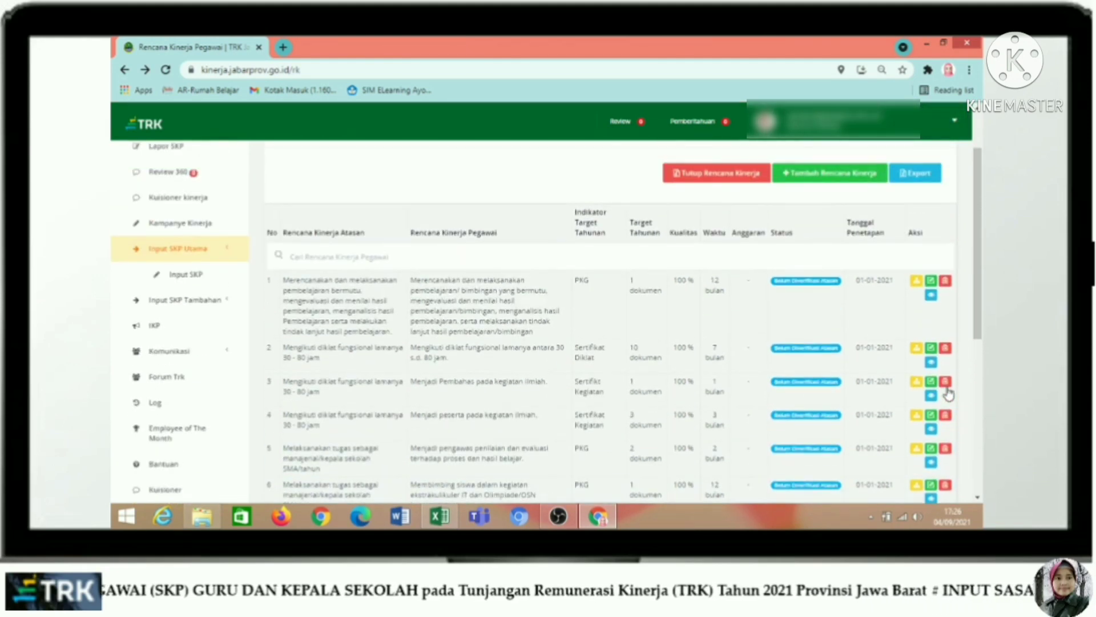
{"action": "scroll", "coordinate": [948, 392], "scroll_direction": "down", "scroll_amount": 6}
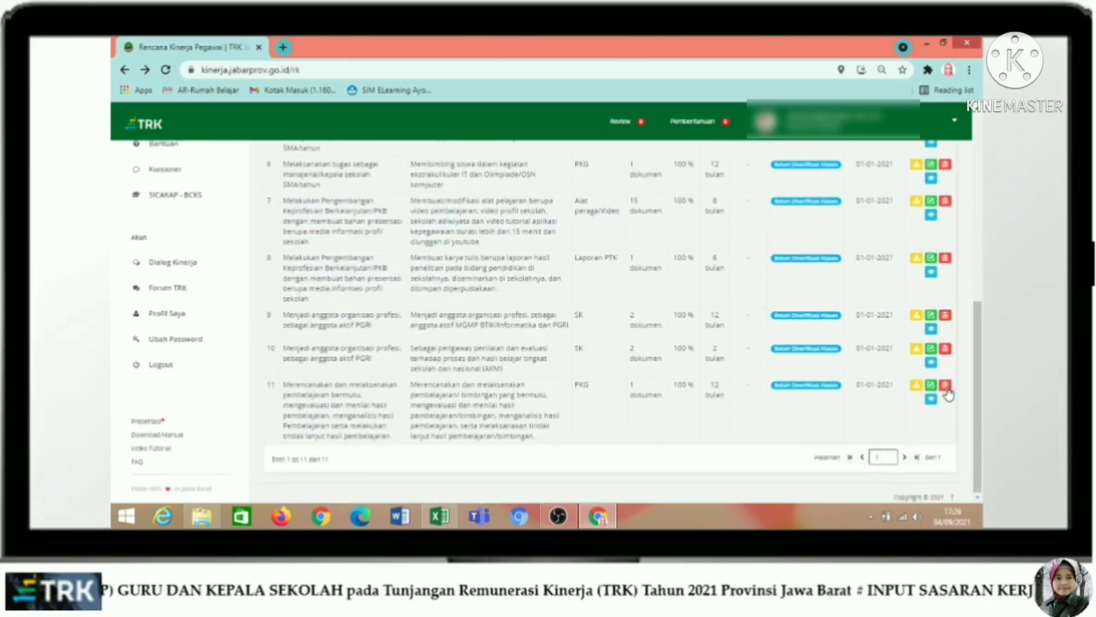
{"action": "left_click", "coordinate": [946, 387]}
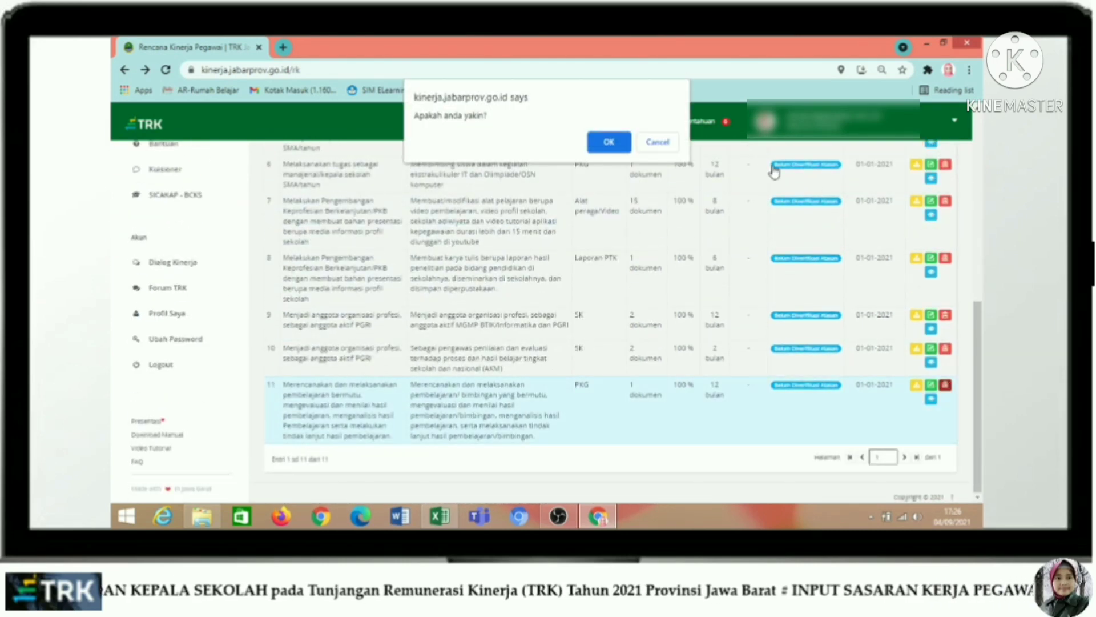
{"action": "left_click", "coordinate": [609, 137]}
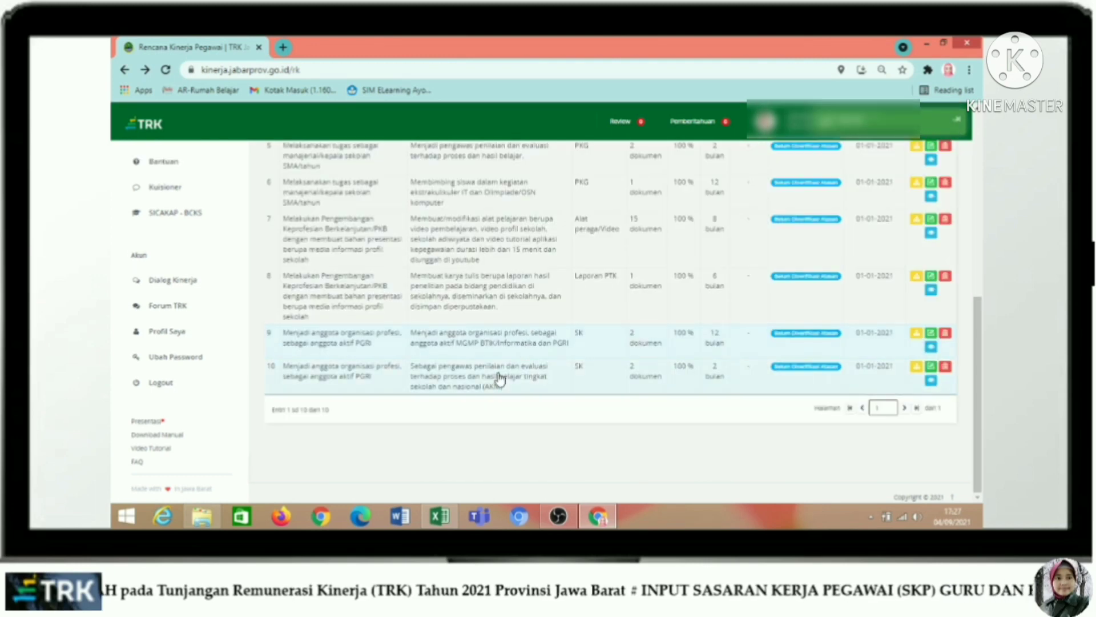
- Leave the main SKP plan list and open the Input SKP Tambahan page for additional performance plans
{"action": "scroll", "coordinate": [506, 360], "scroll_direction": "up", "scroll_amount": 5}
{"action": "scroll", "coordinate": [504, 375], "scroll_direction": "up", "scroll_amount": 3}
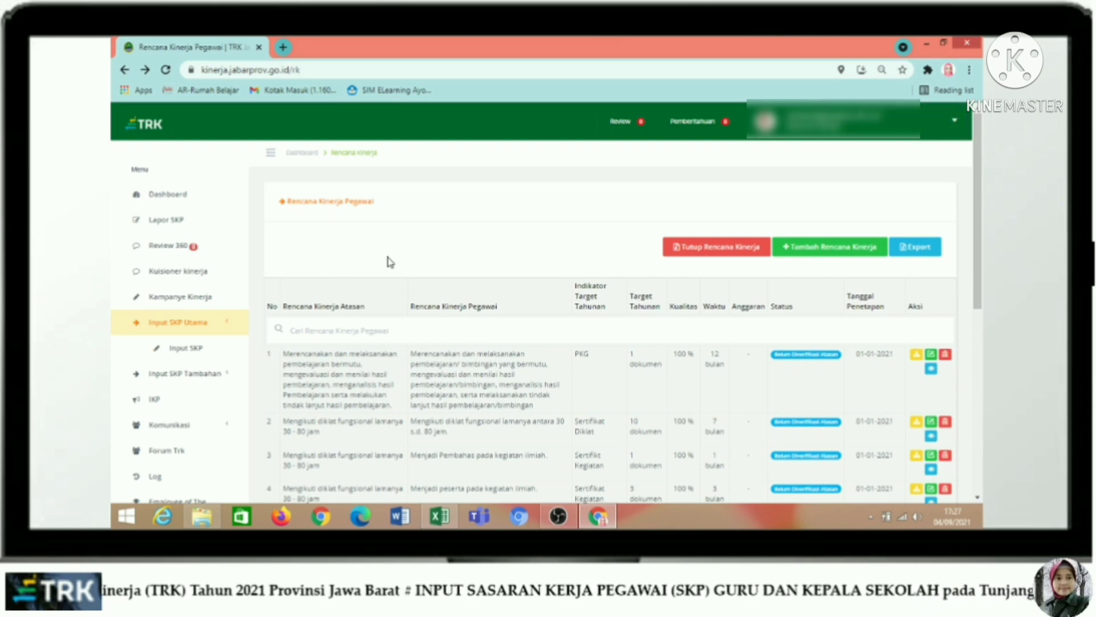
{"action": "left_click", "coordinate": [178, 324]}
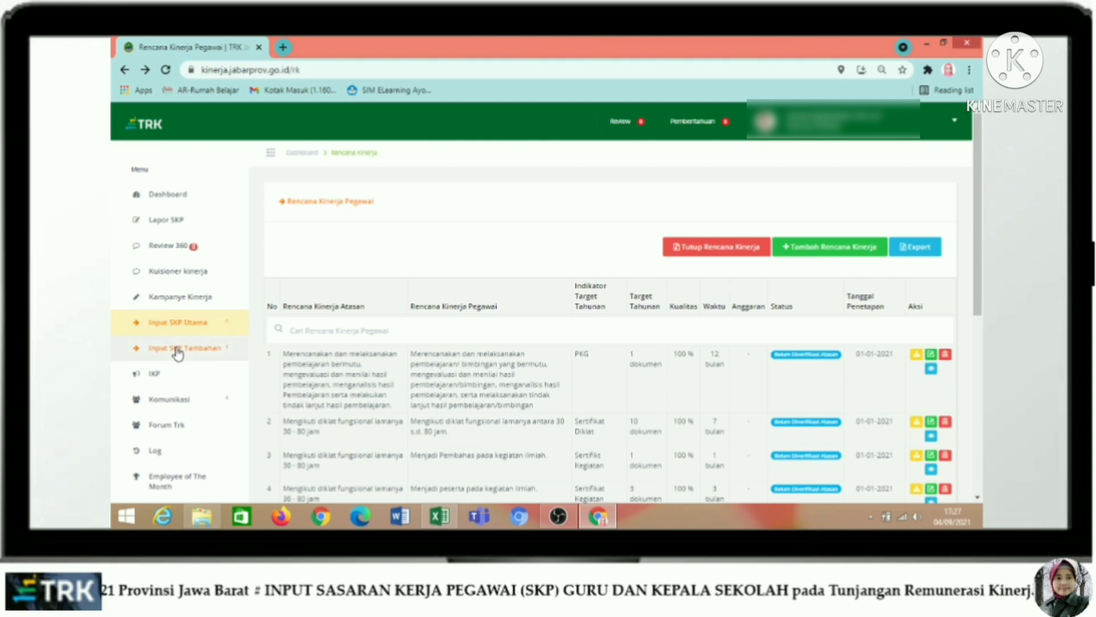
{"action": "left_click", "coordinate": [178, 351]}
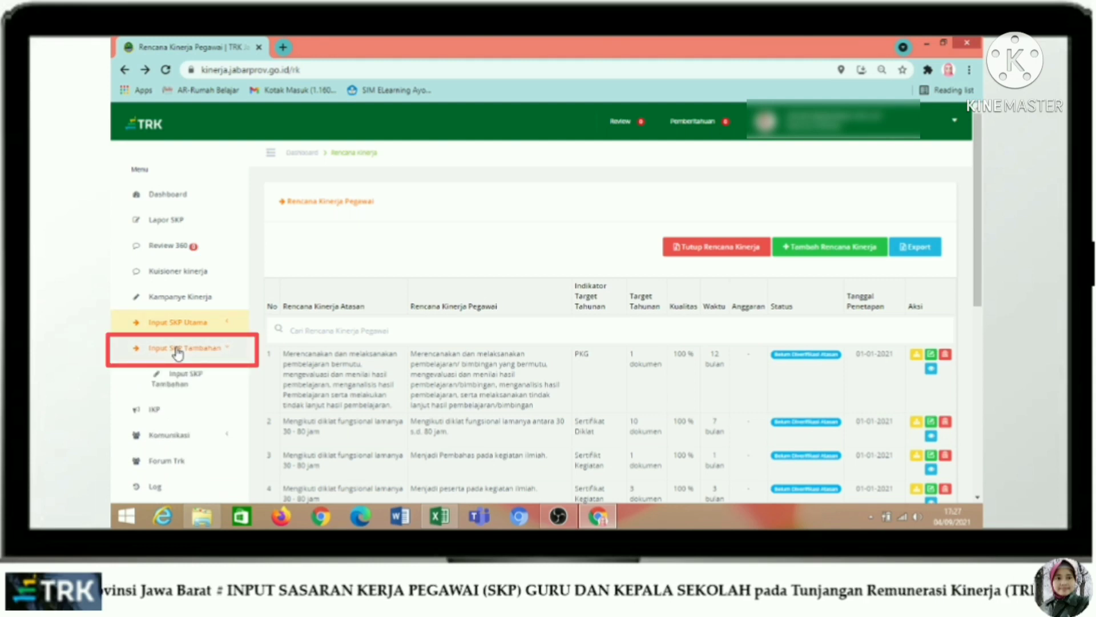
{"action": "left_click", "coordinate": [186, 384]}
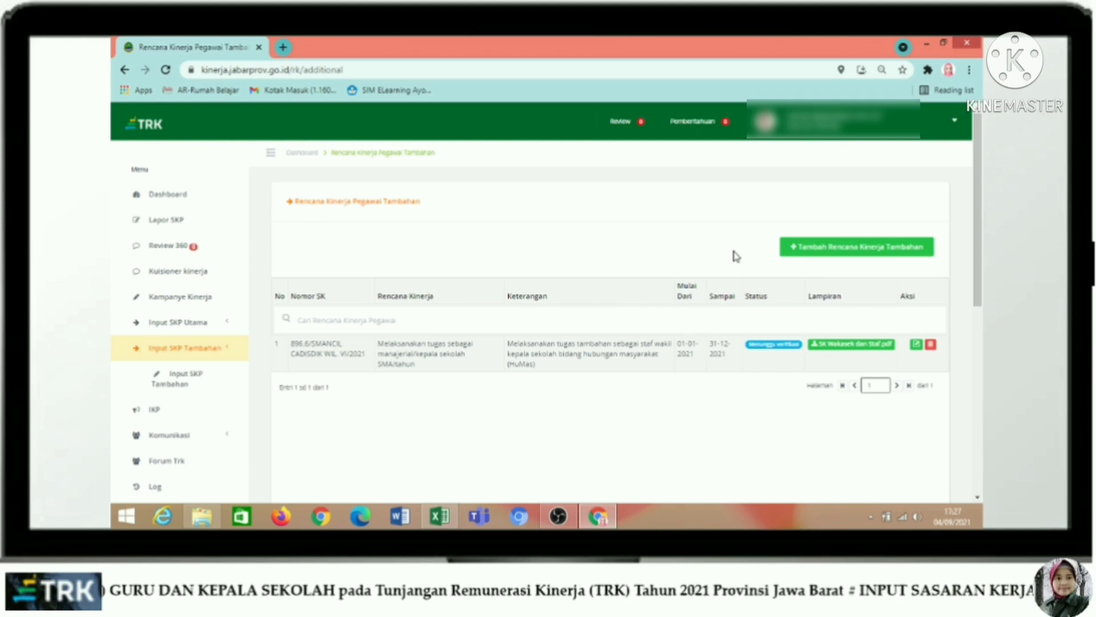
- Start a new additional performance plan and fill in the supervisor's employee number under NIP Pemberi Perintah Kerja
{"action": "left_click", "coordinate": [837, 251]}
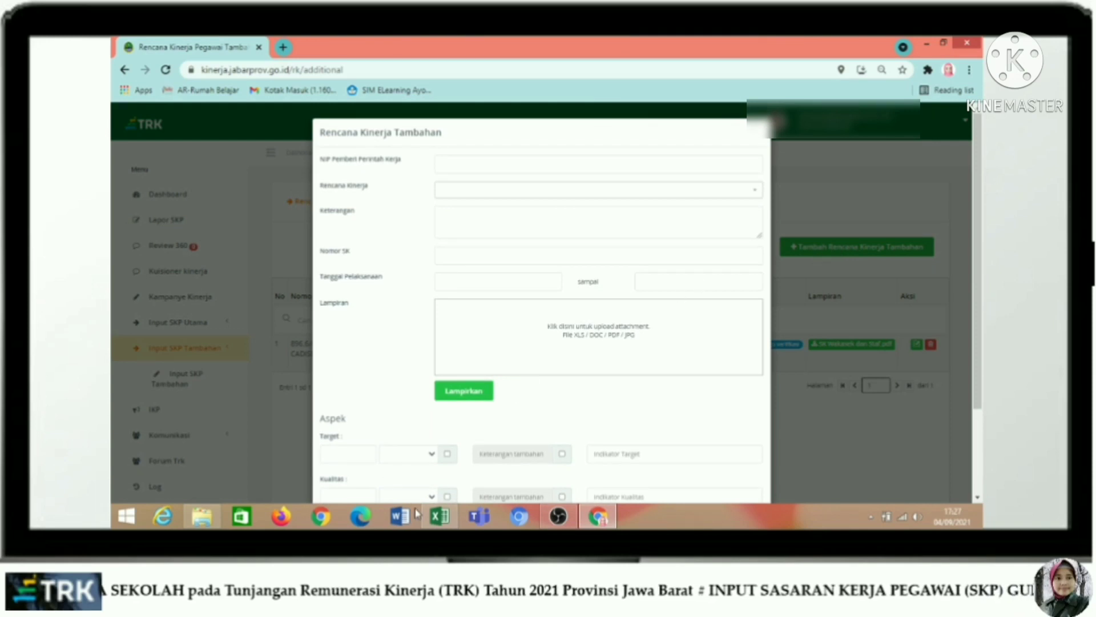
{"action": "left_click", "coordinate": [466, 165]}
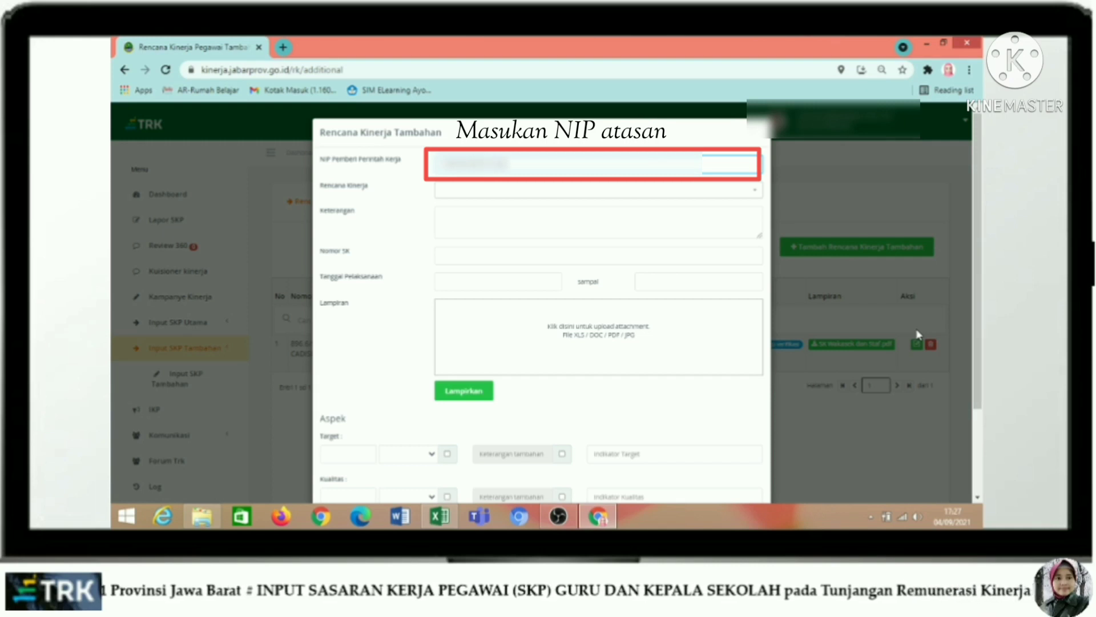
{"action": "left_click", "coordinate": [479, 192]}
{"action": "left_click", "coordinate": [479, 191]}
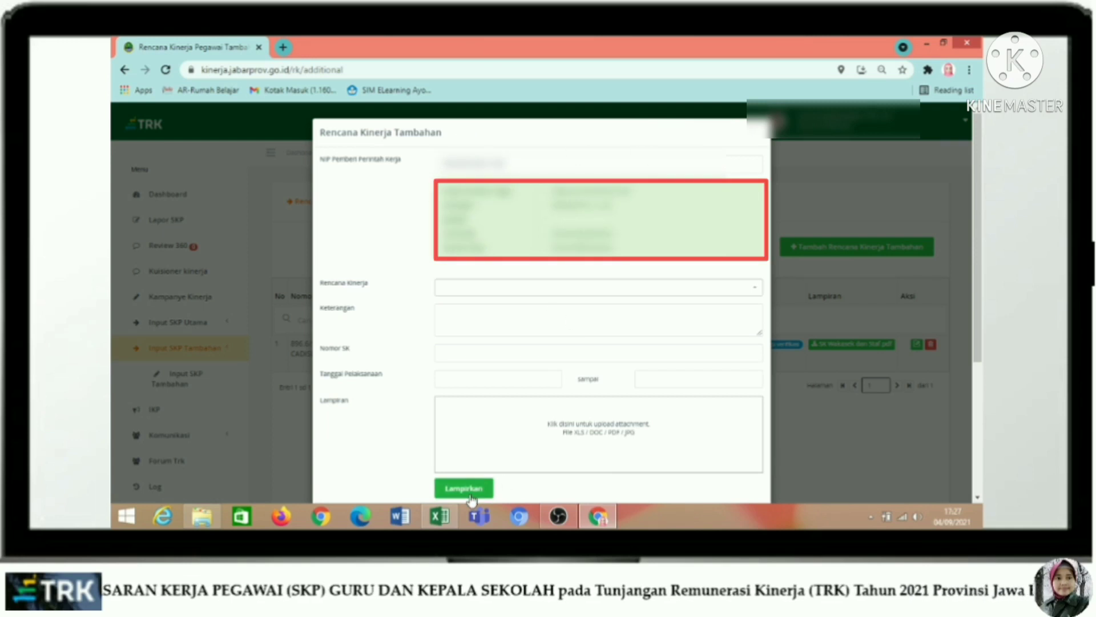
- Switch to Excel, copy the "Melaksanakan tugas tambahan sebagai sekertaris" text from cell E24 and return to the browser form
{"action": "left_click", "coordinate": [439, 516]}
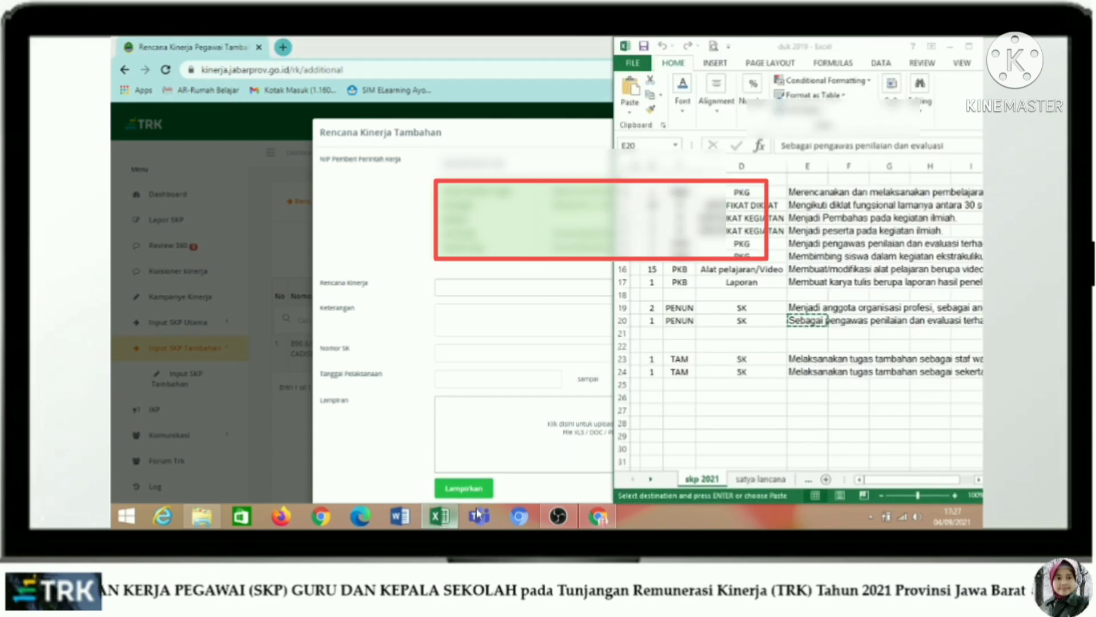
{"action": "left_click", "coordinate": [806, 374]}
{"action": "key", "text": "ctrl+c"}
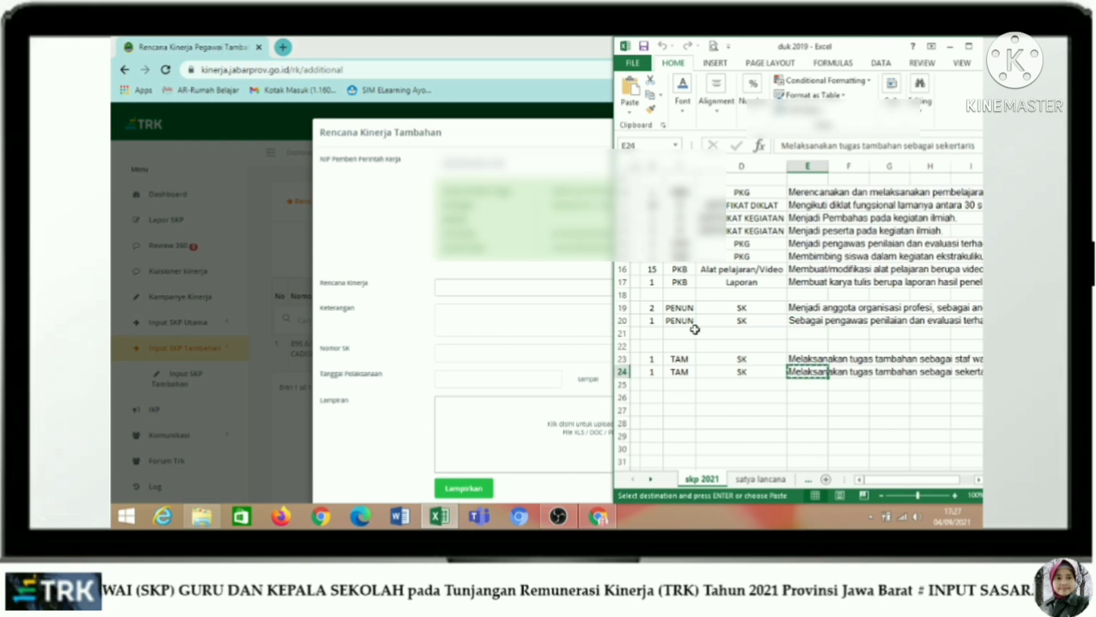
{"action": "left_click", "coordinate": [575, 323]}
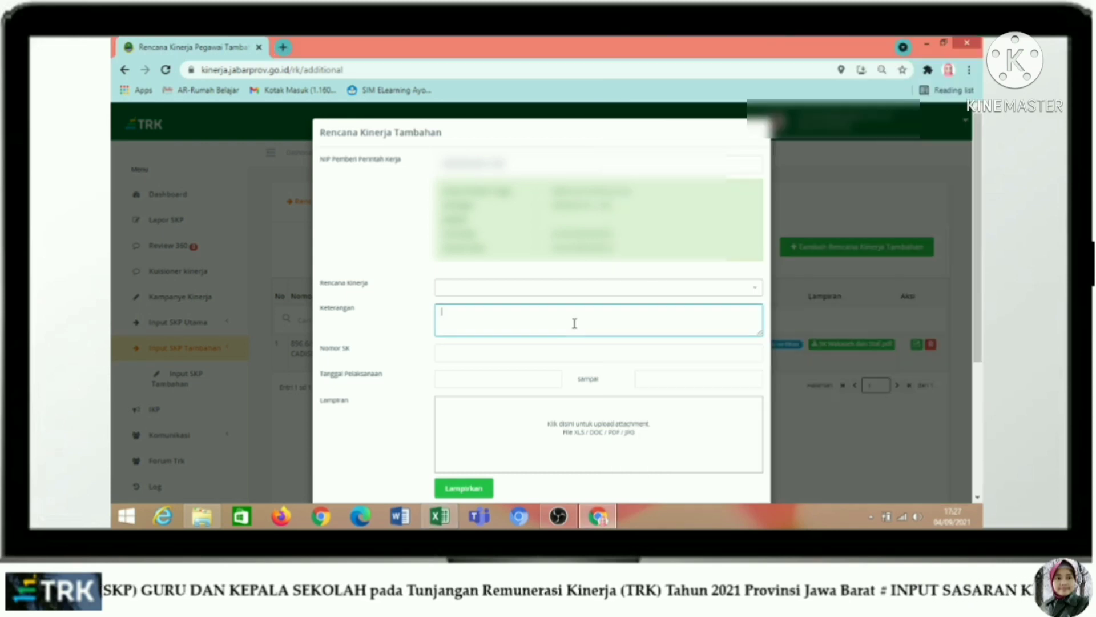
- Select "Melaksanakan tugas sebagai manajerial/kepala sekolah SMA/tahun | PPKS" as Rencana Kinerja and paste the copied secretary task text into Keterangan
{"action": "left_click", "coordinate": [447, 291]}
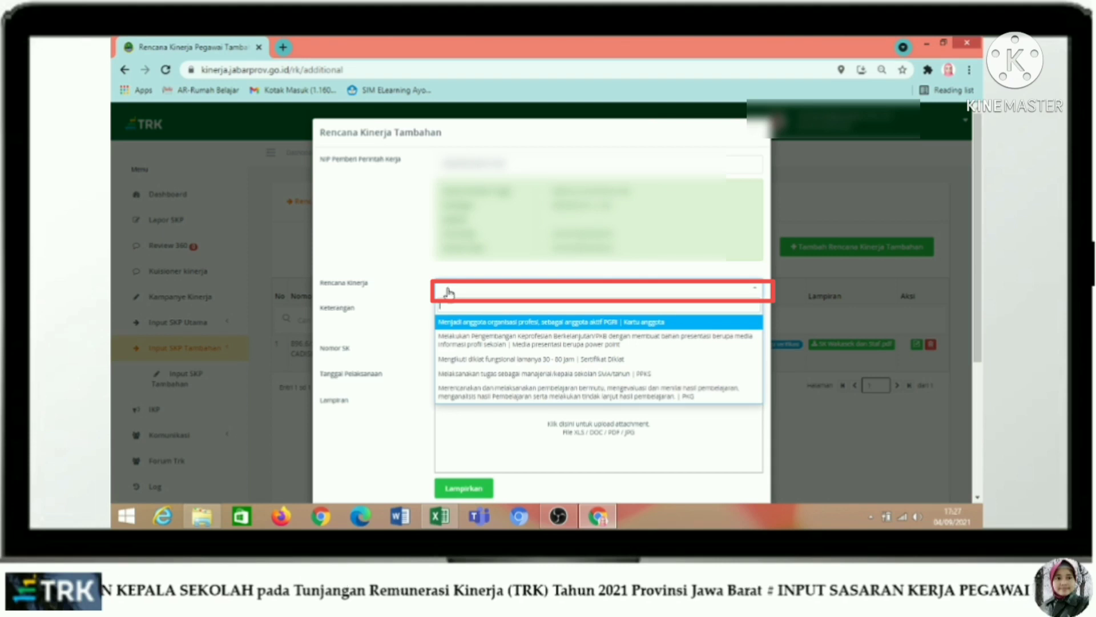
{"action": "left_click", "coordinate": [557, 374]}
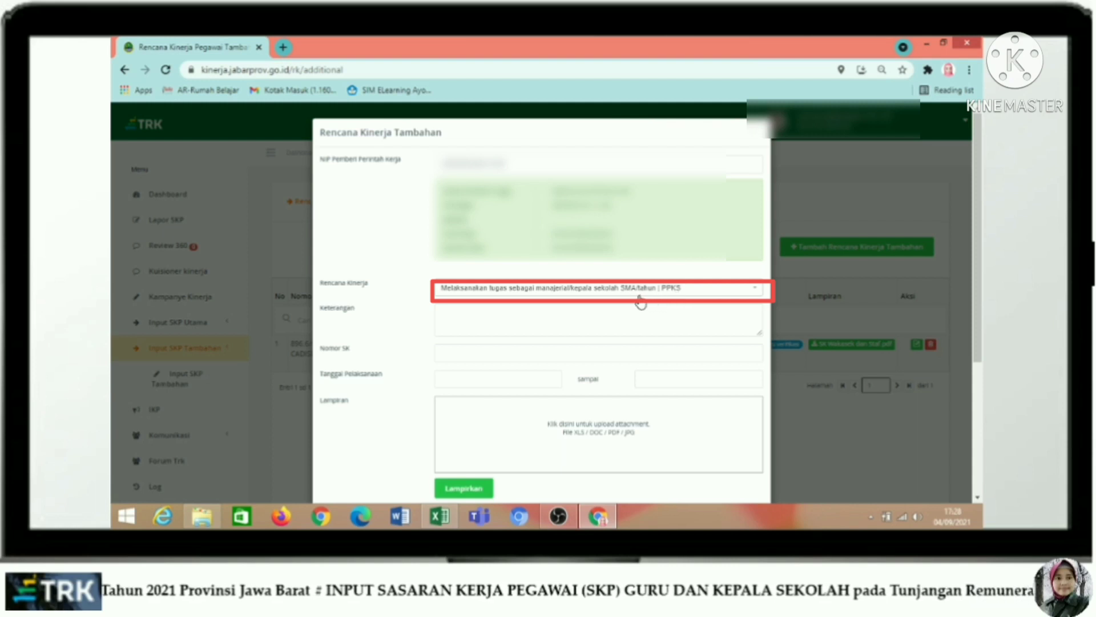
{"action": "left_click", "coordinate": [462, 319]}
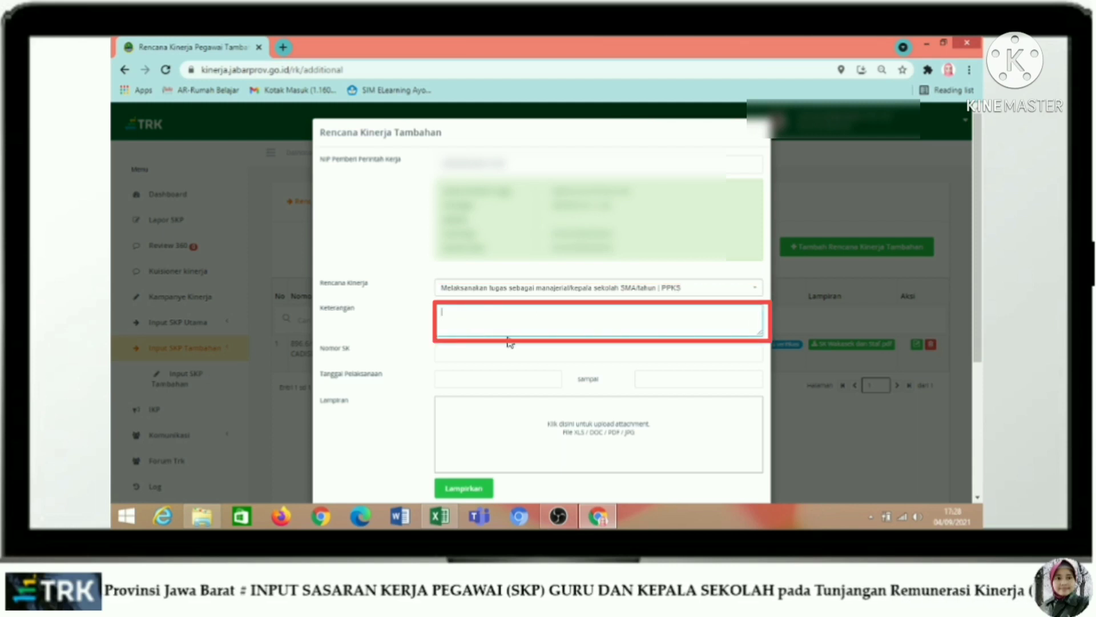
{"action": "key", "text": "ctrl+v"}
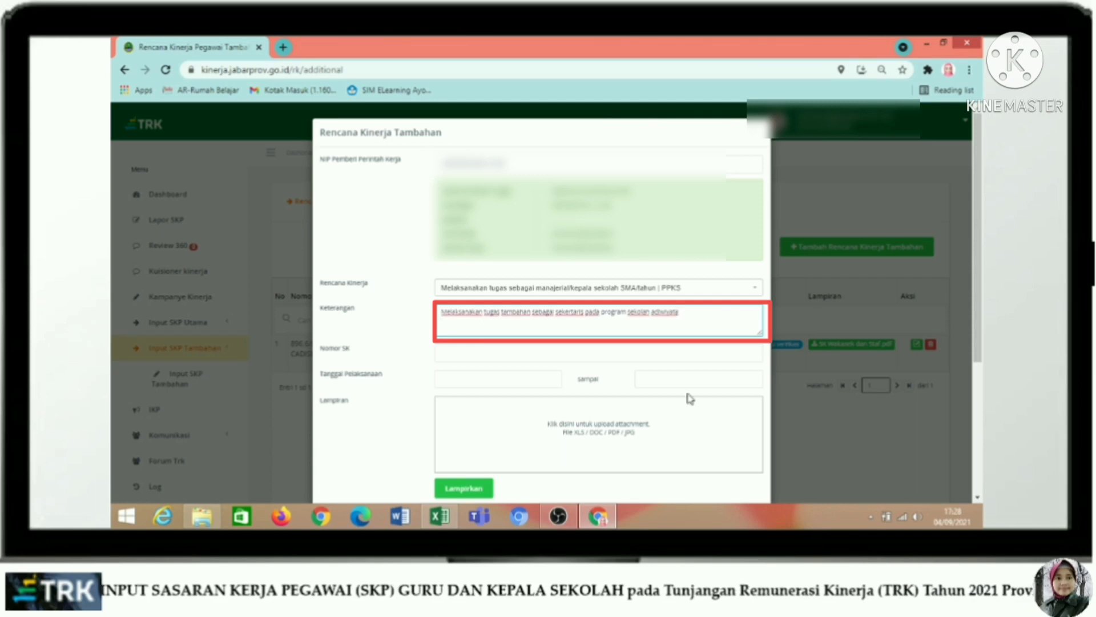
- Fill in the decree number under Nomor SK and set the start date of Tanggal Pelaksanaan to 02-01-2021
{"action": "left_click", "coordinate": [477, 353]}
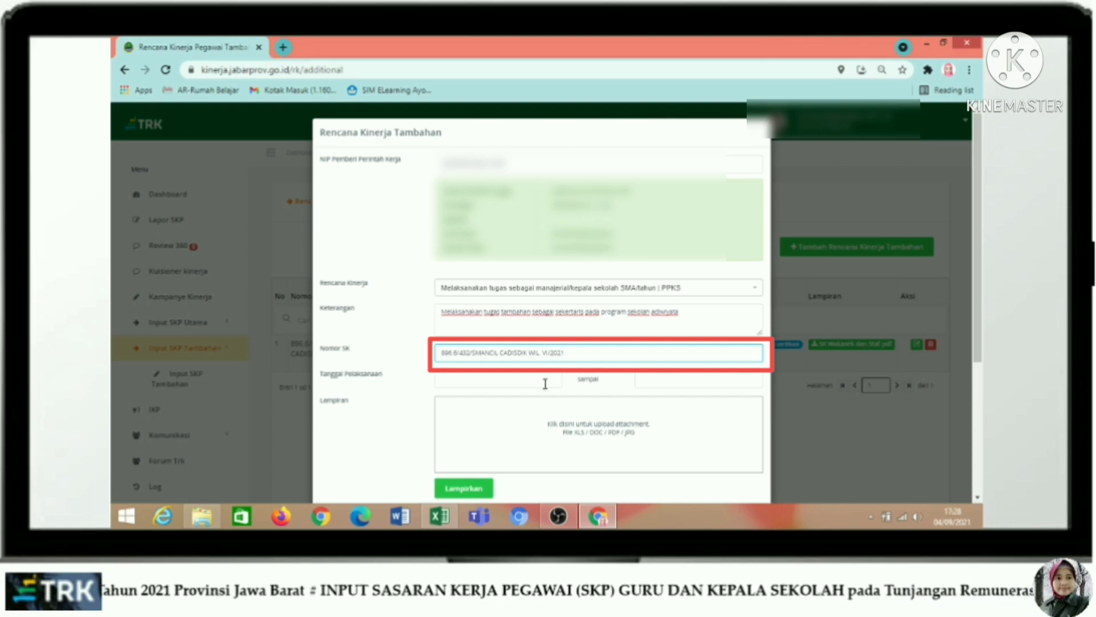
{"action": "left_click", "coordinate": [483, 381]}
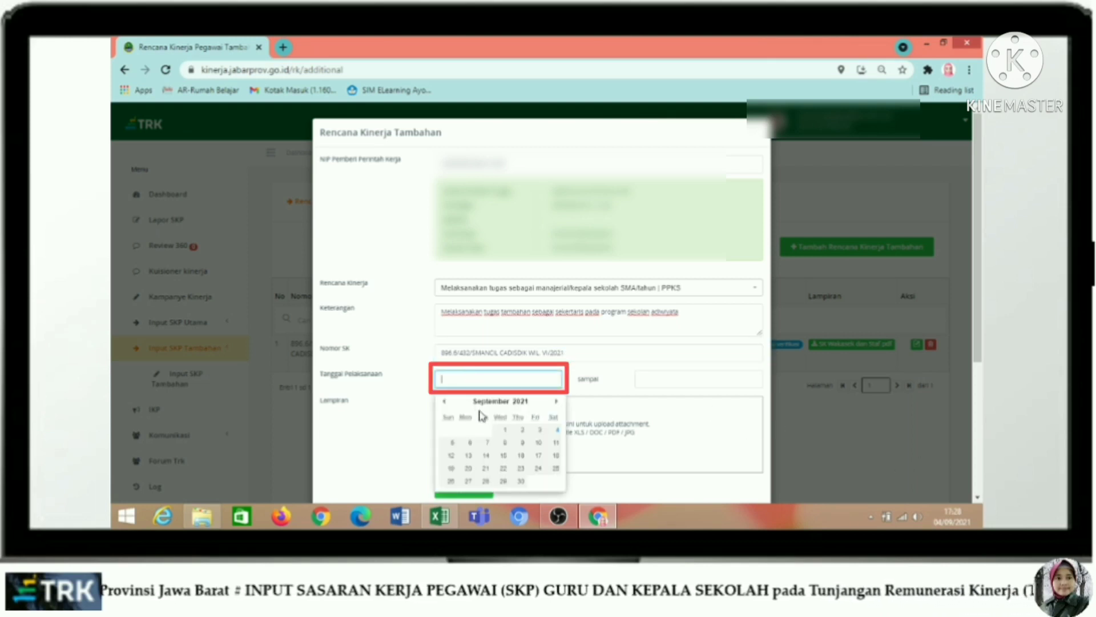
{"action": "scroll", "coordinate": [509, 374], "scroll_direction": "down", "scroll_amount": 1}
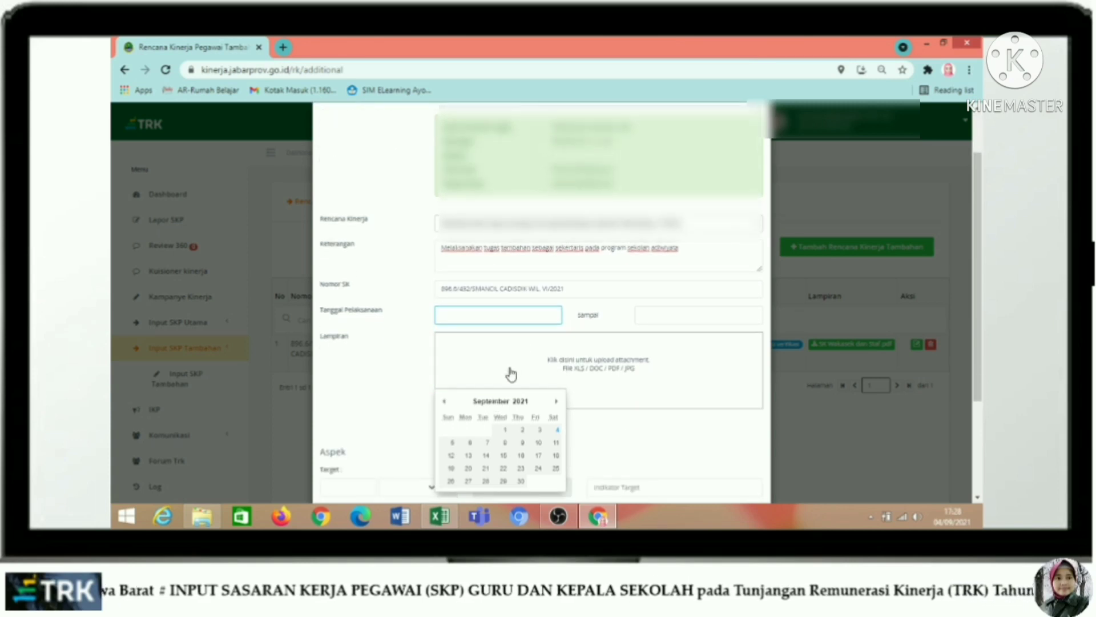
{"action": "left_click", "coordinate": [487, 405]}
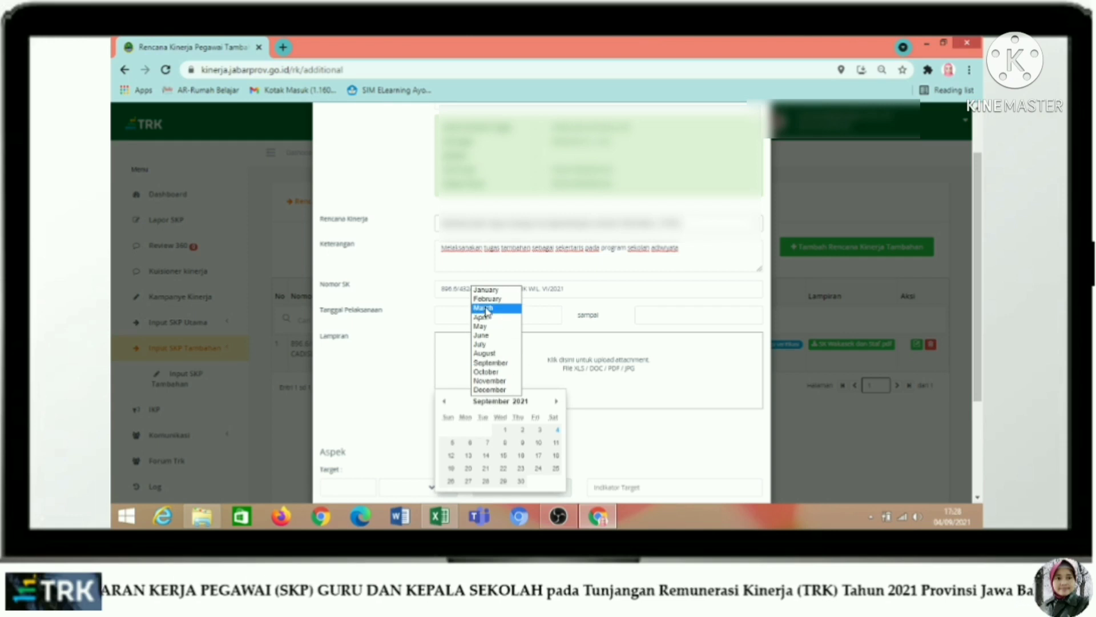
{"action": "left_click", "coordinate": [486, 289]}
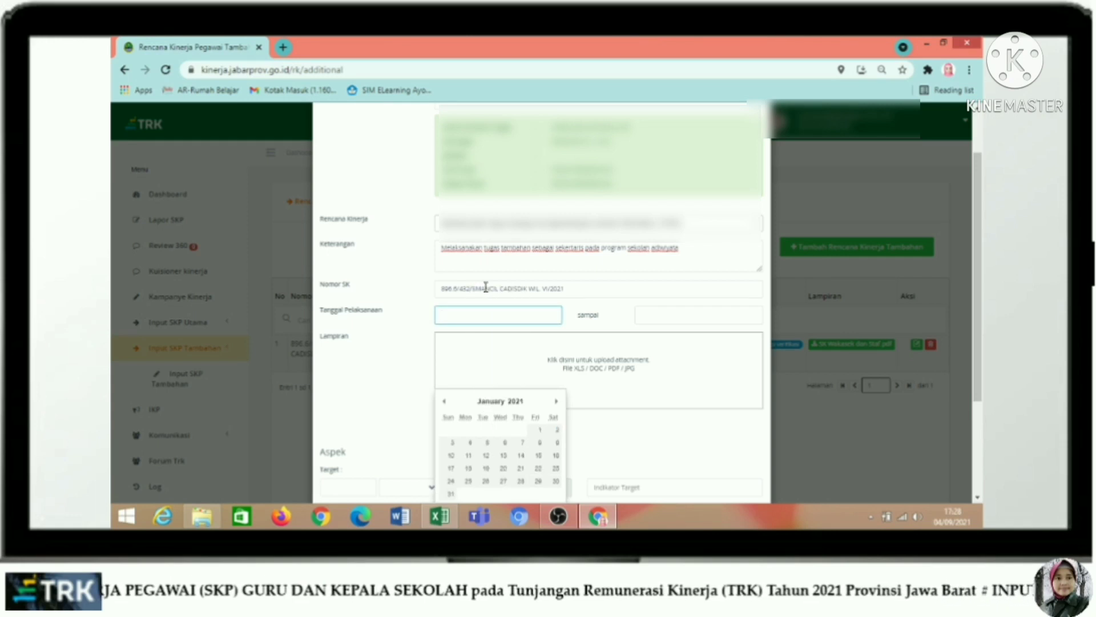
{"action": "left_click", "coordinate": [518, 402]}
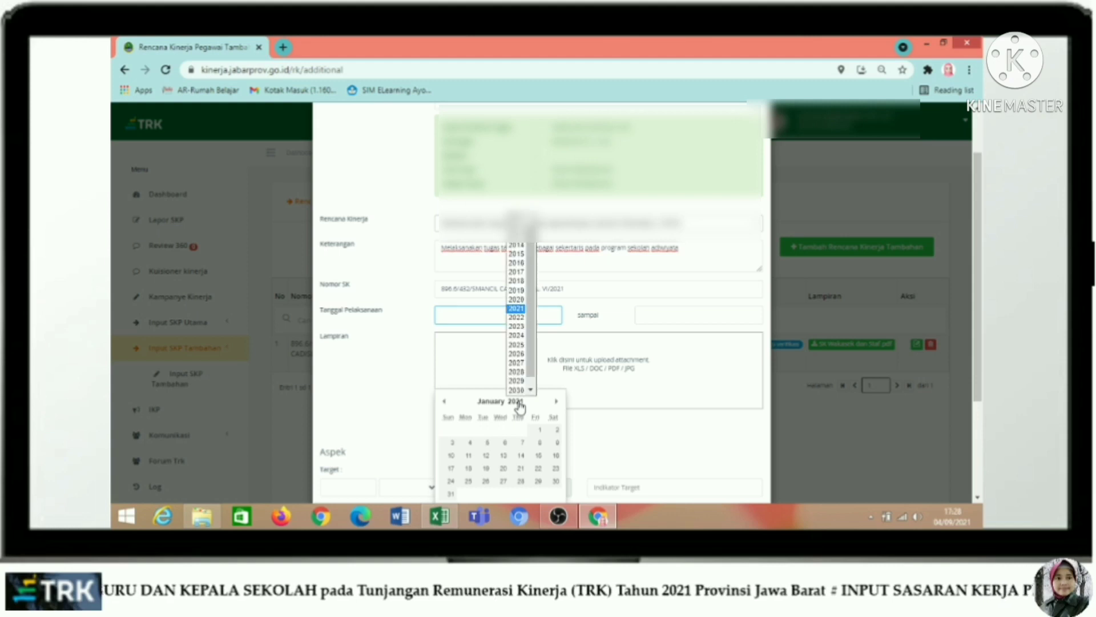
{"action": "left_click", "coordinate": [519, 404]}
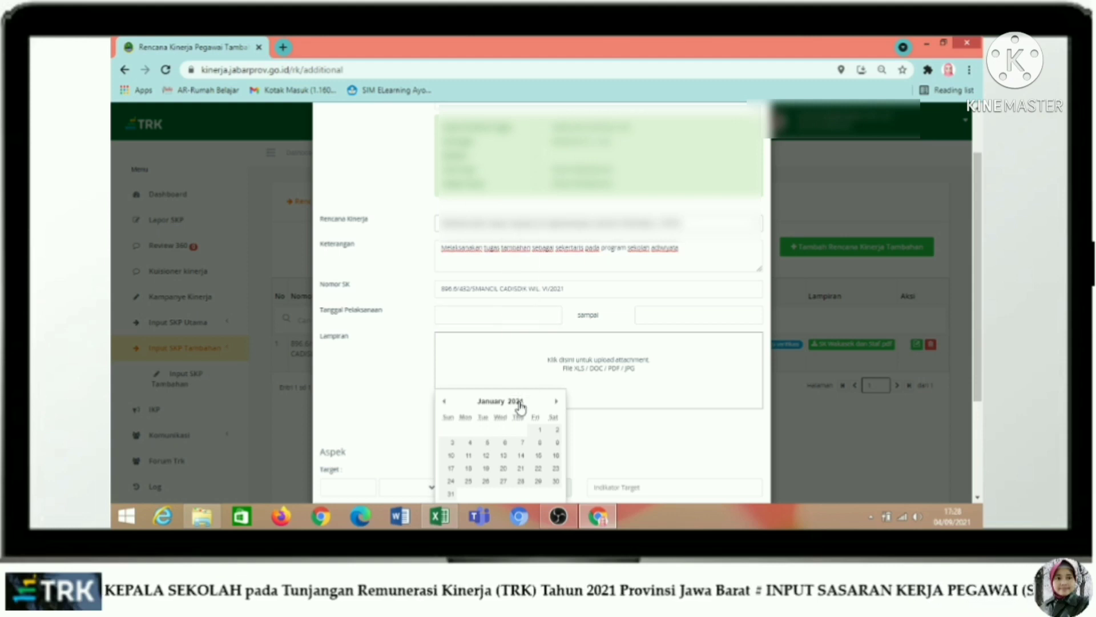
{"action": "left_click", "coordinate": [558, 431]}
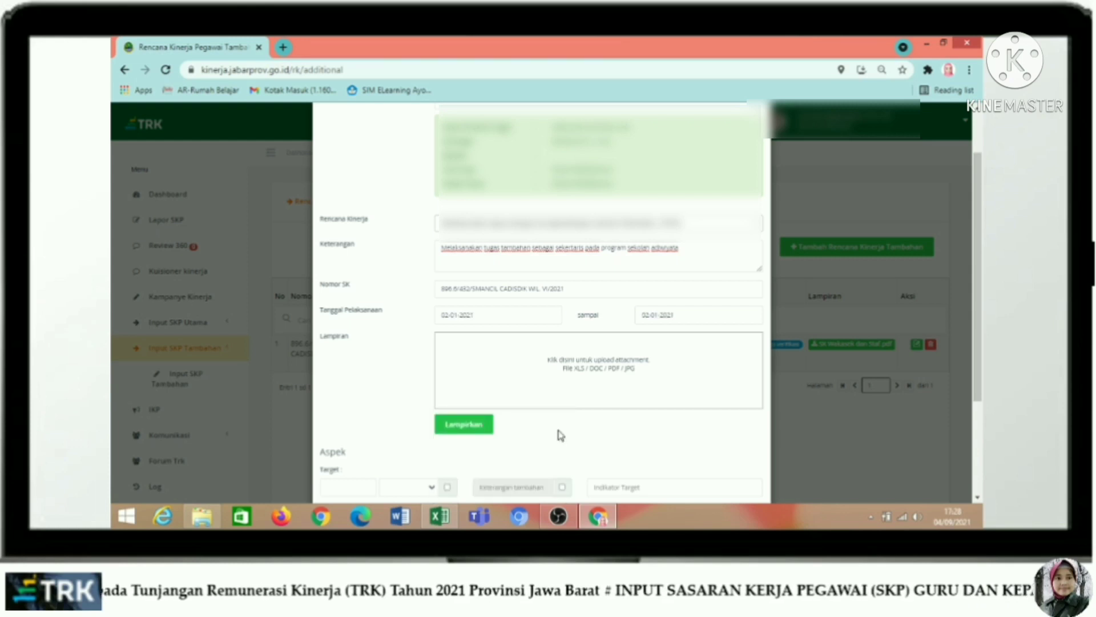
- Set the end date of Tanggal Pelaksanaan to 31-12-2021
{"action": "left_click", "coordinate": [663, 315]}
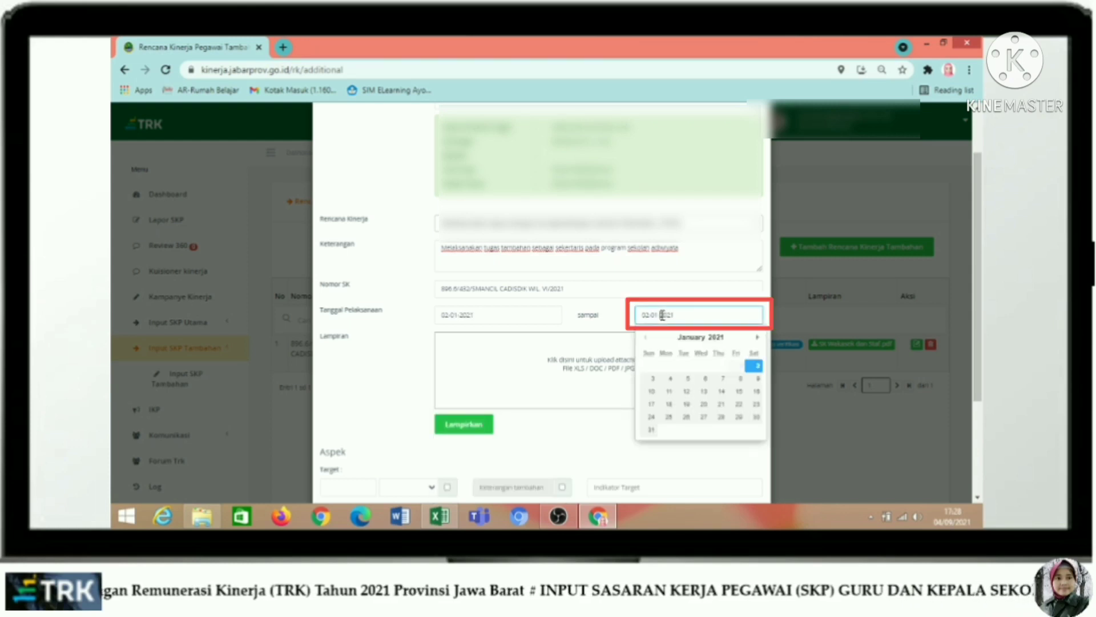
{"action": "left_click", "coordinate": [687, 338]}
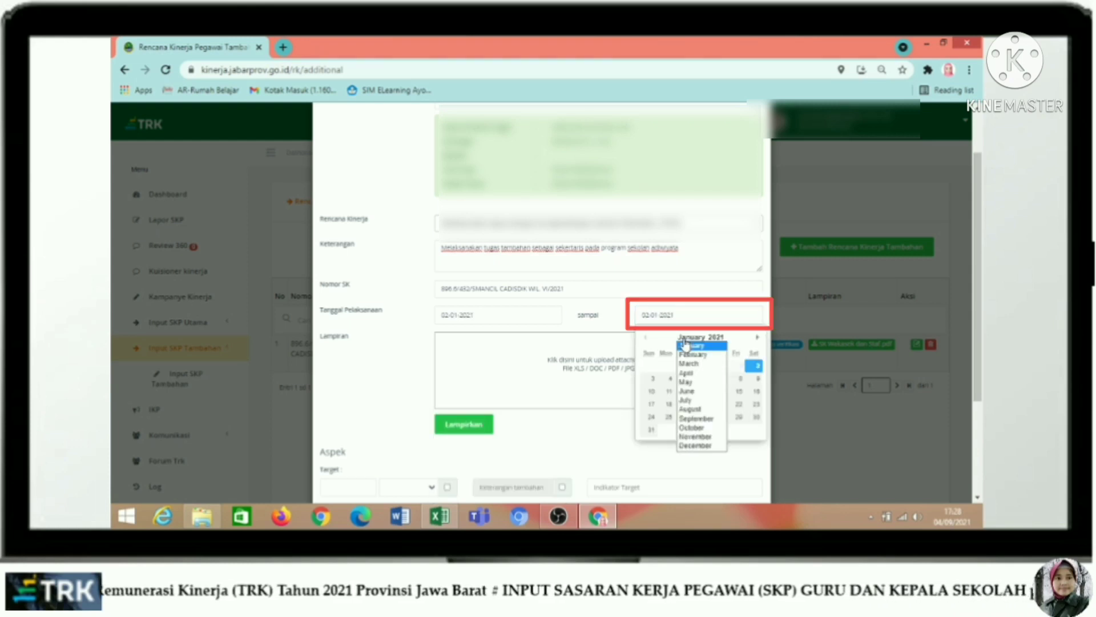
{"action": "left_click", "coordinate": [695, 446]}
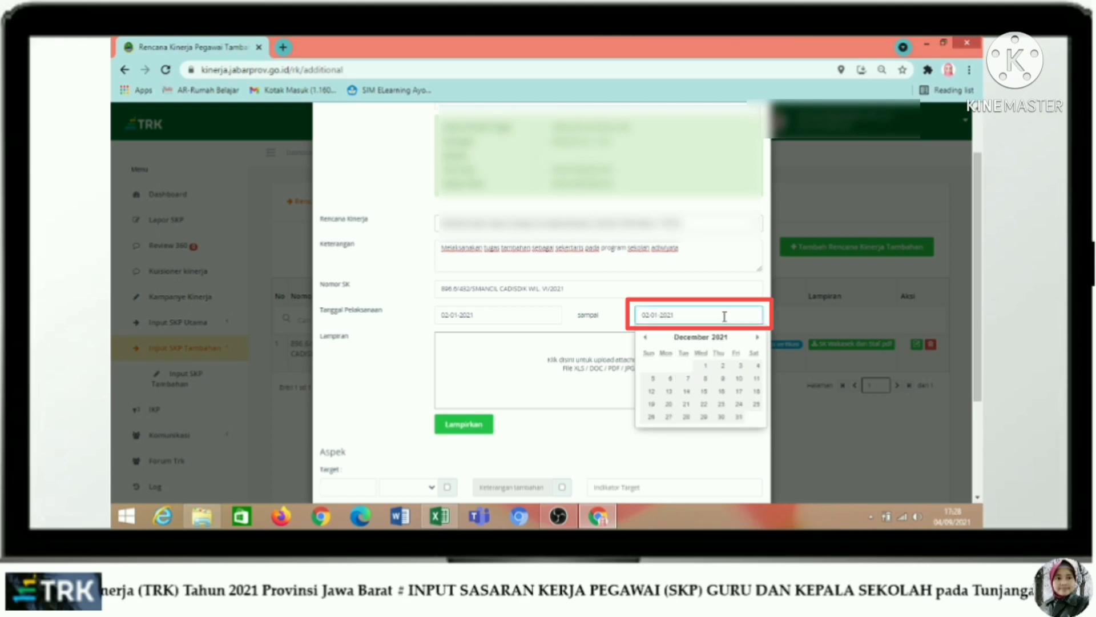
{"action": "left_click", "coordinate": [738, 416]}
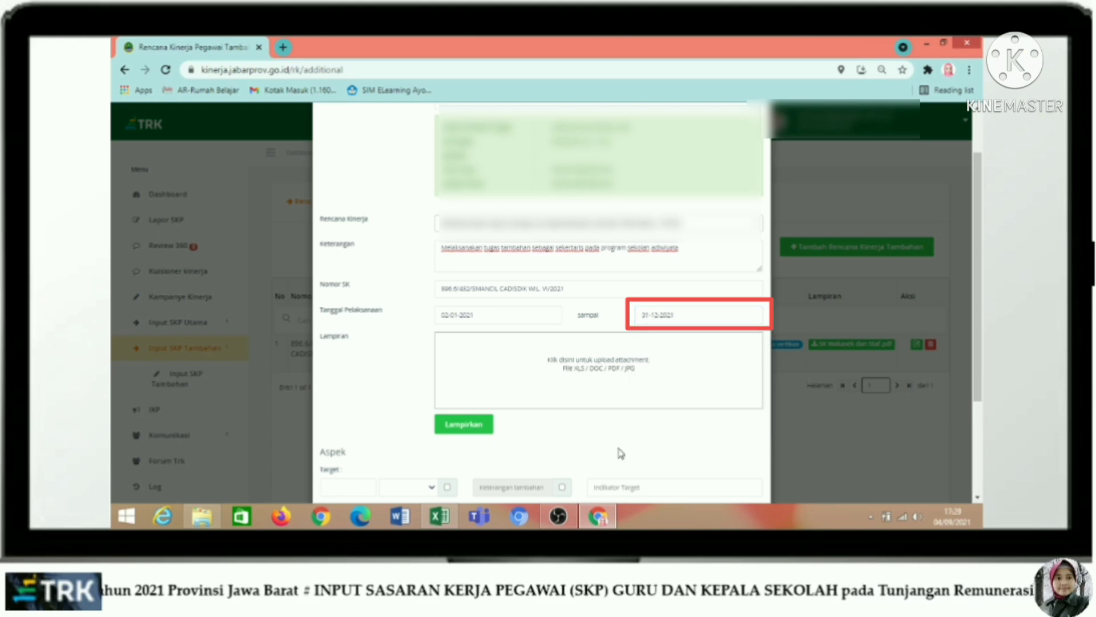
- Start adding a Lampiran file and browse on Local Disk (D:) through SMAN 1 Cililin and Humas to the Penilaian SMAN 1 Cililin folder
{"action": "scroll", "coordinate": [568, 400], "scroll_direction": "down", "scroll_amount": 2}
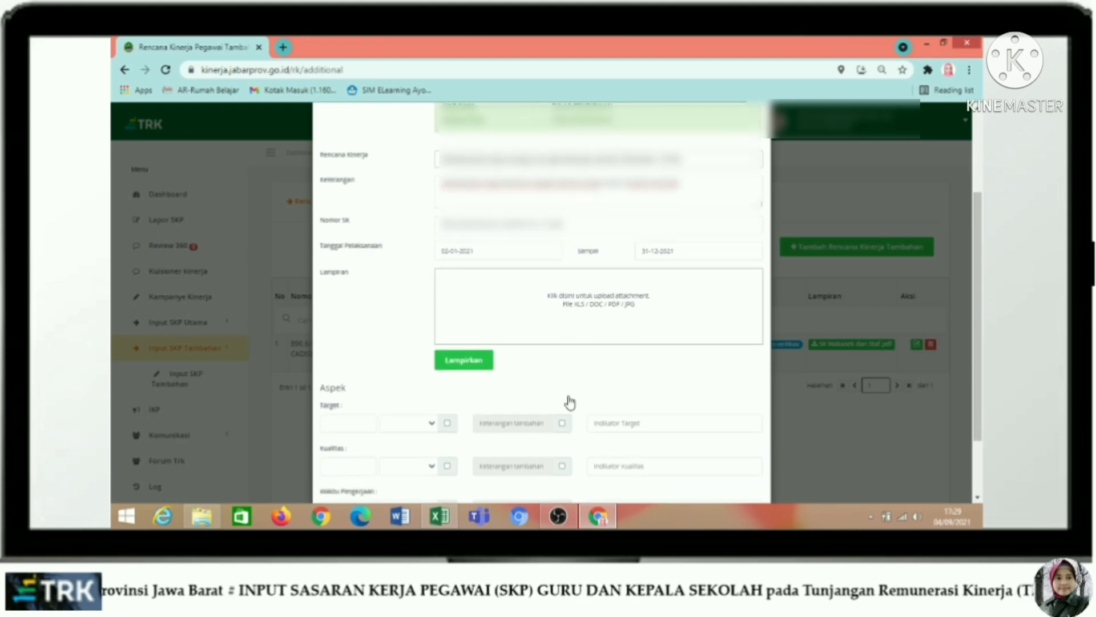
{"action": "left_click", "coordinate": [463, 361]}
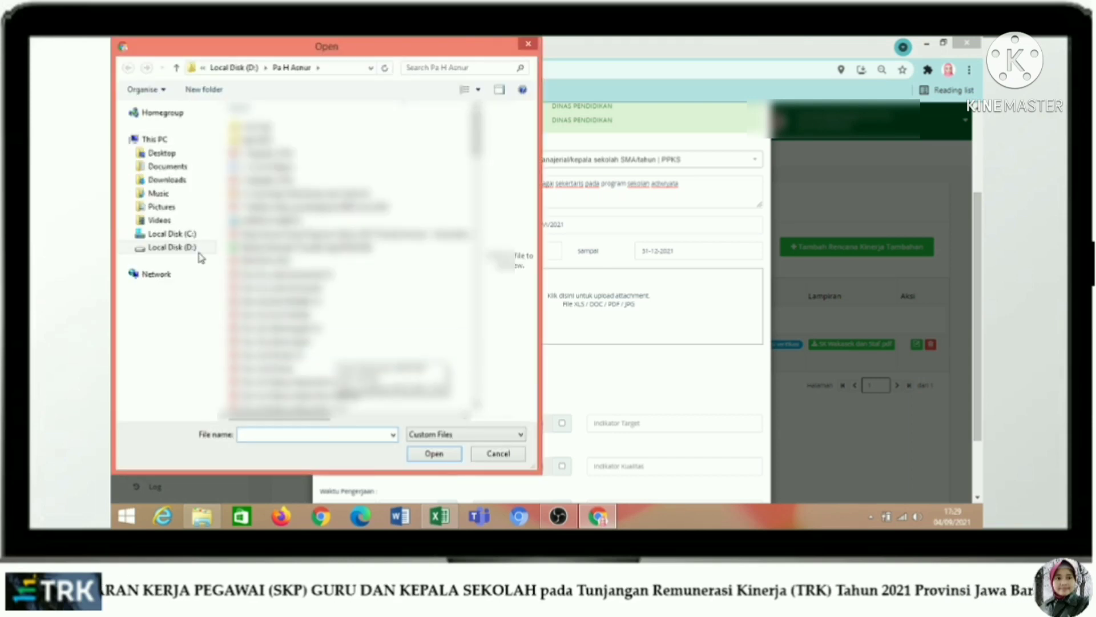
{"action": "left_click", "coordinate": [177, 248]}
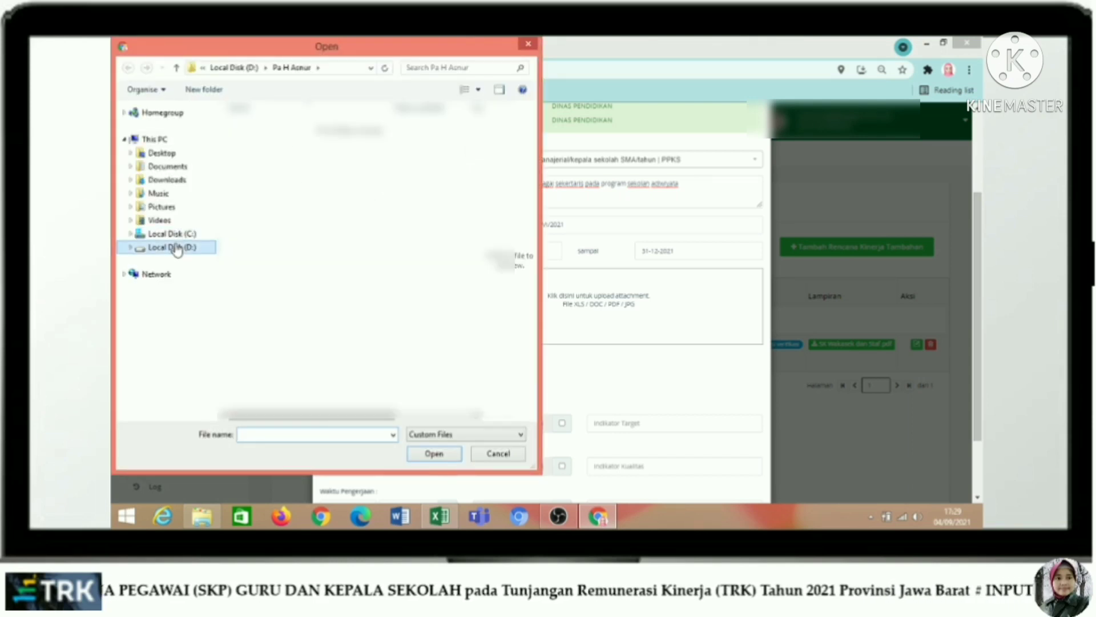
{"action": "double_click", "coordinate": [284, 261]}
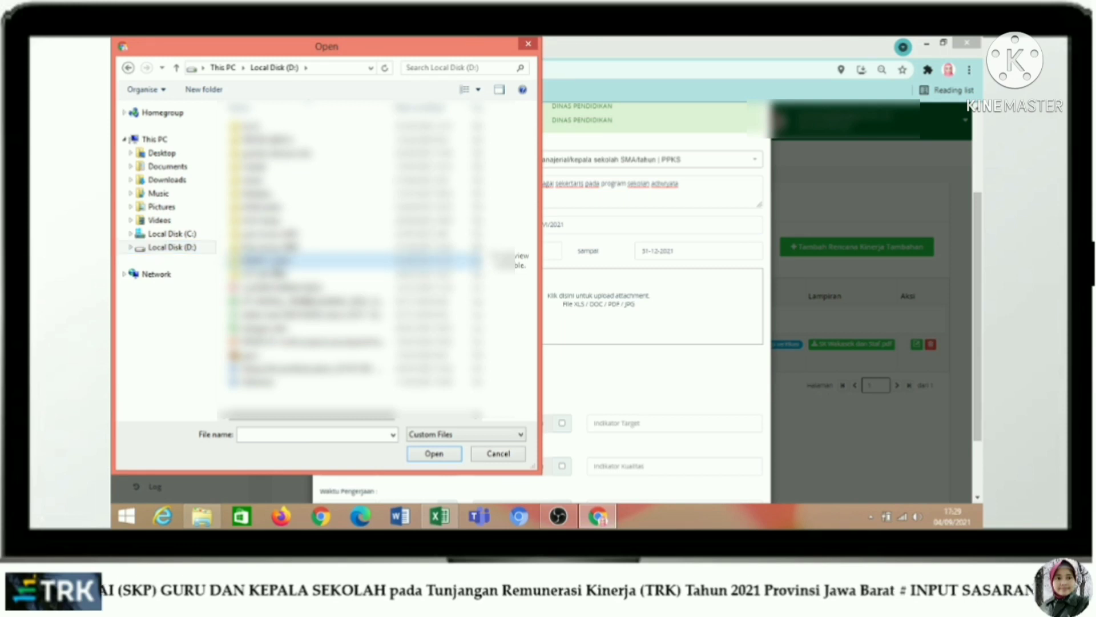
{"action": "scroll", "coordinate": [282, 282], "scroll_direction": "down", "scroll_amount": 3}
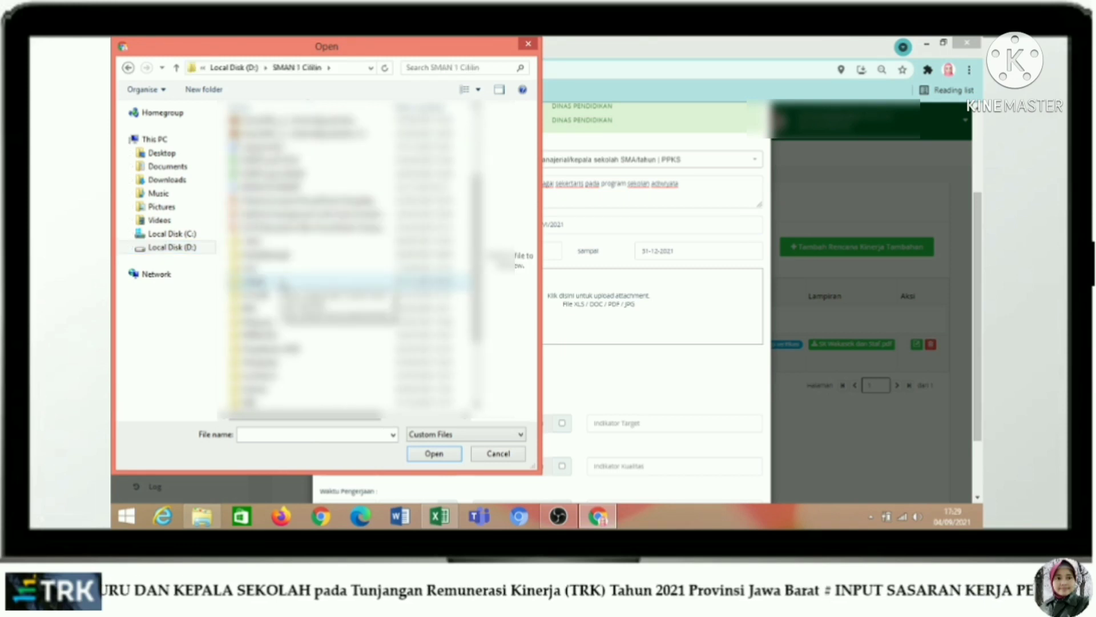
{"action": "double_click", "coordinate": [311, 340]}
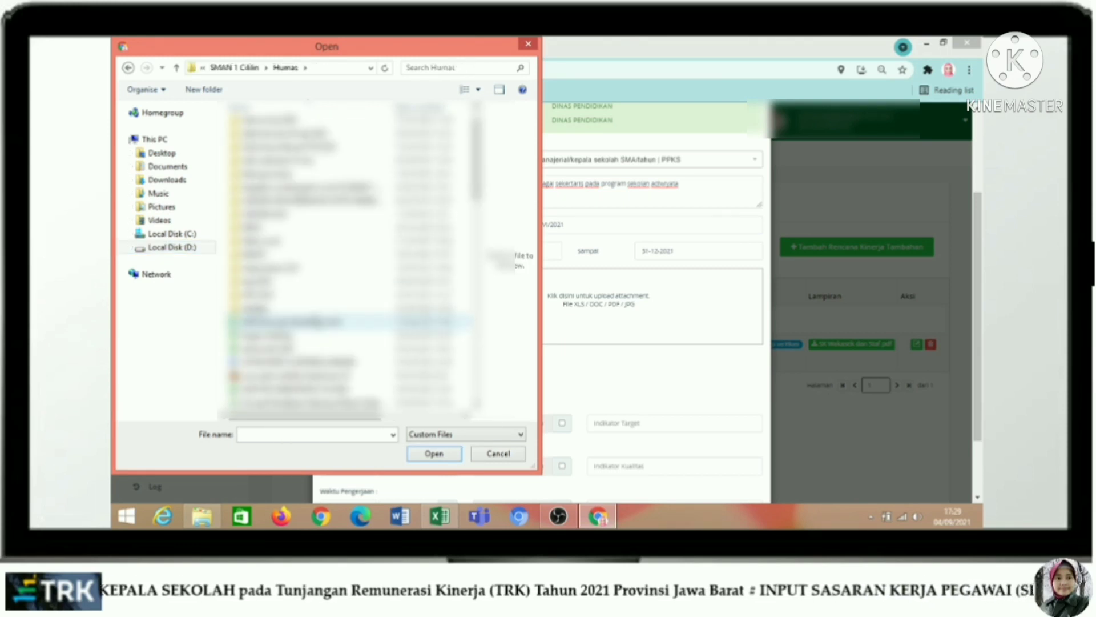
{"action": "double_click", "coordinate": [257, 126]}
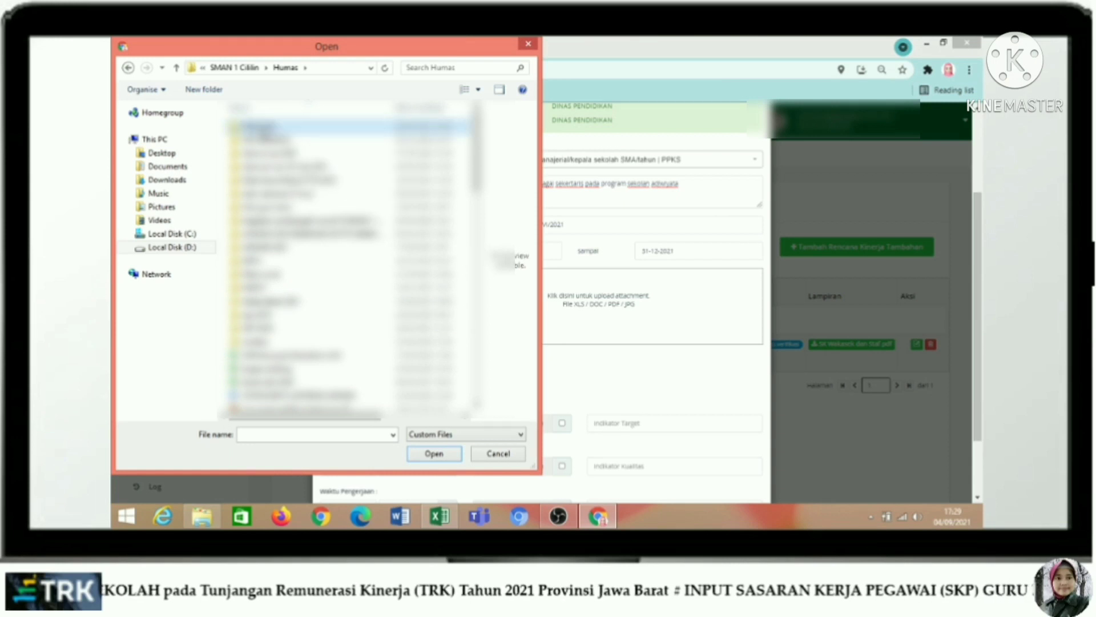
{"action": "double_click", "coordinate": [307, 184]}
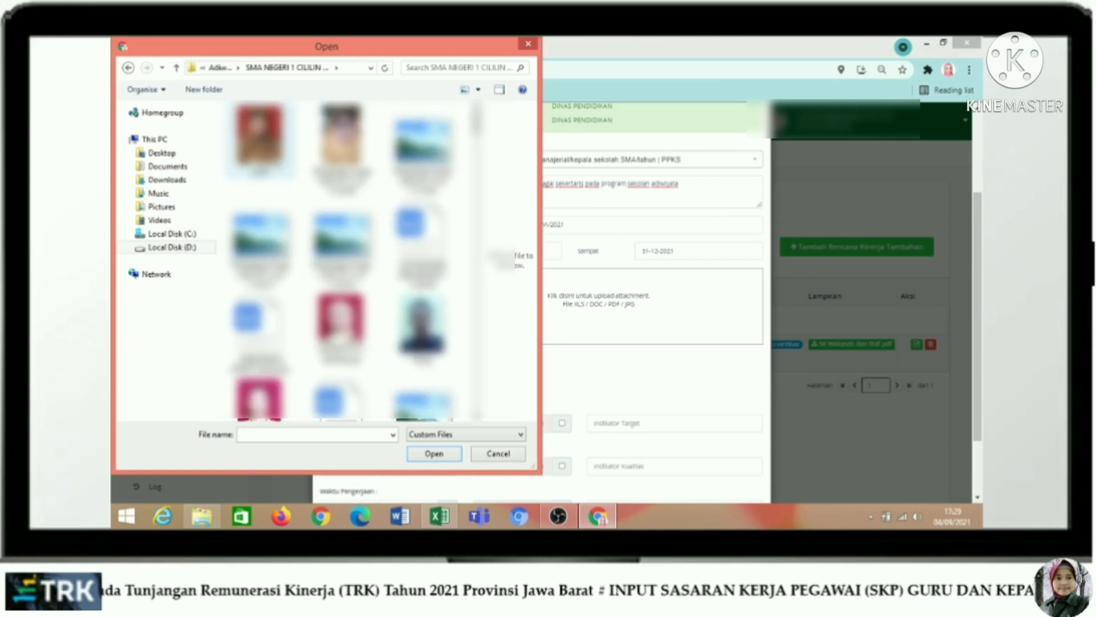
{"action": "scroll", "coordinate": [307, 184], "scroll_direction": "down", "scroll_amount": 3}
{"action": "scroll", "coordinate": [309, 184], "scroll_direction": "down", "scroll_amount": 5}
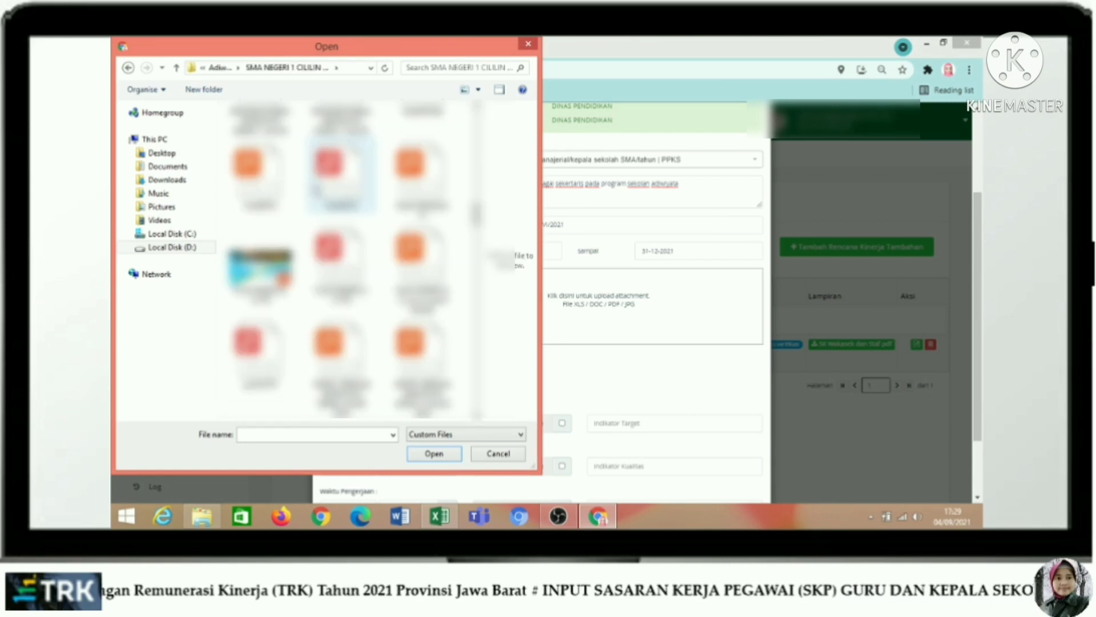
{"action": "scroll", "coordinate": [341, 189], "scroll_direction": "down", "scroll_amount": 5}
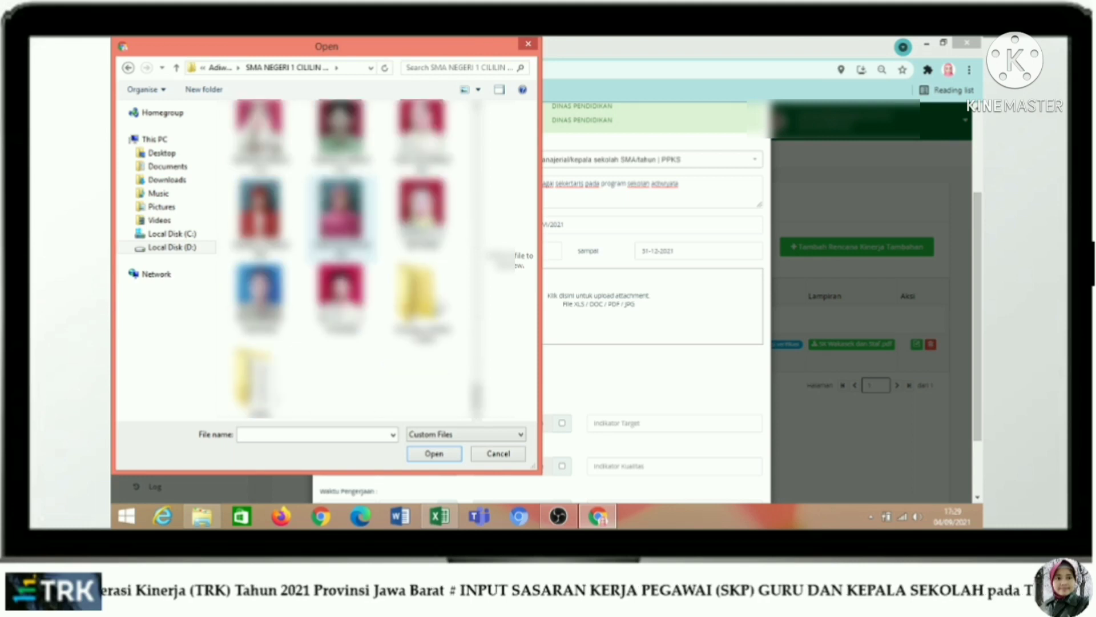
{"action": "double_click", "coordinate": [421, 300]}
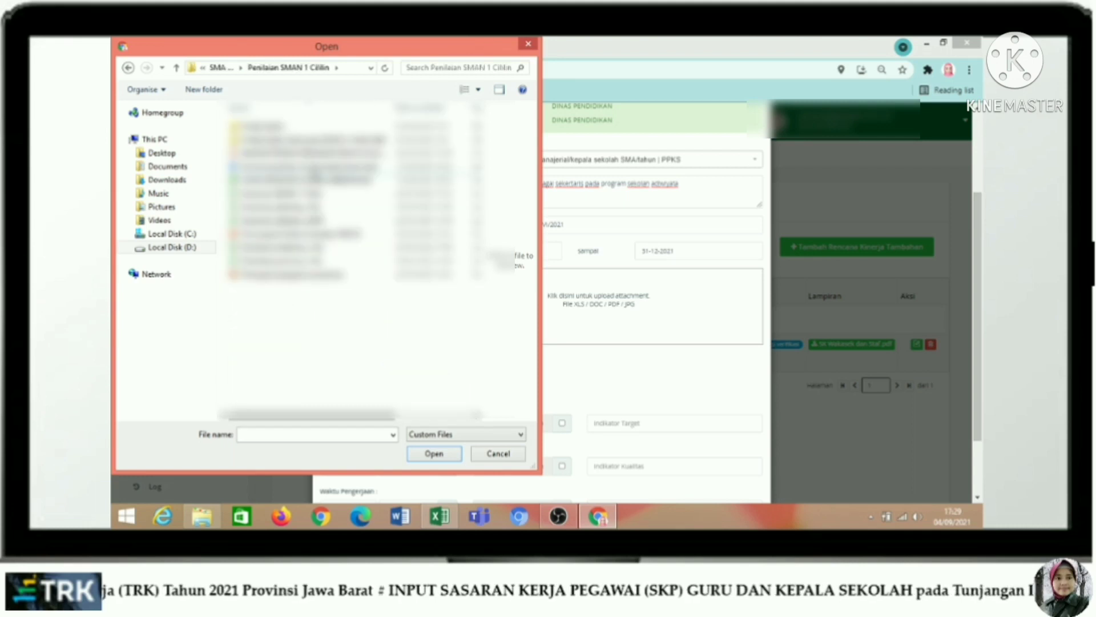
{"action": "double_click", "coordinate": [259, 130]}
{"action": "double_click", "coordinate": [274, 130]}
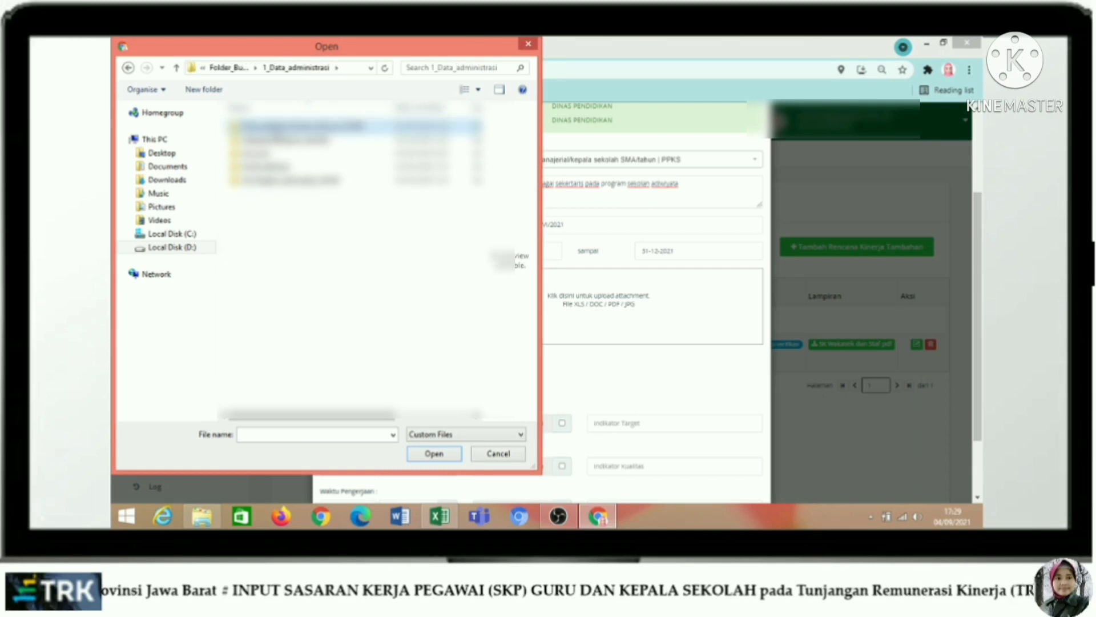
{"action": "double_click", "coordinate": [277, 129]}
{"action": "double_click", "coordinate": [277, 127]}
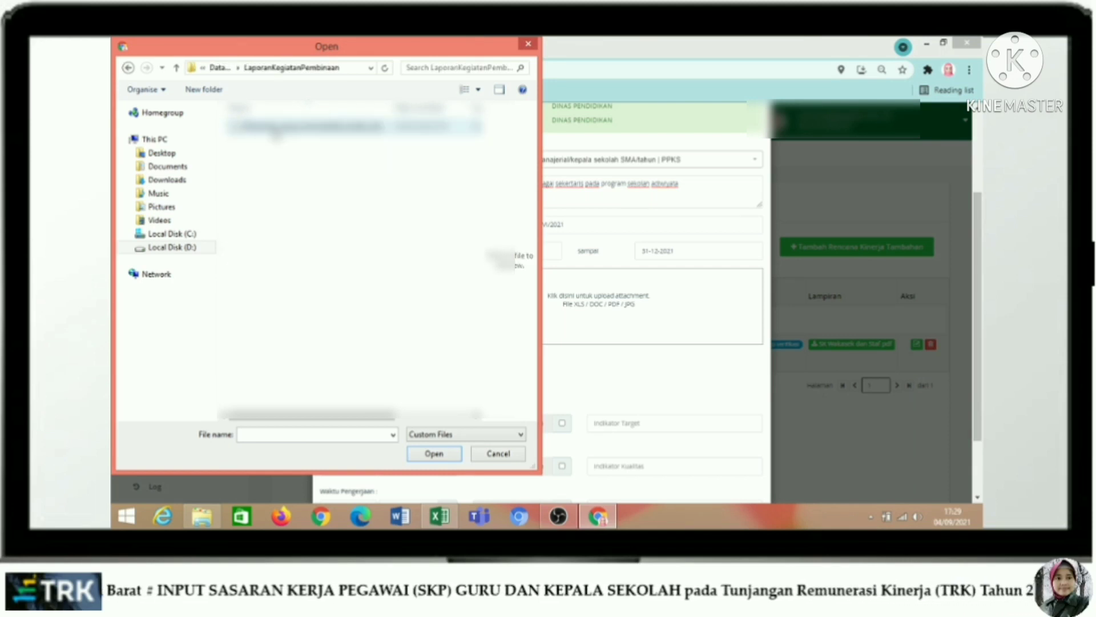
{"action": "left_click", "coordinate": [177, 68]}
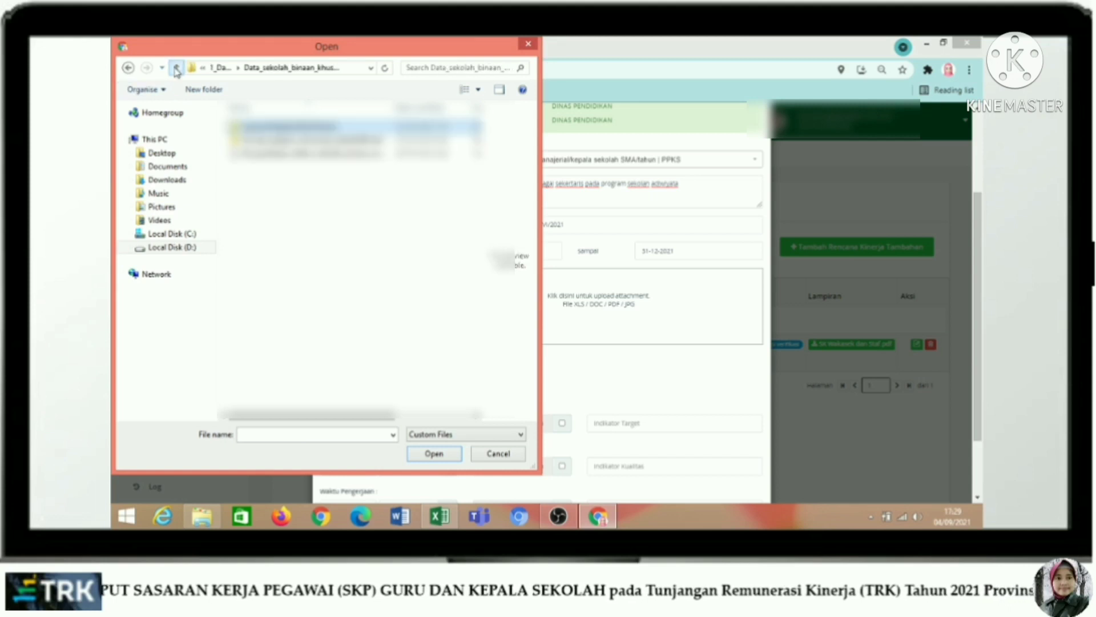
{"action": "left_click", "coordinate": [177, 68]}
{"action": "left_click", "coordinate": [177, 68]}
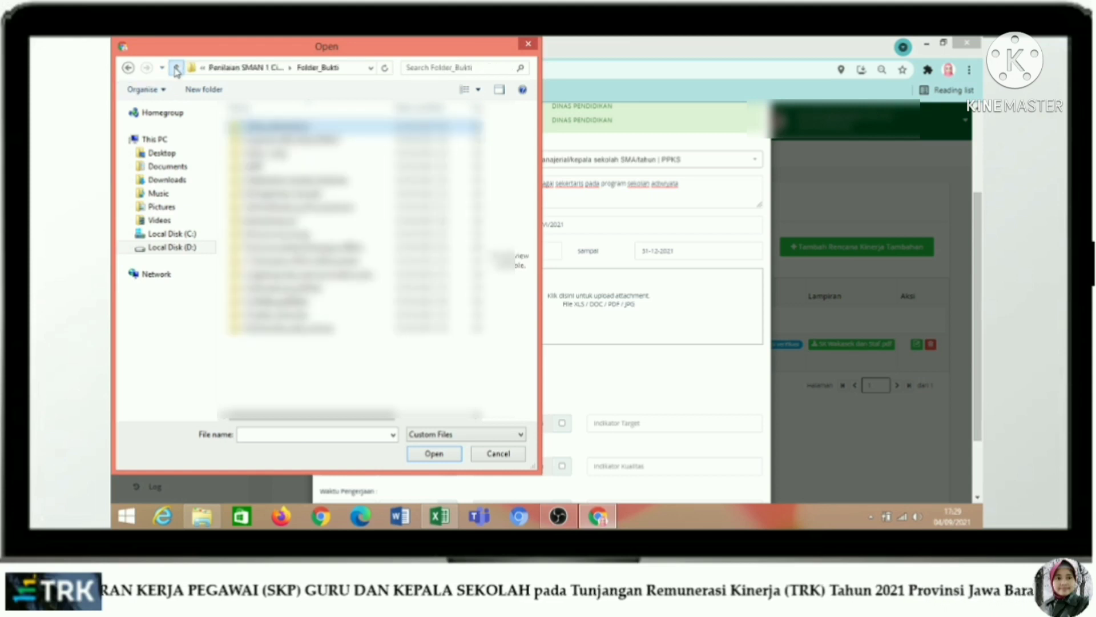
{"action": "left_click", "coordinate": [176, 68]}
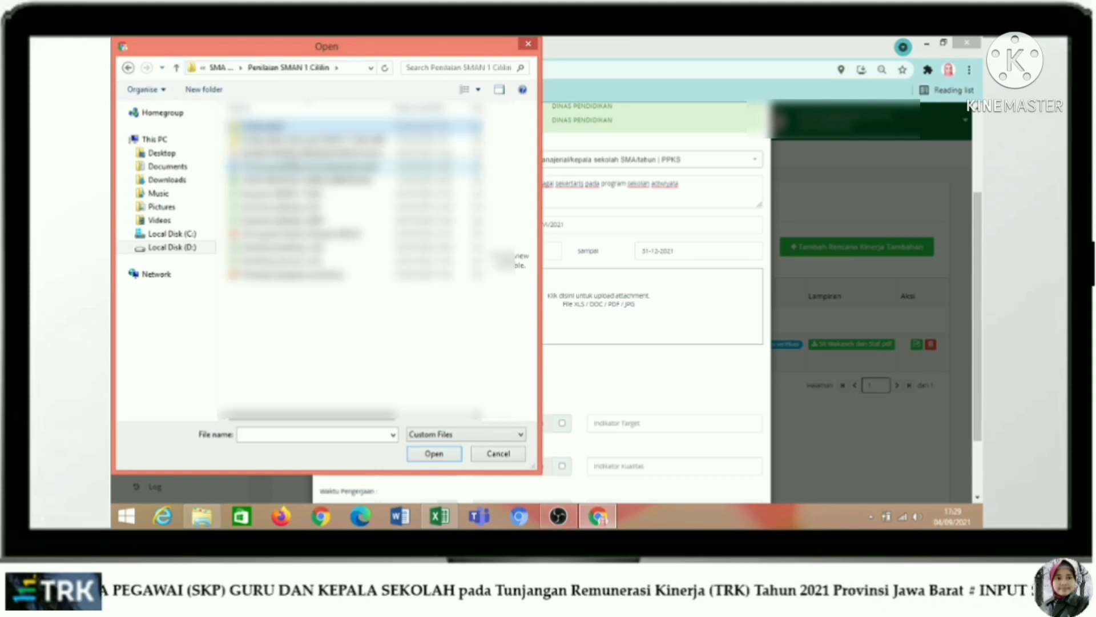
- Attach "sk adiwiyata SMAN 1 CILILIN fix.pdf" from Kebijakan_kepala_sekolah, inside 1_Data_administrasi of the Folder_Bukti Adiwiyata folder
{"action": "double_click", "coordinate": [309, 139]}
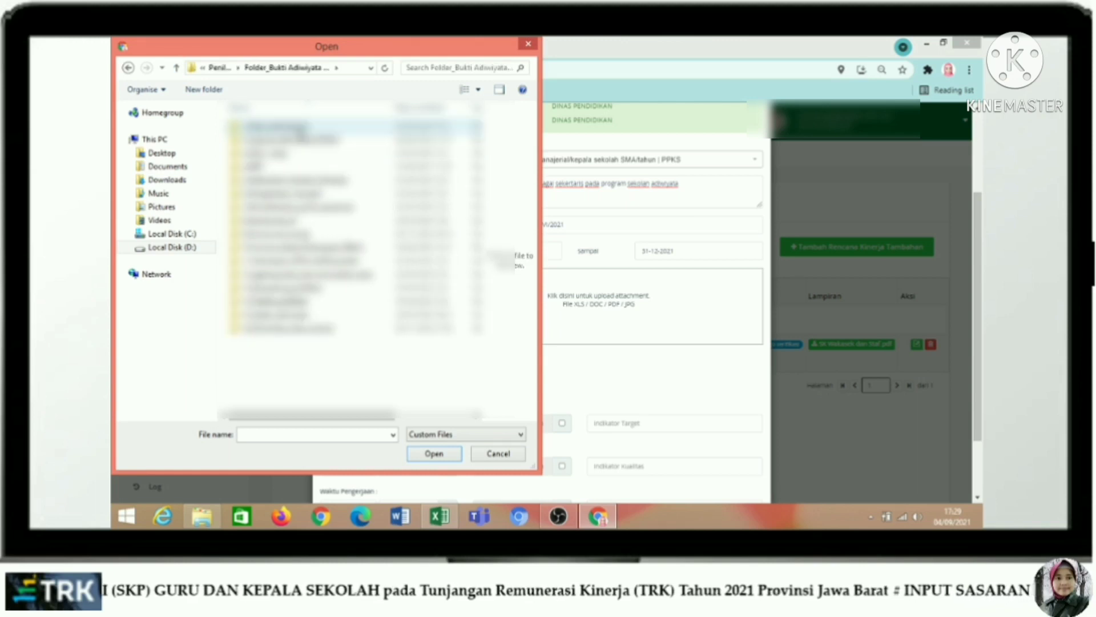
{"action": "double_click", "coordinate": [303, 125]}
{"action": "double_click", "coordinate": [301, 128]}
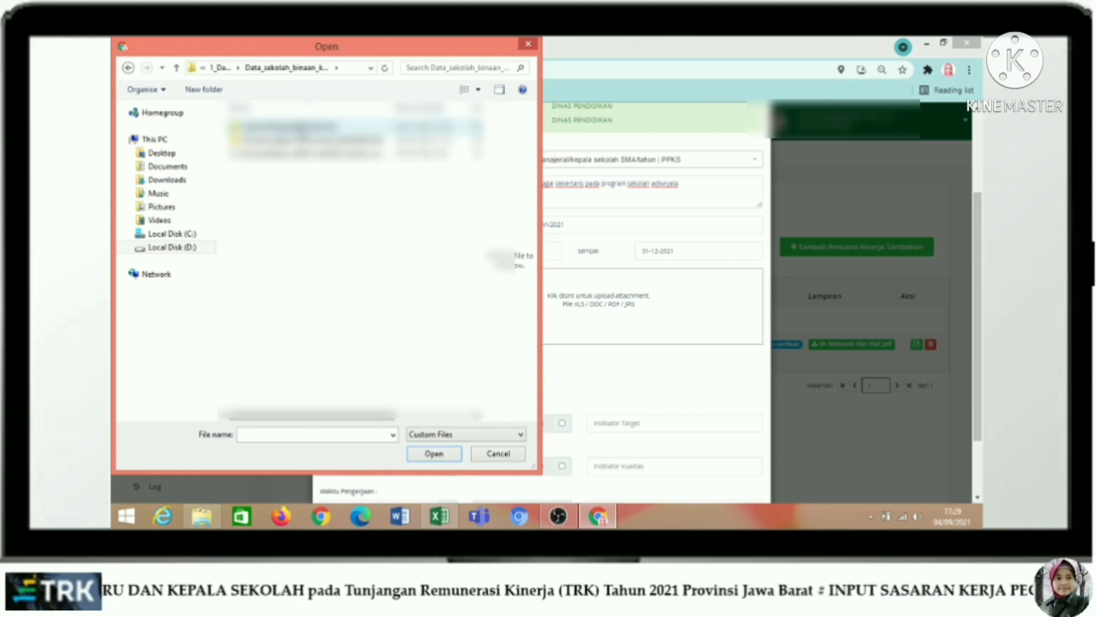
{"action": "left_click", "coordinate": [176, 68]}
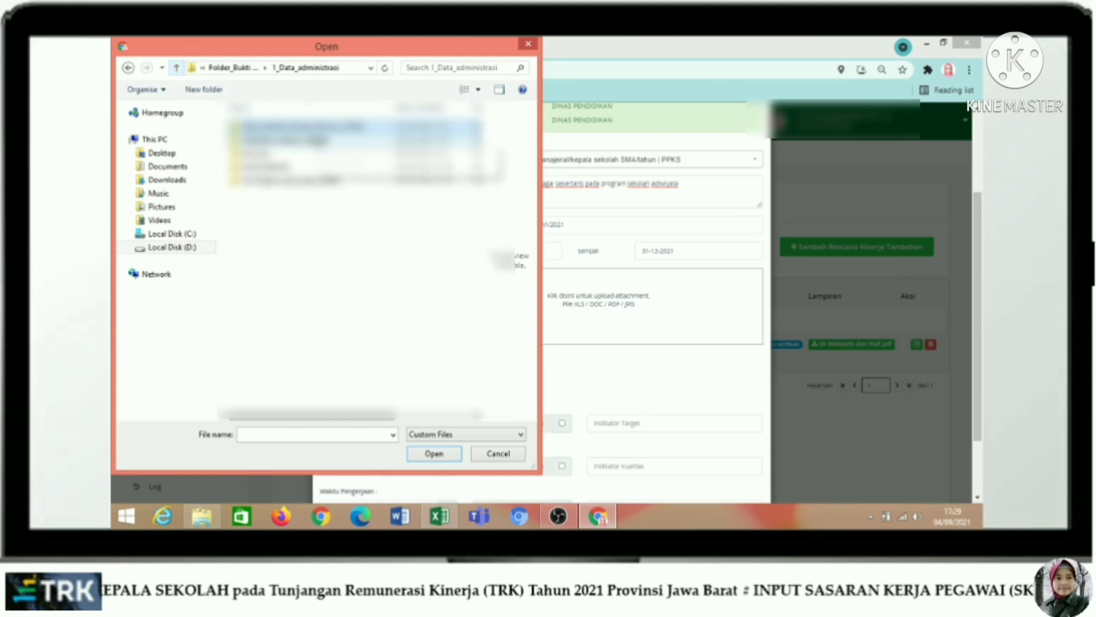
{"action": "double_click", "coordinate": [316, 140]}
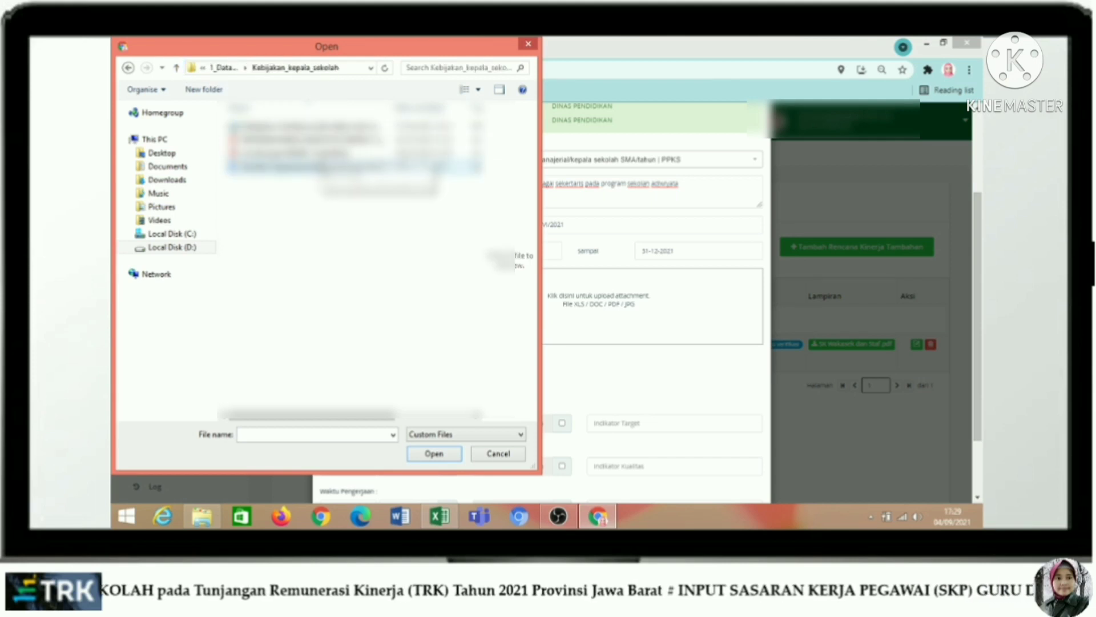
{"action": "double_click", "coordinate": [323, 155]}
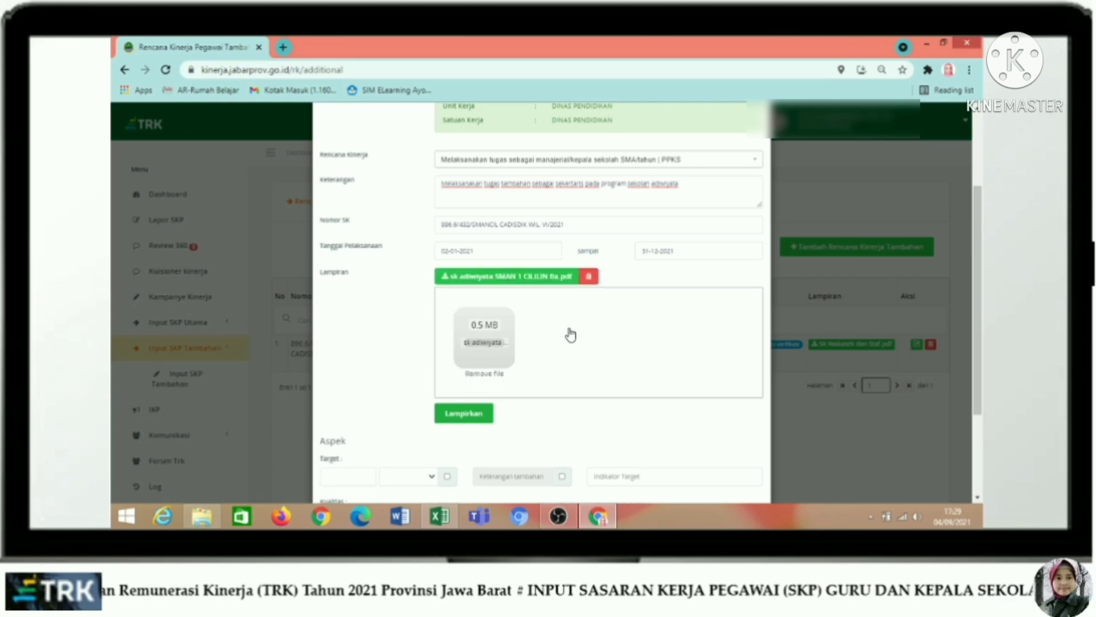
- Set the Target aspect to 1 dokumen with "SK" as its indicator
{"action": "scroll", "coordinate": [503, 374], "scroll_direction": "down", "scroll_amount": 3}
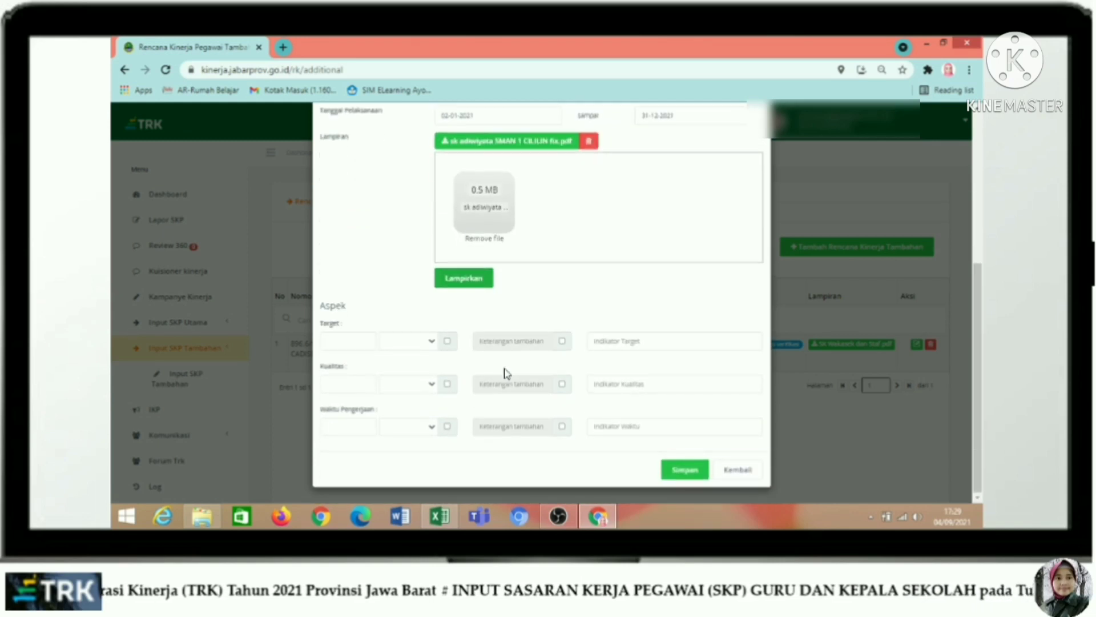
{"action": "left_click", "coordinate": [343, 340]}
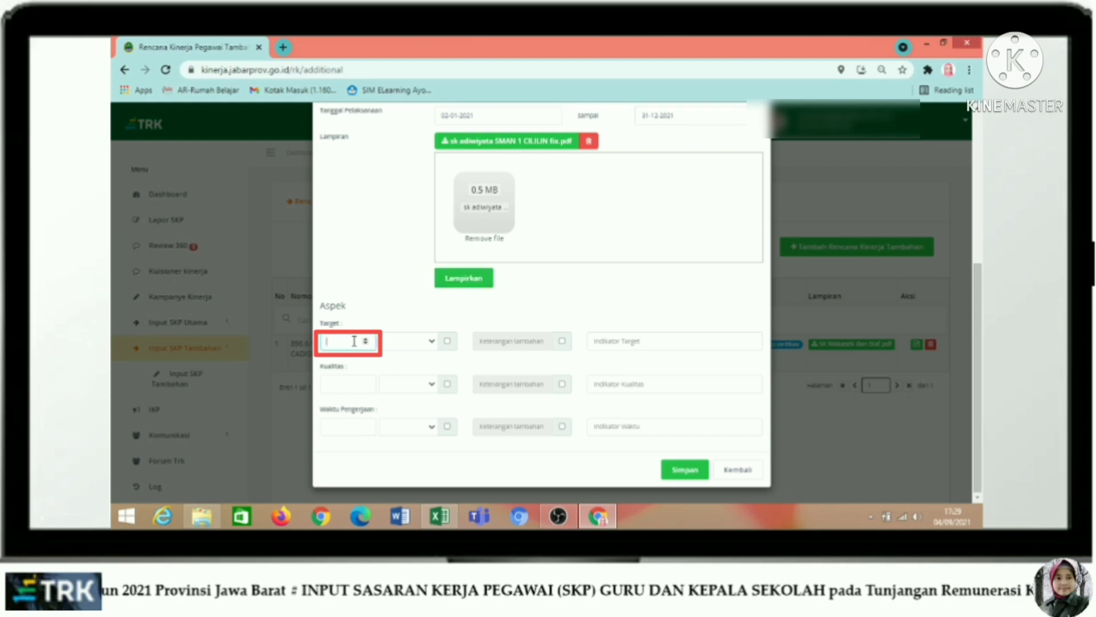
{"action": "type", "text": "1"}
{"action": "left_click", "coordinate": [399, 344]}
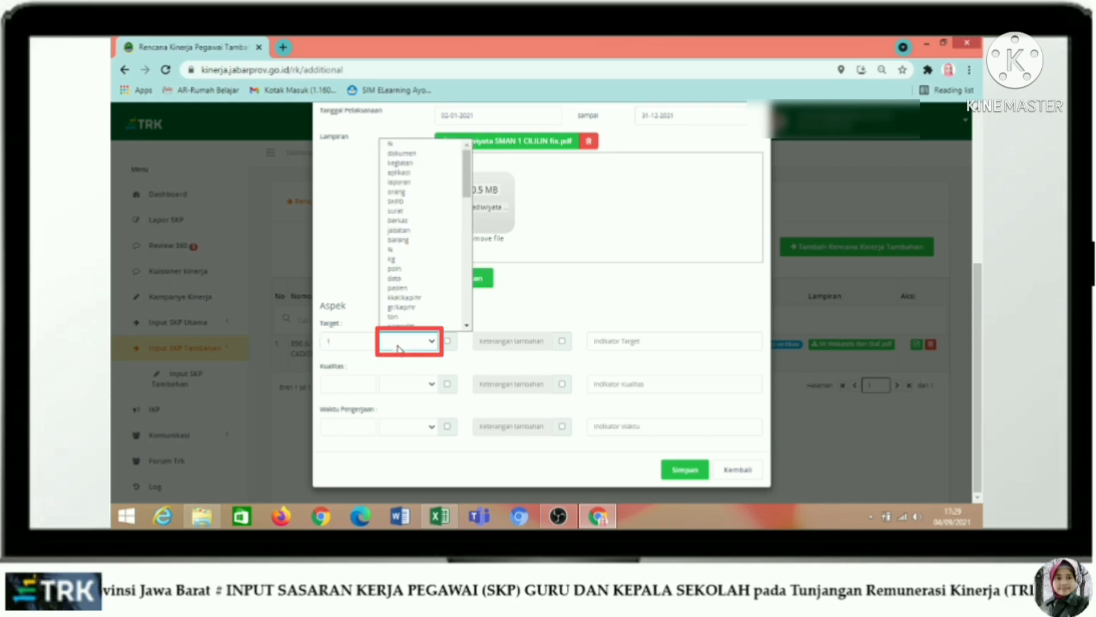
{"action": "left_click", "coordinate": [410, 155]}
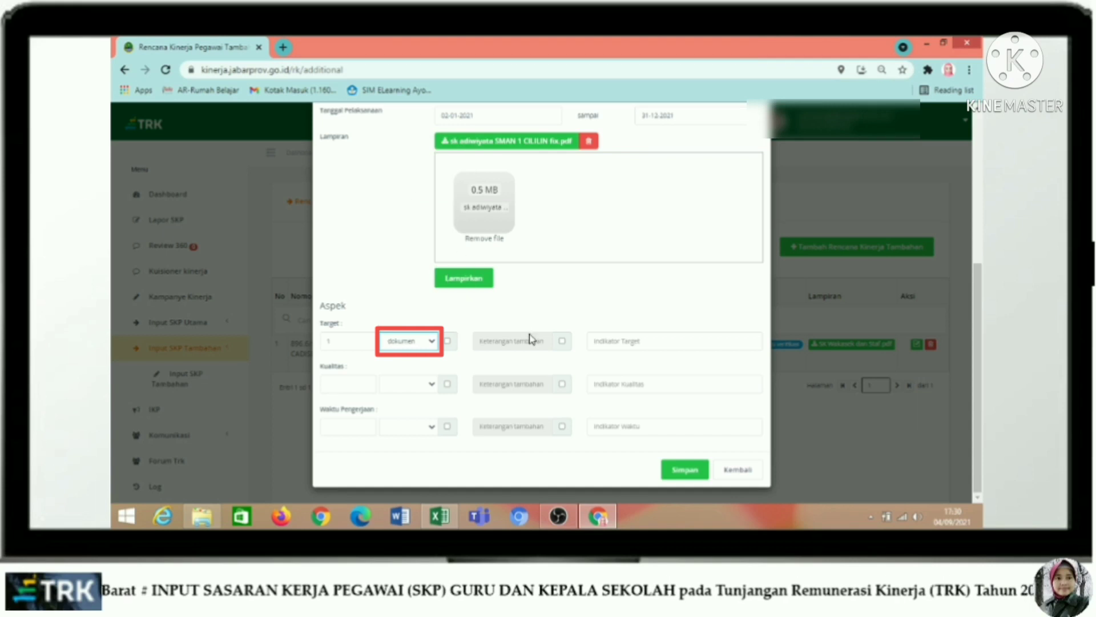
{"action": "left_click", "coordinate": [607, 340]}
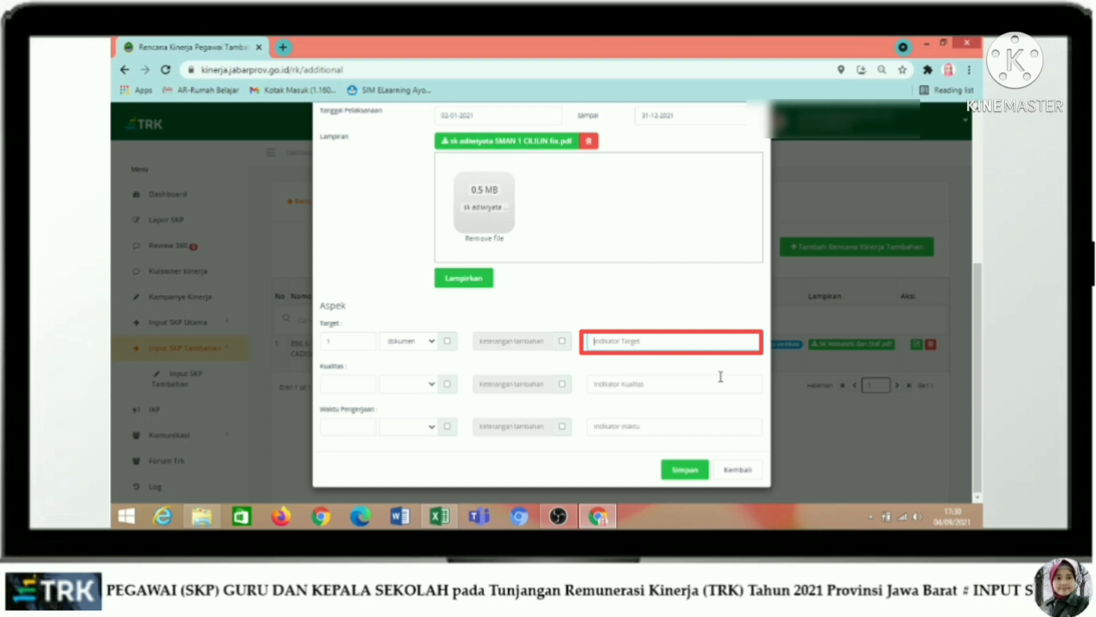
{"action": "type", "text": "si"}
{"action": "key", "text": "BackSpace"}
{"action": "key", "text": "BackSpace"}
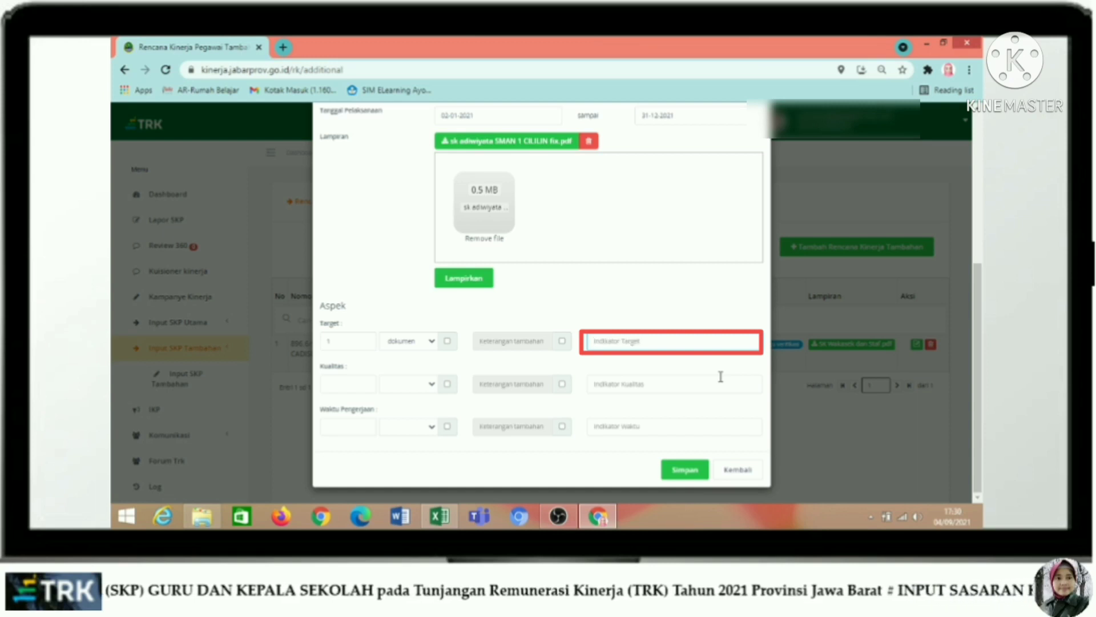
{"action": "type", "text": "SK"}
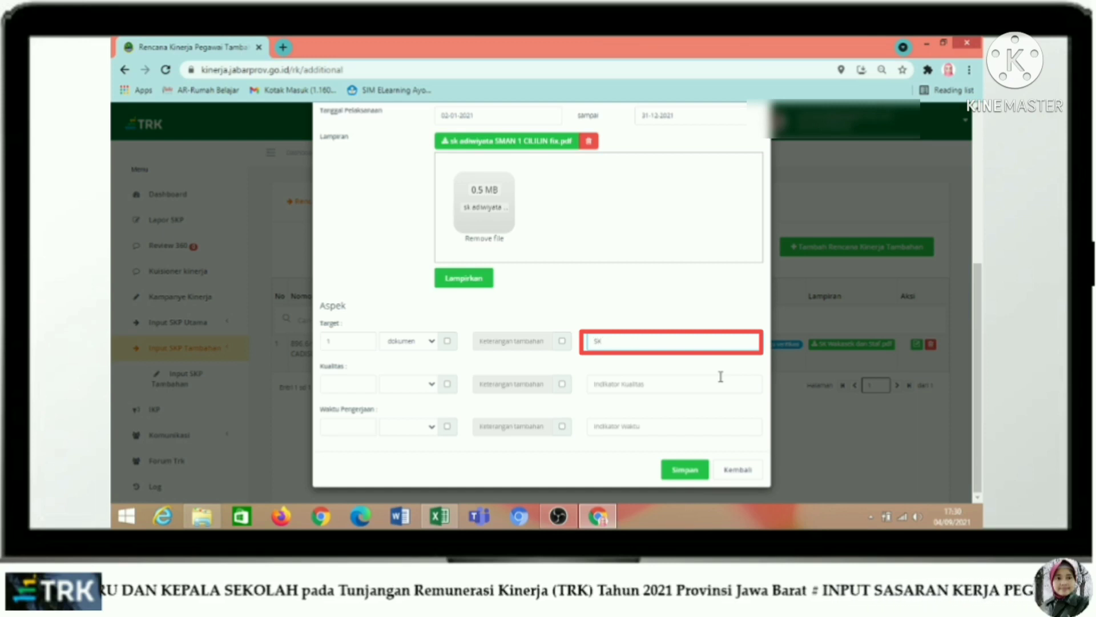
- Set the Kualitas aspect to 100 % with "Konten SK" as its indicator
{"action": "left_click", "coordinate": [355, 383]}
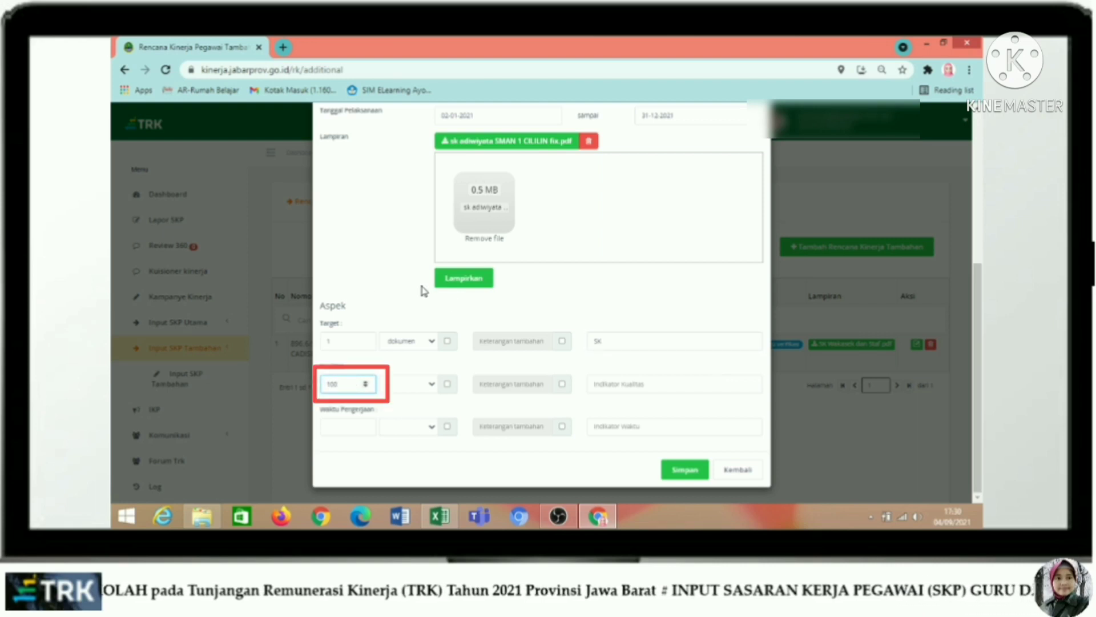
{"action": "left_click", "coordinate": [398, 384]}
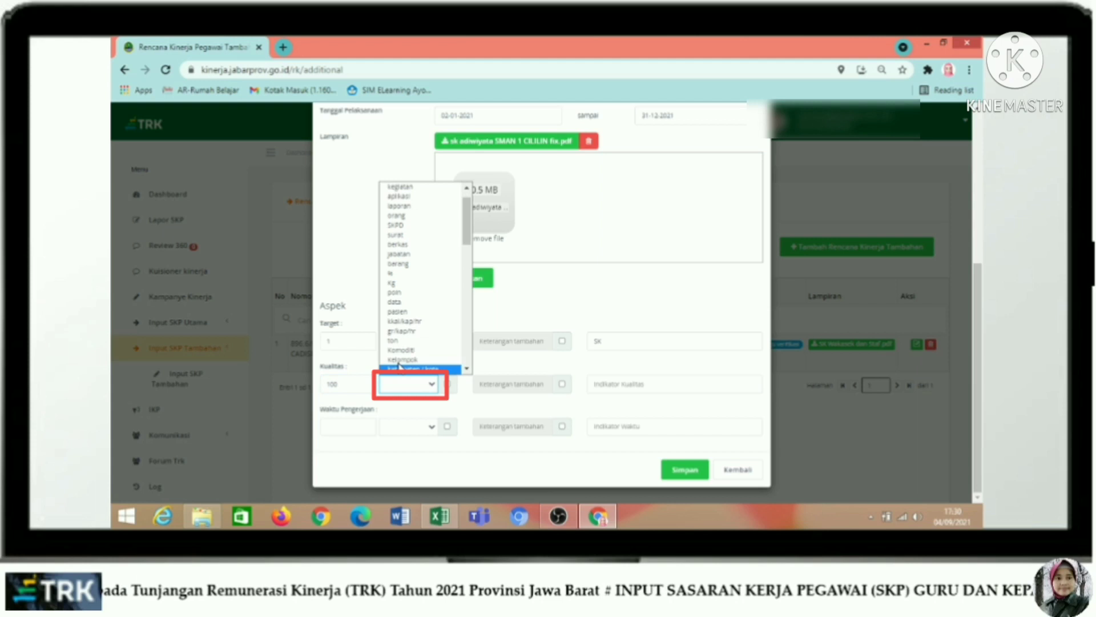
{"action": "left_click", "coordinate": [394, 273]}
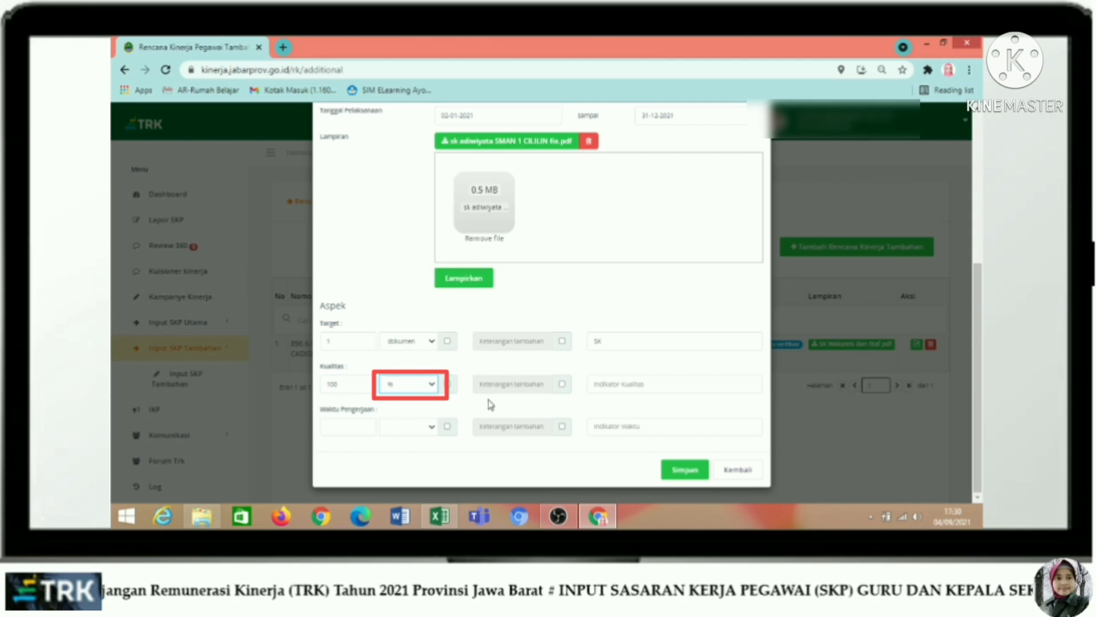
{"action": "left_click", "coordinate": [635, 382]}
{"action": "type", "text": "ten SK"}
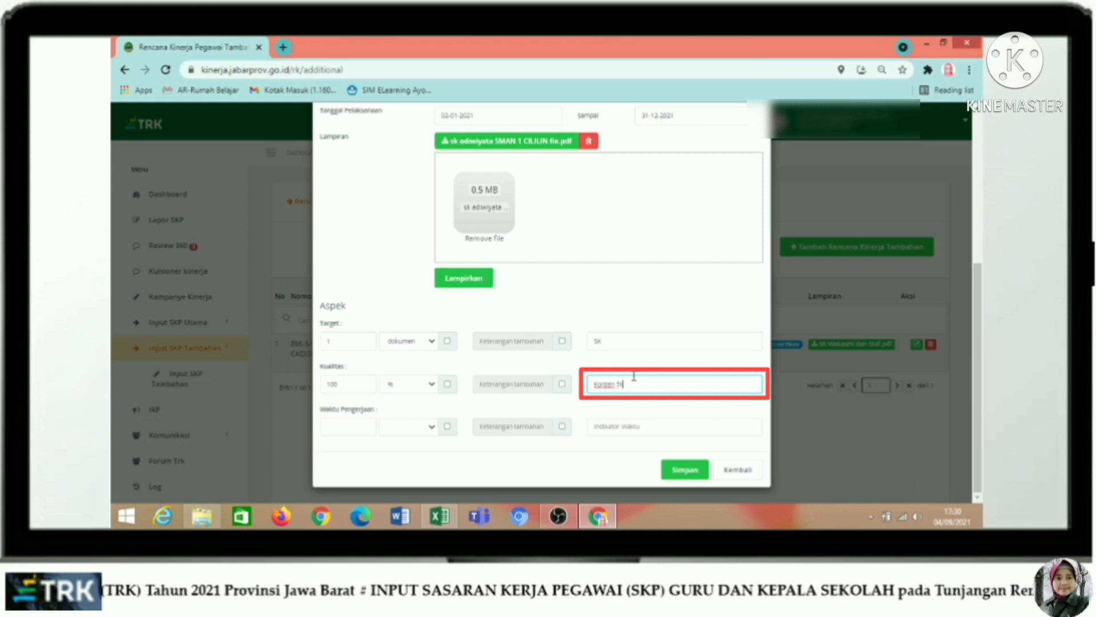
- Set Waktu Pengerjaan to 12 Bulan with "-" as its time indicator
{"action": "left_click", "coordinate": [349, 426]}
{"action": "type", "text": "12"}
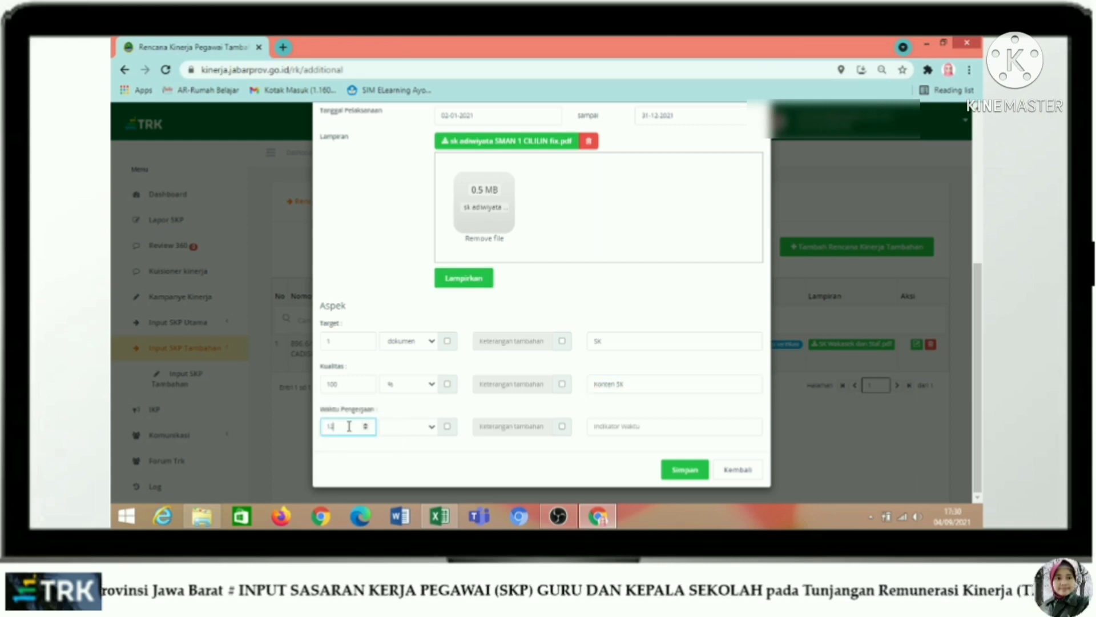
{"action": "left_click", "coordinate": [416, 432]}
{"action": "left_click", "coordinate": [414, 444]}
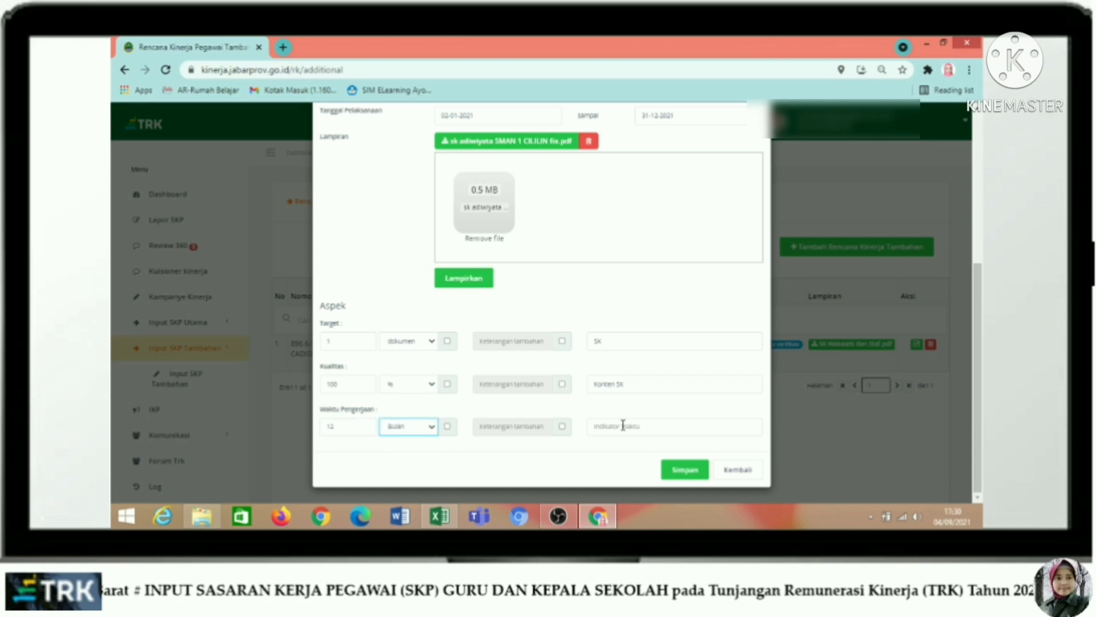
{"action": "left_click", "coordinate": [630, 425]}
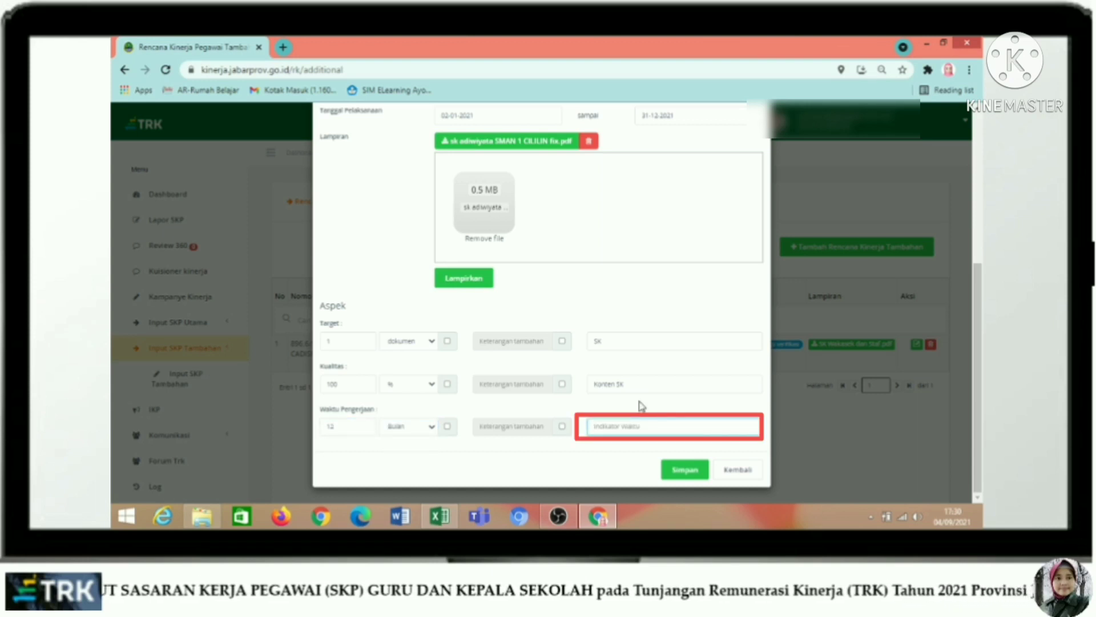
{"action": "type", "text": "-"}
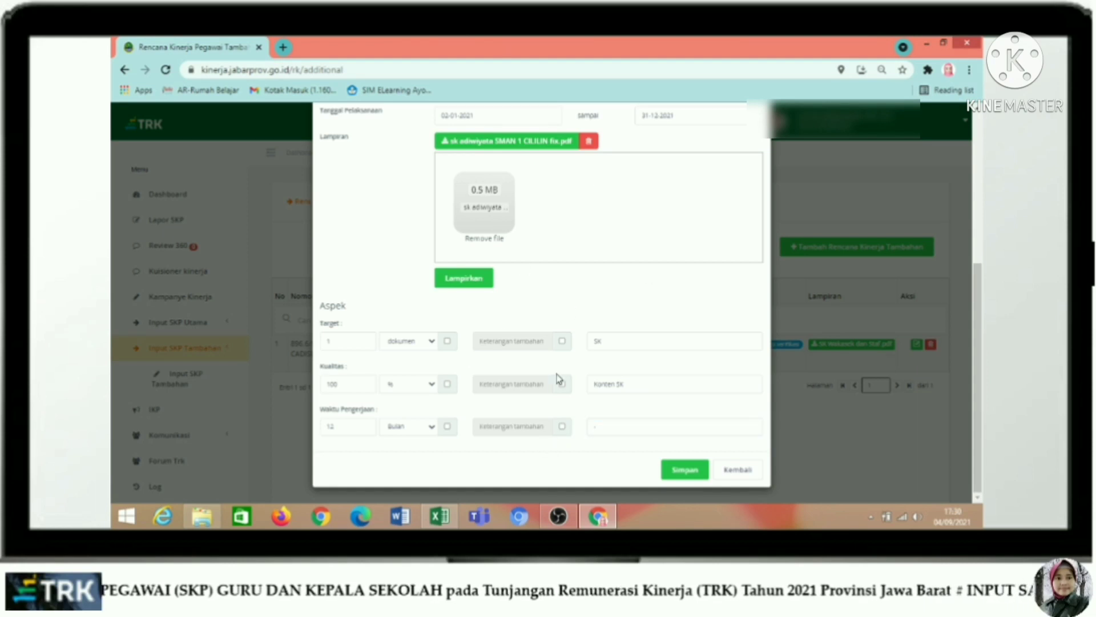
- Review the completed additional performance plan form for the adiwiyata secretary task and save it
{"action": "scroll", "coordinate": [571, 389], "scroll_direction": "up", "scroll_amount": 1}
{"action": "scroll", "coordinate": [569, 386], "scroll_direction": "up", "scroll_amount": 2}
{"action": "scroll", "coordinate": [568, 386], "scroll_direction": "down", "scroll_amount": 3}
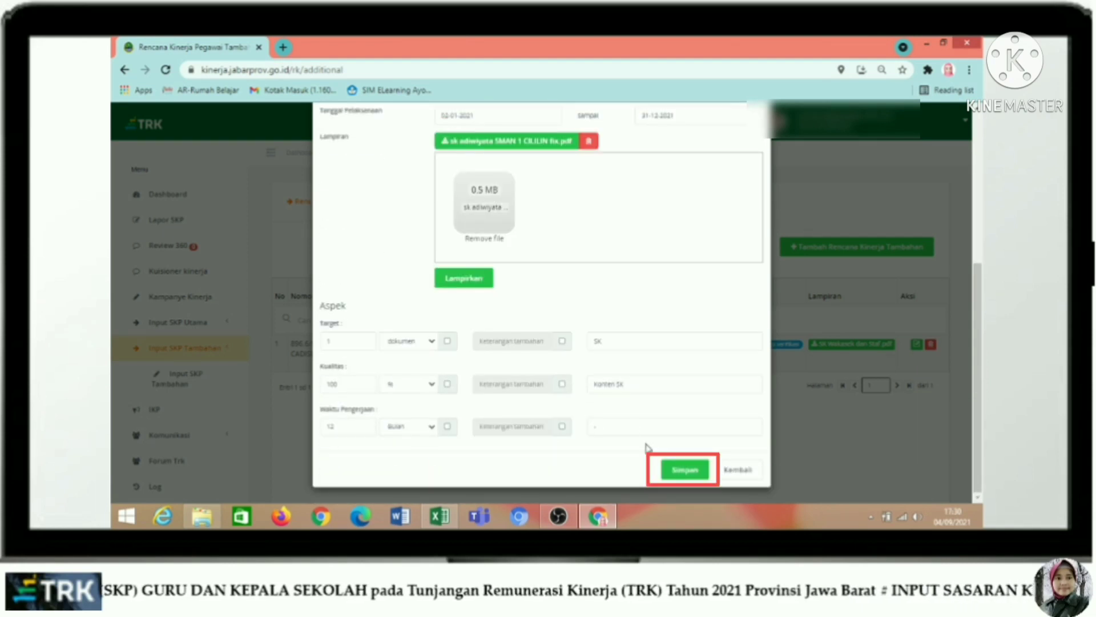
{"action": "left_click", "coordinate": [684, 470]}
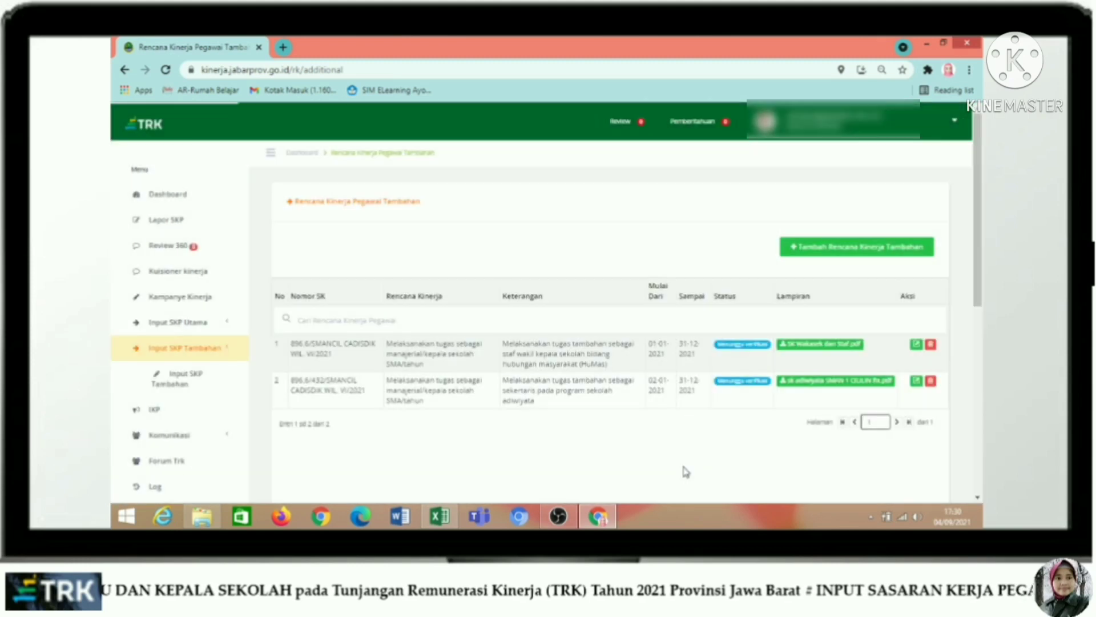